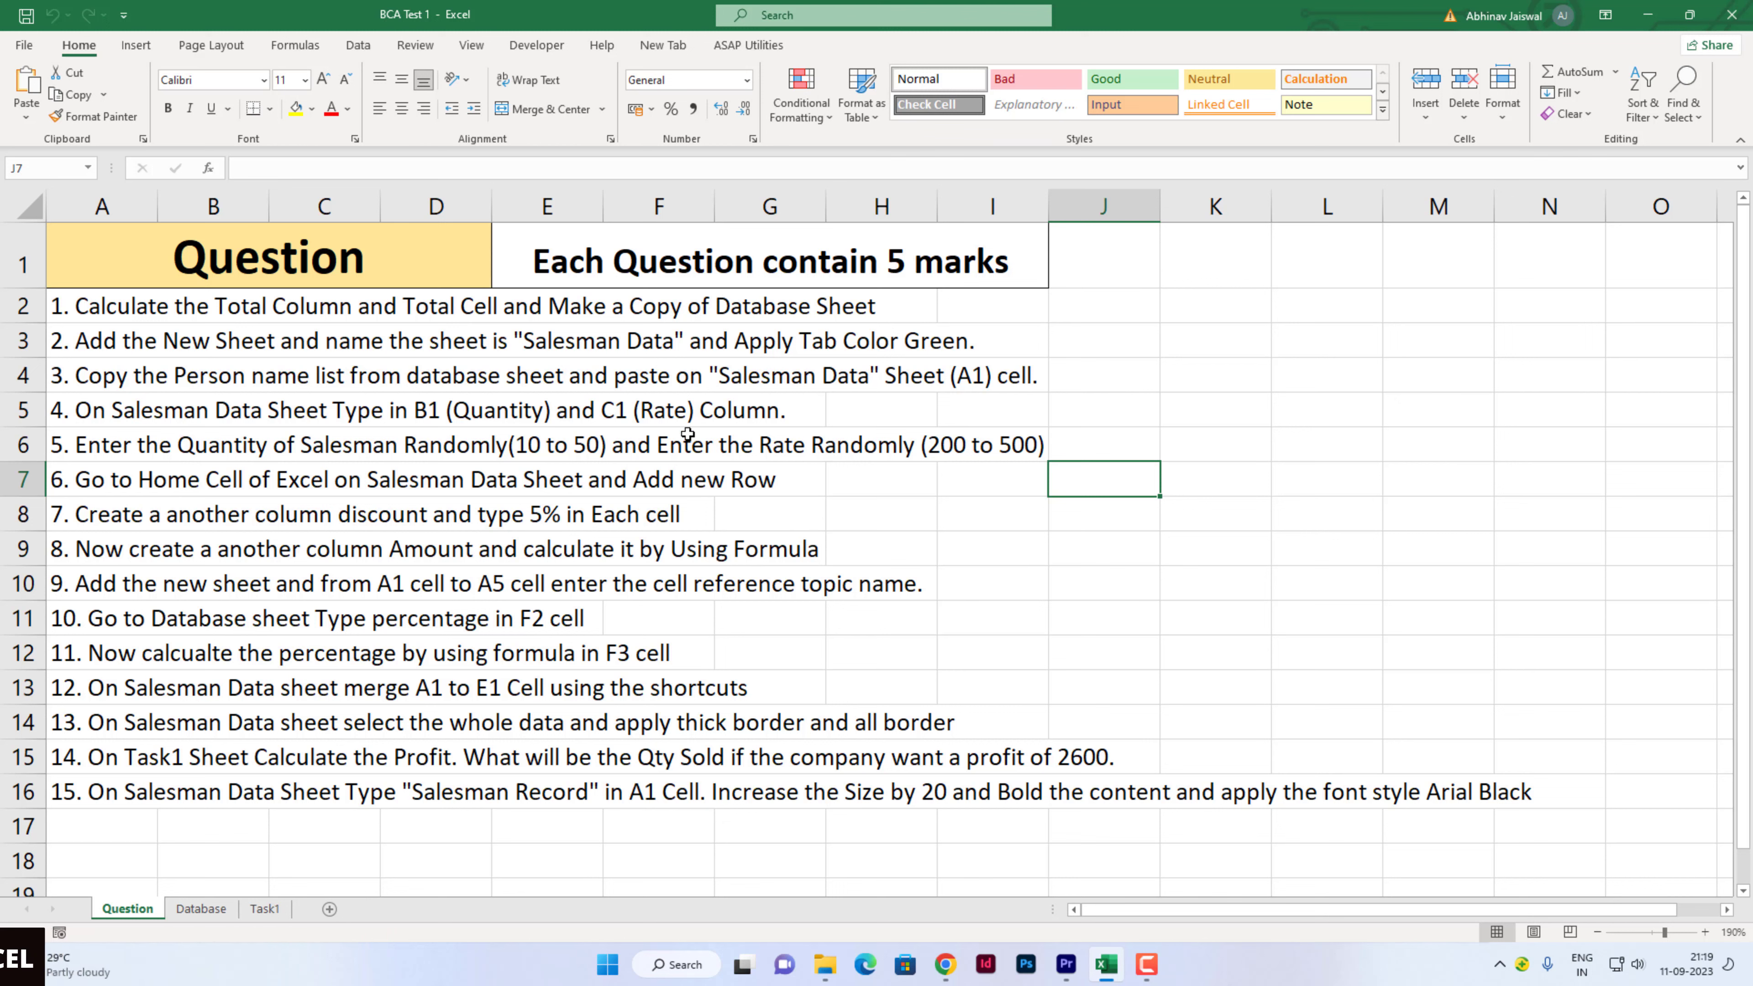
# Step: On the Database sheet, total Jan to Mar for each person in E3:E10, using =SUM(B3:D3) filled down the Total column
pyautogui.click(201, 909)
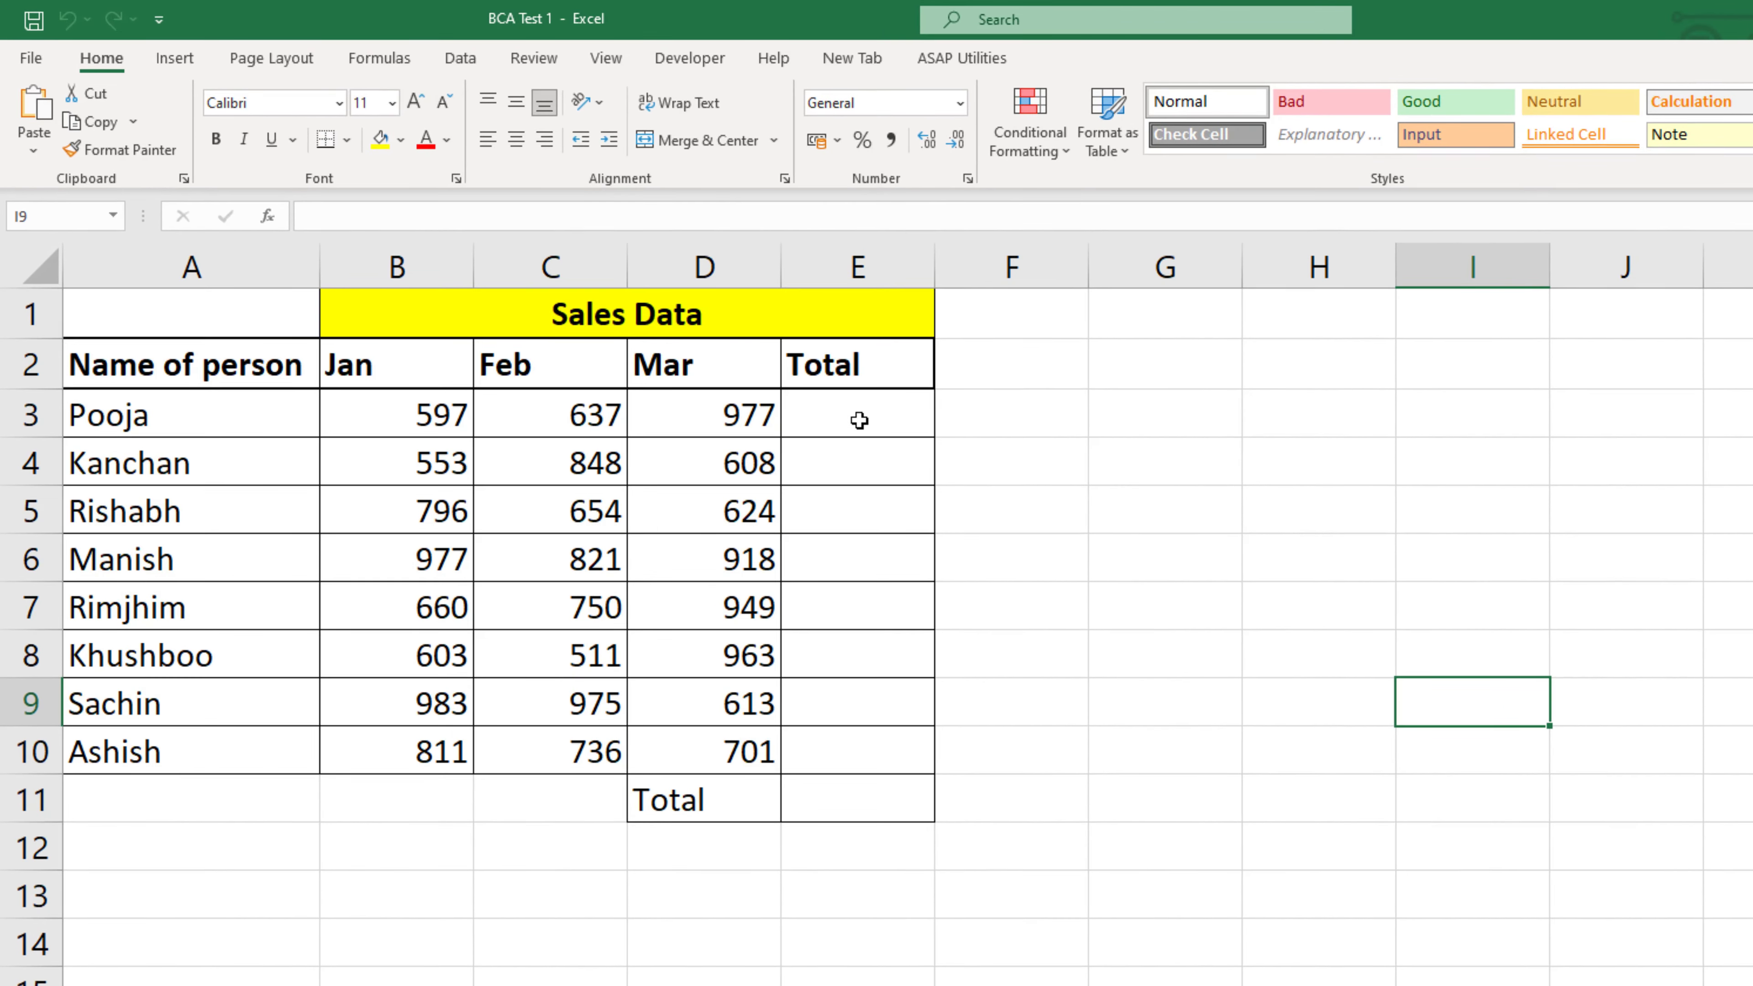
pyautogui.click(859, 420)
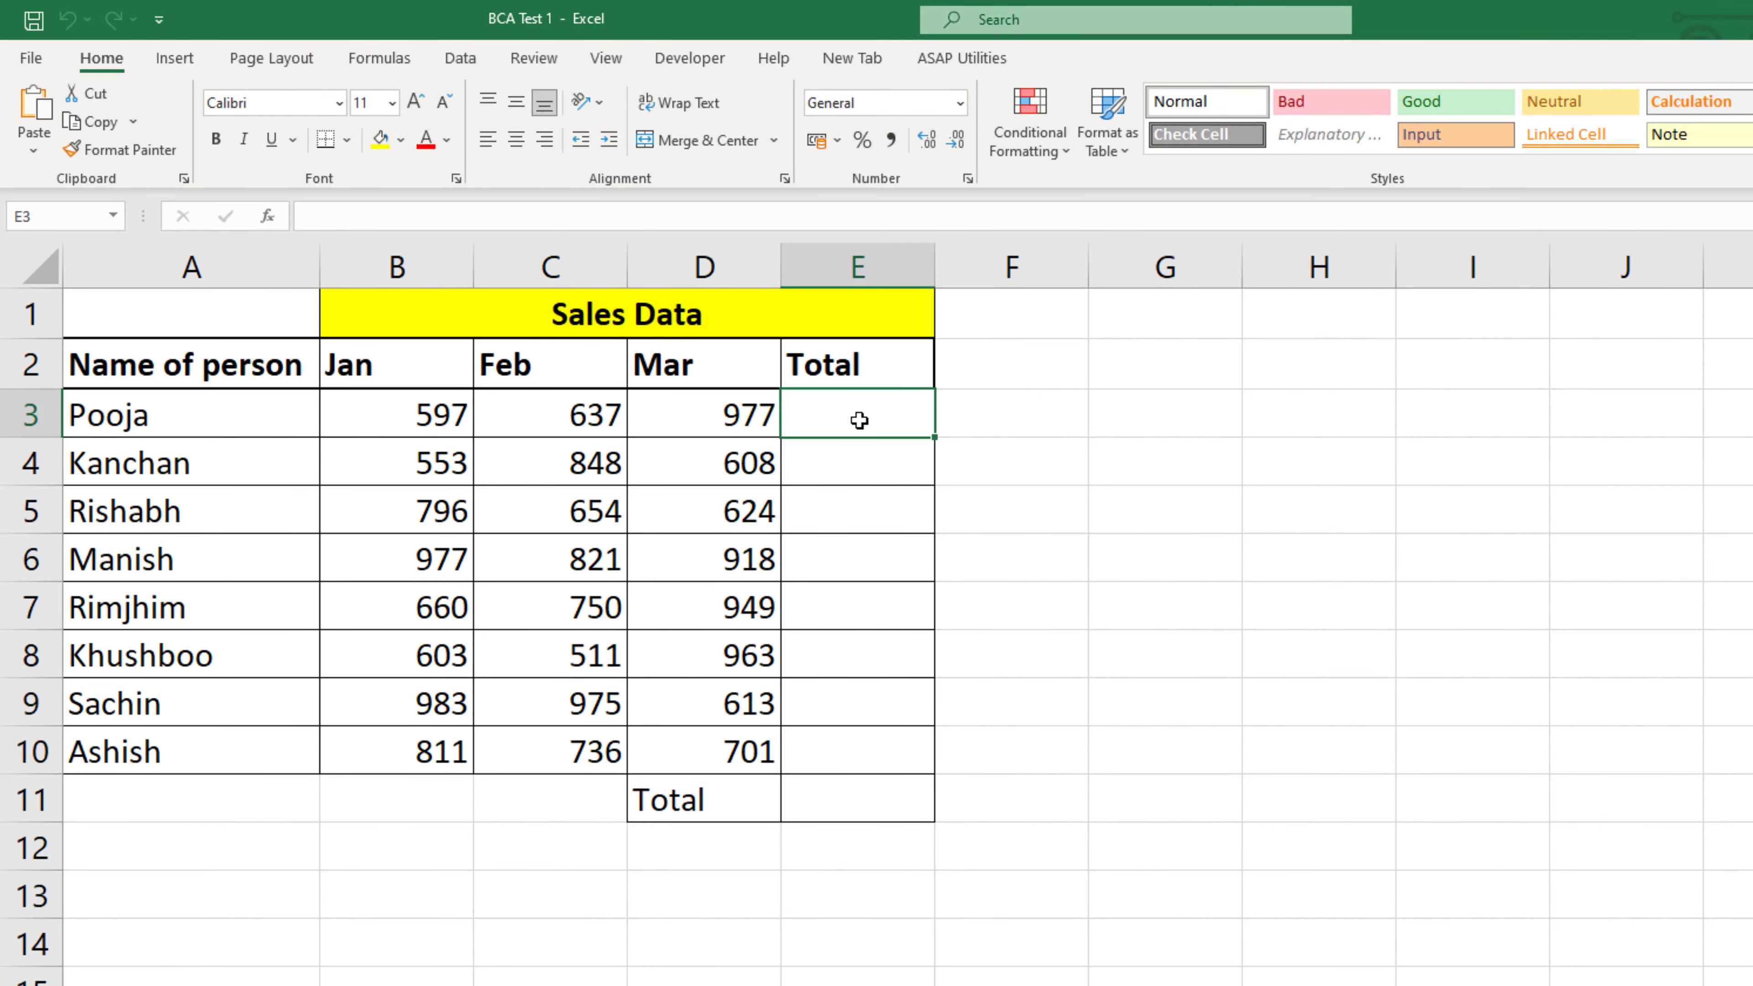
pyautogui.write('=sum')
pyautogui.press('Tab')
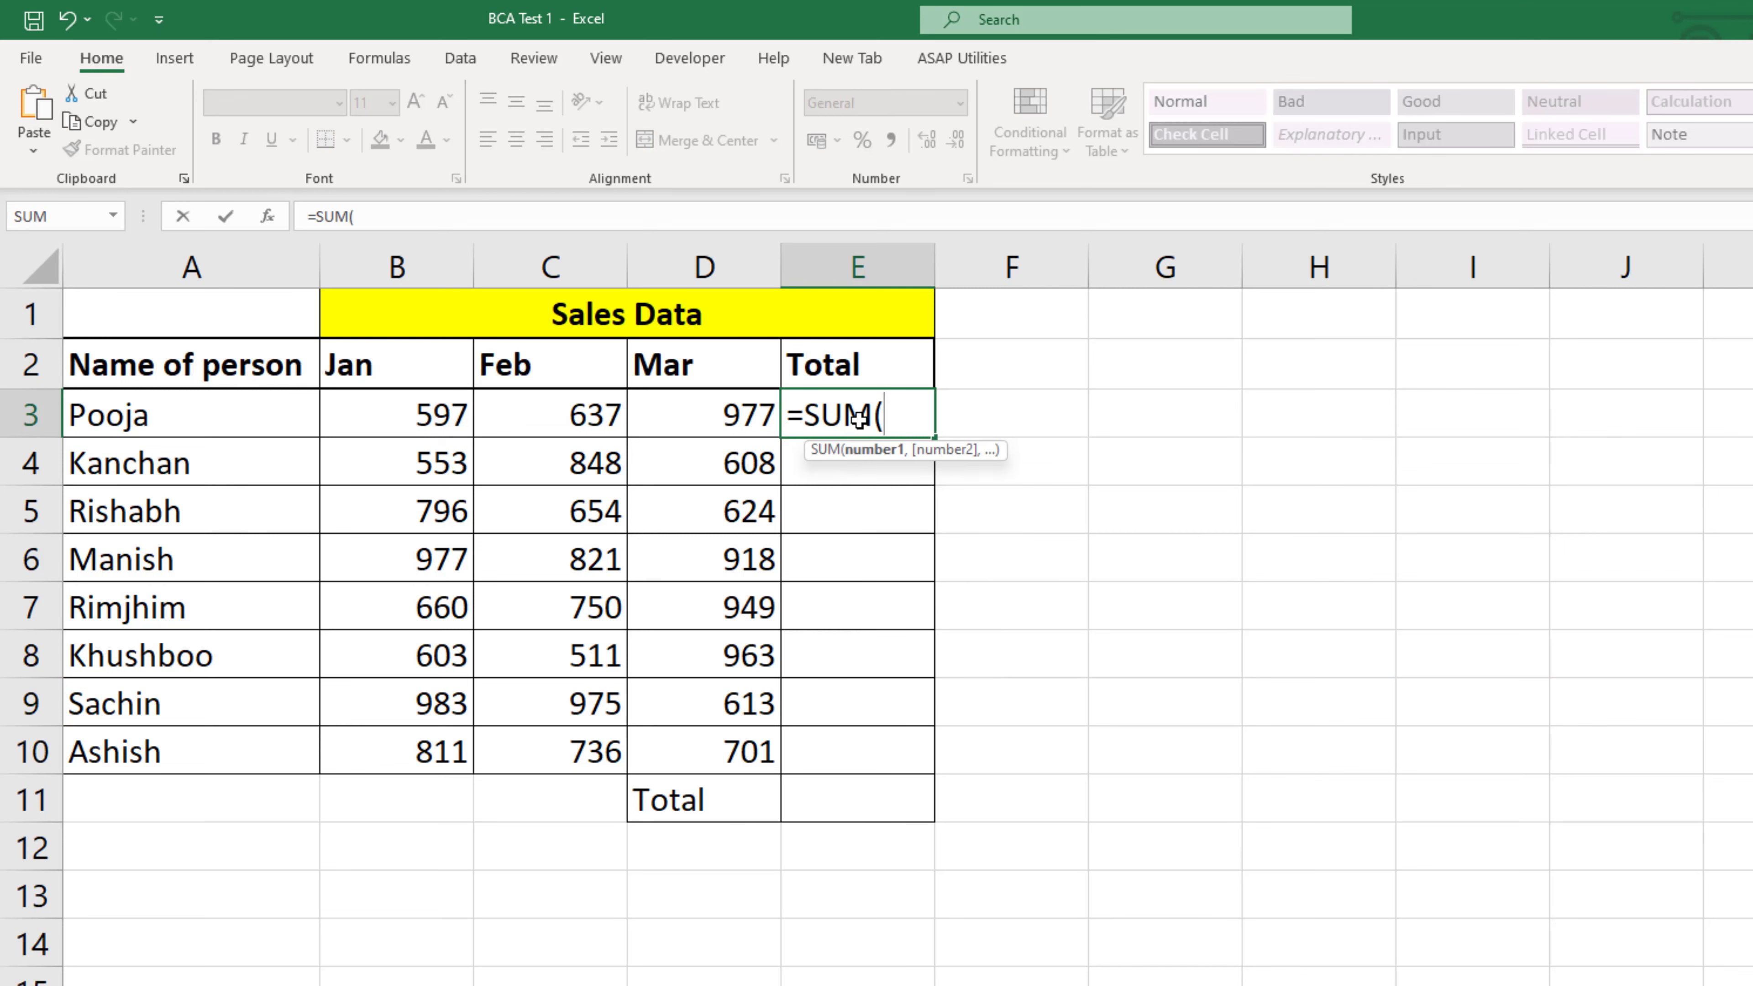
pyautogui.moveTo(471, 427); pyautogui.dragTo(699, 413)
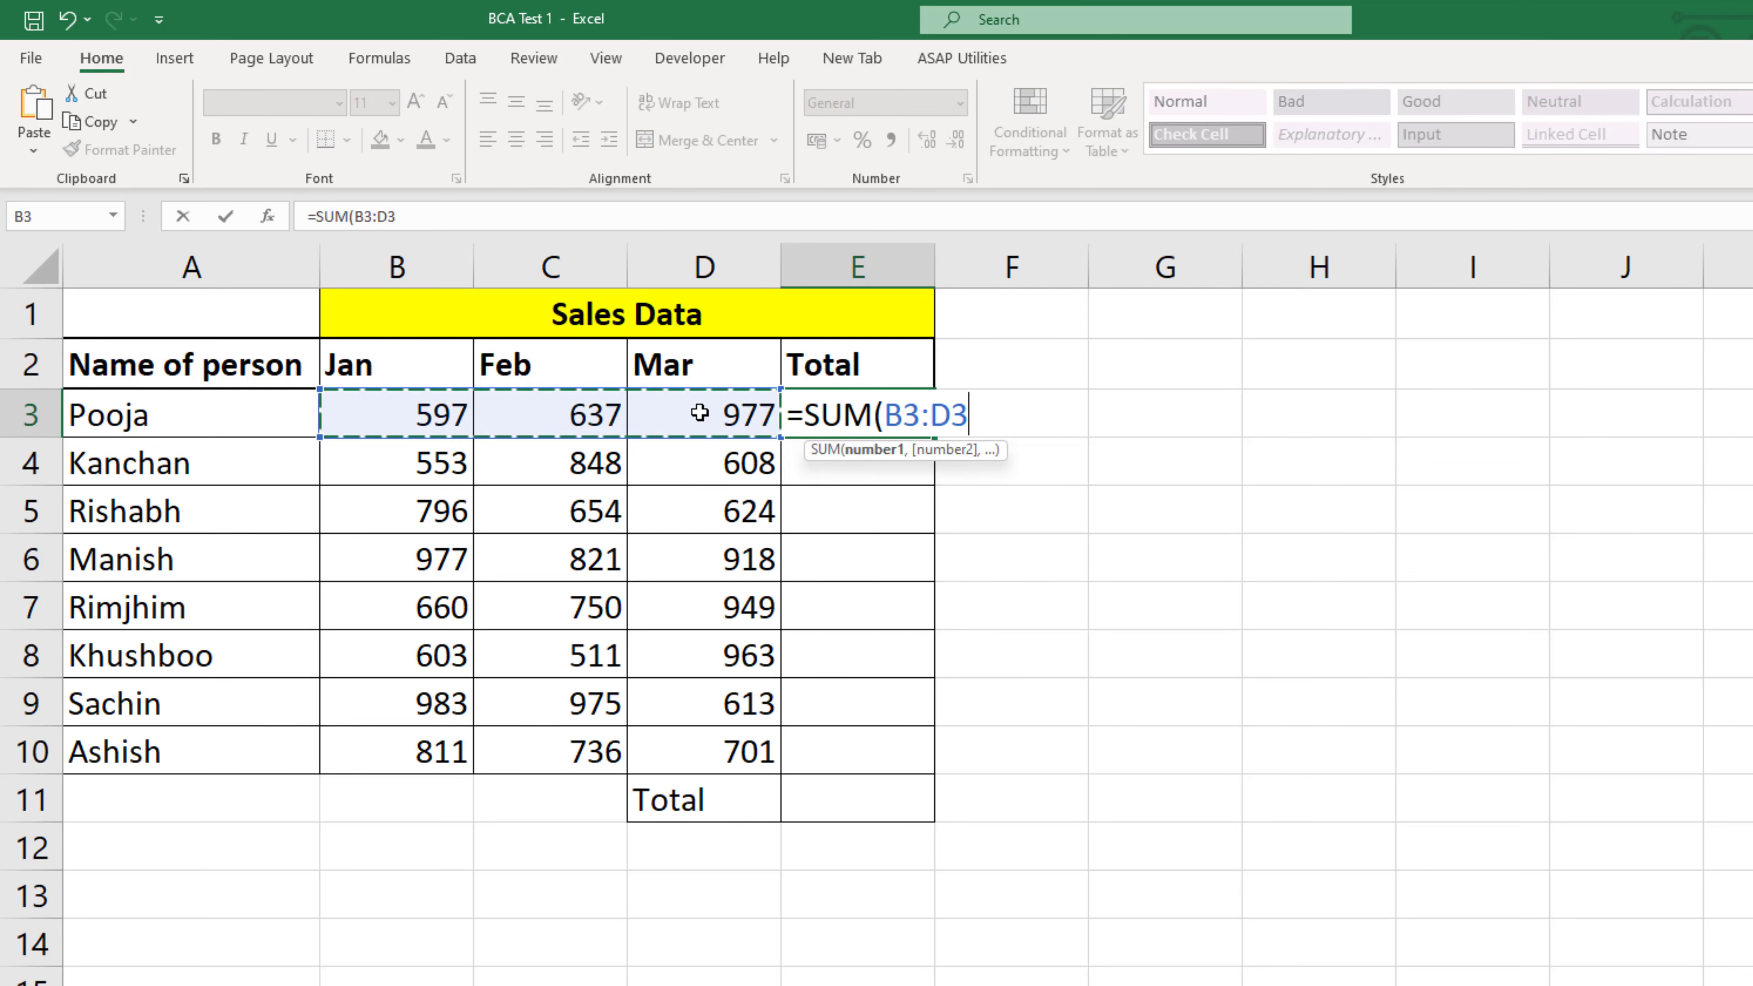
pyautogui.write(')')
pyautogui.press('Return')
pyautogui.press('Up')
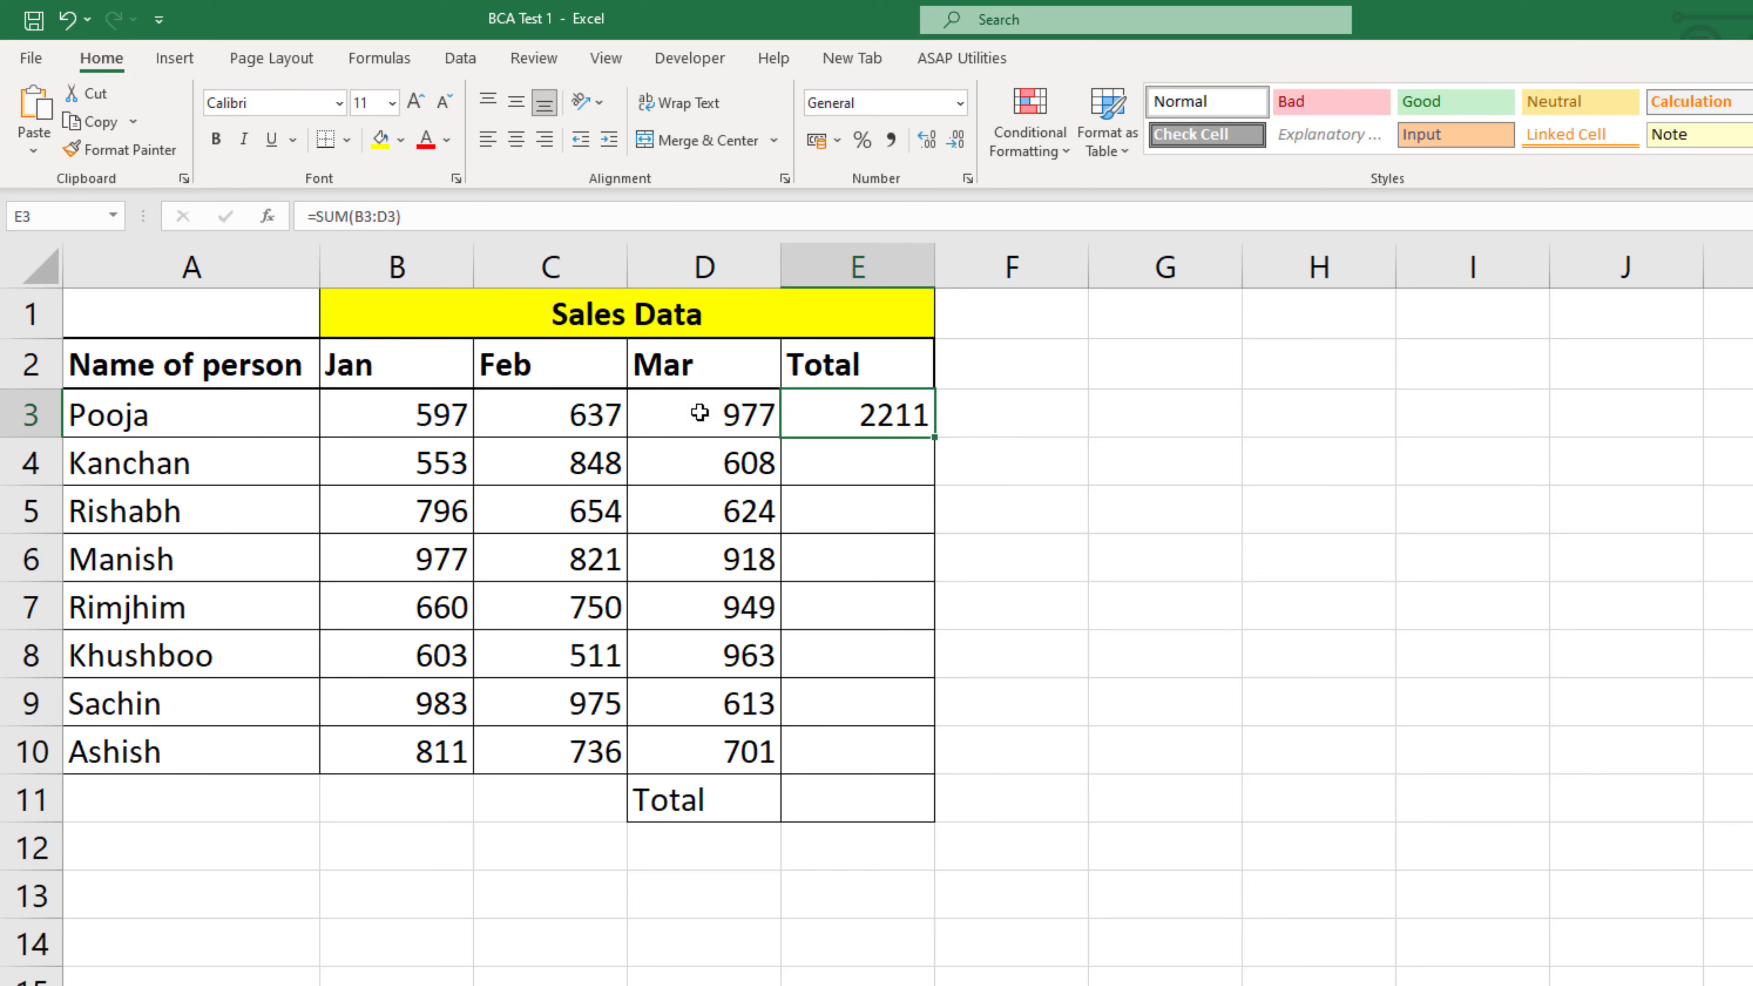
pyautogui.moveTo(930, 472); pyautogui.dragTo(928, 799)
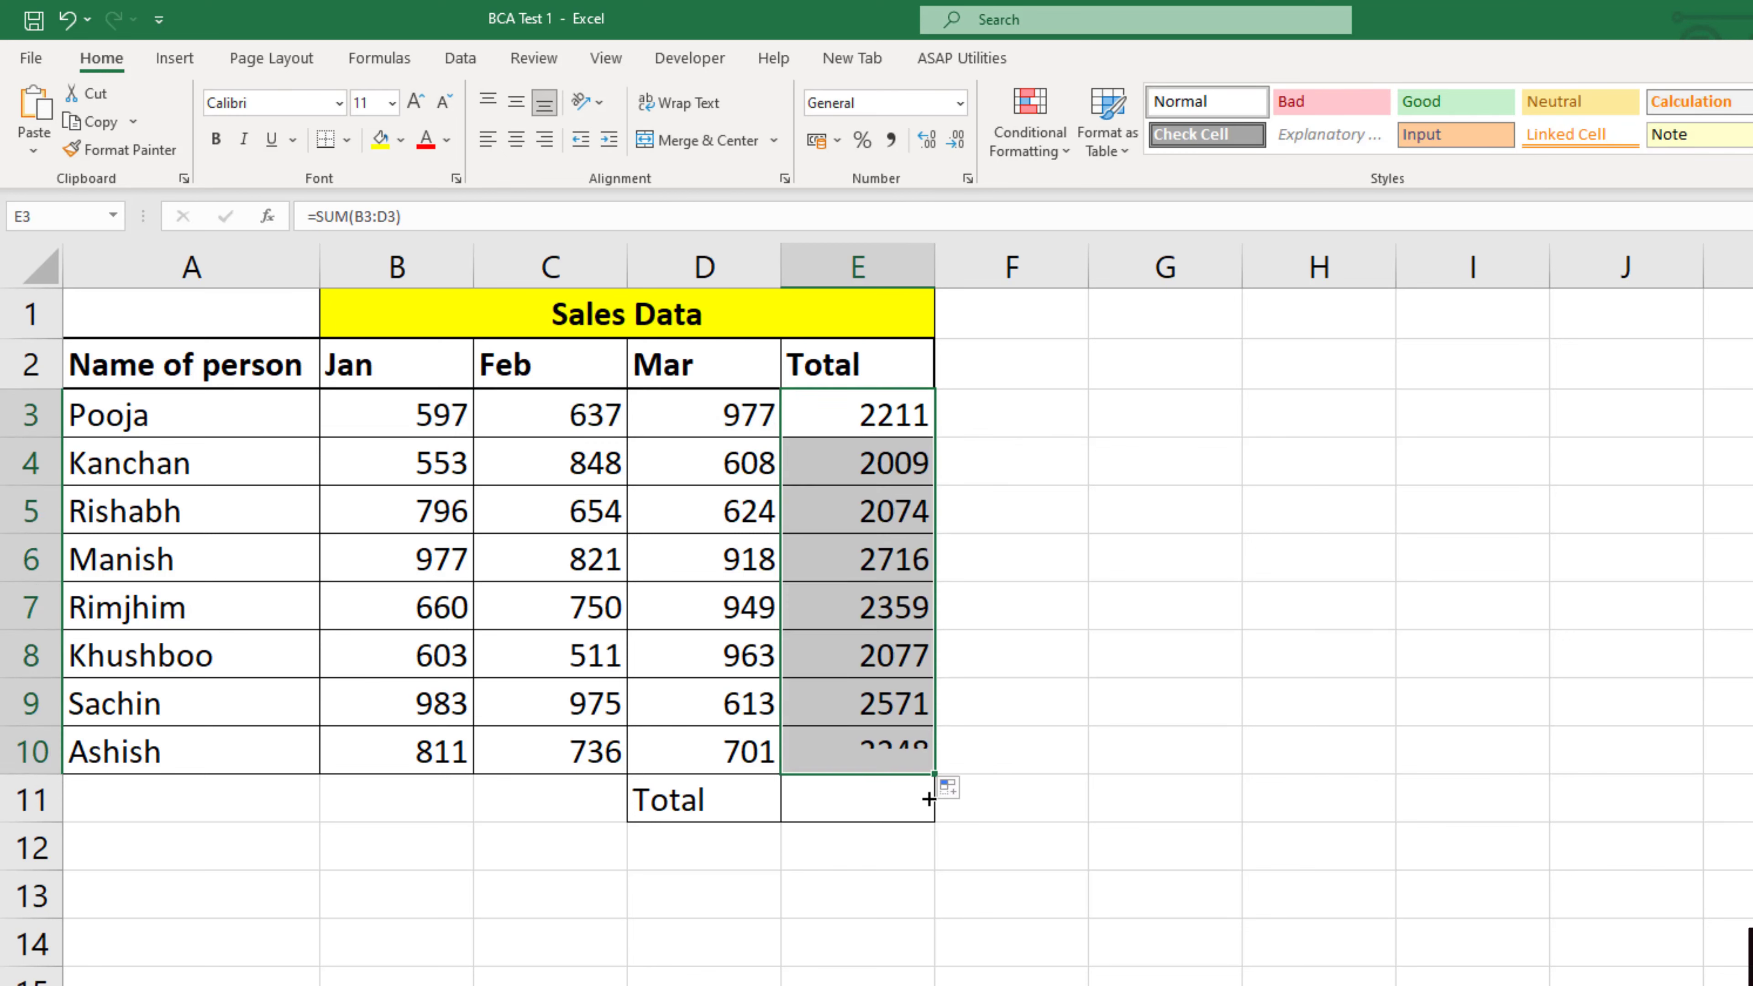
# Step: Calculate the grand total in cell E11 with =SUM(E3:E10)
pyautogui.click(892, 811)
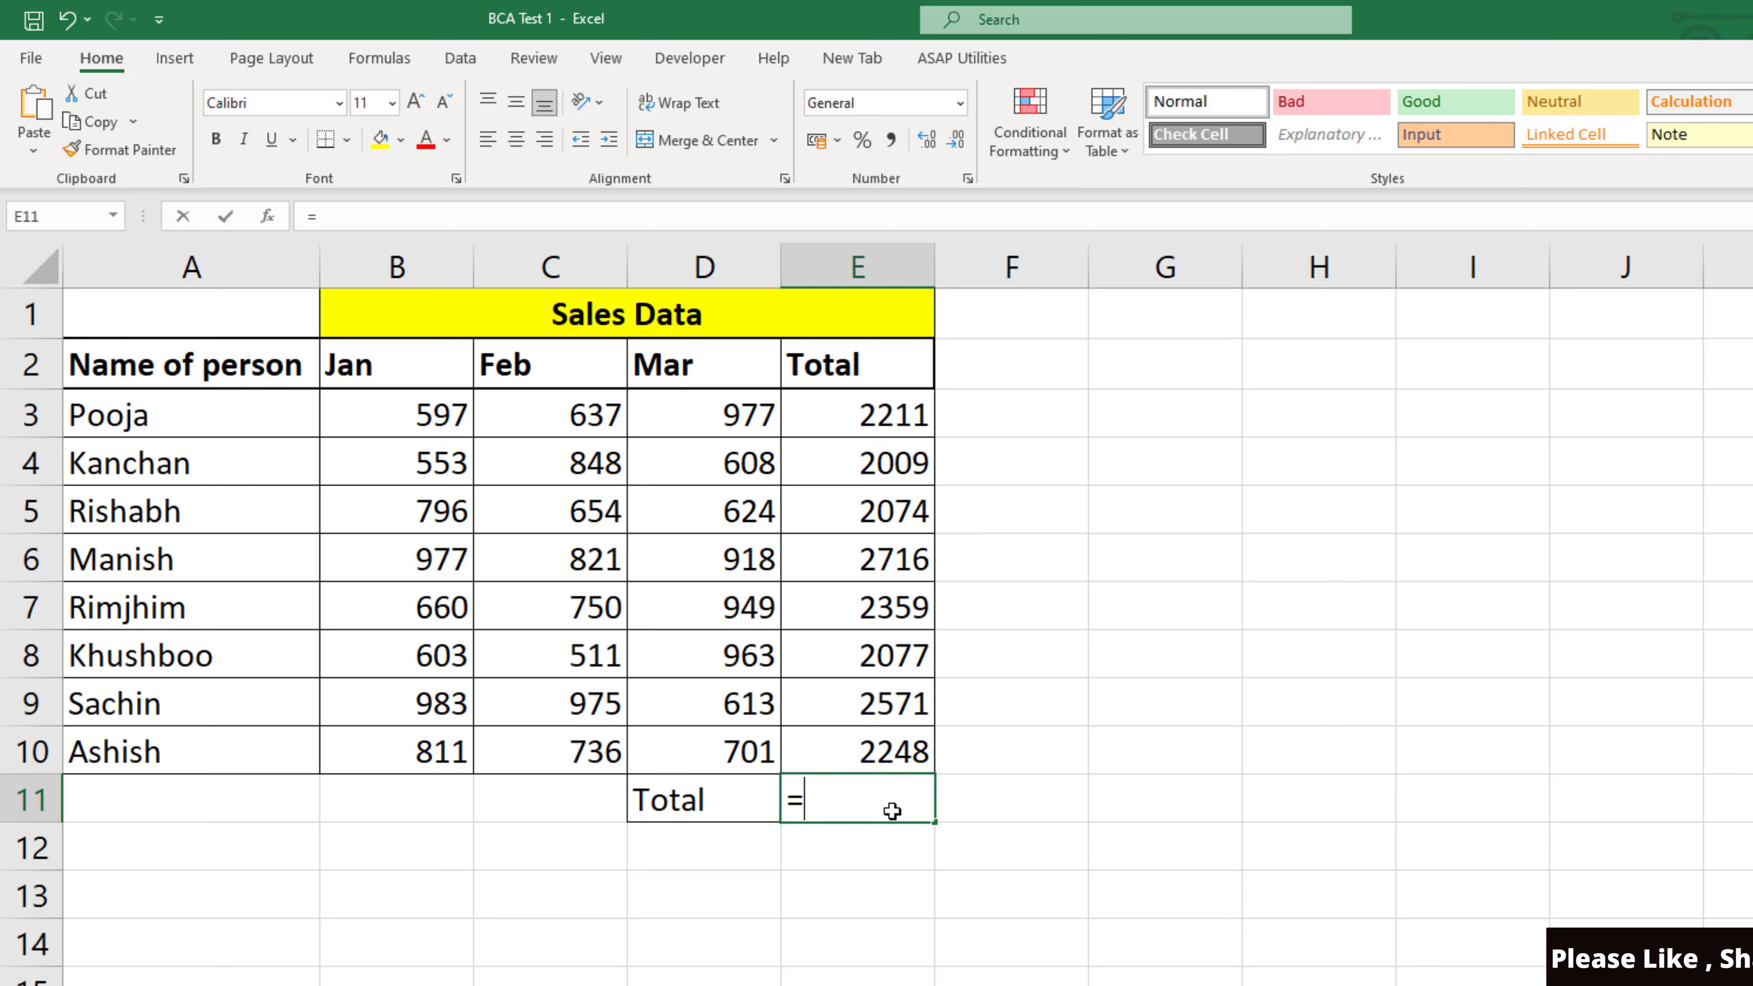
pyautogui.write('=sum(')
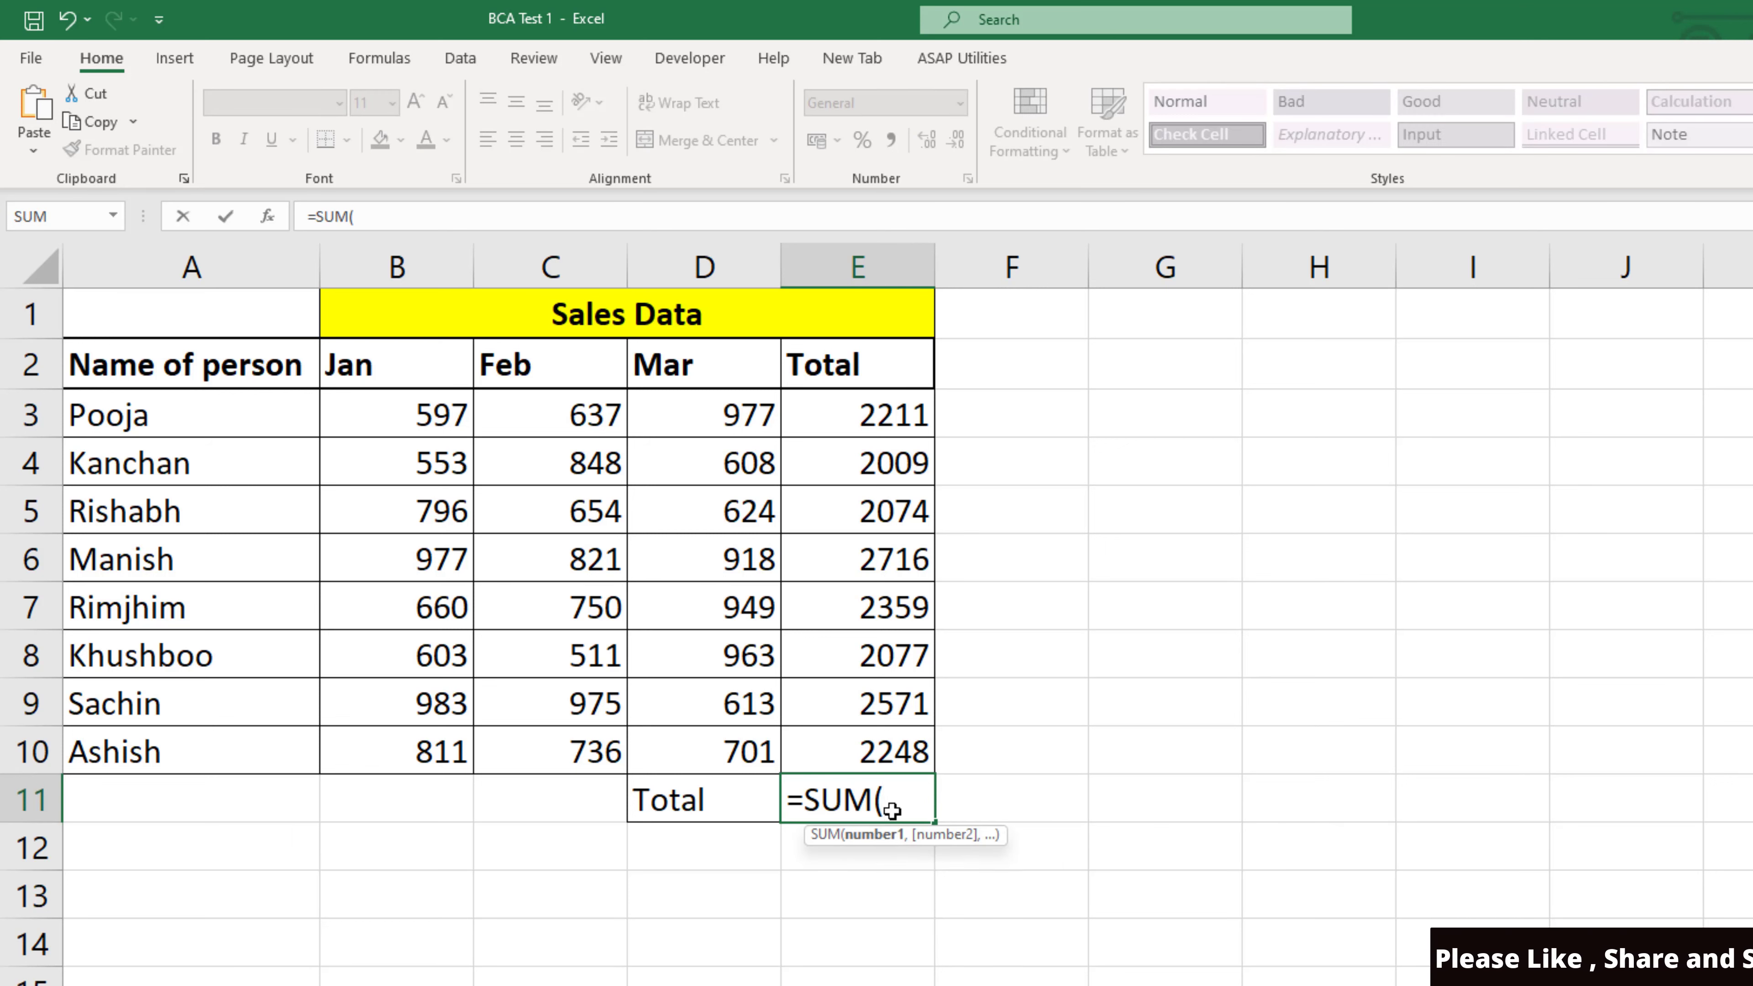
pyautogui.moveTo(888, 422); pyautogui.dragTo(894, 759)
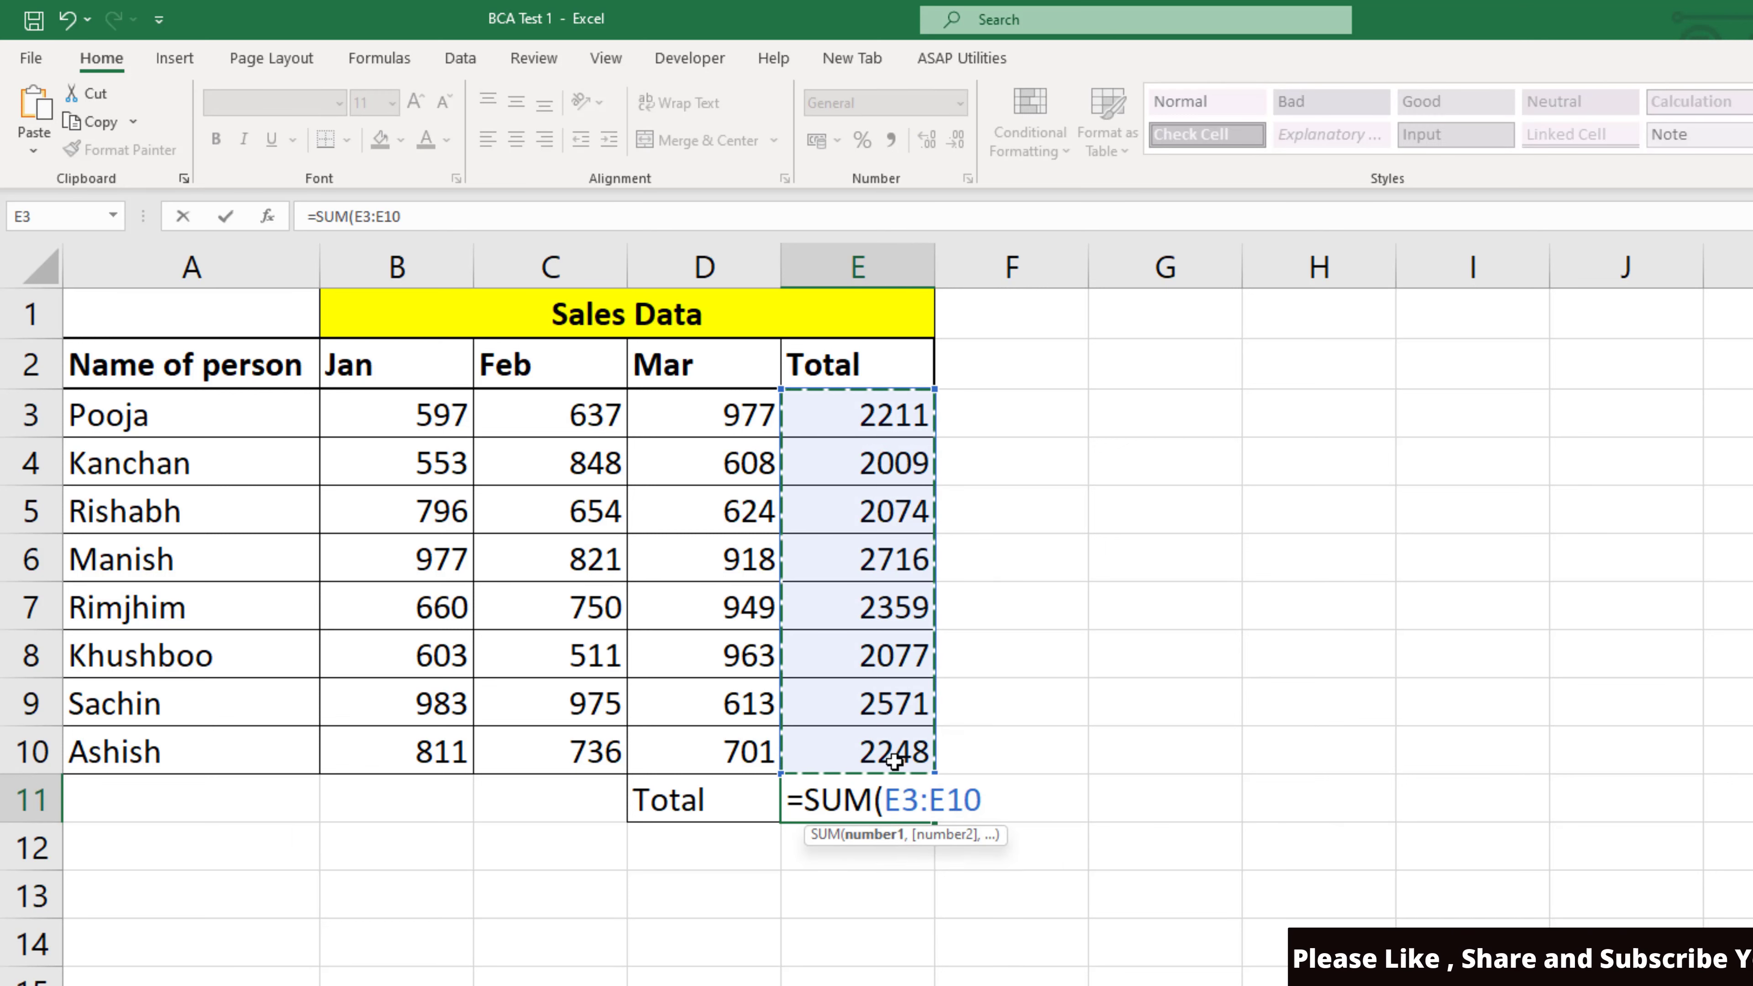
pyautogui.write(')')
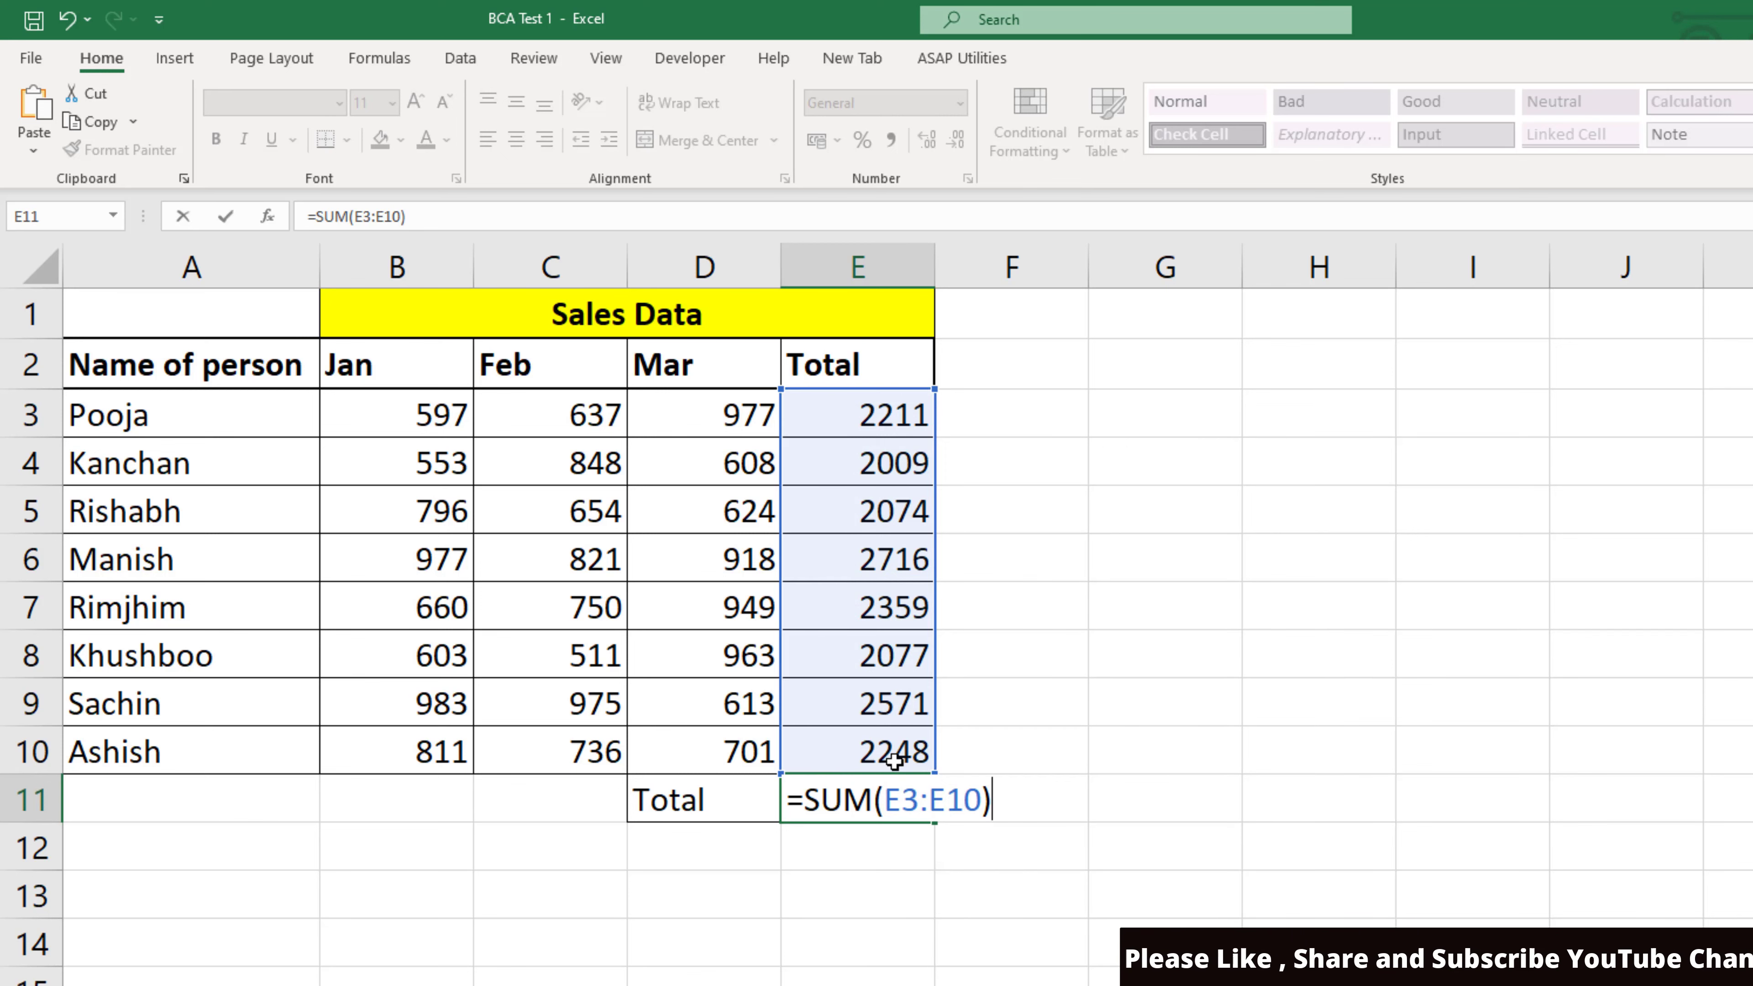
pyautogui.press('Return')
pyautogui.press('Up')
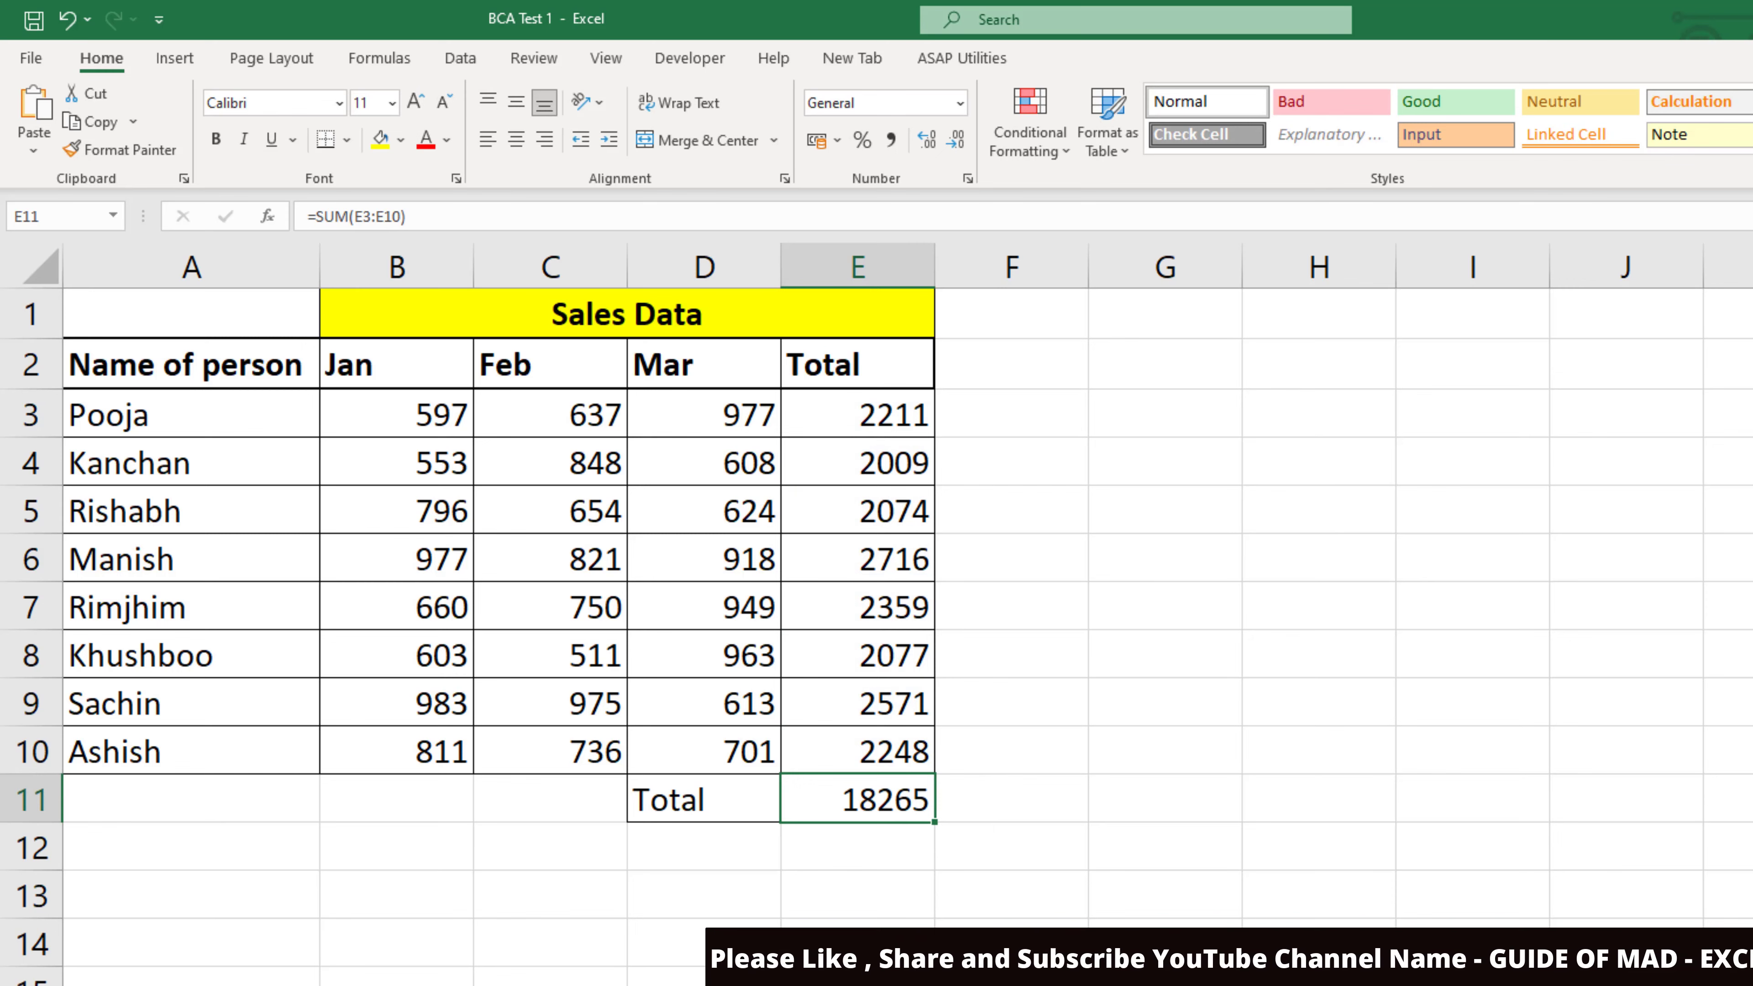
# Step: Create a copy of the Database sheet in the same workbook, placed before the Question sheet
pyautogui.hotkey('ctrl', 'pageup')
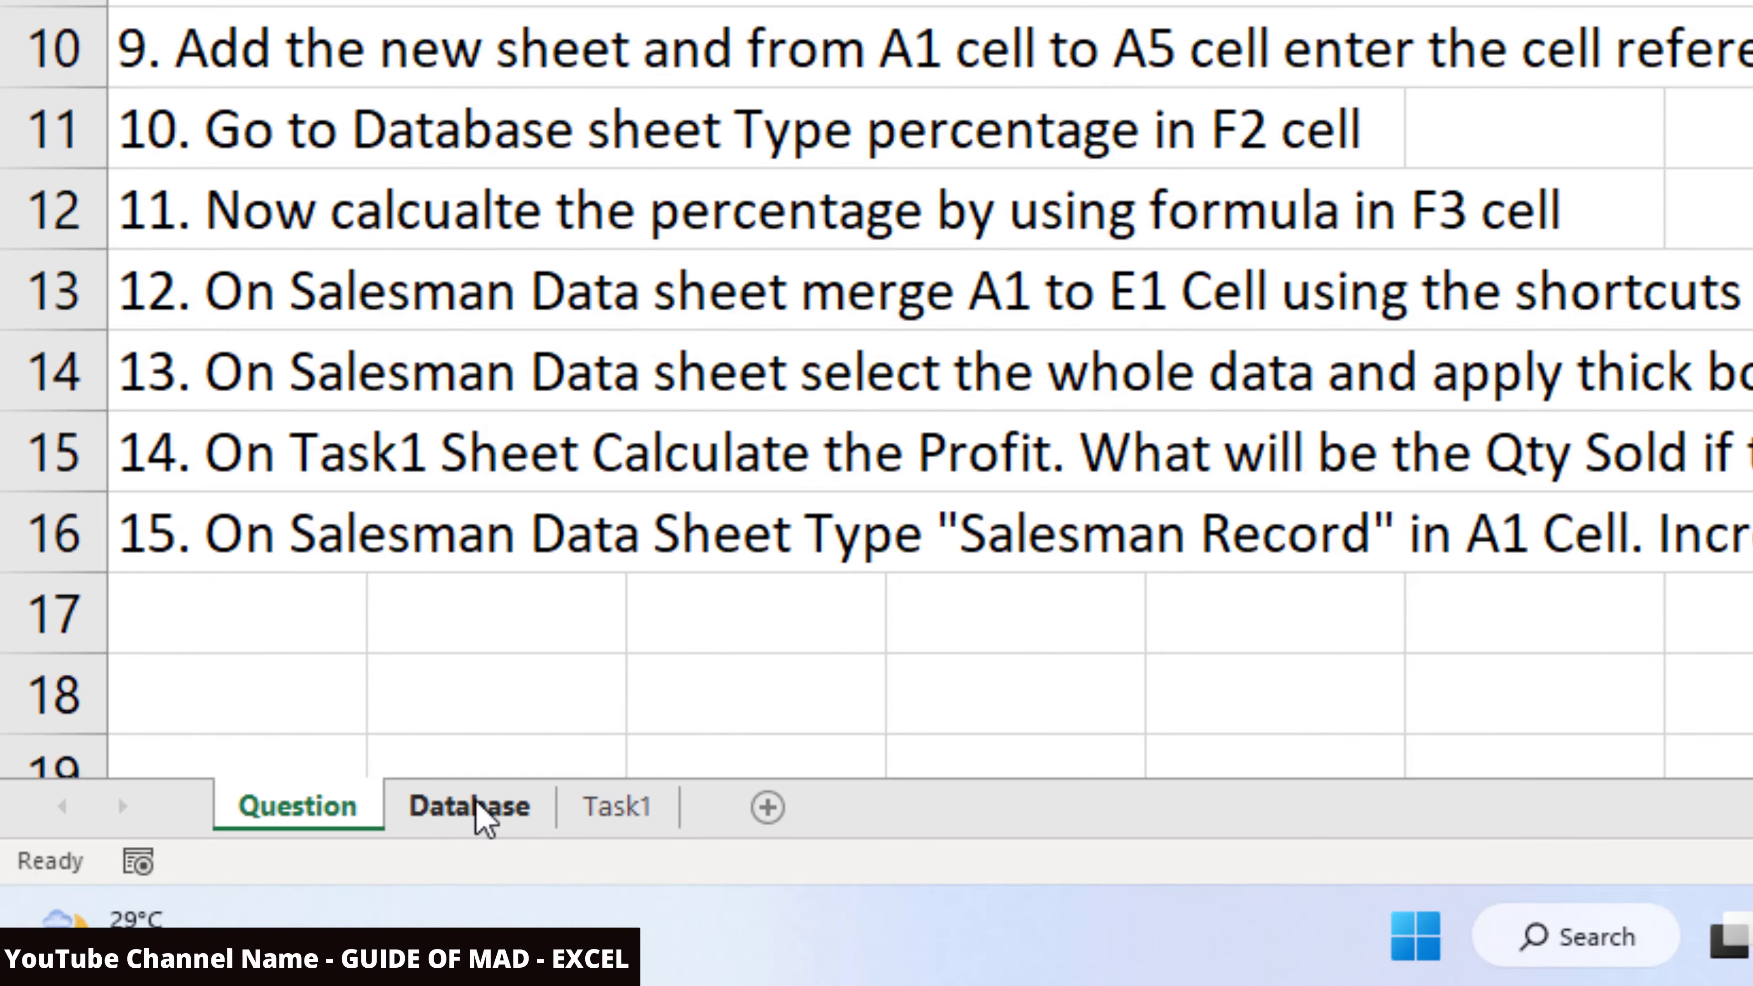
pyautogui.click(476, 803)
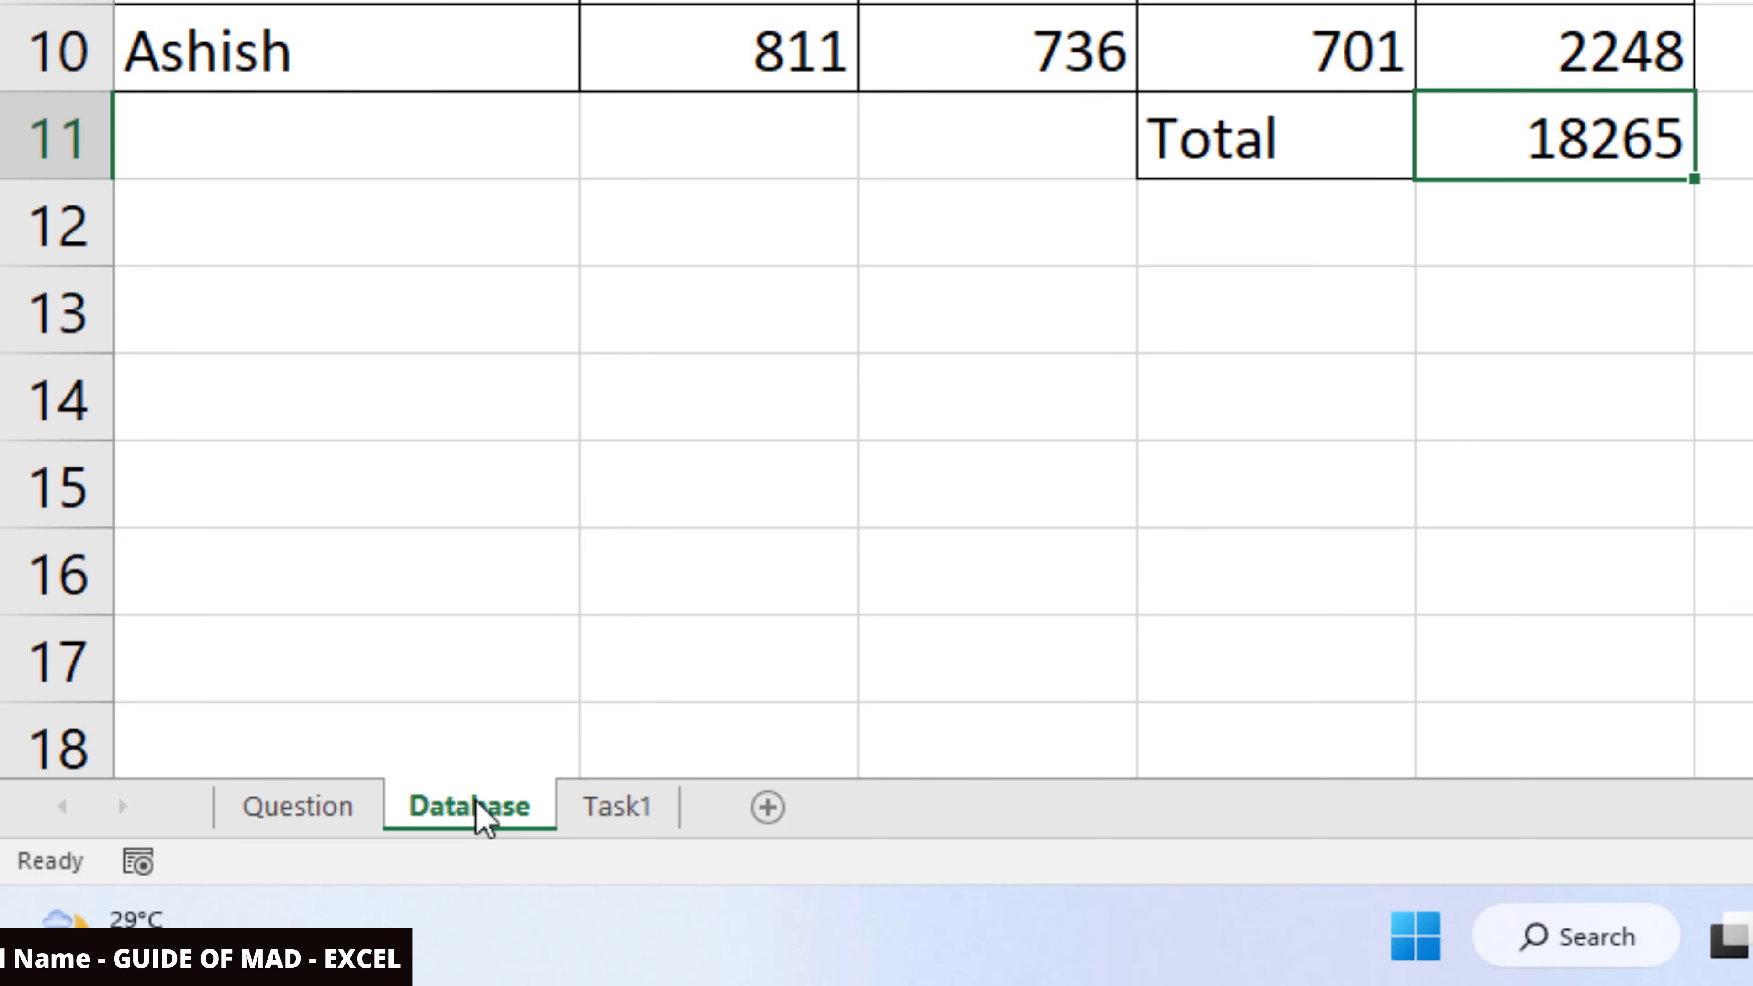
pyautogui.rightClick(476, 802)
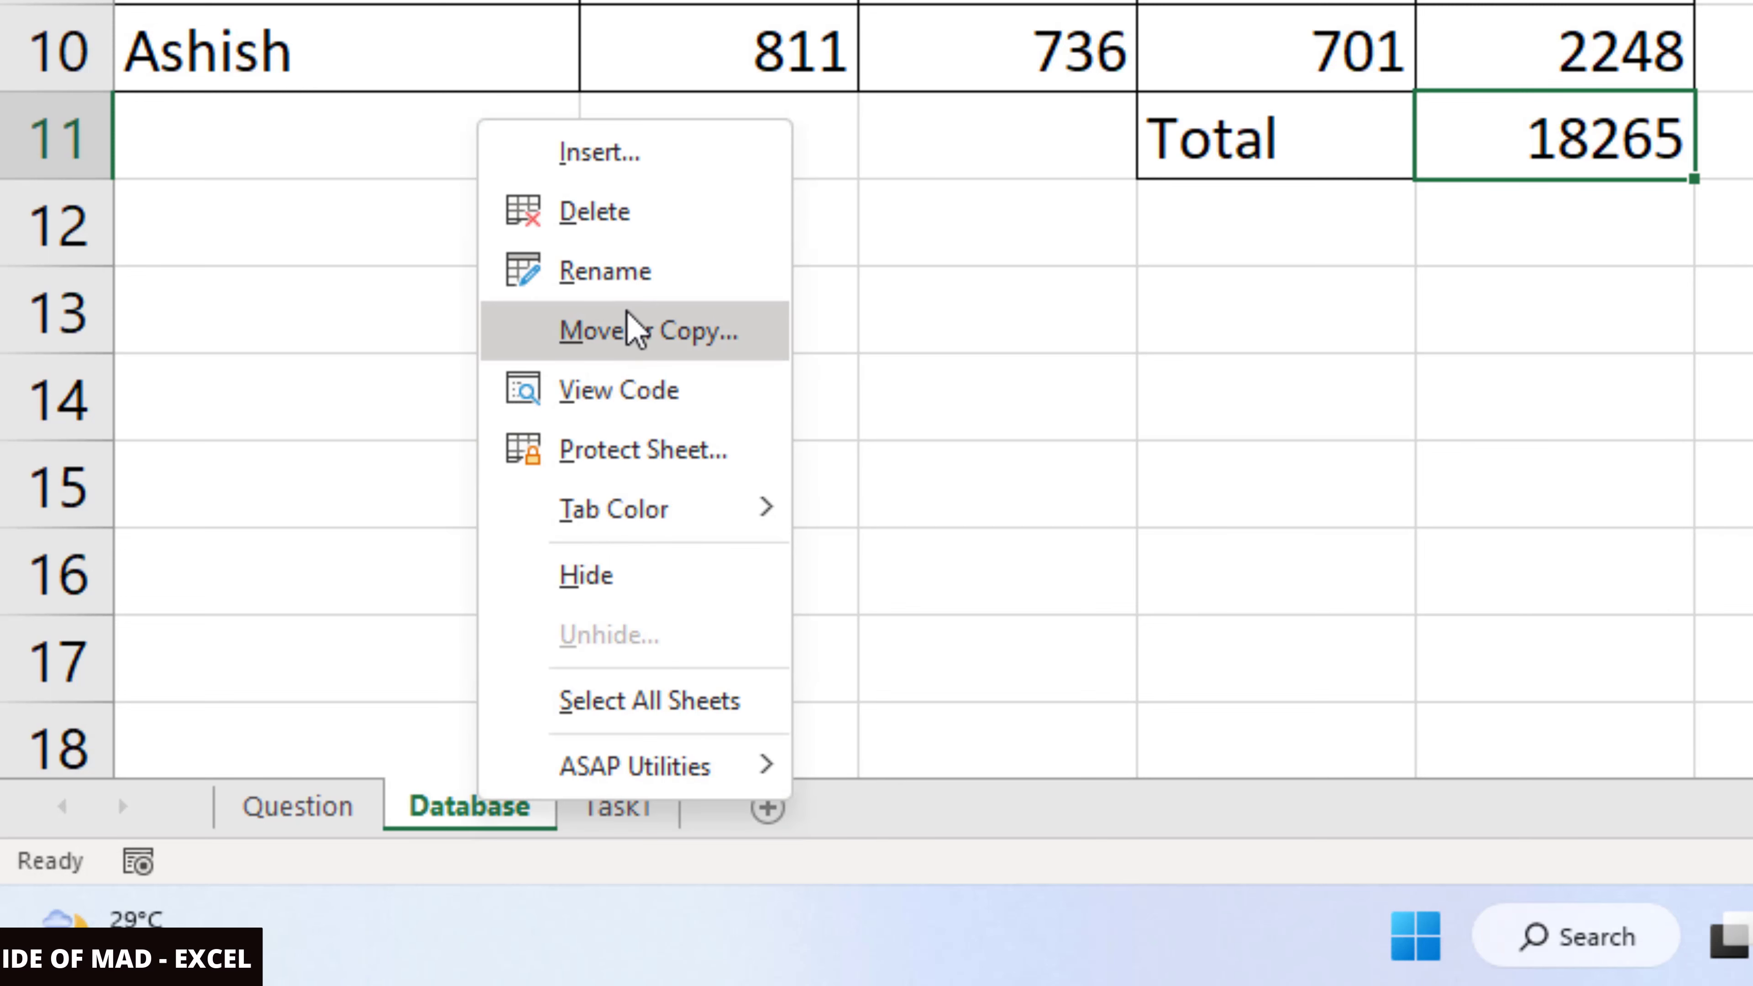
pyautogui.click(638, 342)
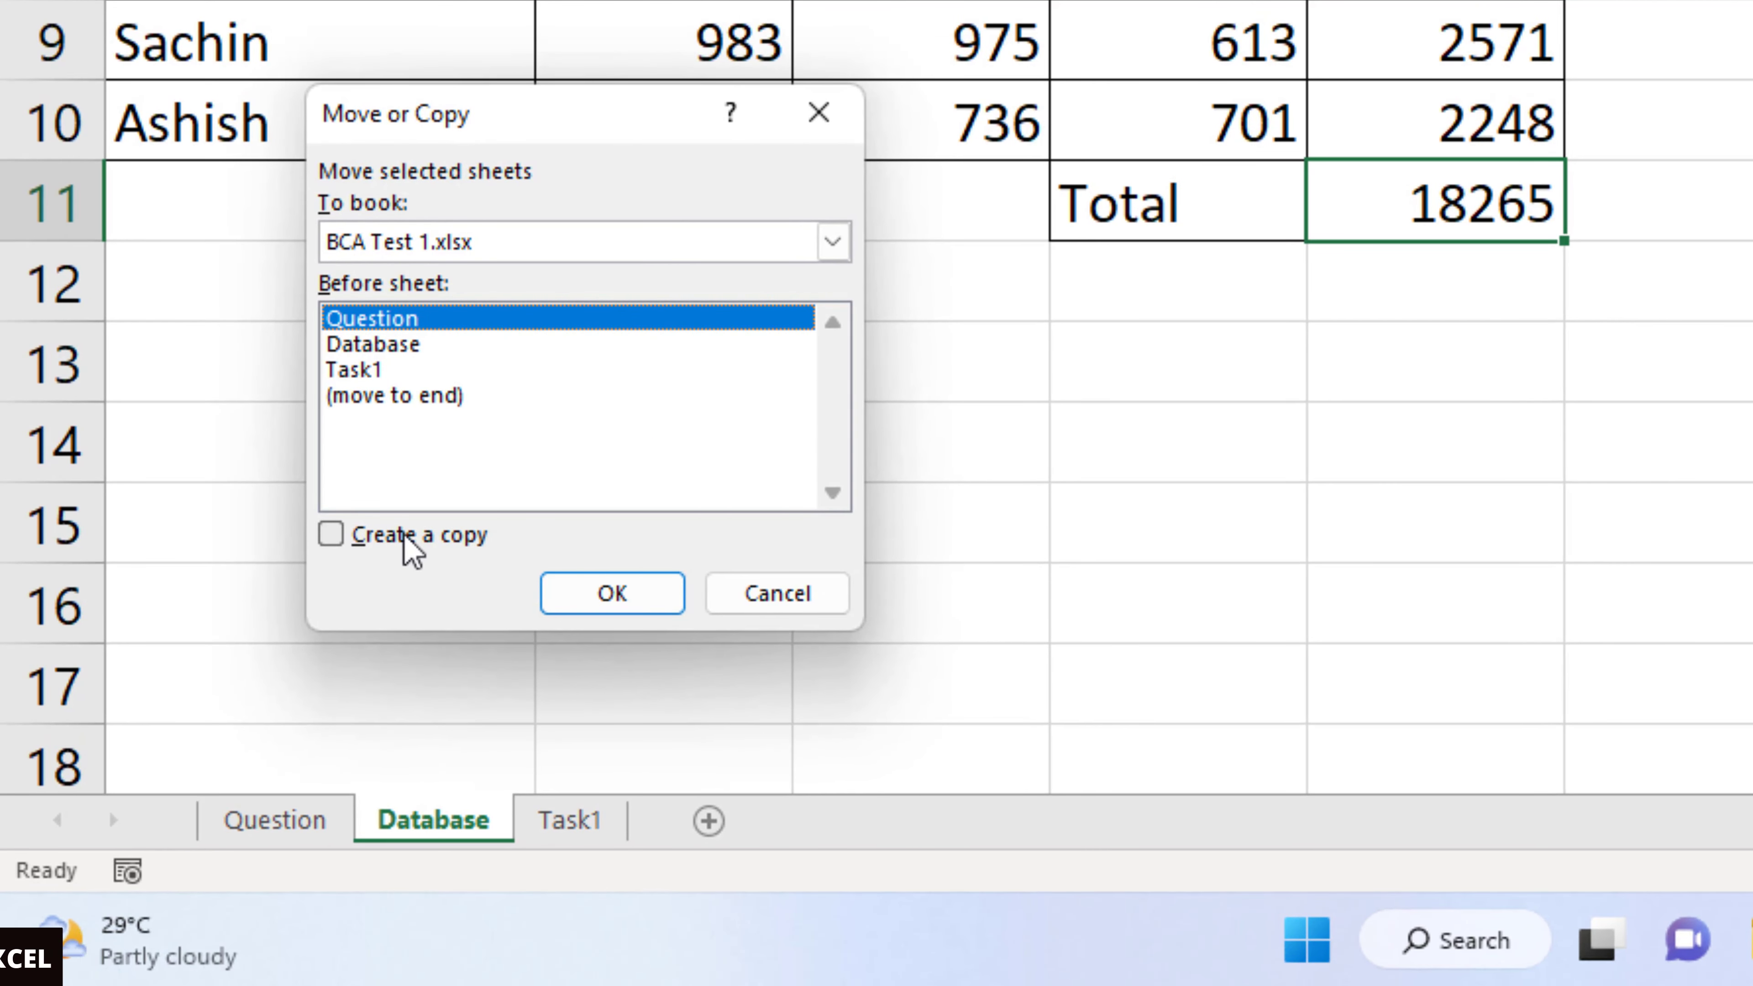
pyautogui.click(408, 535)
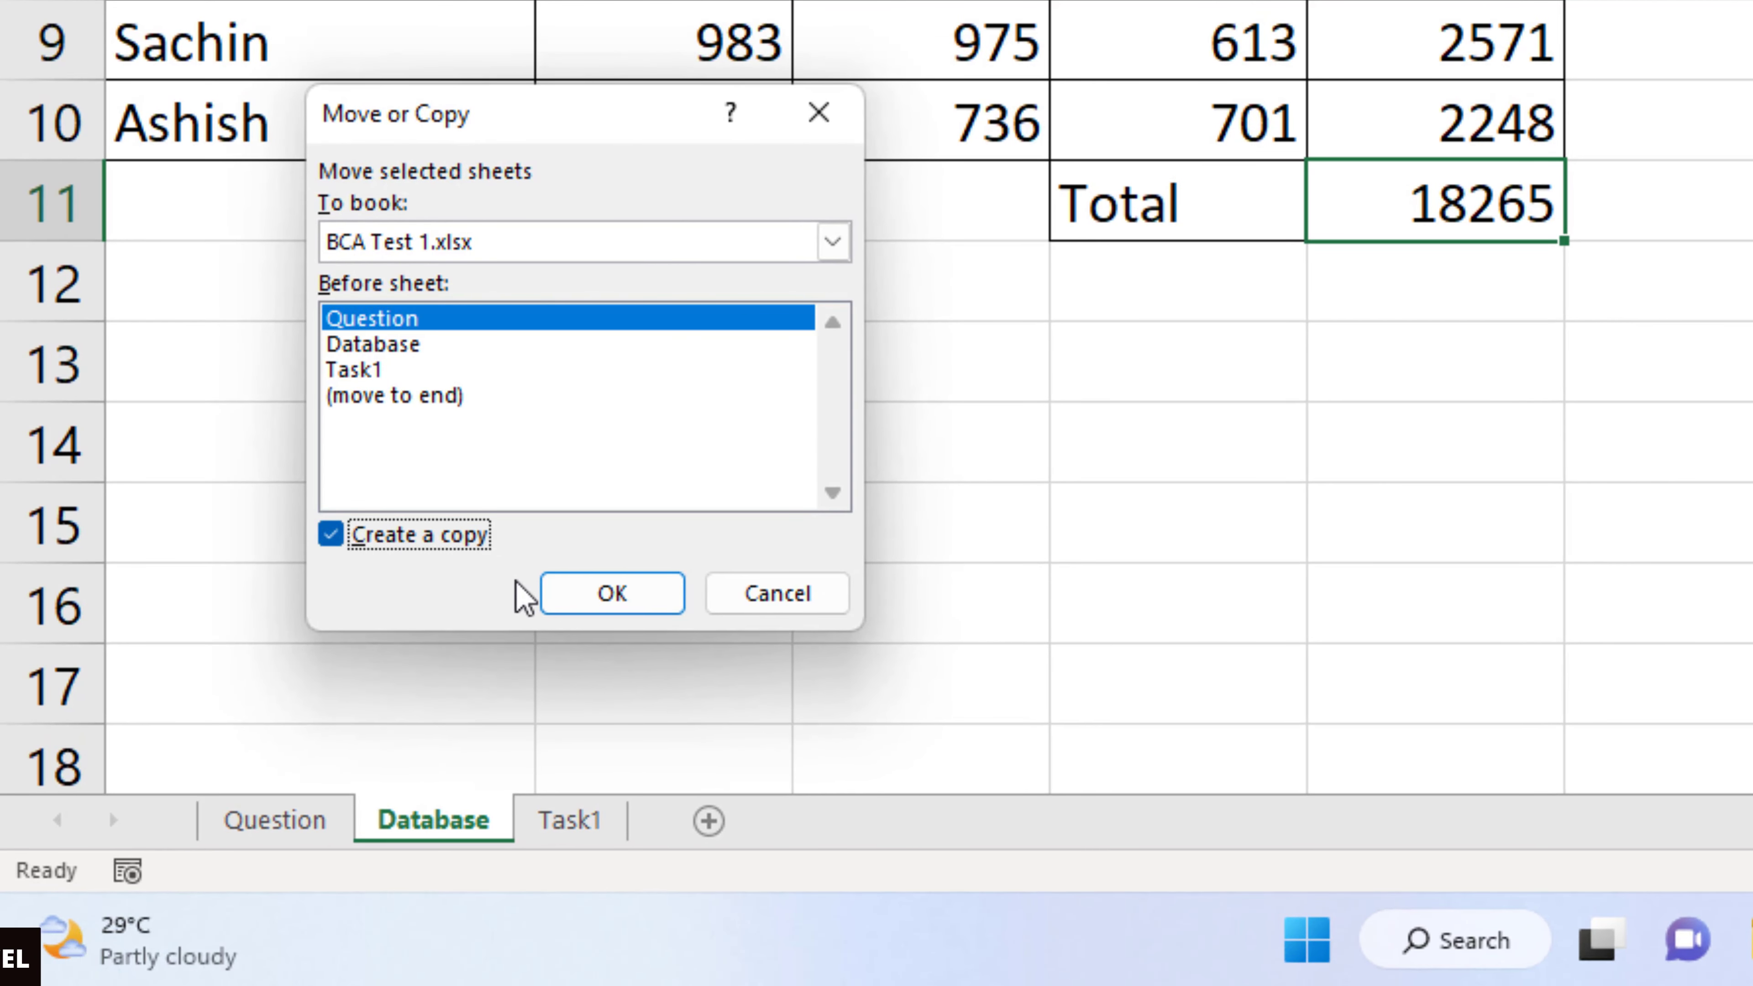
pyautogui.click(588, 596)
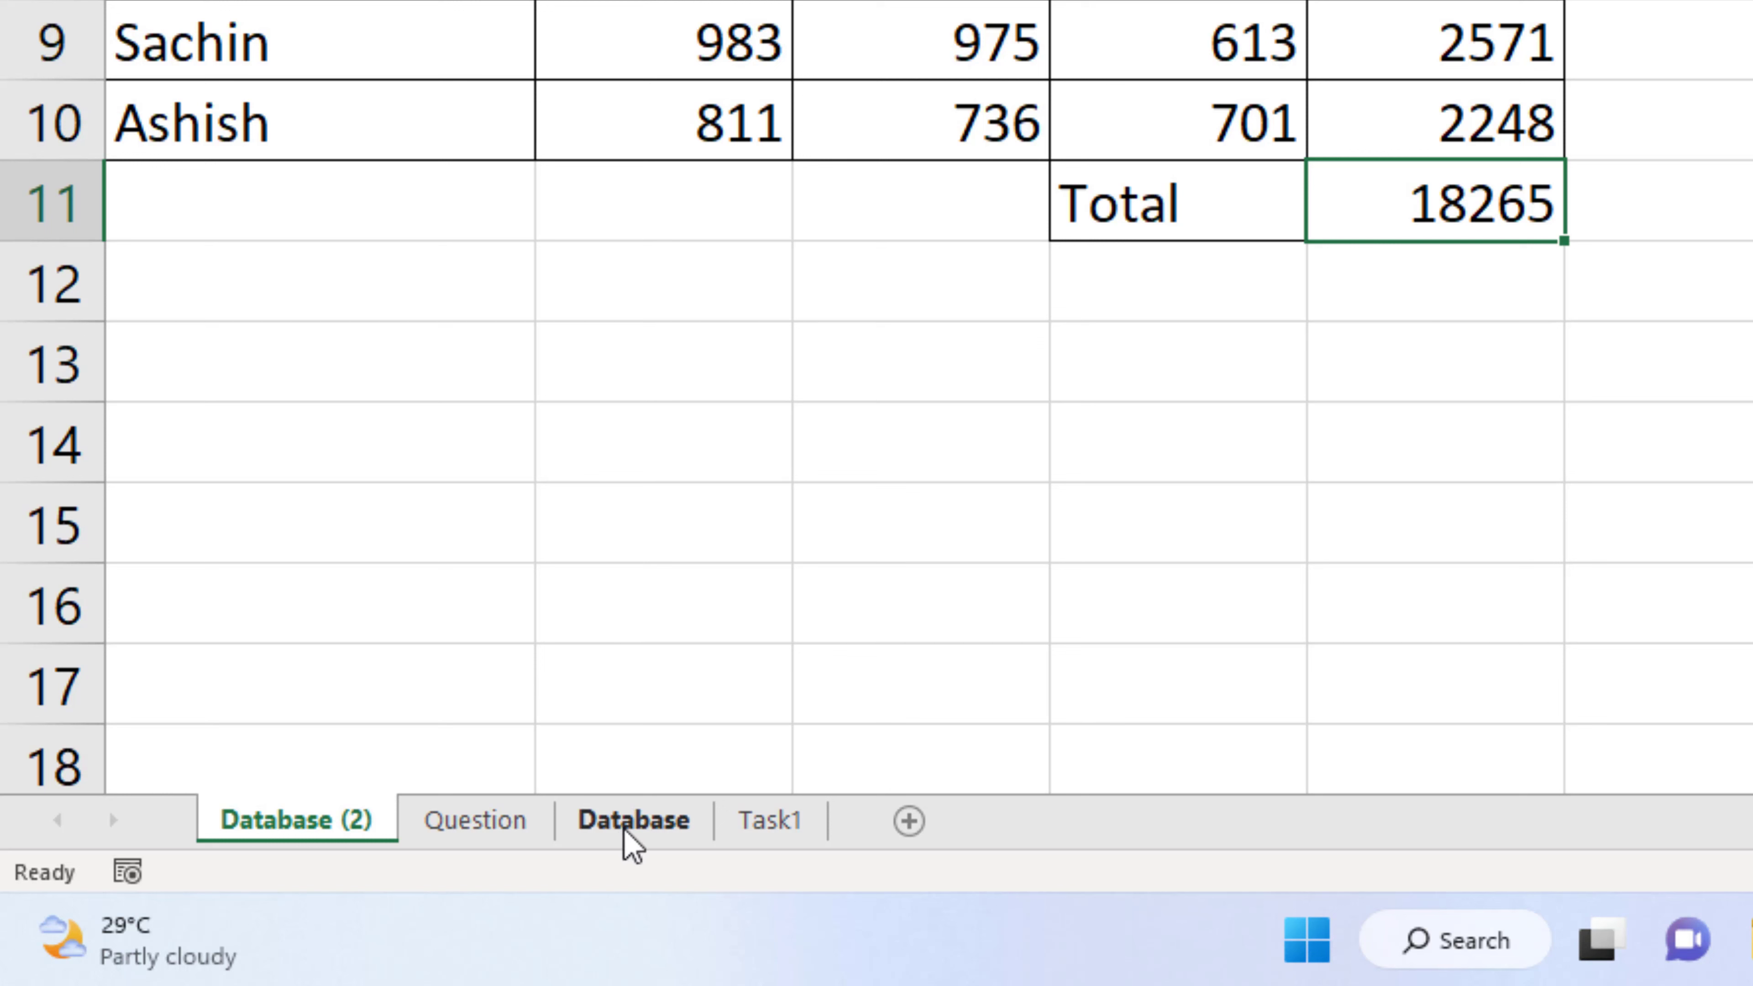
# Step: Add a new sheet after the Question sheet and name it "Salesman Data"
pyautogui.click(474, 821)
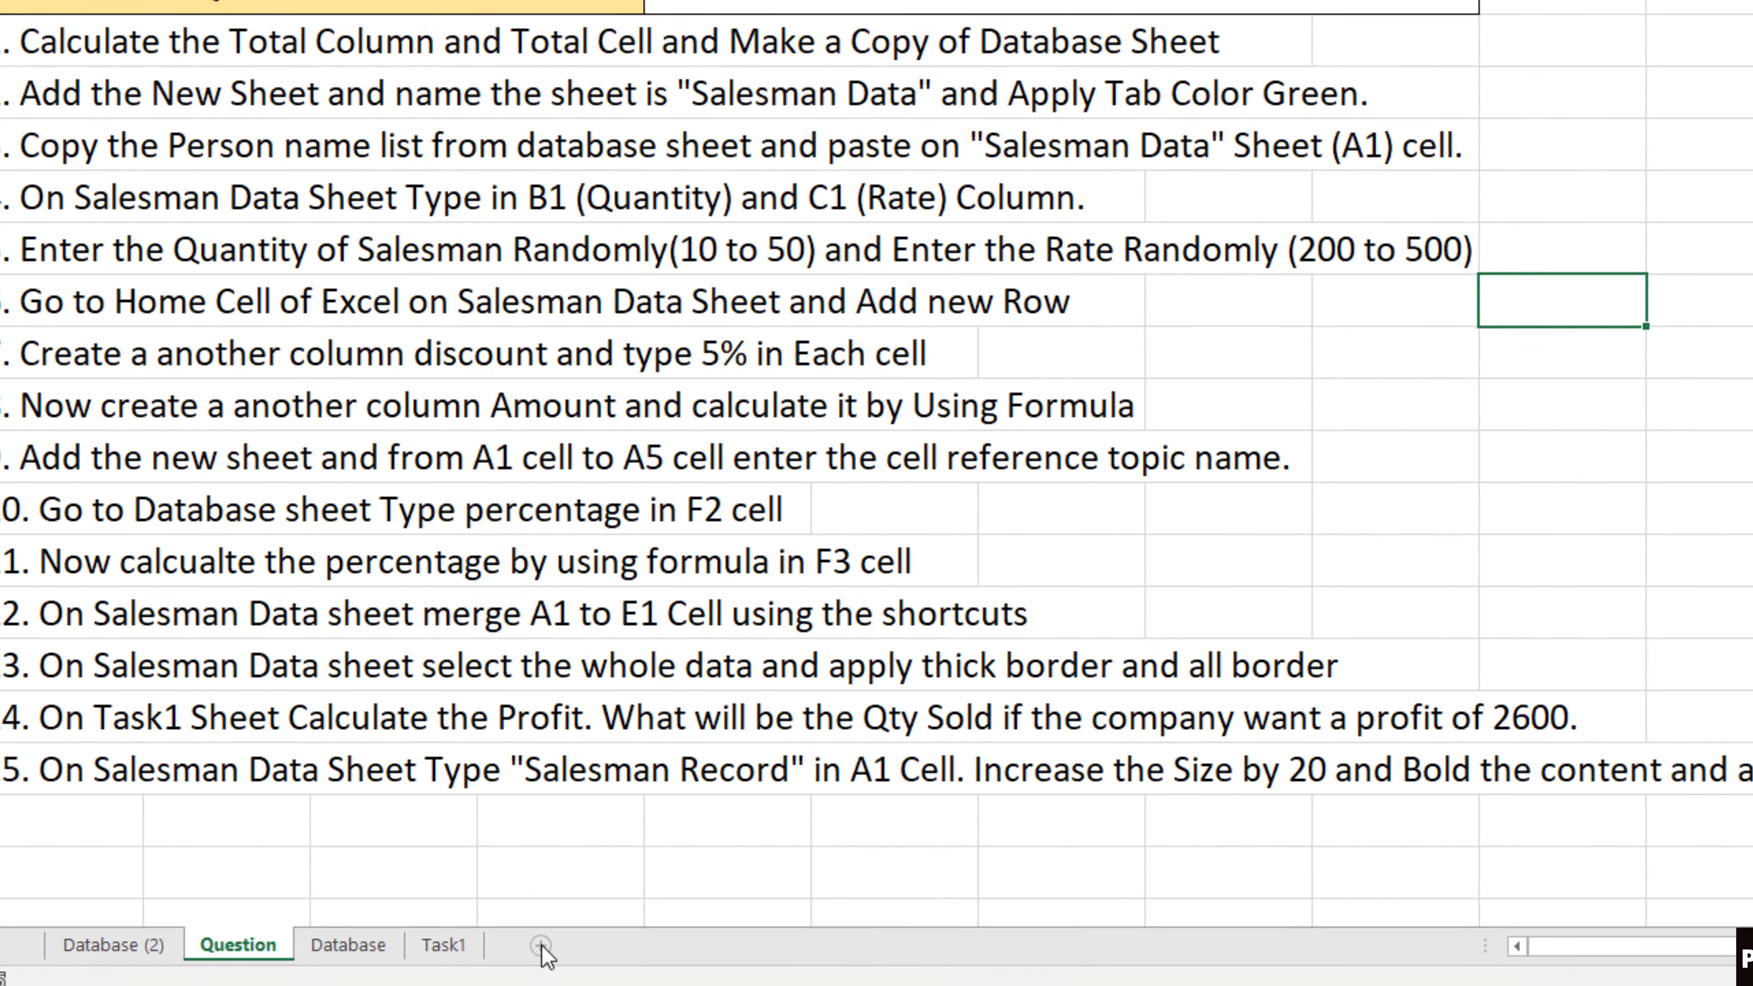
pyautogui.click(536, 943)
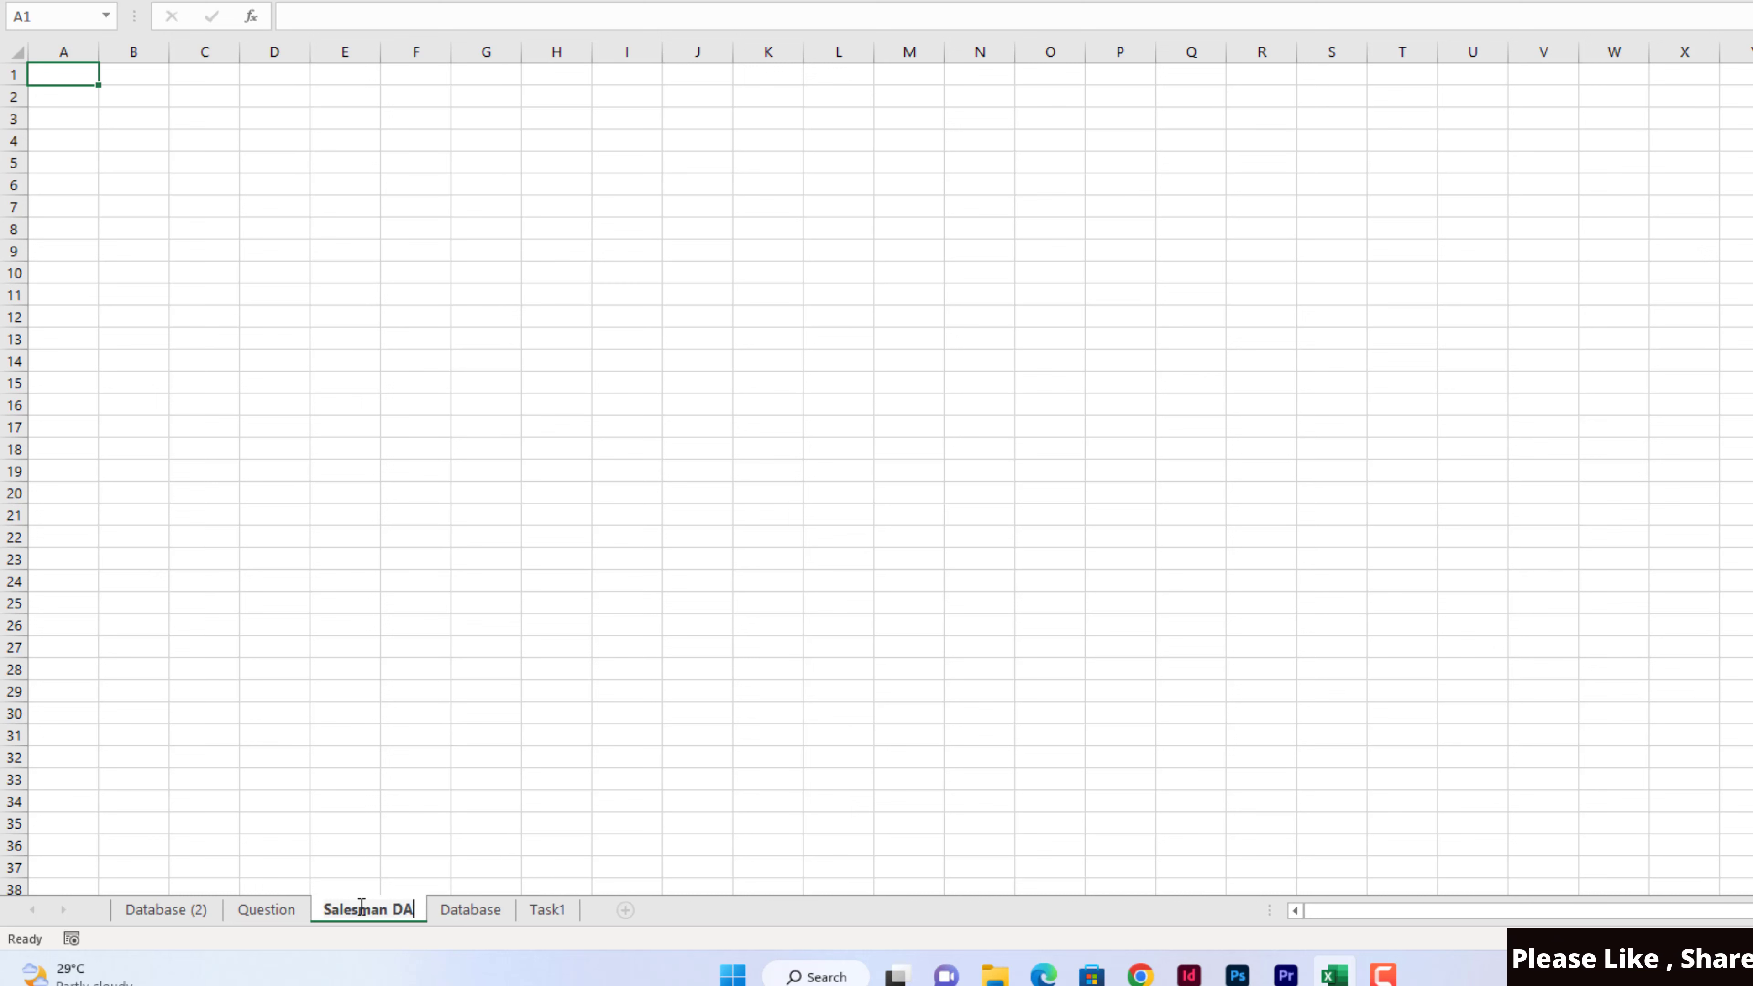
pyautogui.write('ta')
pyautogui.press('Return')
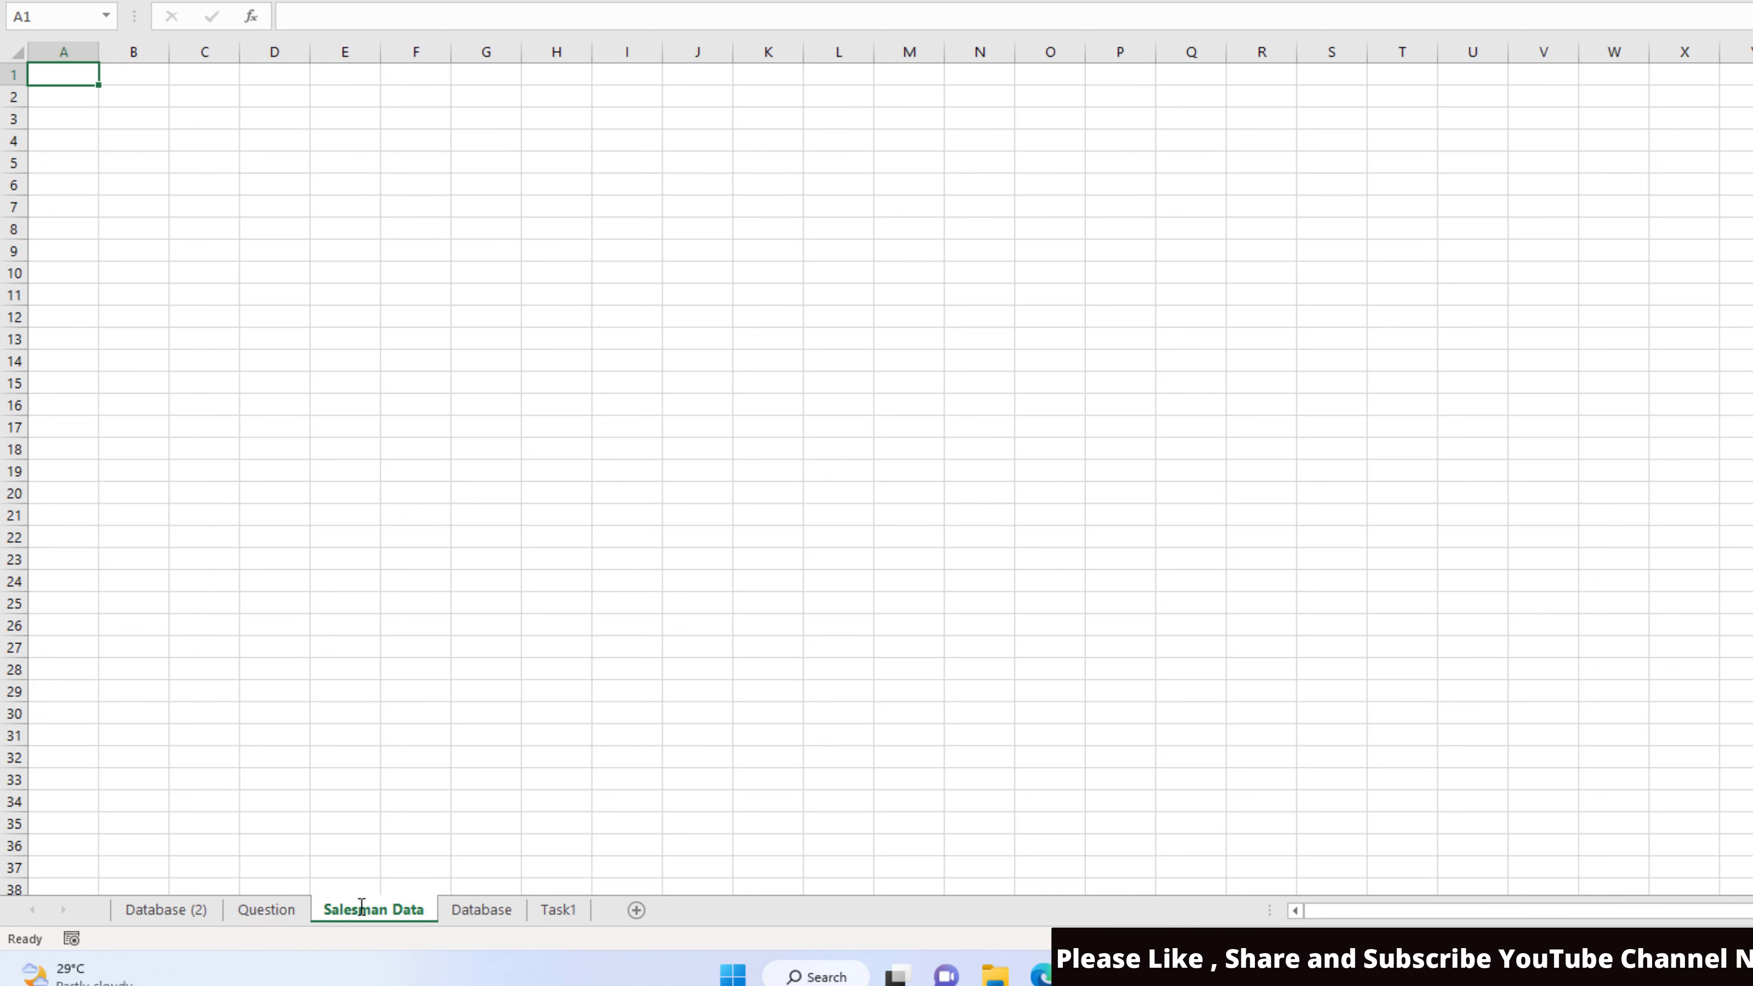
# Step: Apply the standard light green tab color to the Salesman Data sheet
pyautogui.rightClick(364, 911)
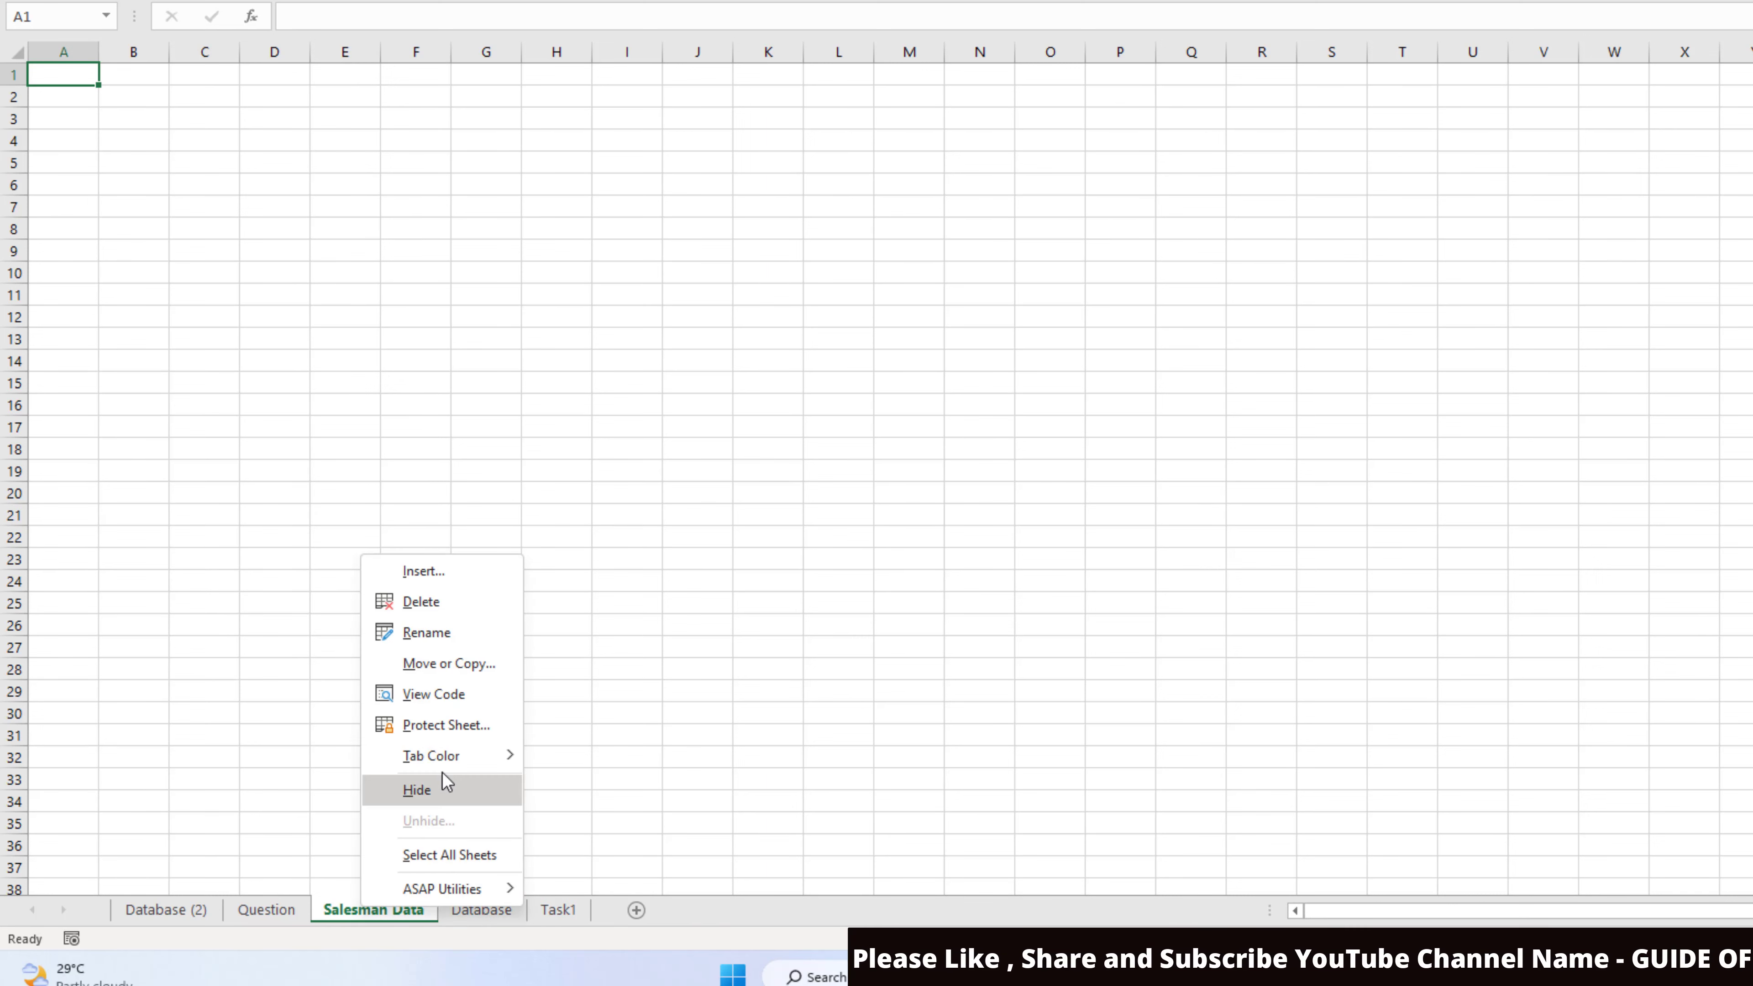
pyautogui.moveTo(445, 765)
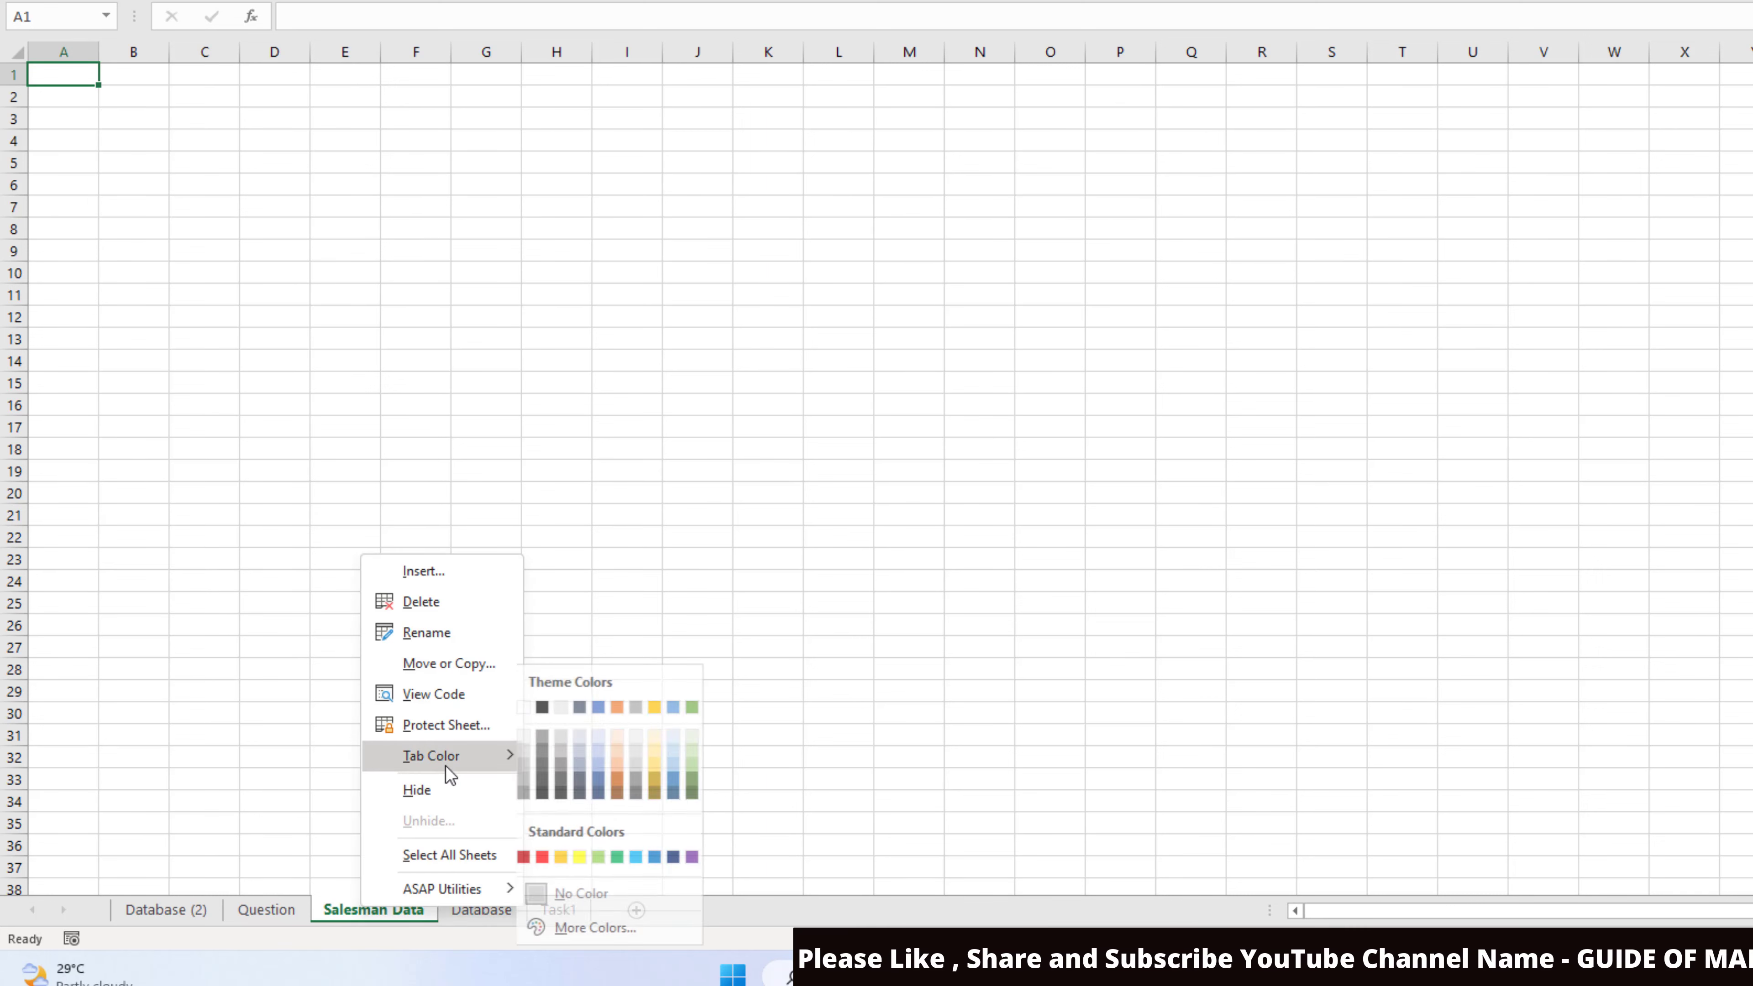
pyautogui.click(610, 858)
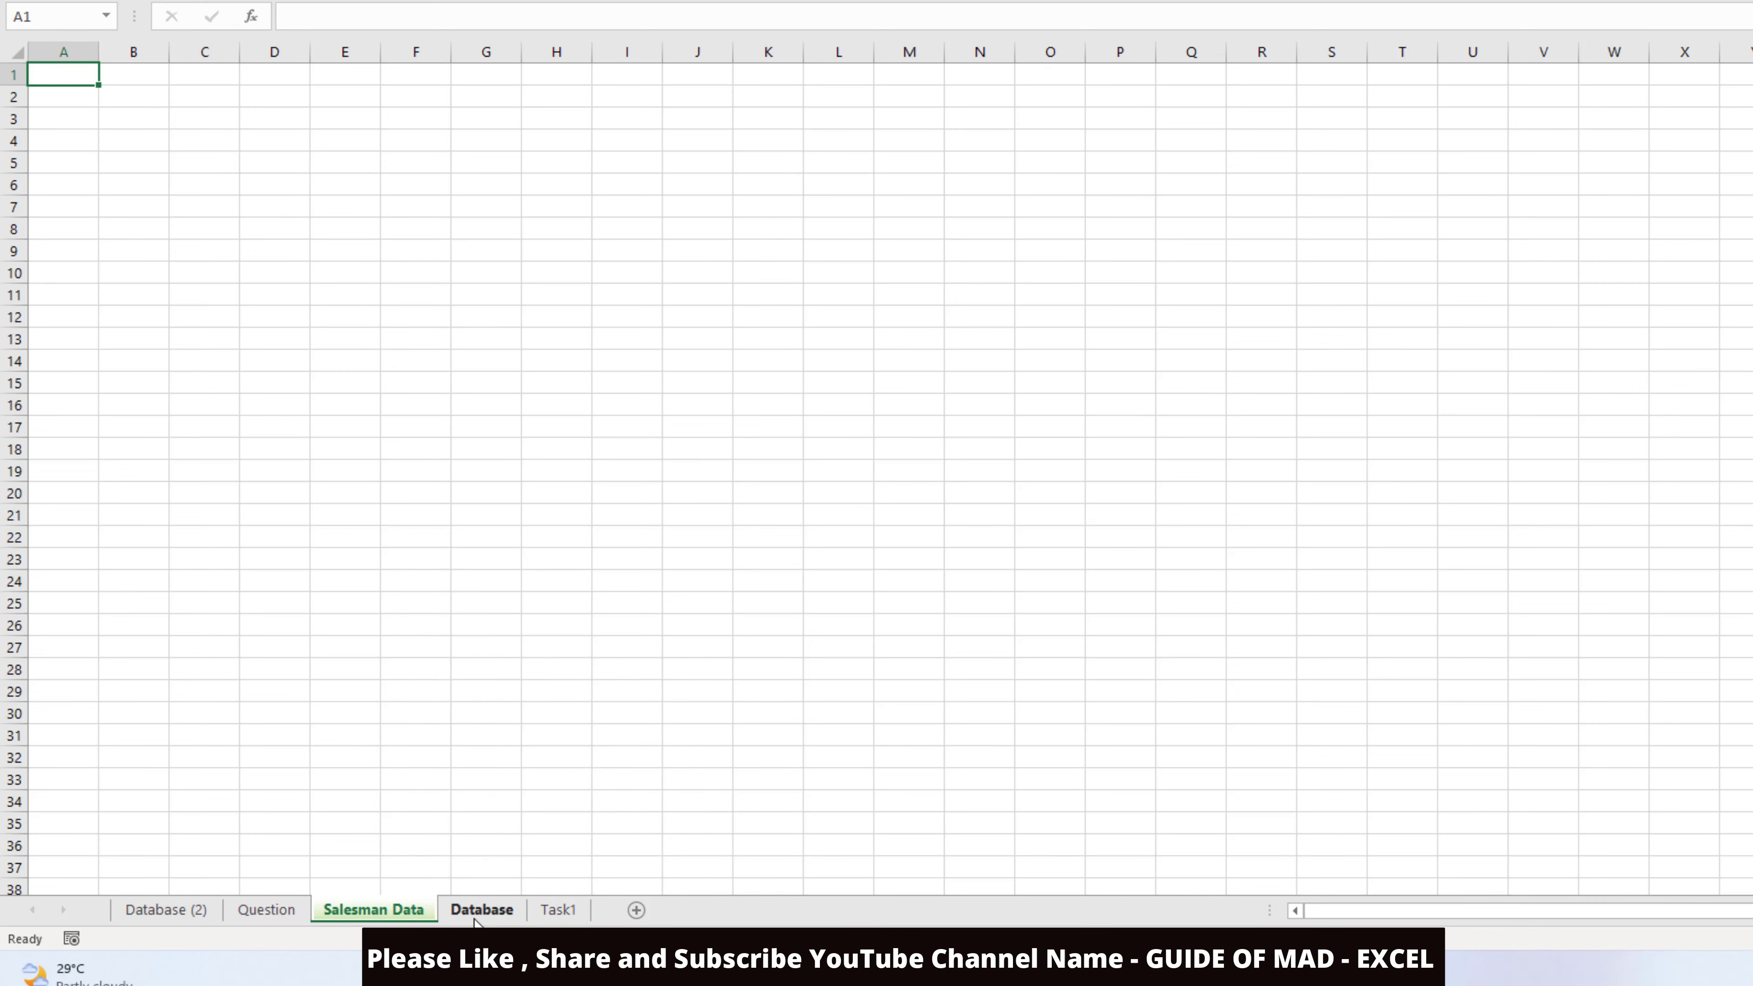
# Step: Copy the "Name of person" list A2:A10 from the Database sheet and paste it into cell A1 of the Salesman Data sheet
pyautogui.click(259, 920)
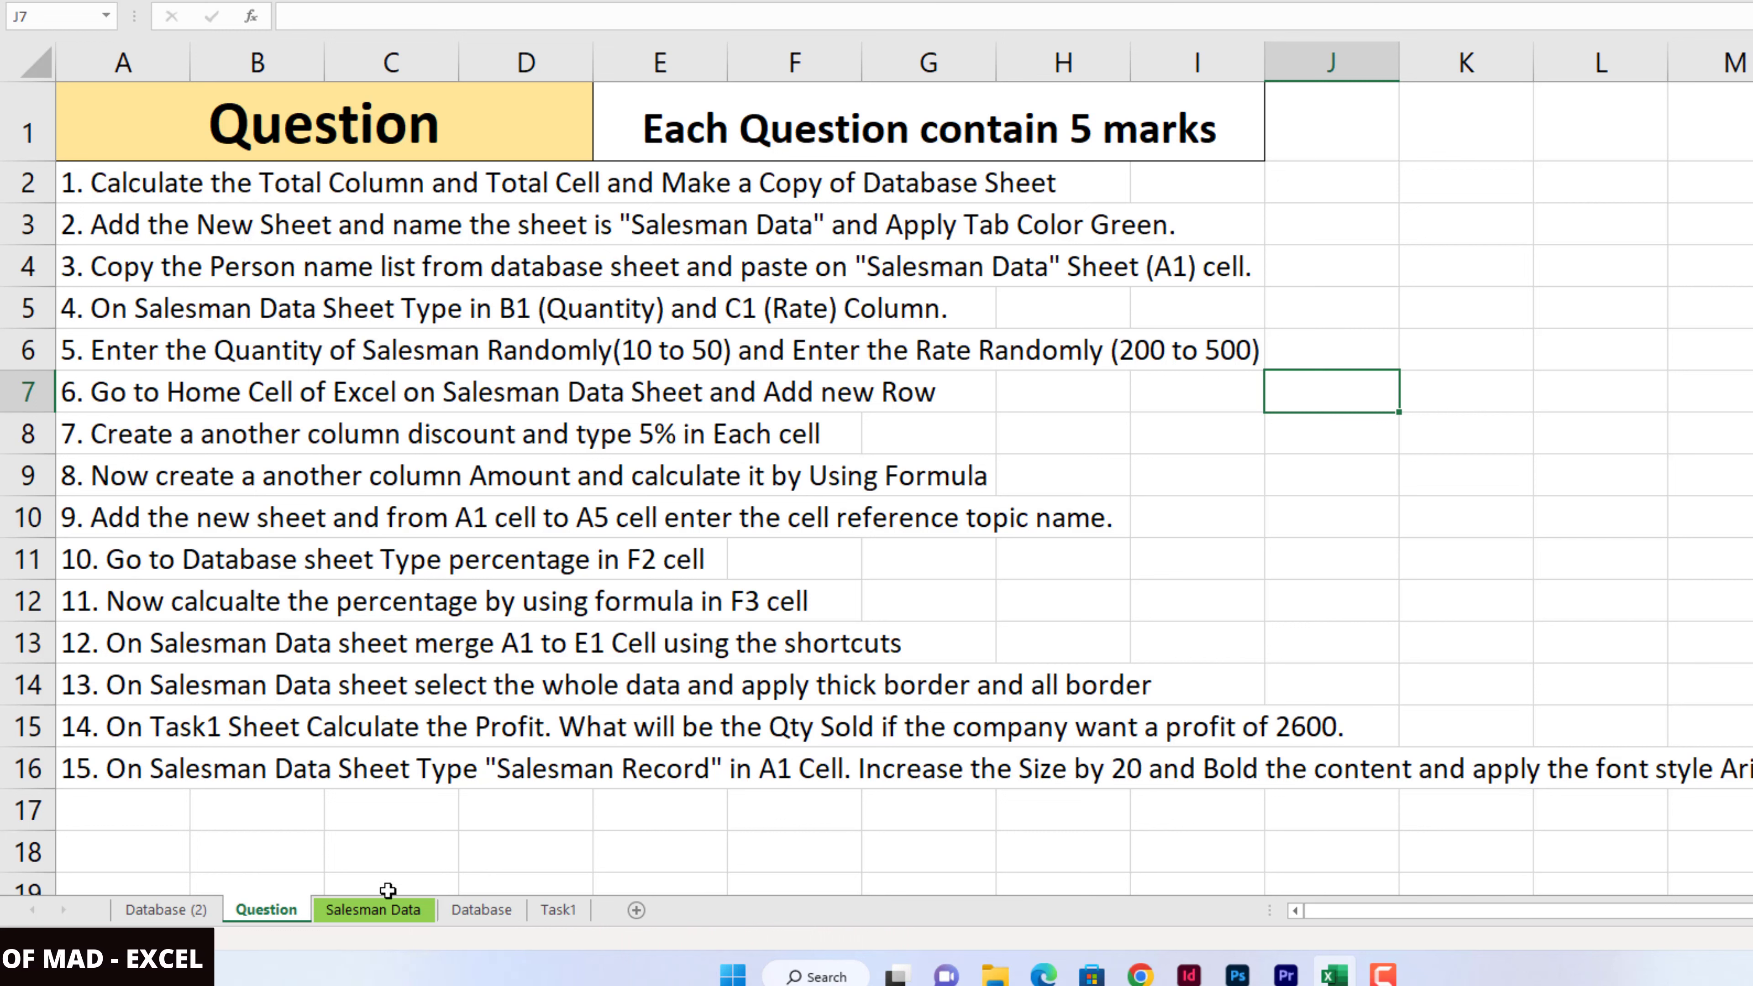
pyautogui.click(482, 909)
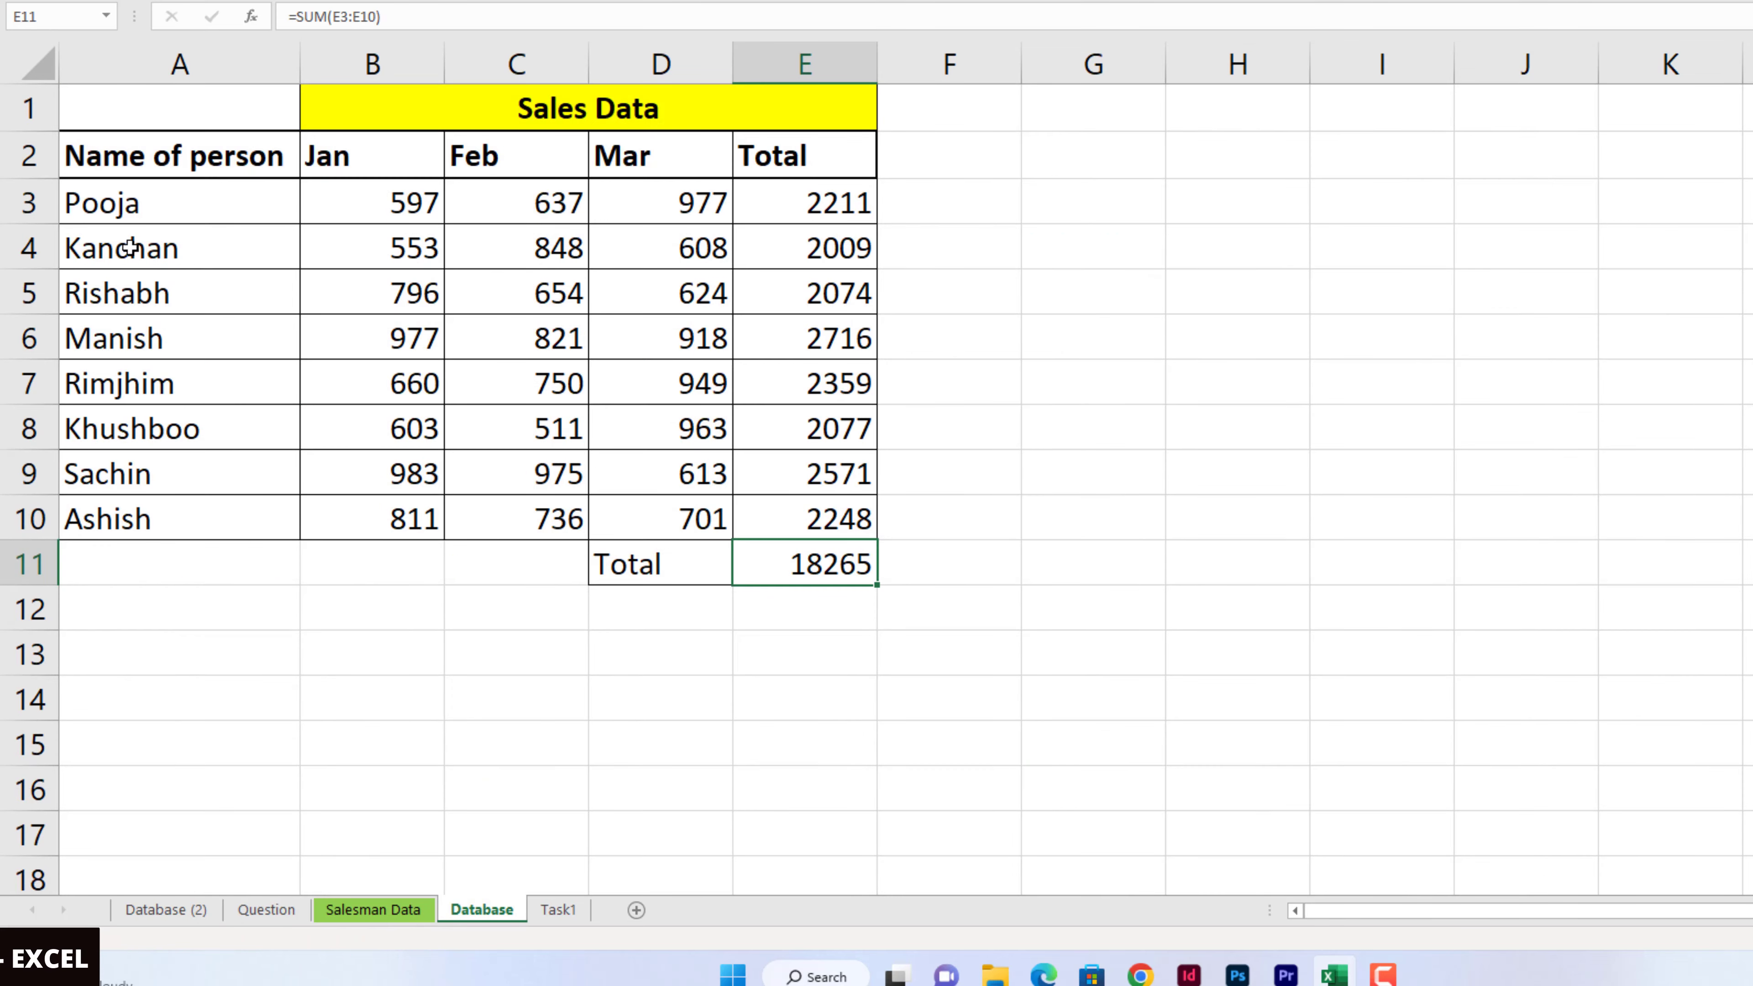
pyautogui.moveTo(119, 149); pyautogui.dragTo(213, 510)
pyautogui.hotkey('ctrl', 'c')
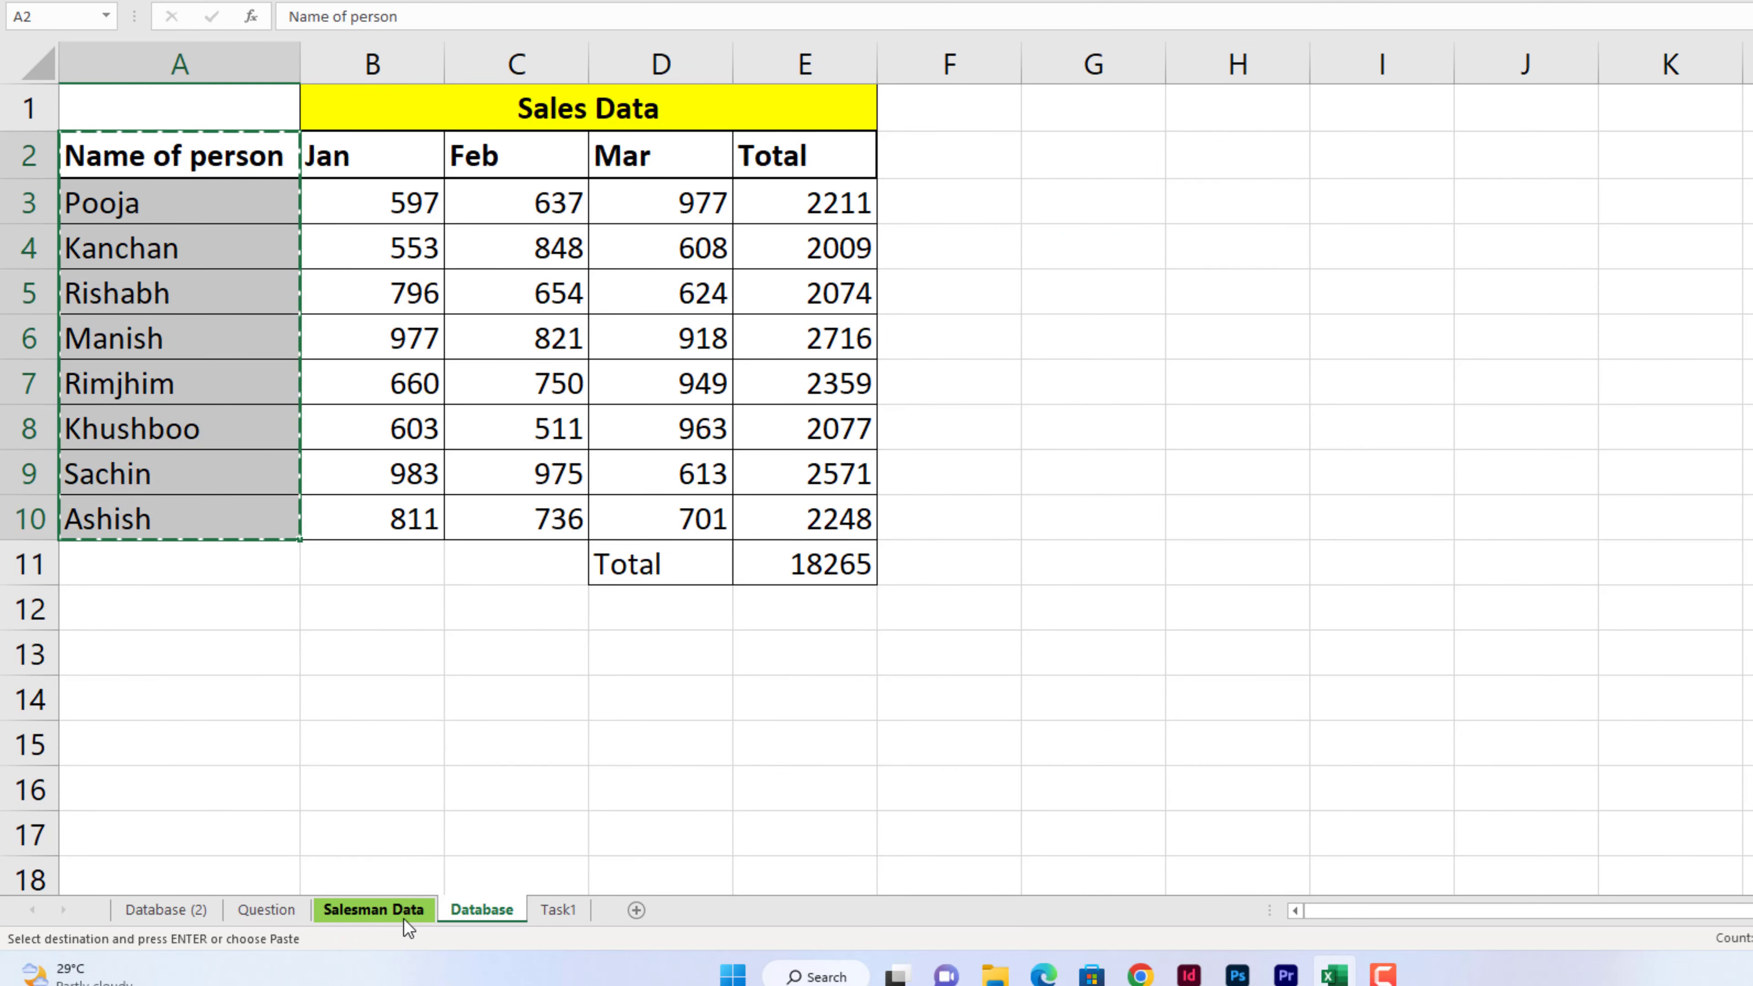
pyautogui.click(373, 909)
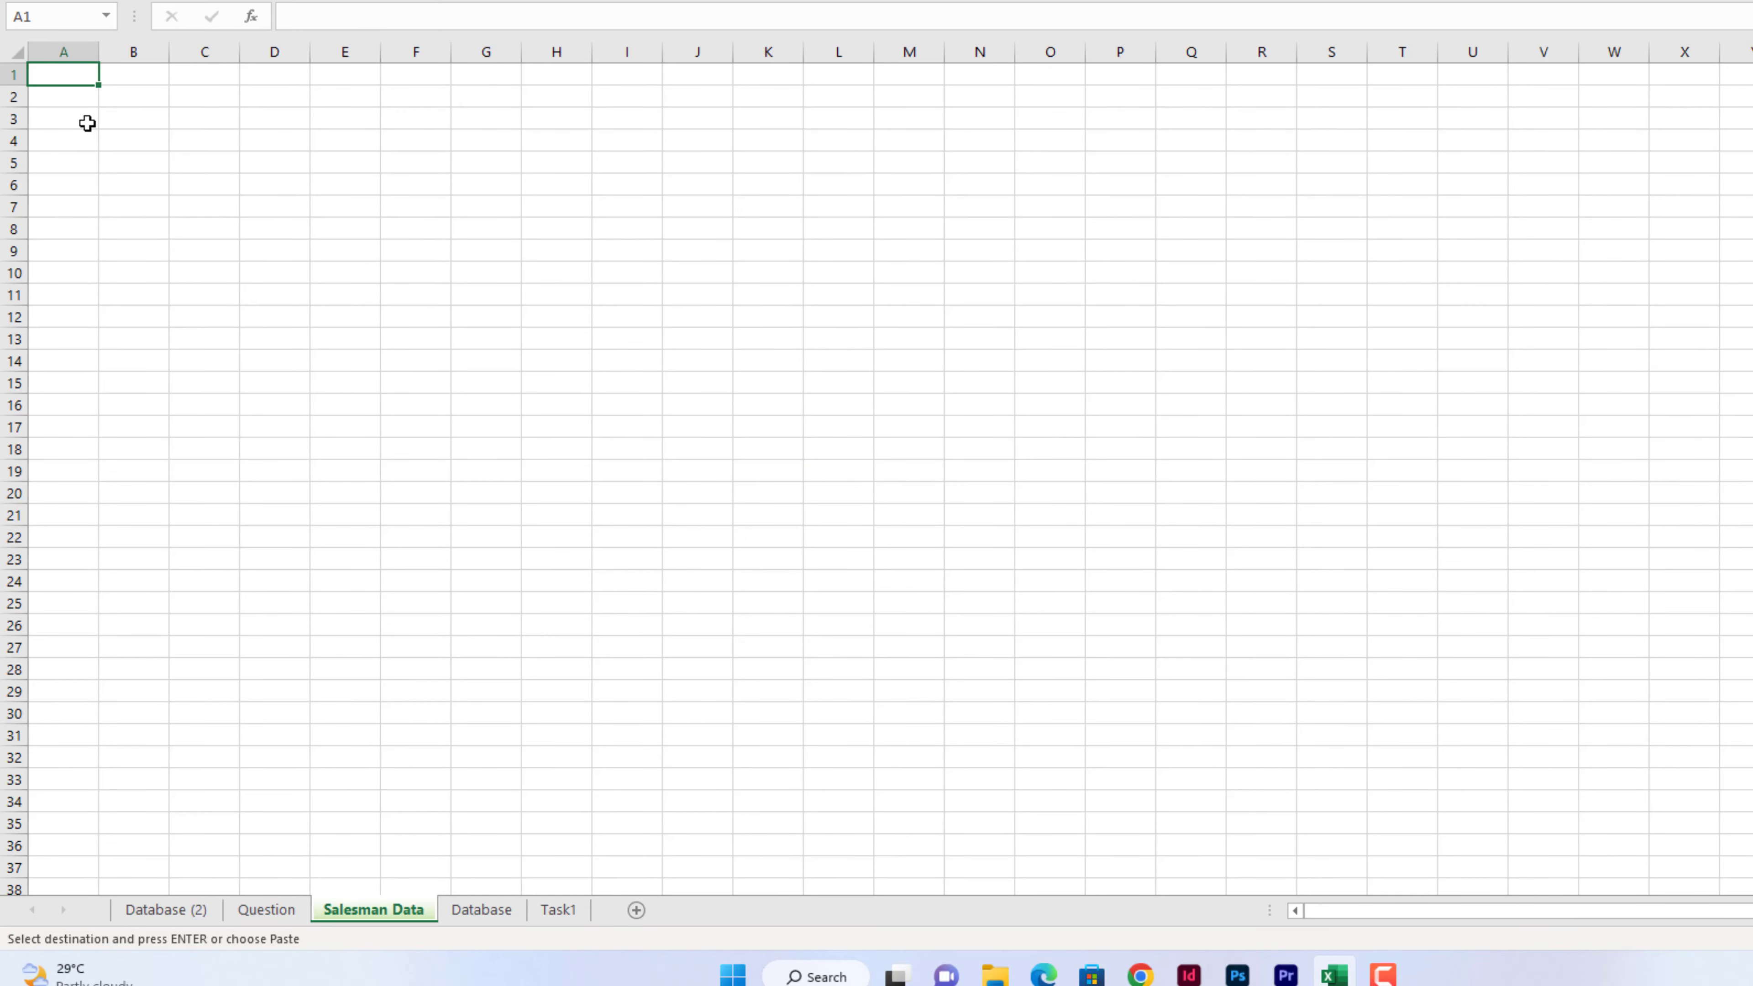
pyautogui.scroll(8, 87, 123)
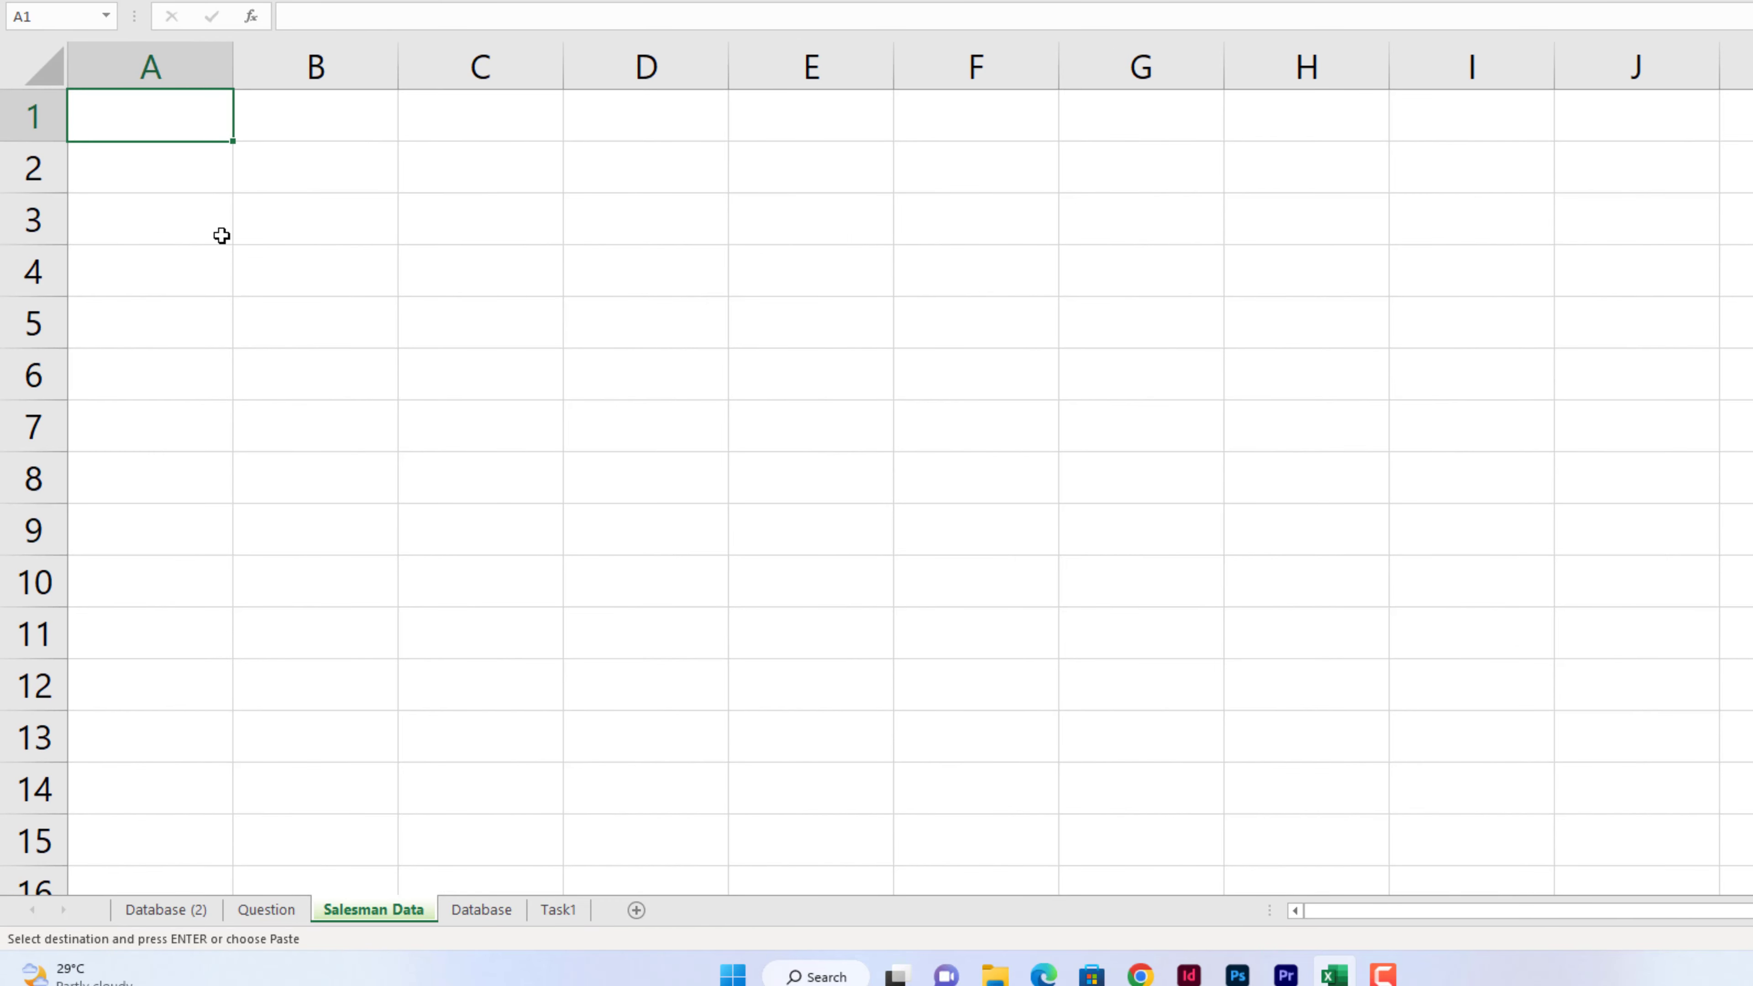
pyautogui.hotkey('ctrl', 'v')
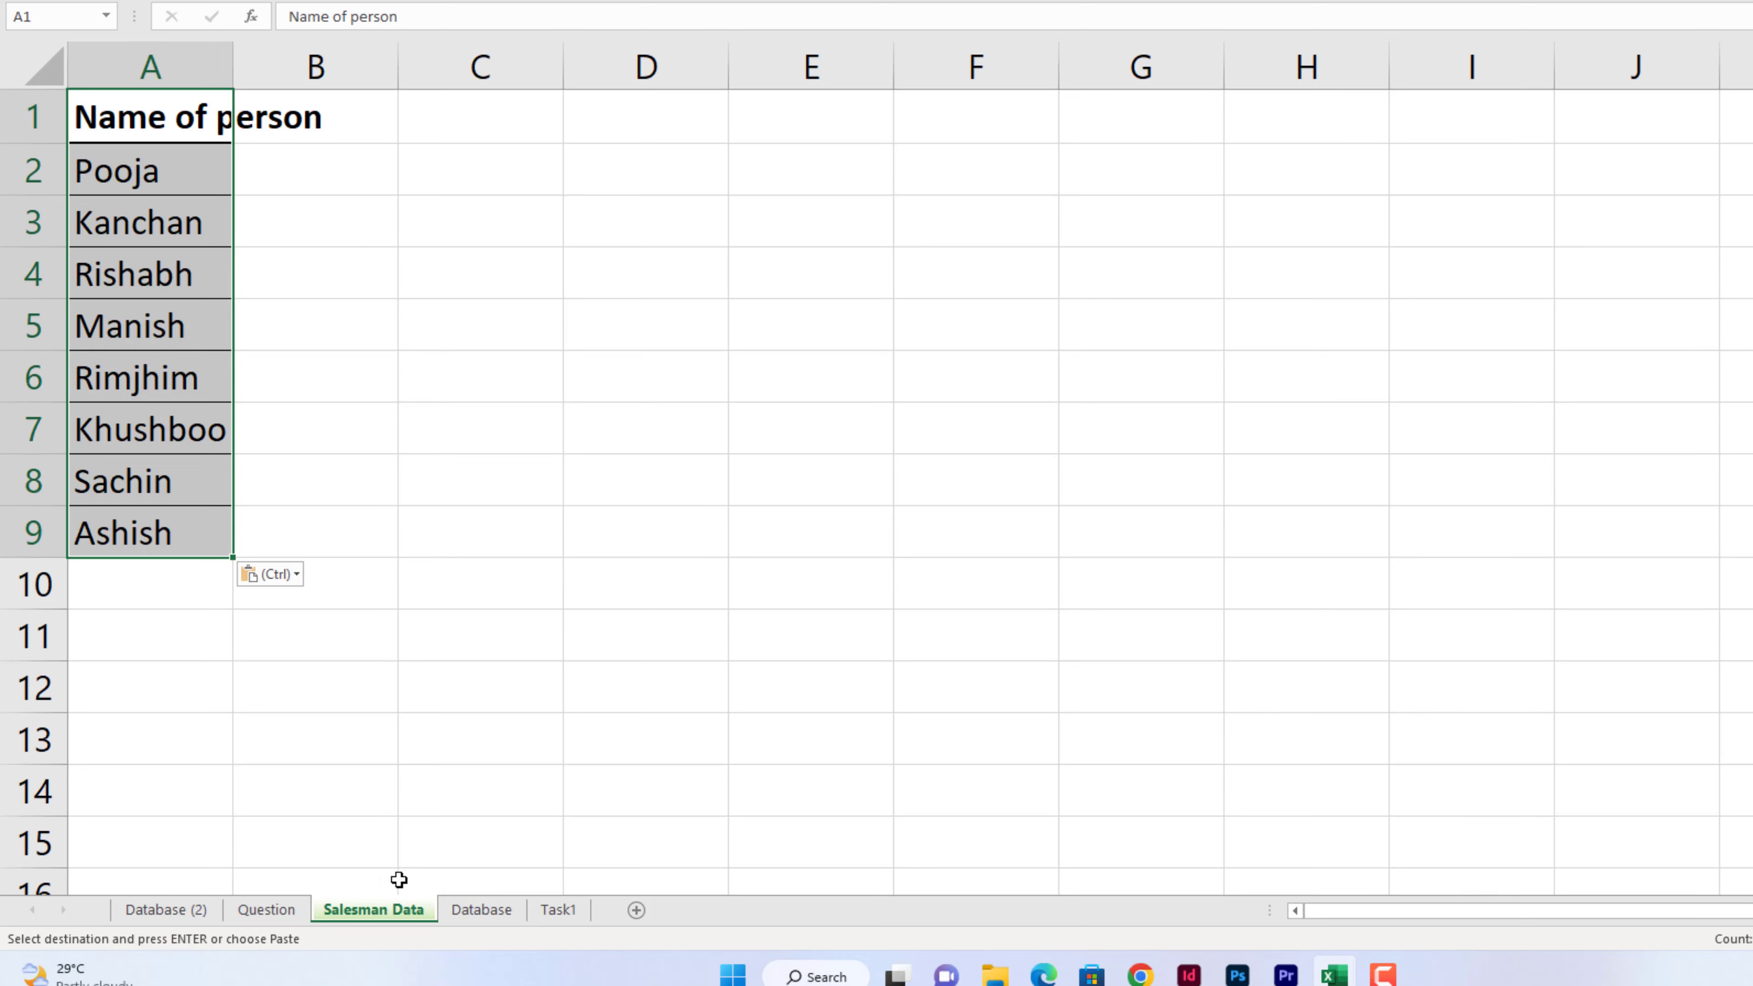
# Step: Enter the column headings "Quantity" in B1 and "Rate" in C1 of the Salesman Data sheet
pyautogui.click(267, 910)
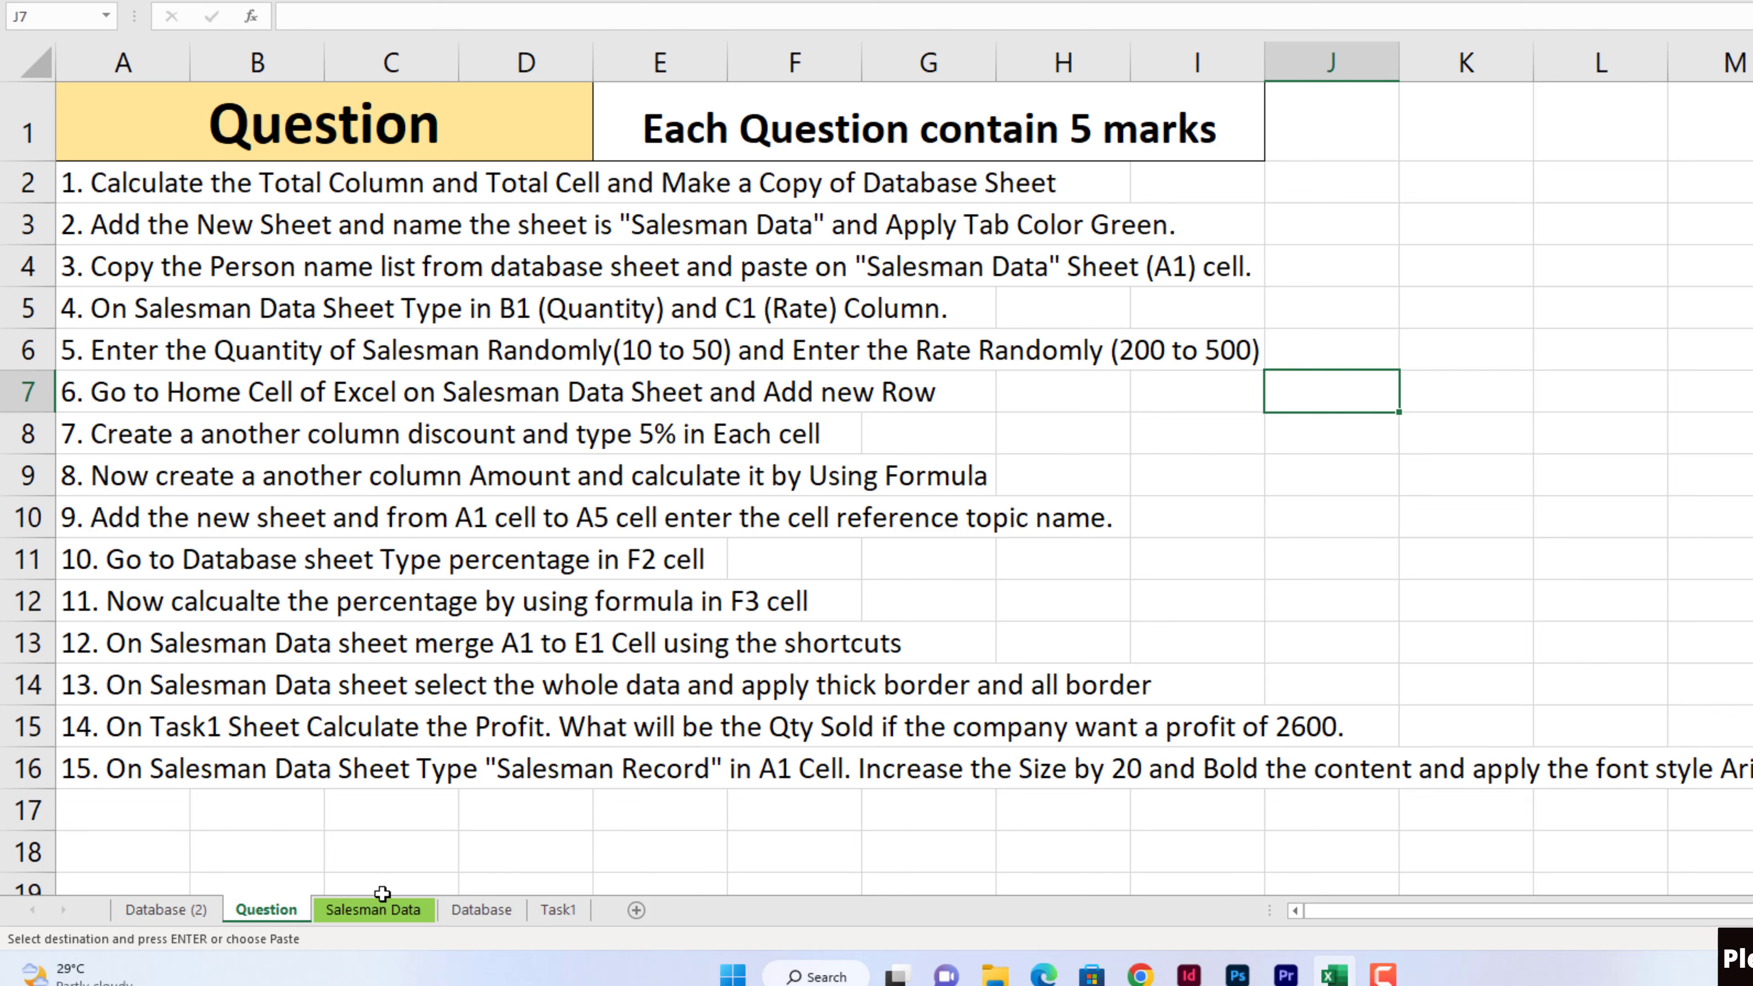
pyautogui.click(378, 909)
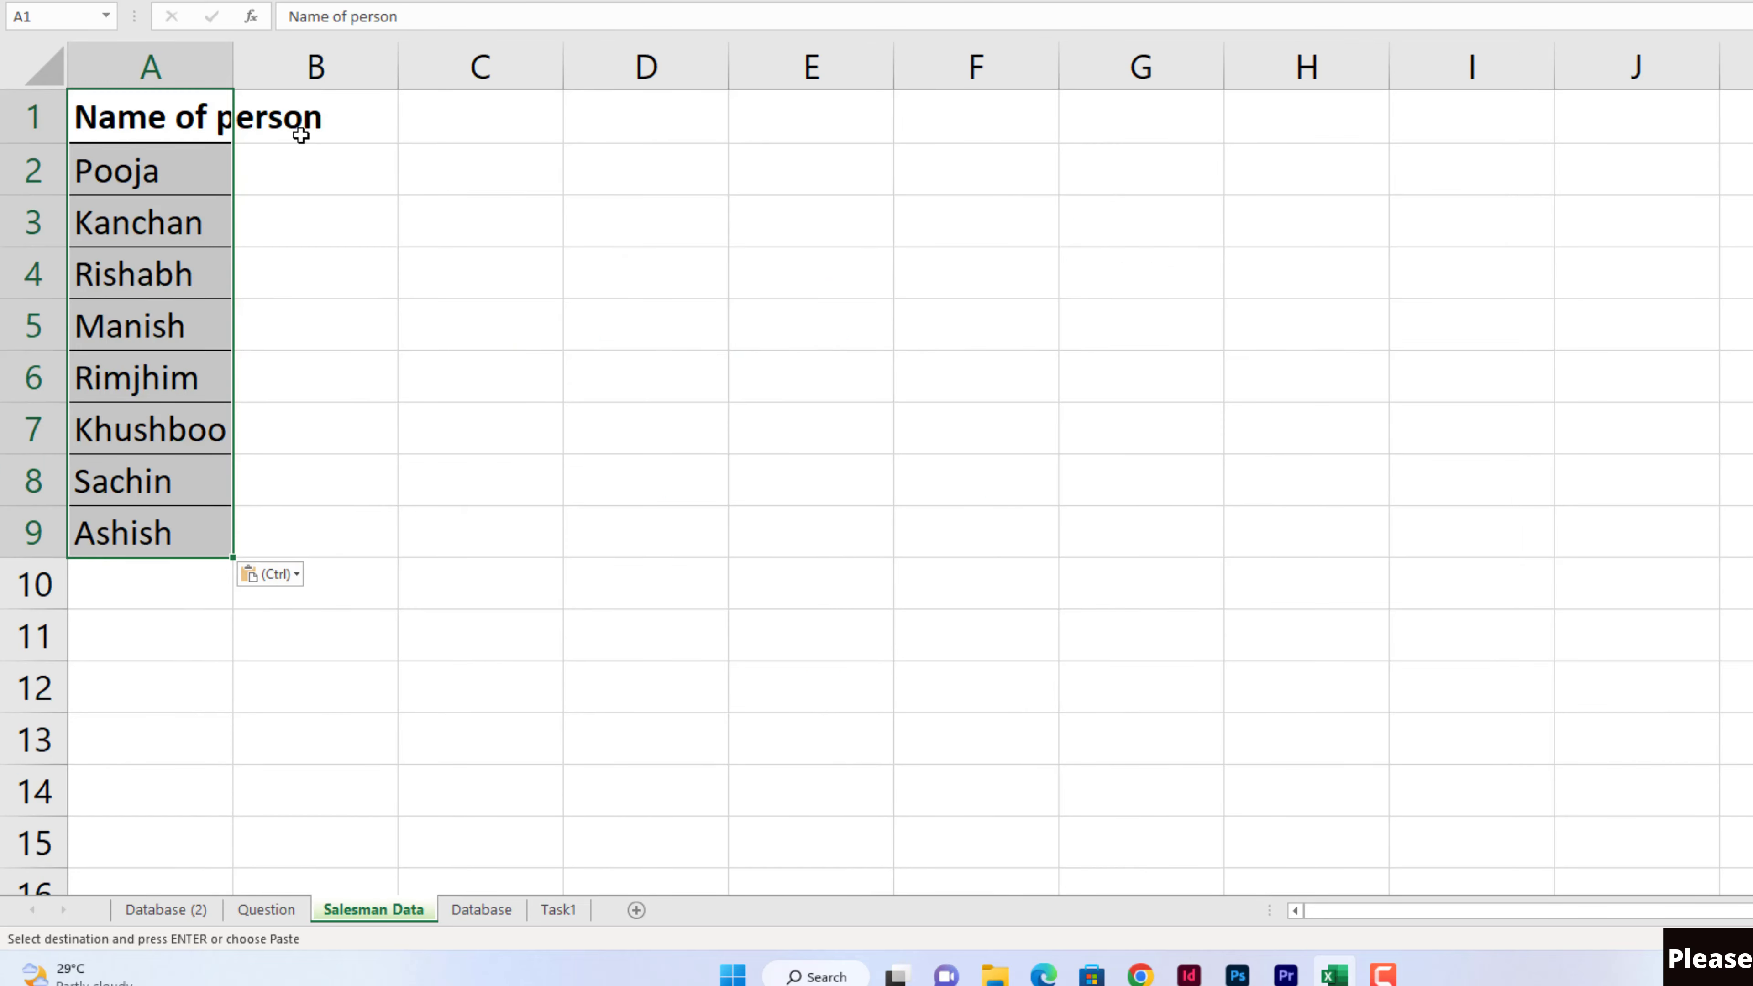
pyautogui.click(310, 118)
pyautogui.write('Q')
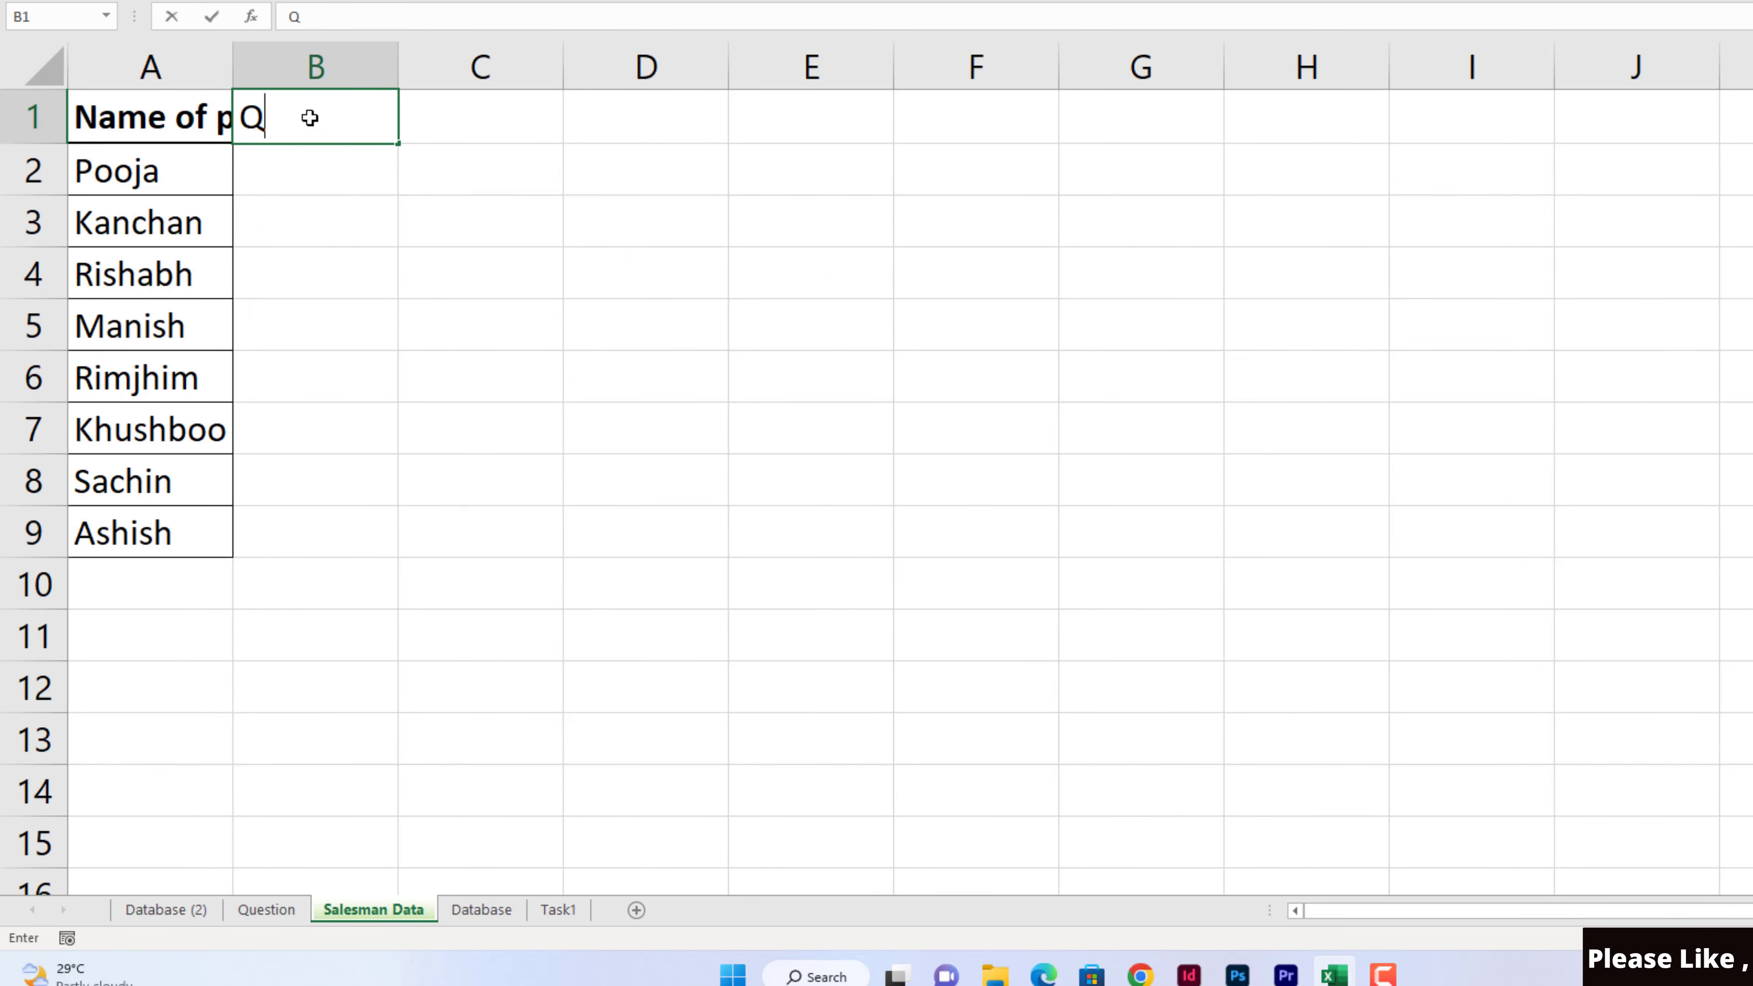
pyautogui.write('uan')
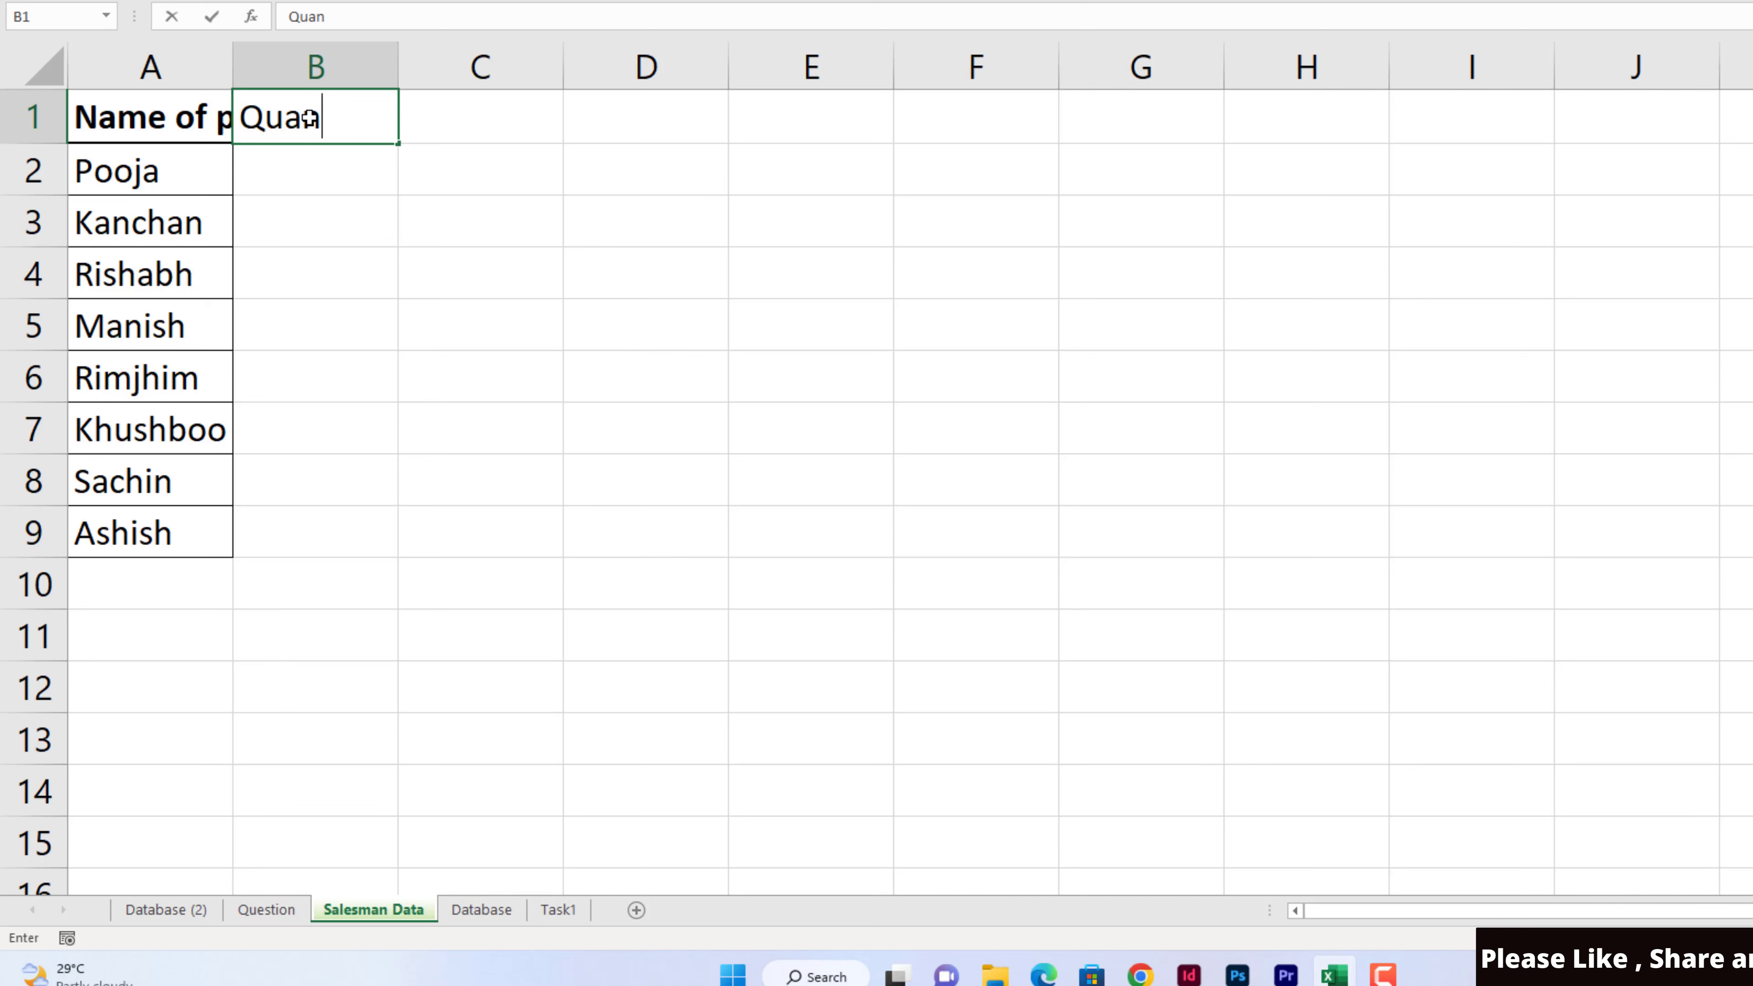
pyautogui.write('tity')
pyautogui.press('Tab')
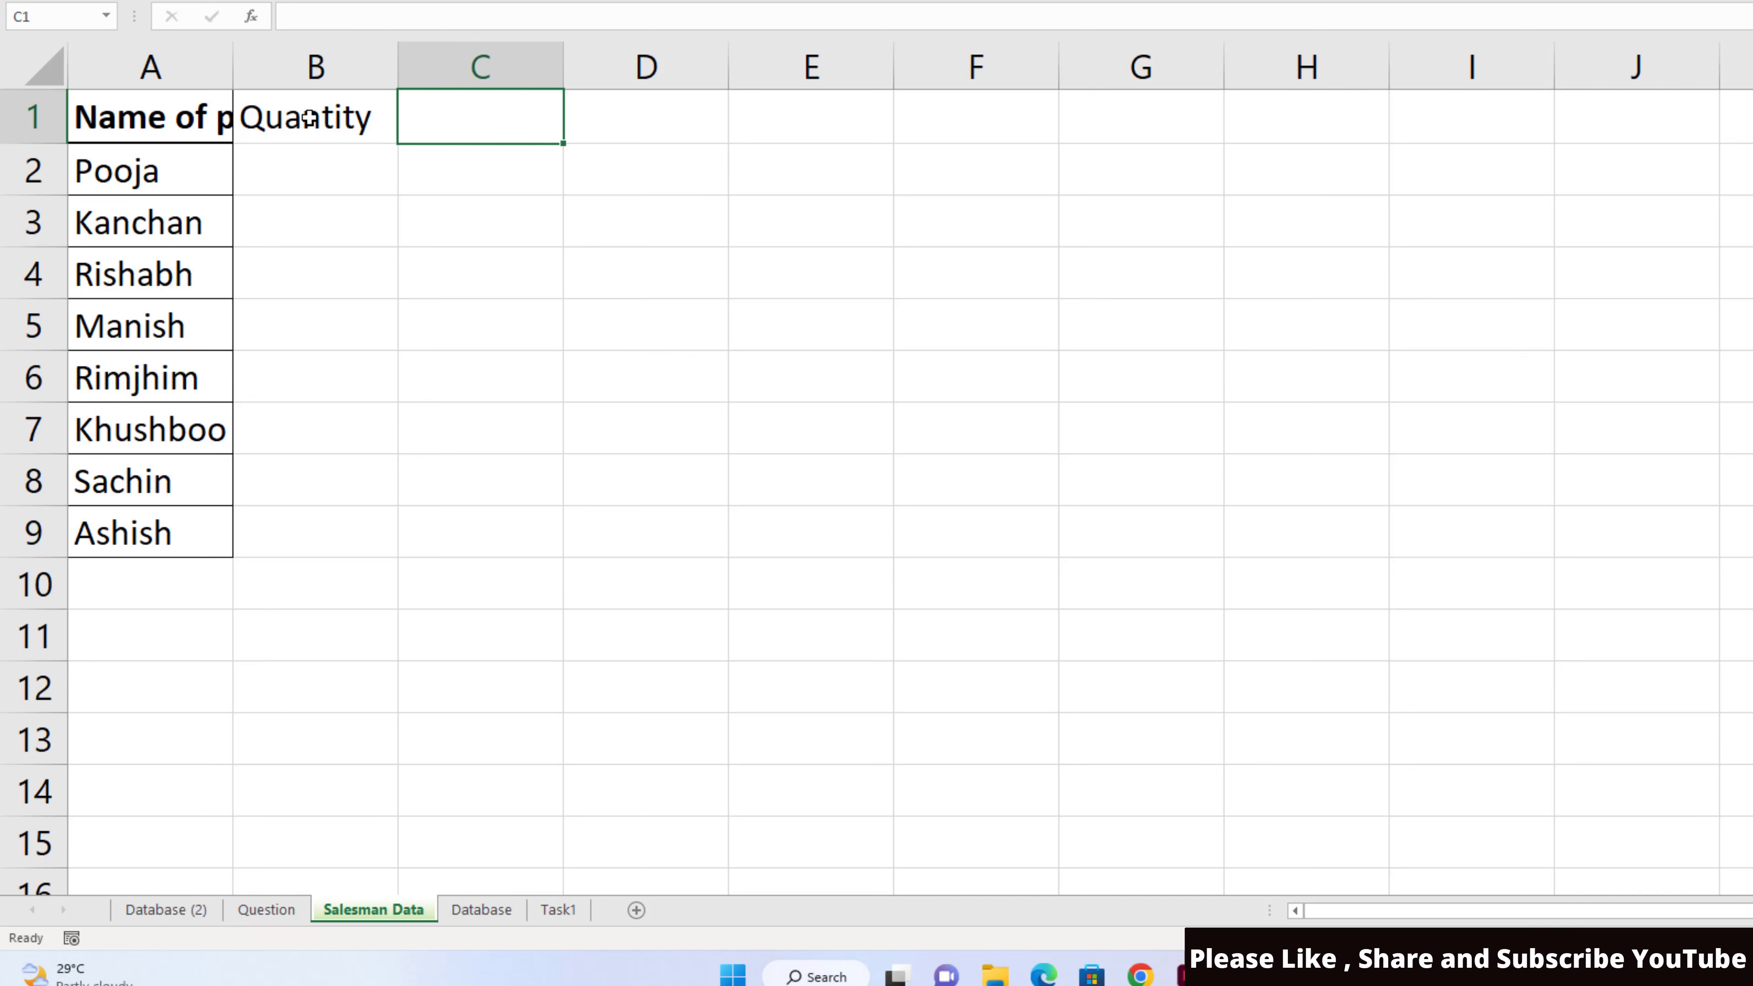
pyautogui.write('Rate')
pyautogui.press('Return')
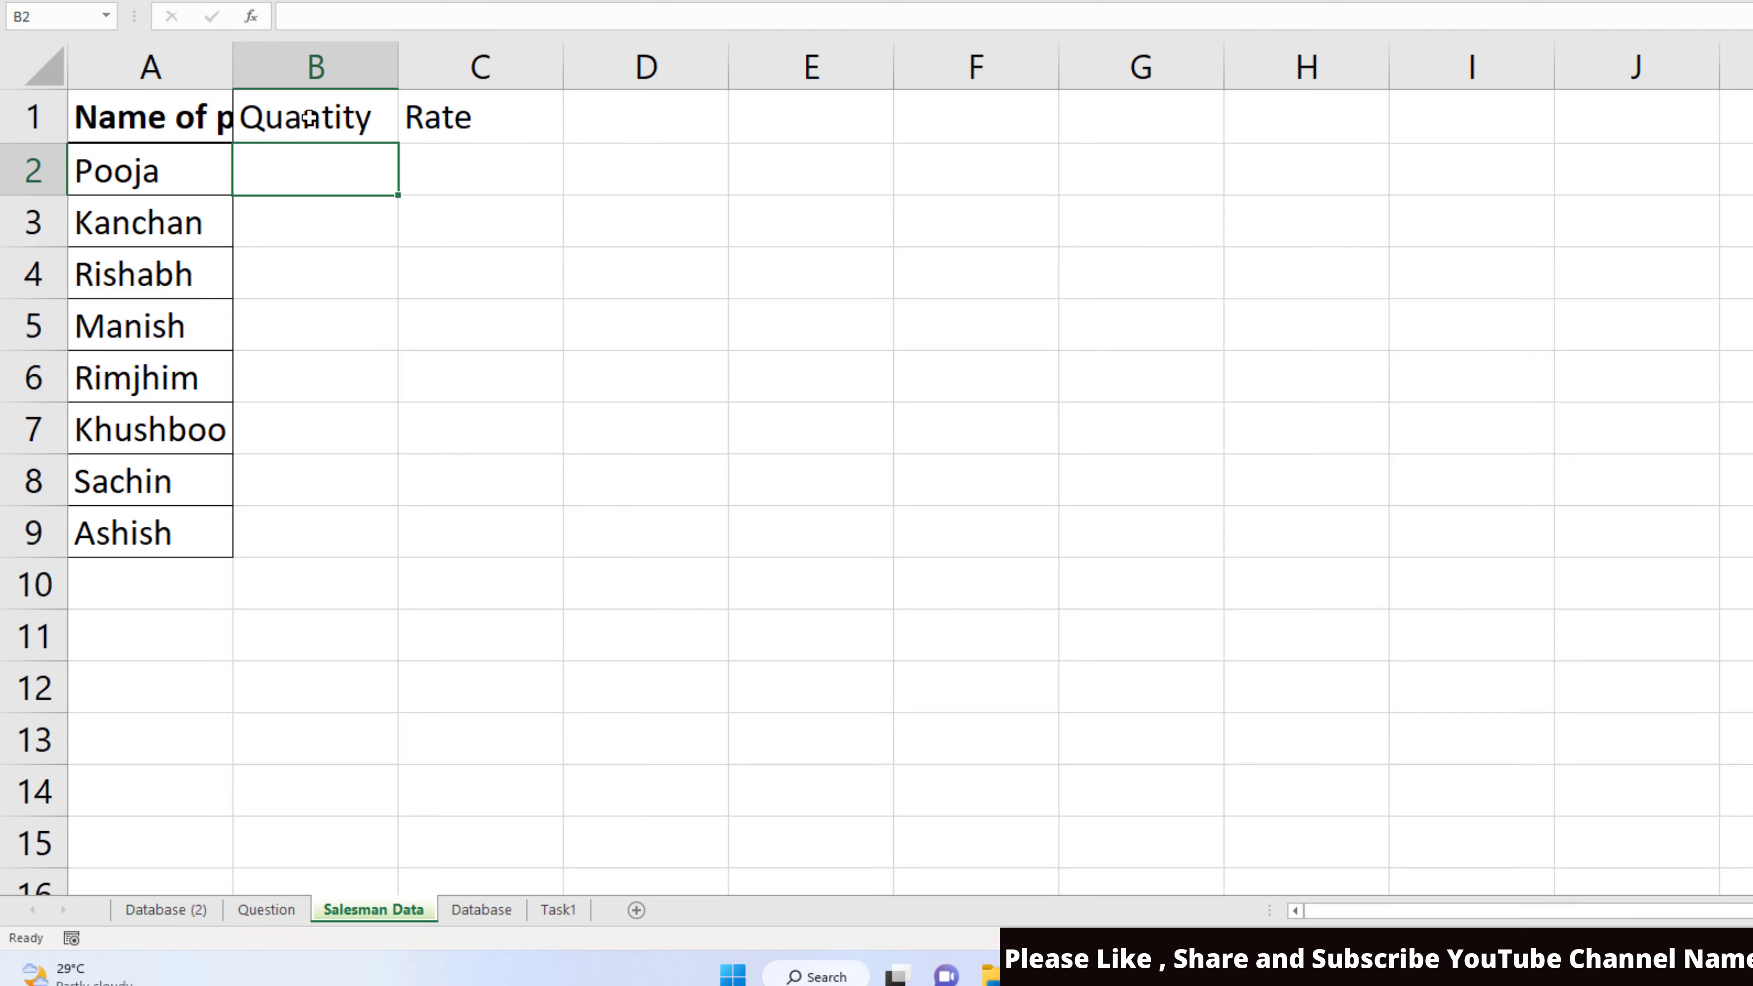
# Step: Enter the quantities 11, 25, 36, 42, 6, 12, 19 and 46 in cells B2:B9 of the Salesman Data sheet
pyautogui.click(266, 909)
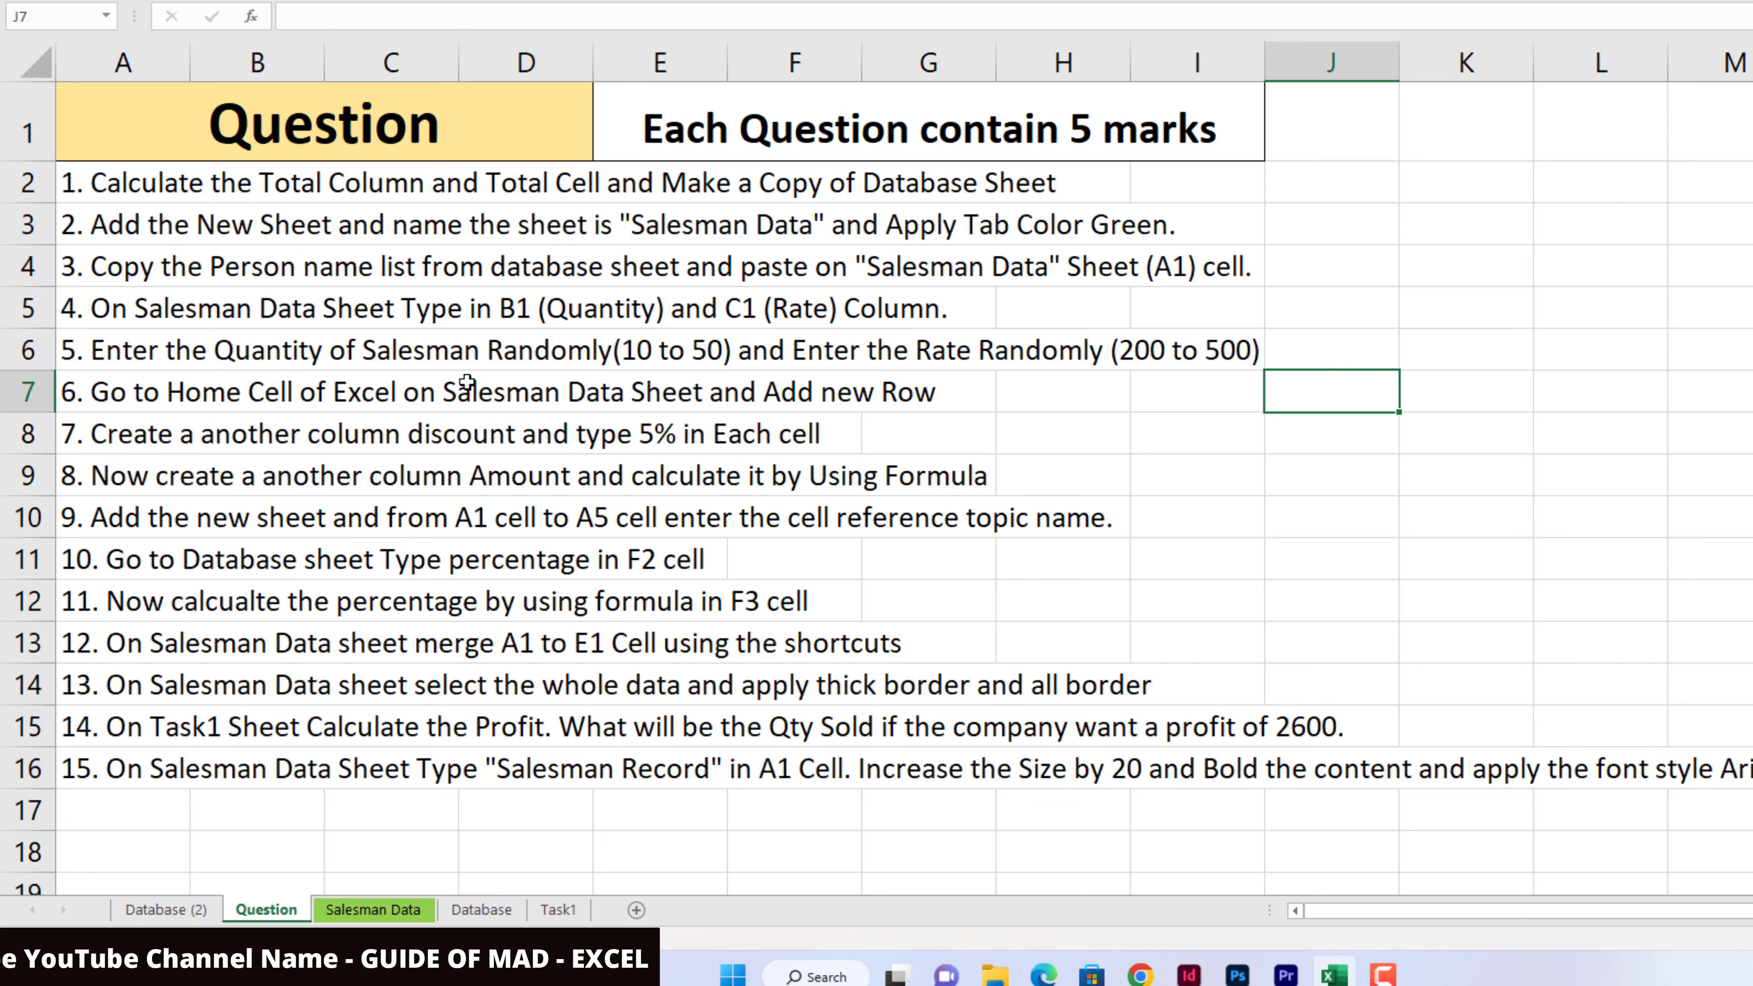
pyautogui.click(388, 910)
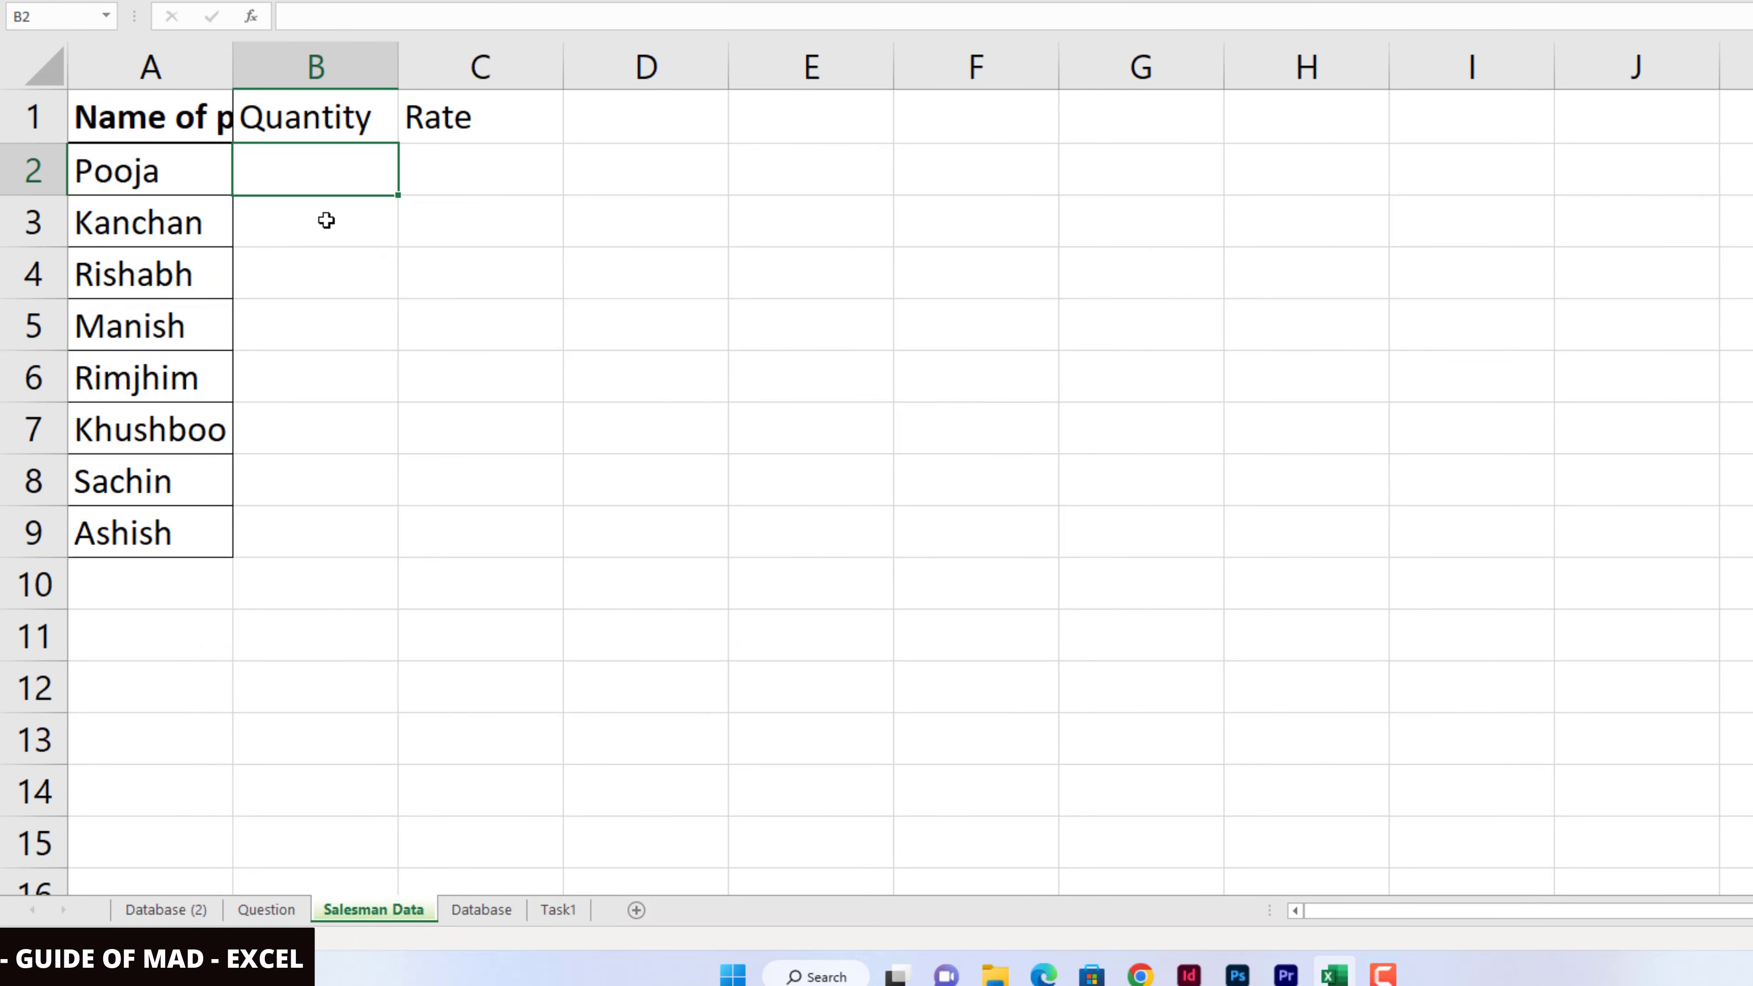
pyautogui.moveTo(323, 180); pyautogui.dragTo(336, 532)
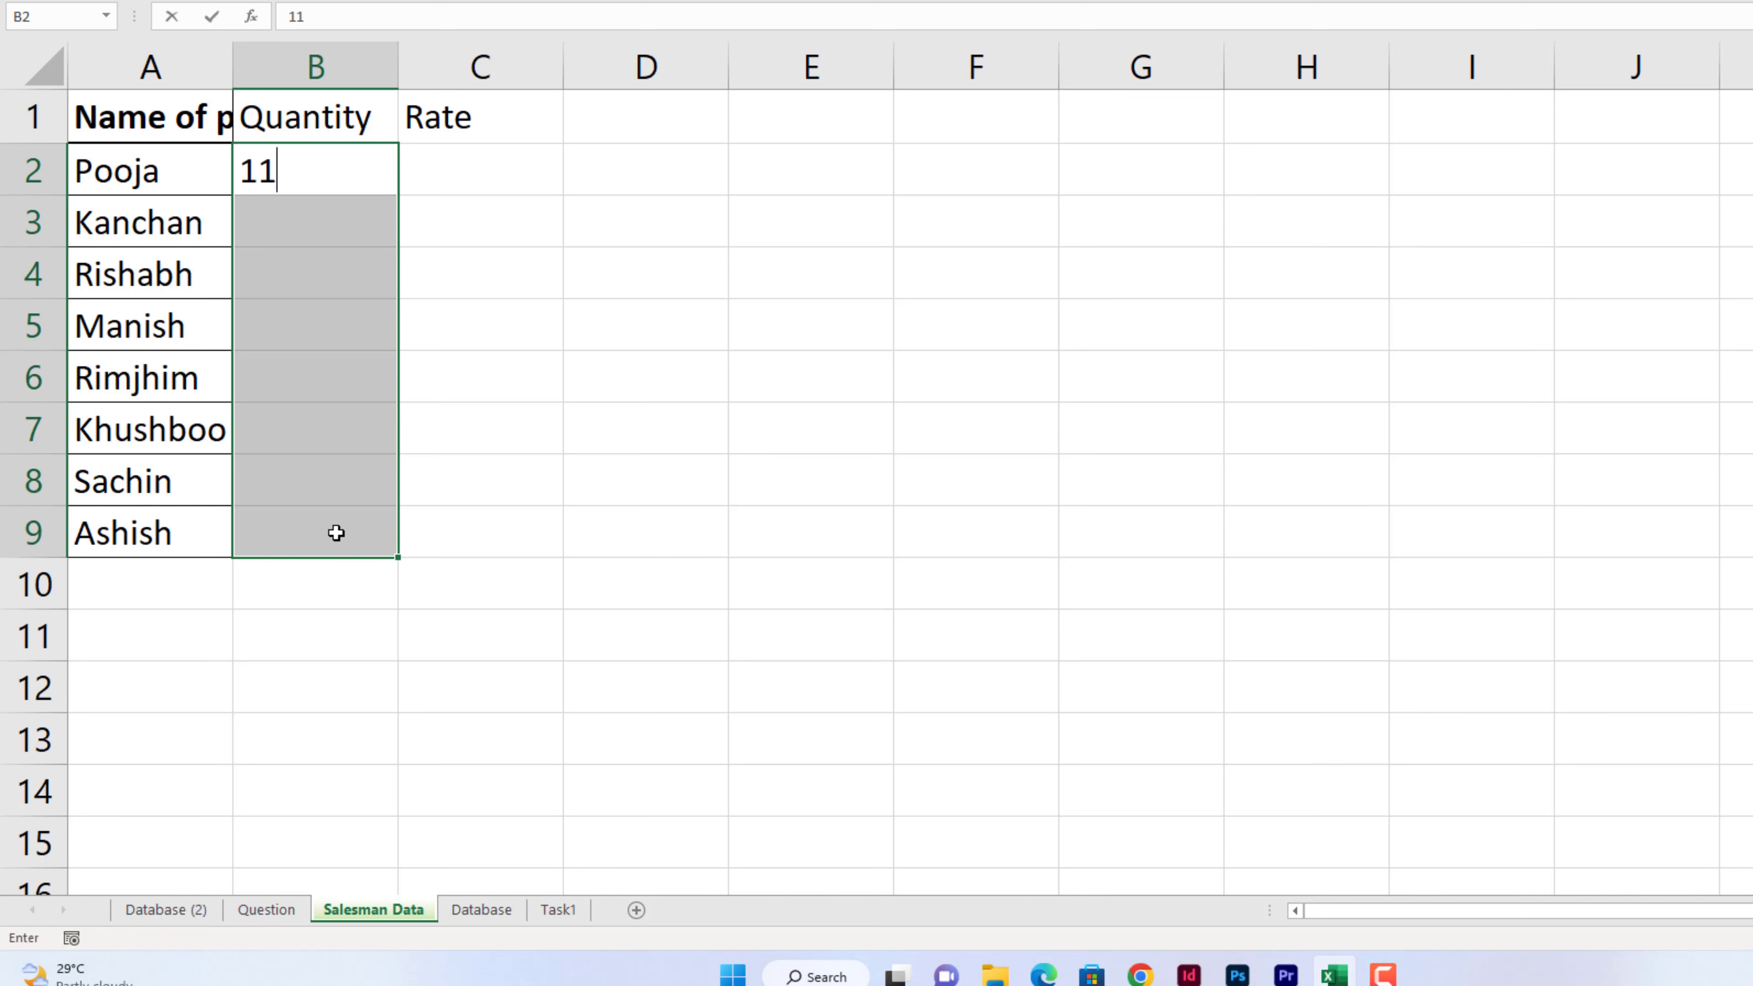
pyautogui.press('Return')
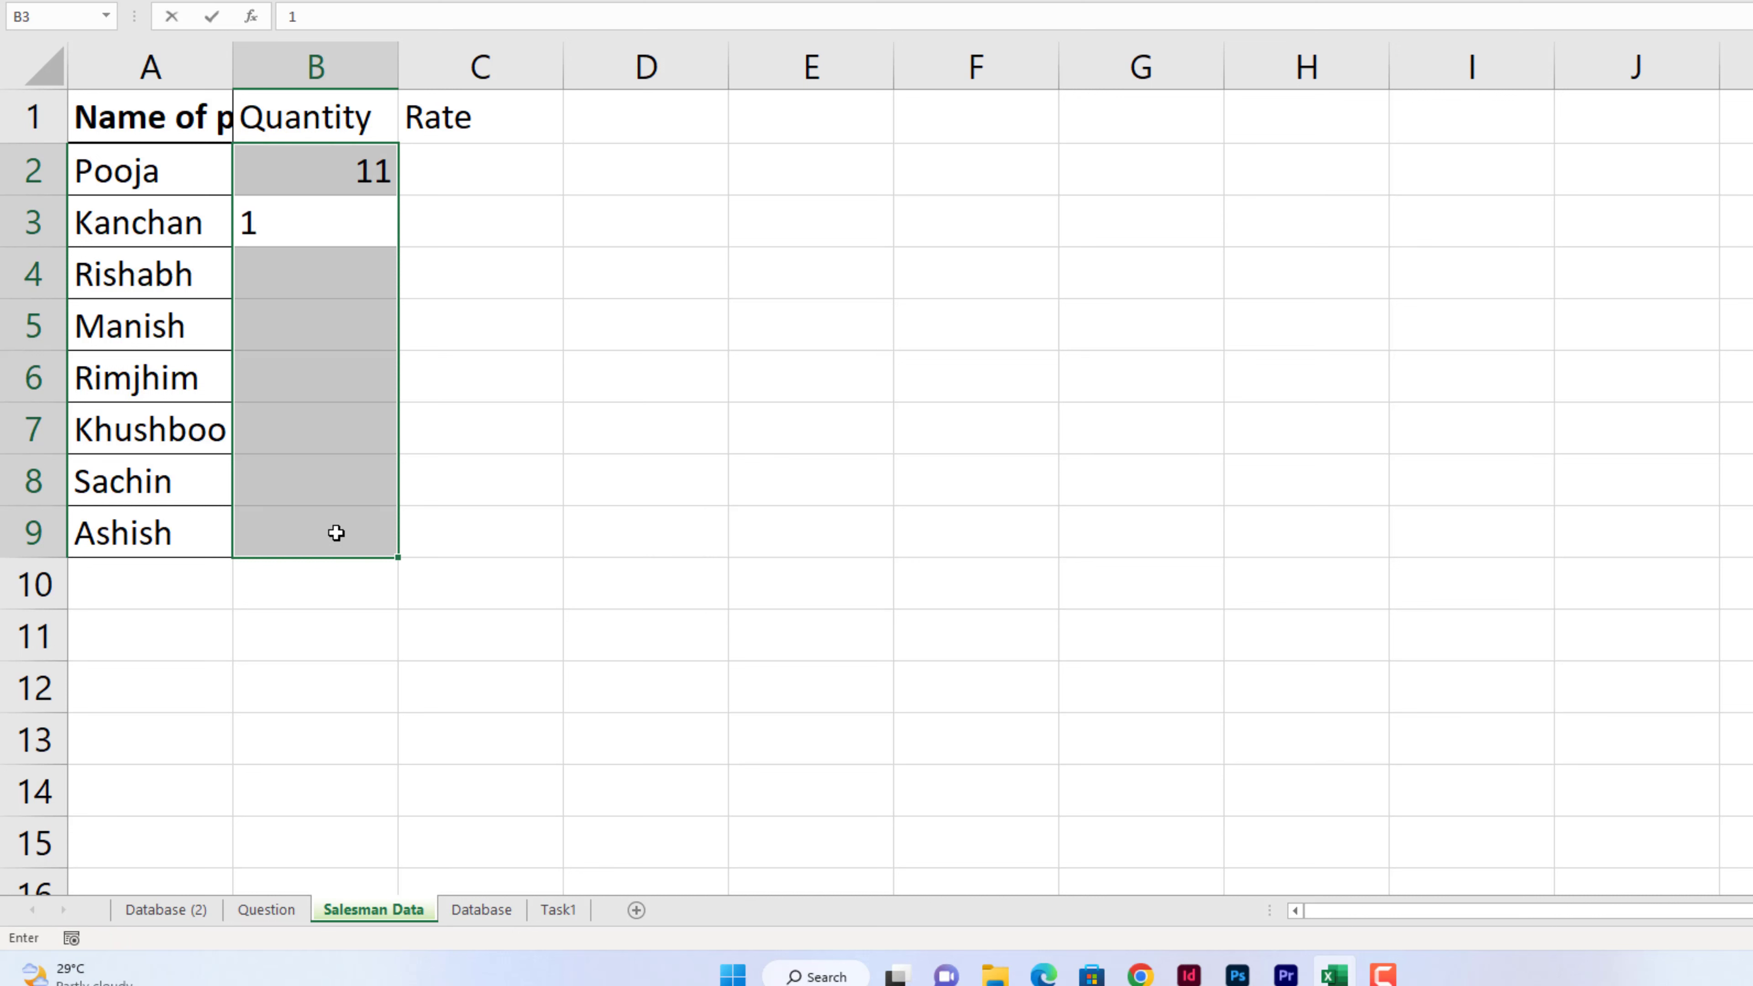
pyautogui.write('25')
pyautogui.press('Return')
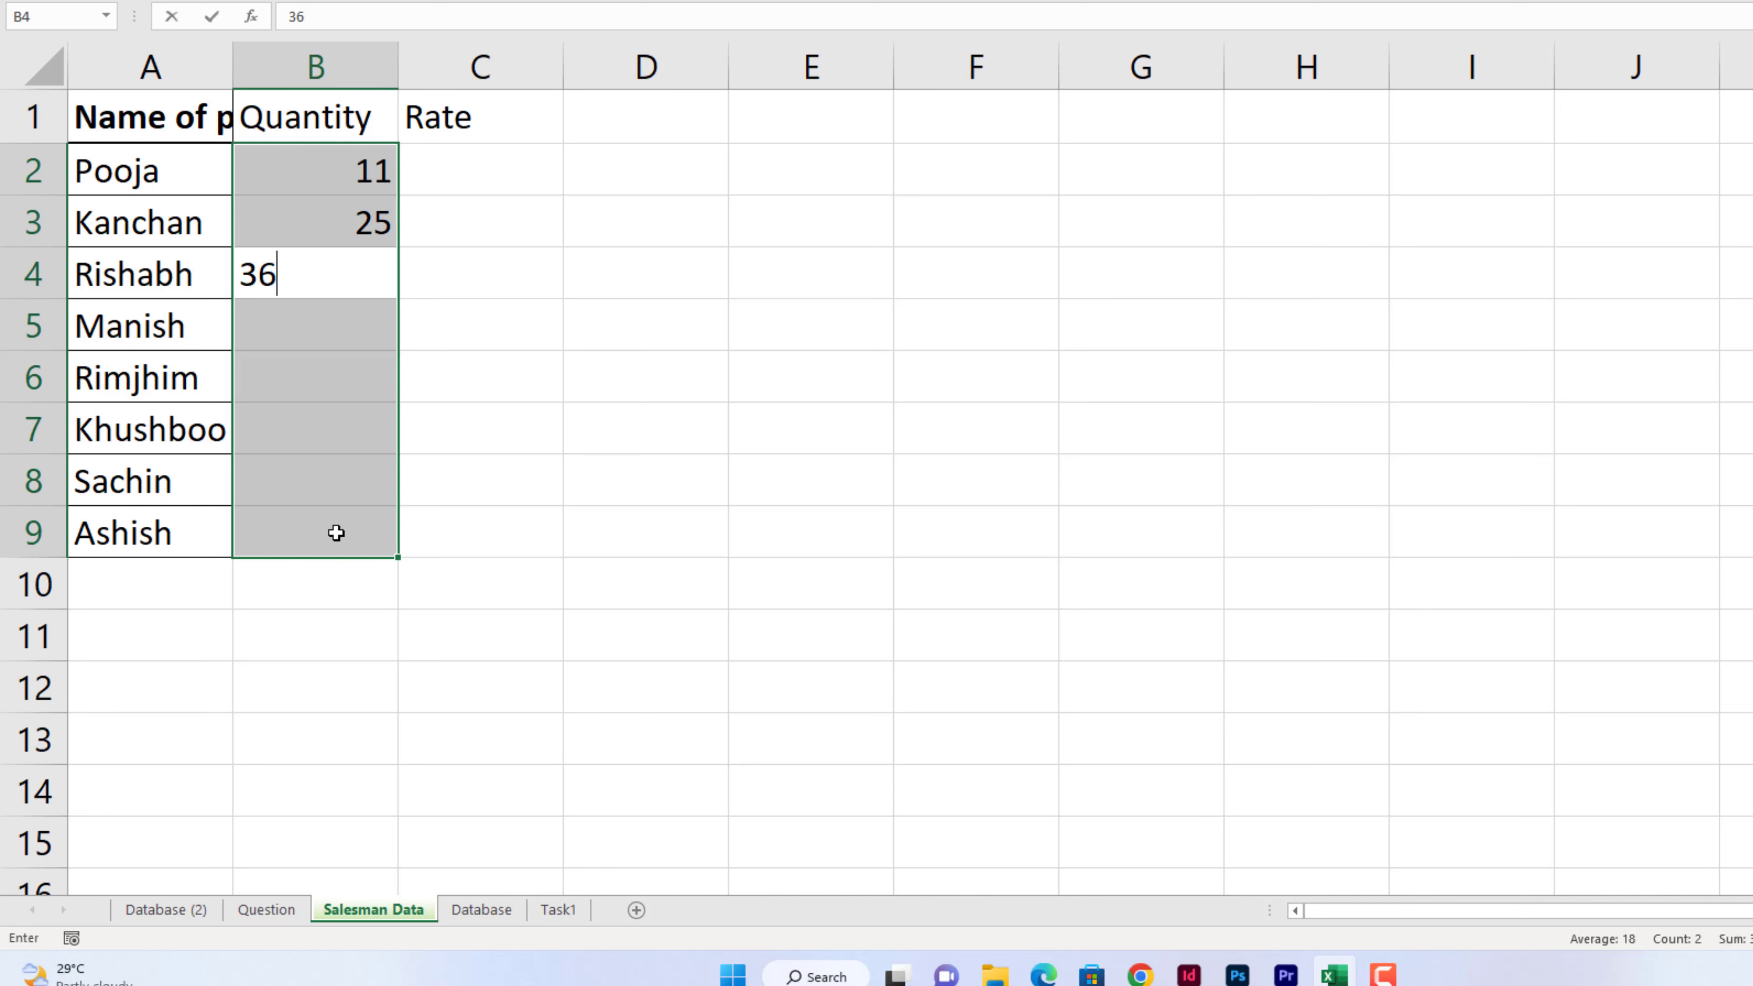
pyautogui.press('Return')
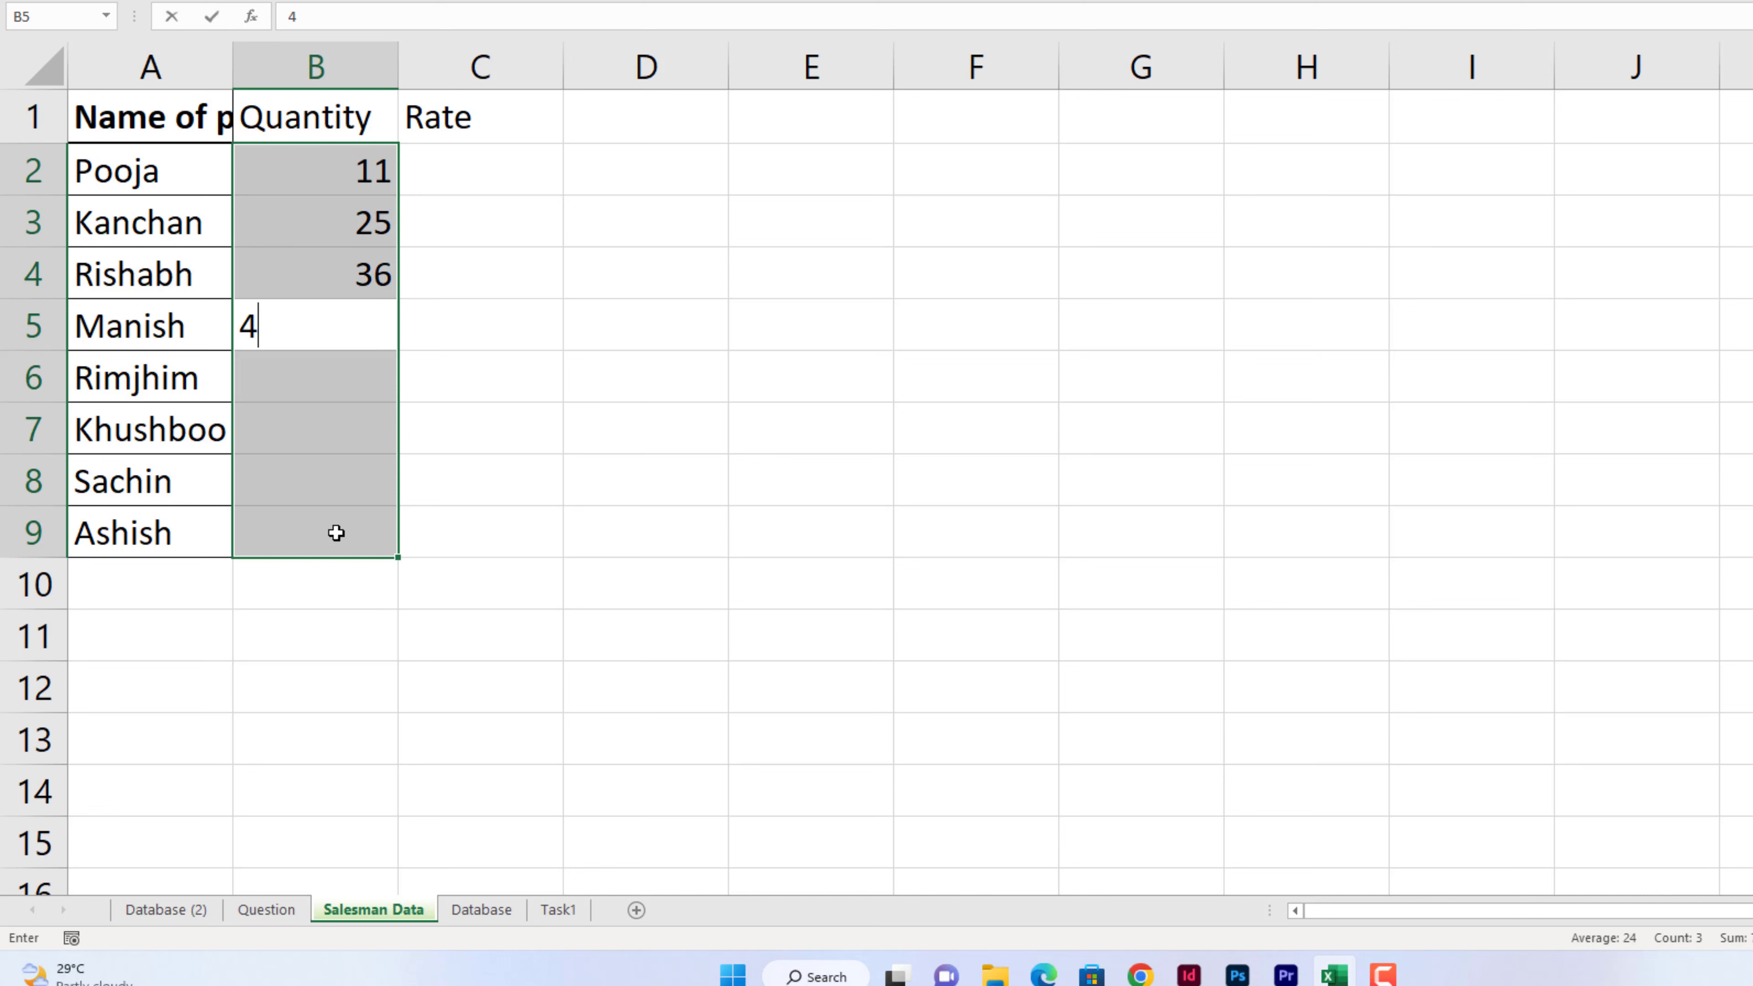
pyautogui.press('Return')
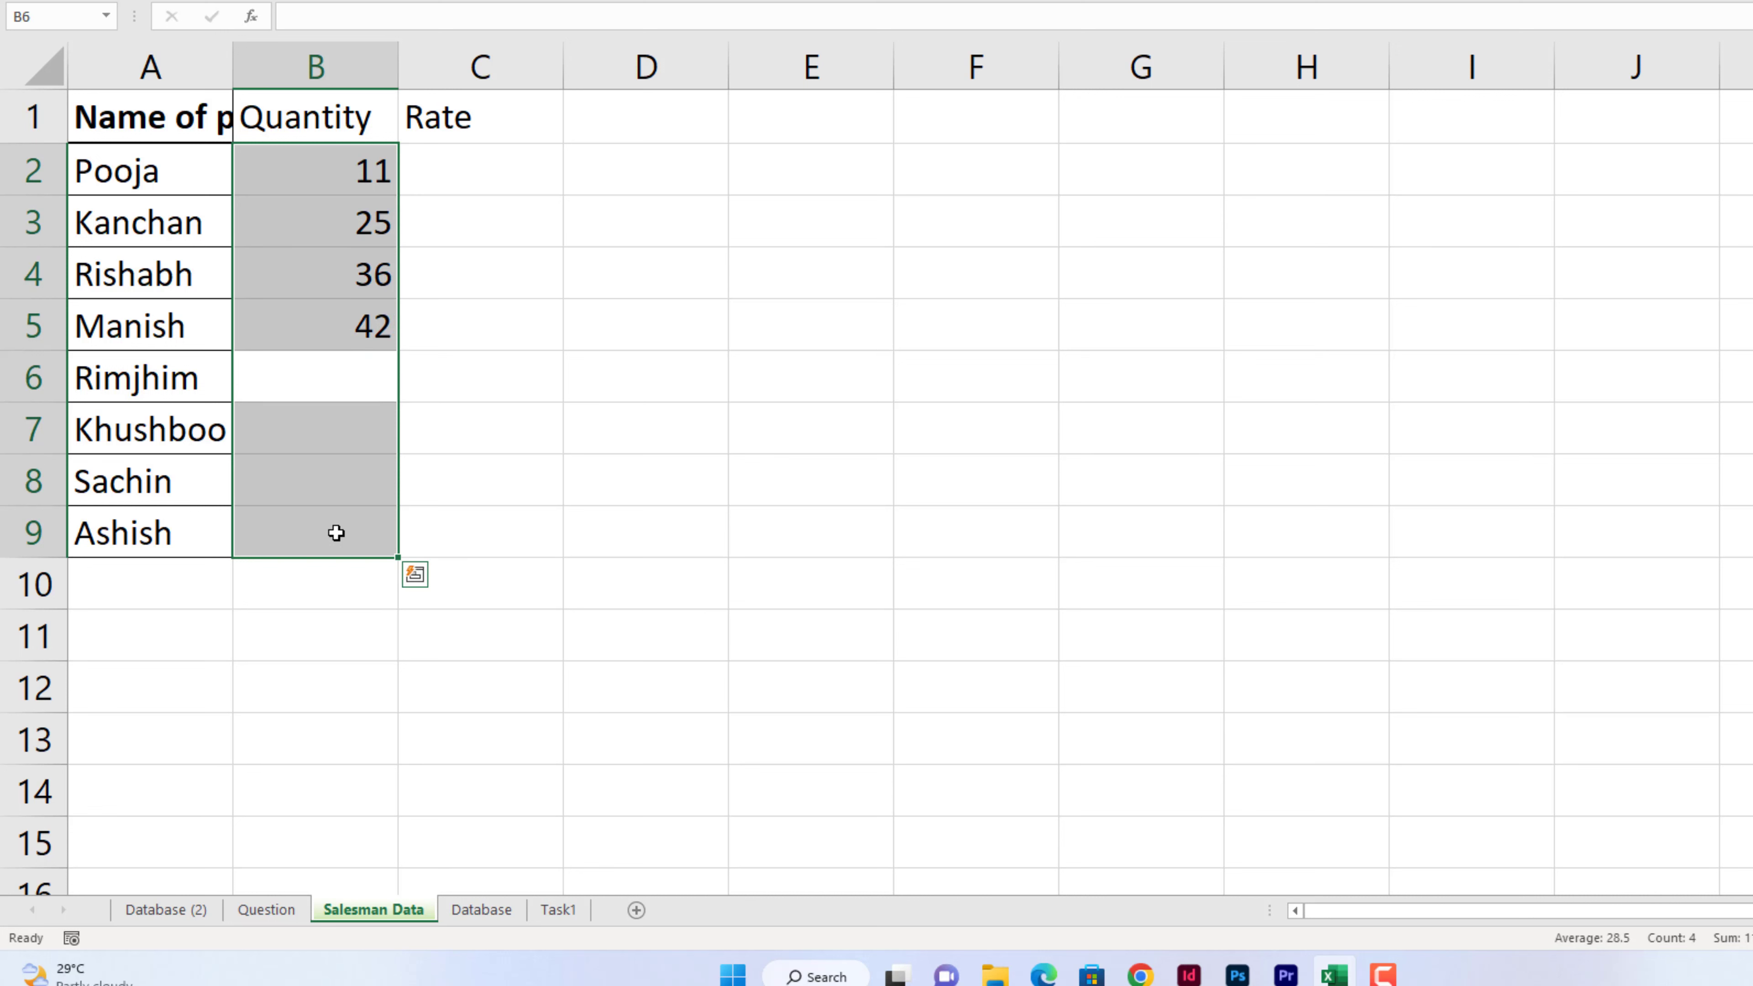
pyautogui.write('6')
pyautogui.press('Return')
pyautogui.press('Return')
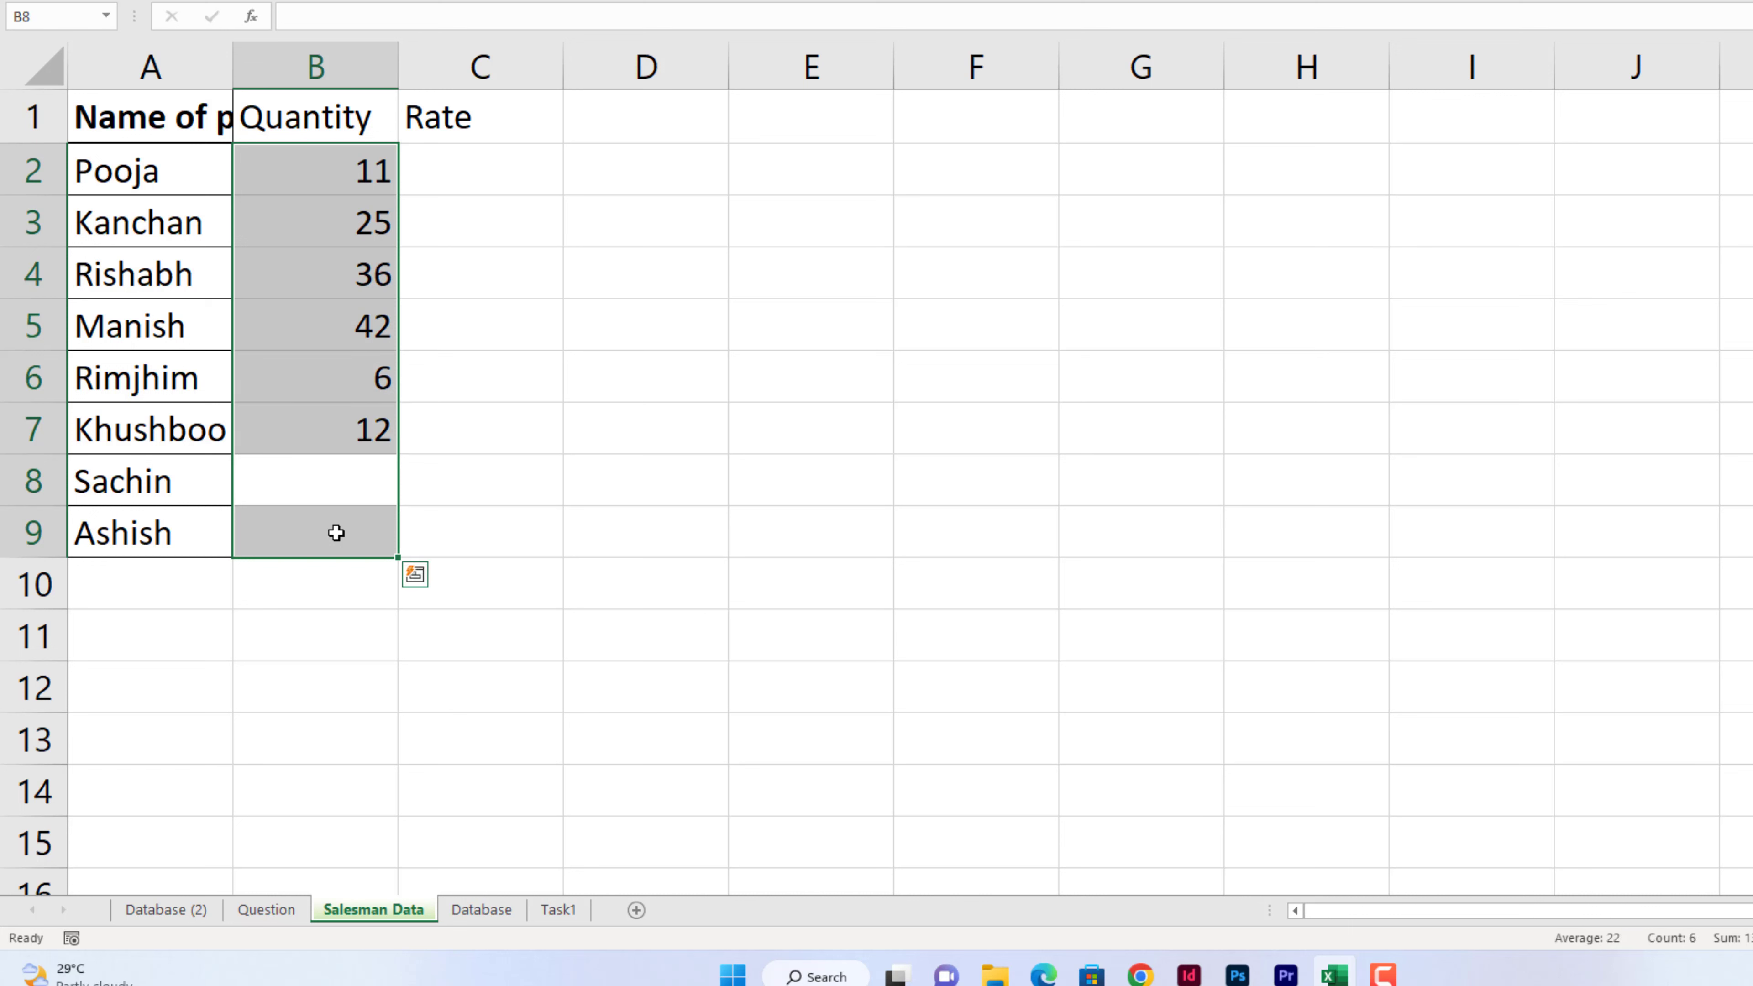
pyautogui.press('Return')
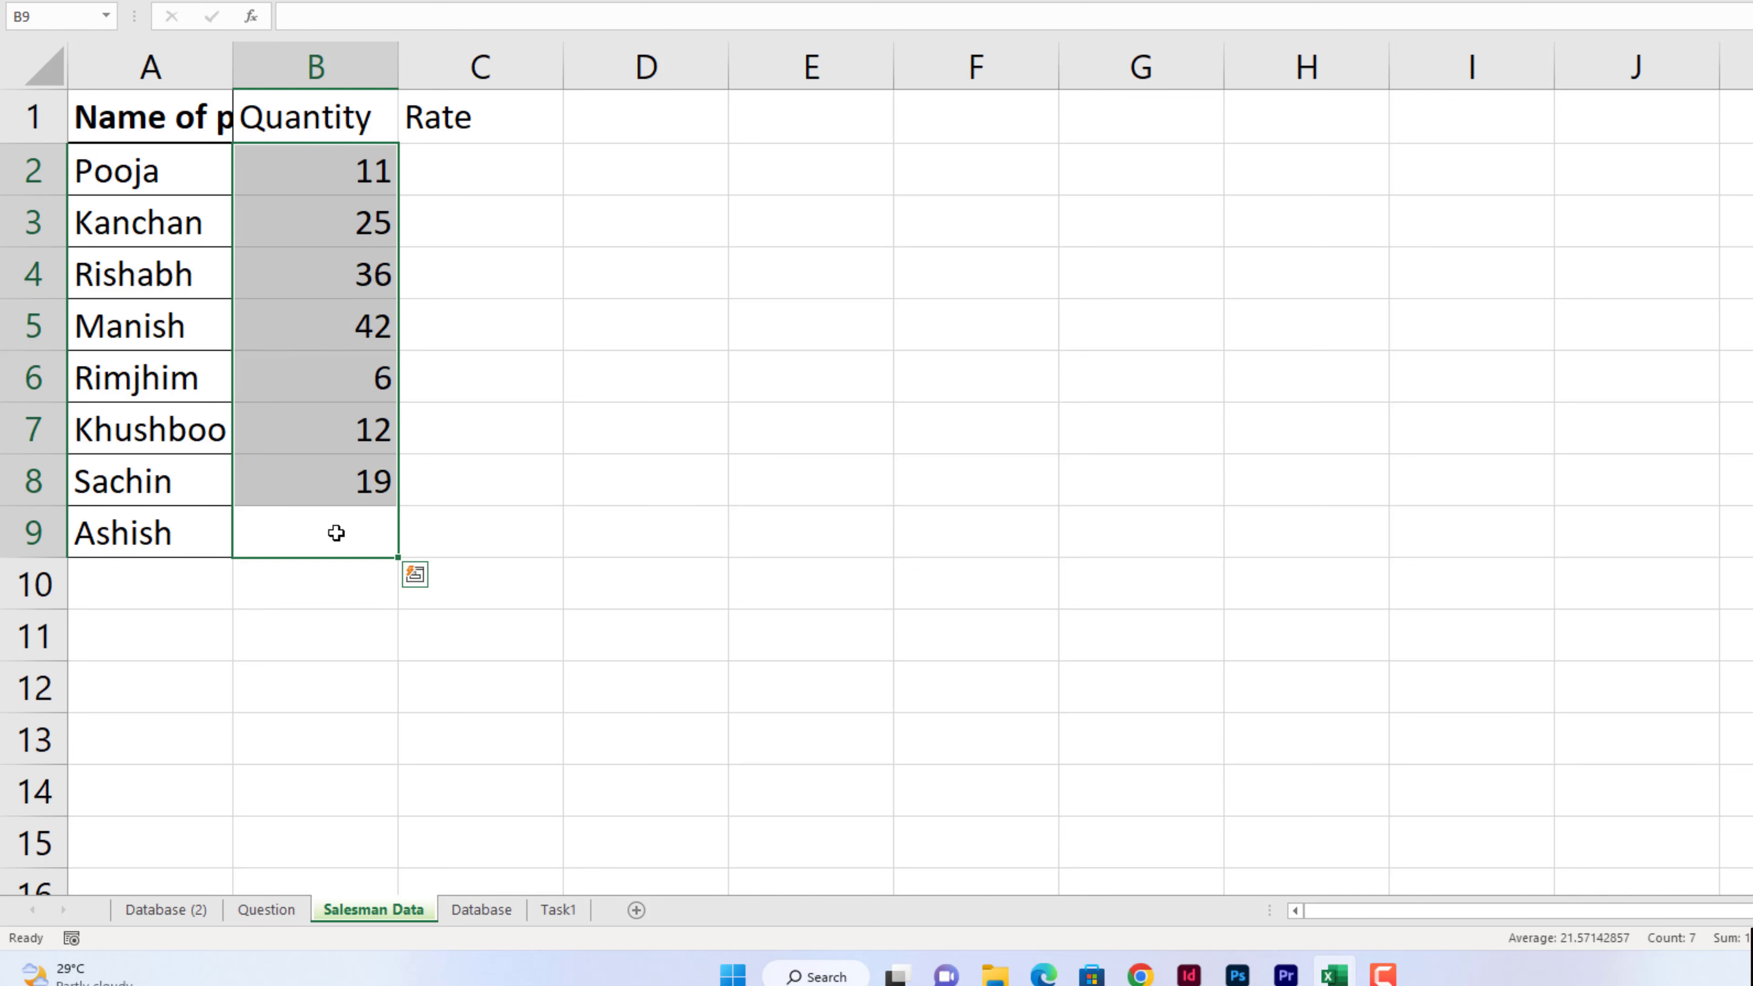
pyautogui.write('46')
pyautogui.press('Return')
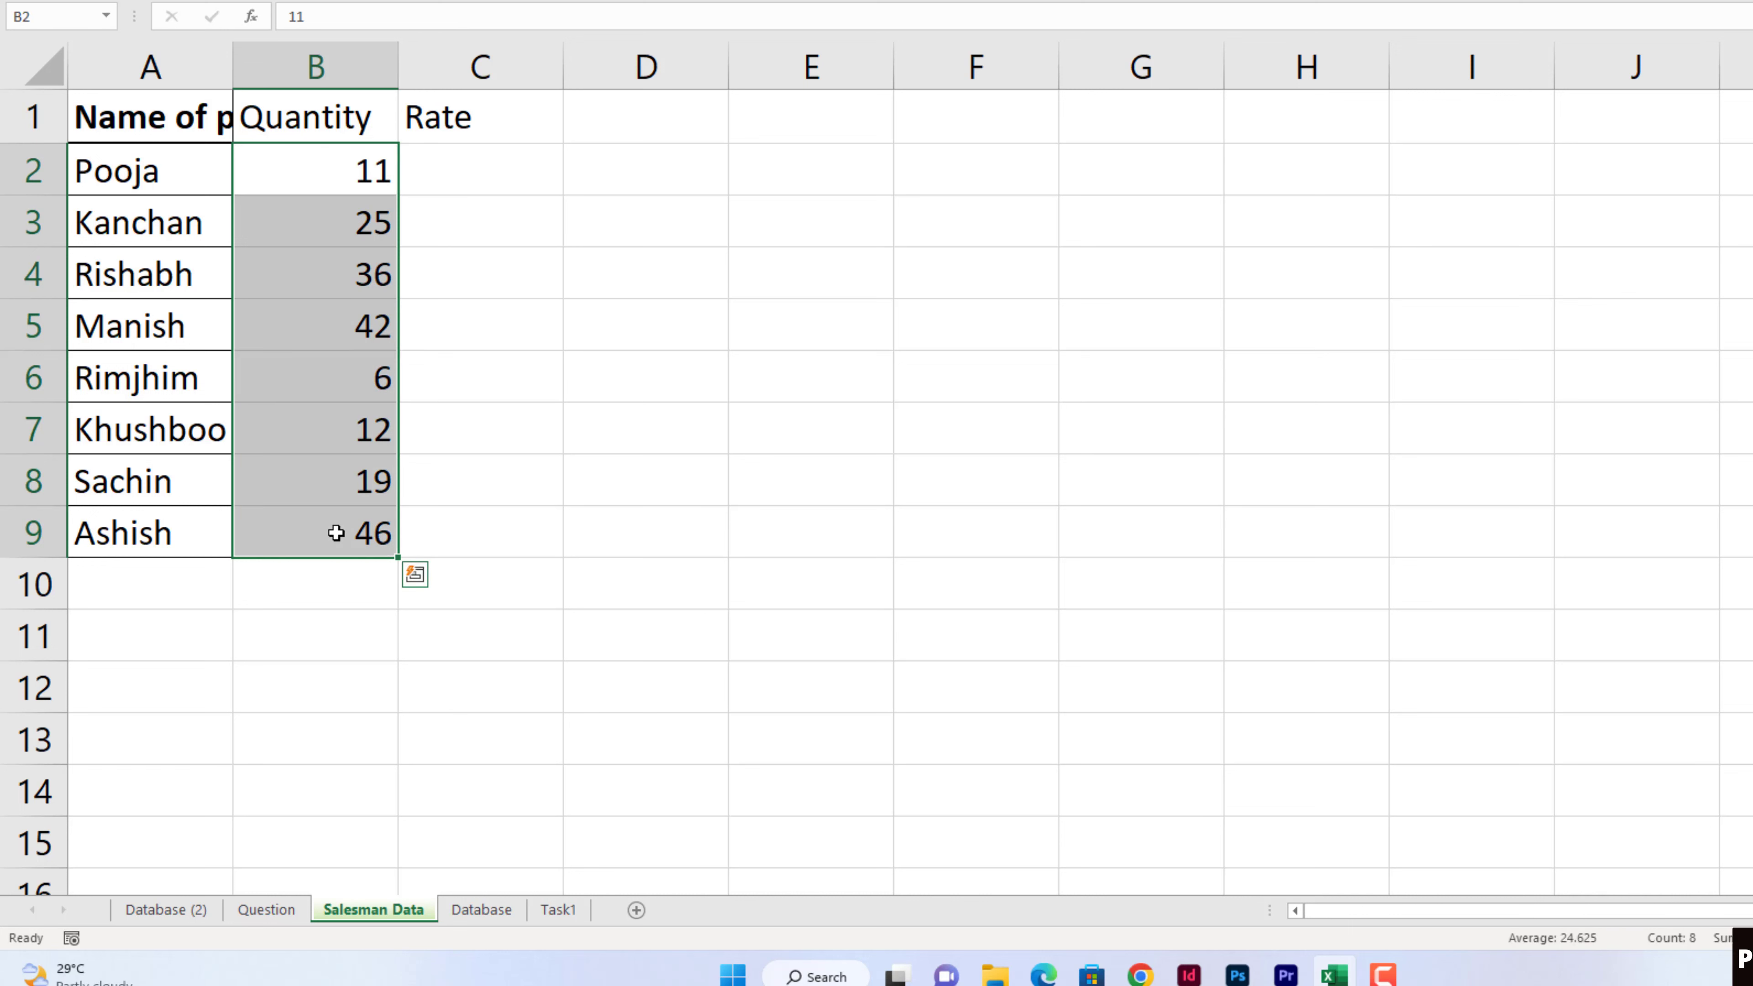
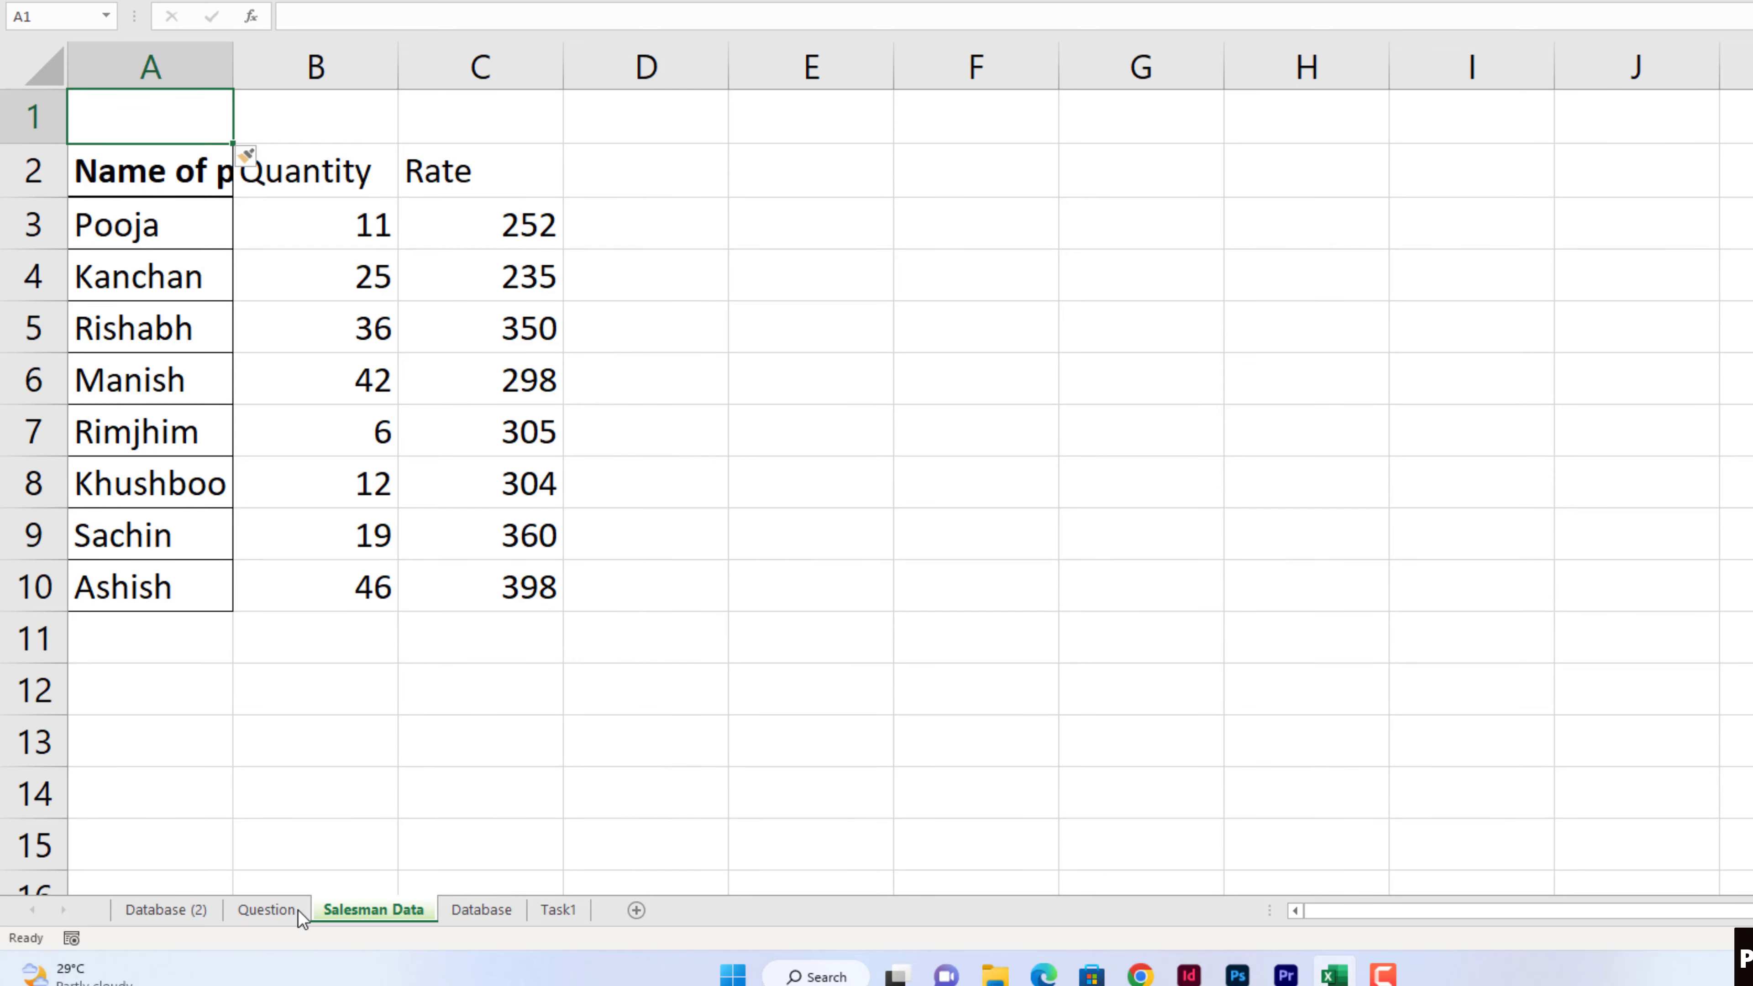
# Step: Check the next task on the Question sheet and add the column heading "Discount" in D2 of the Salesman Data sheet
pyautogui.click(267, 910)
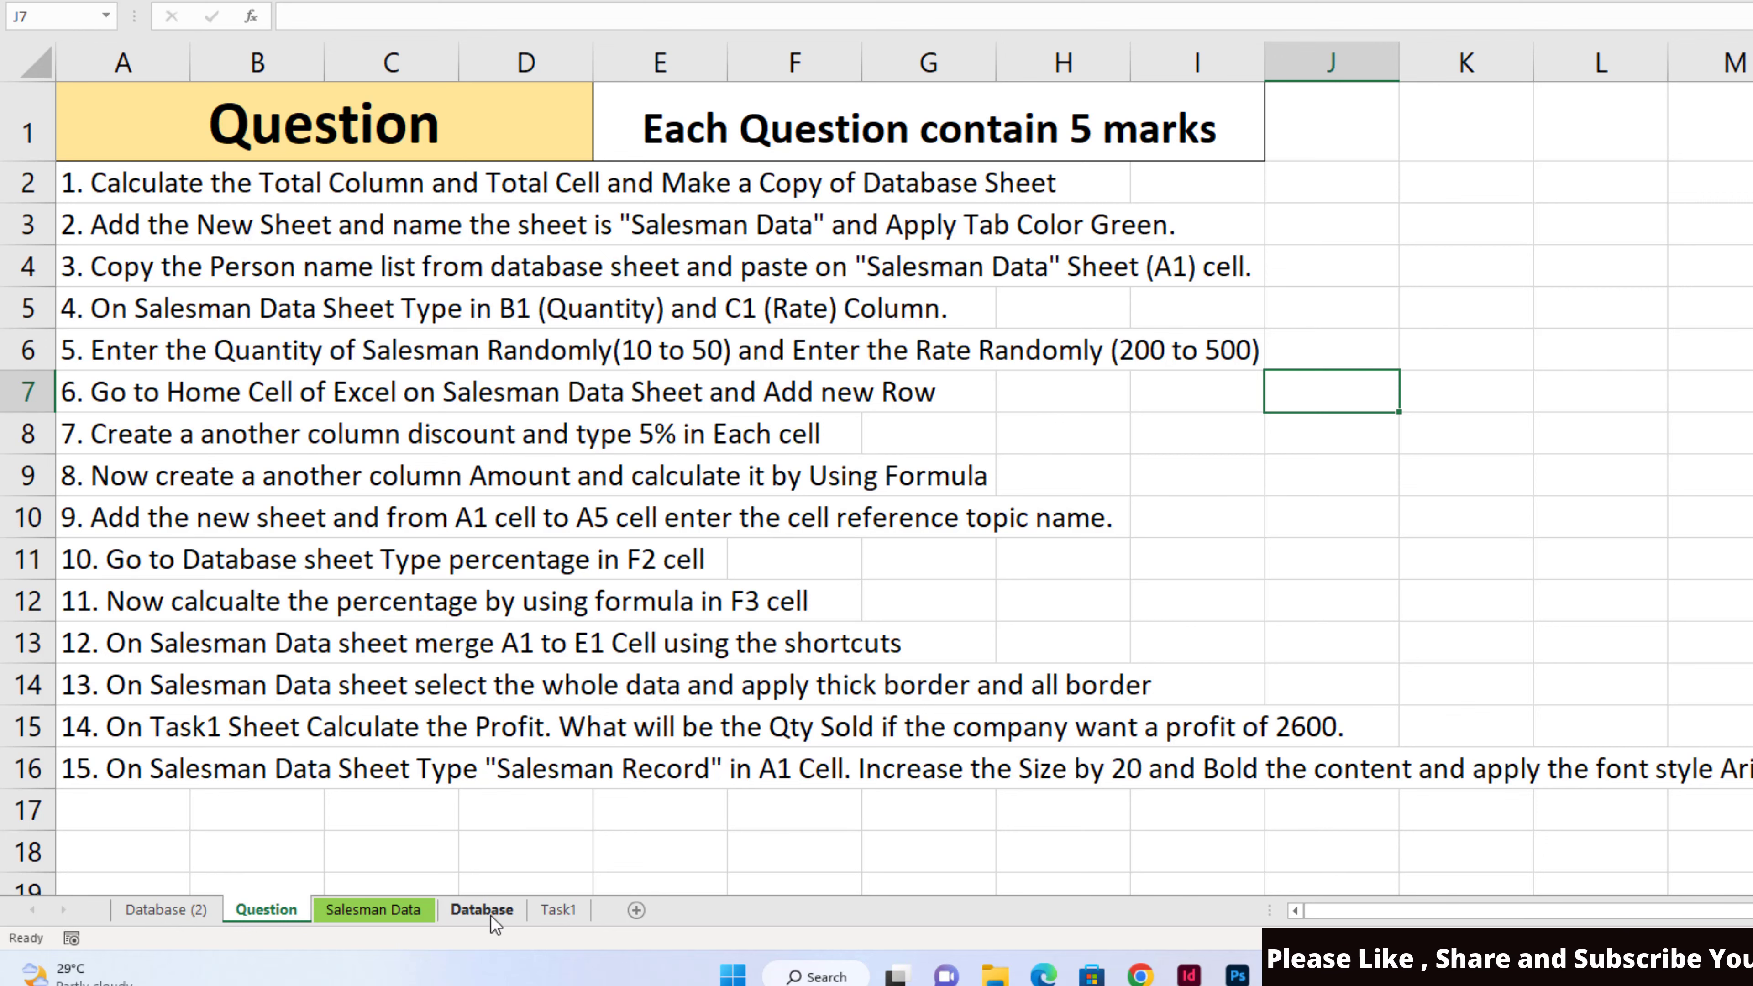
pyautogui.click(372, 909)
pyautogui.click(655, 177)
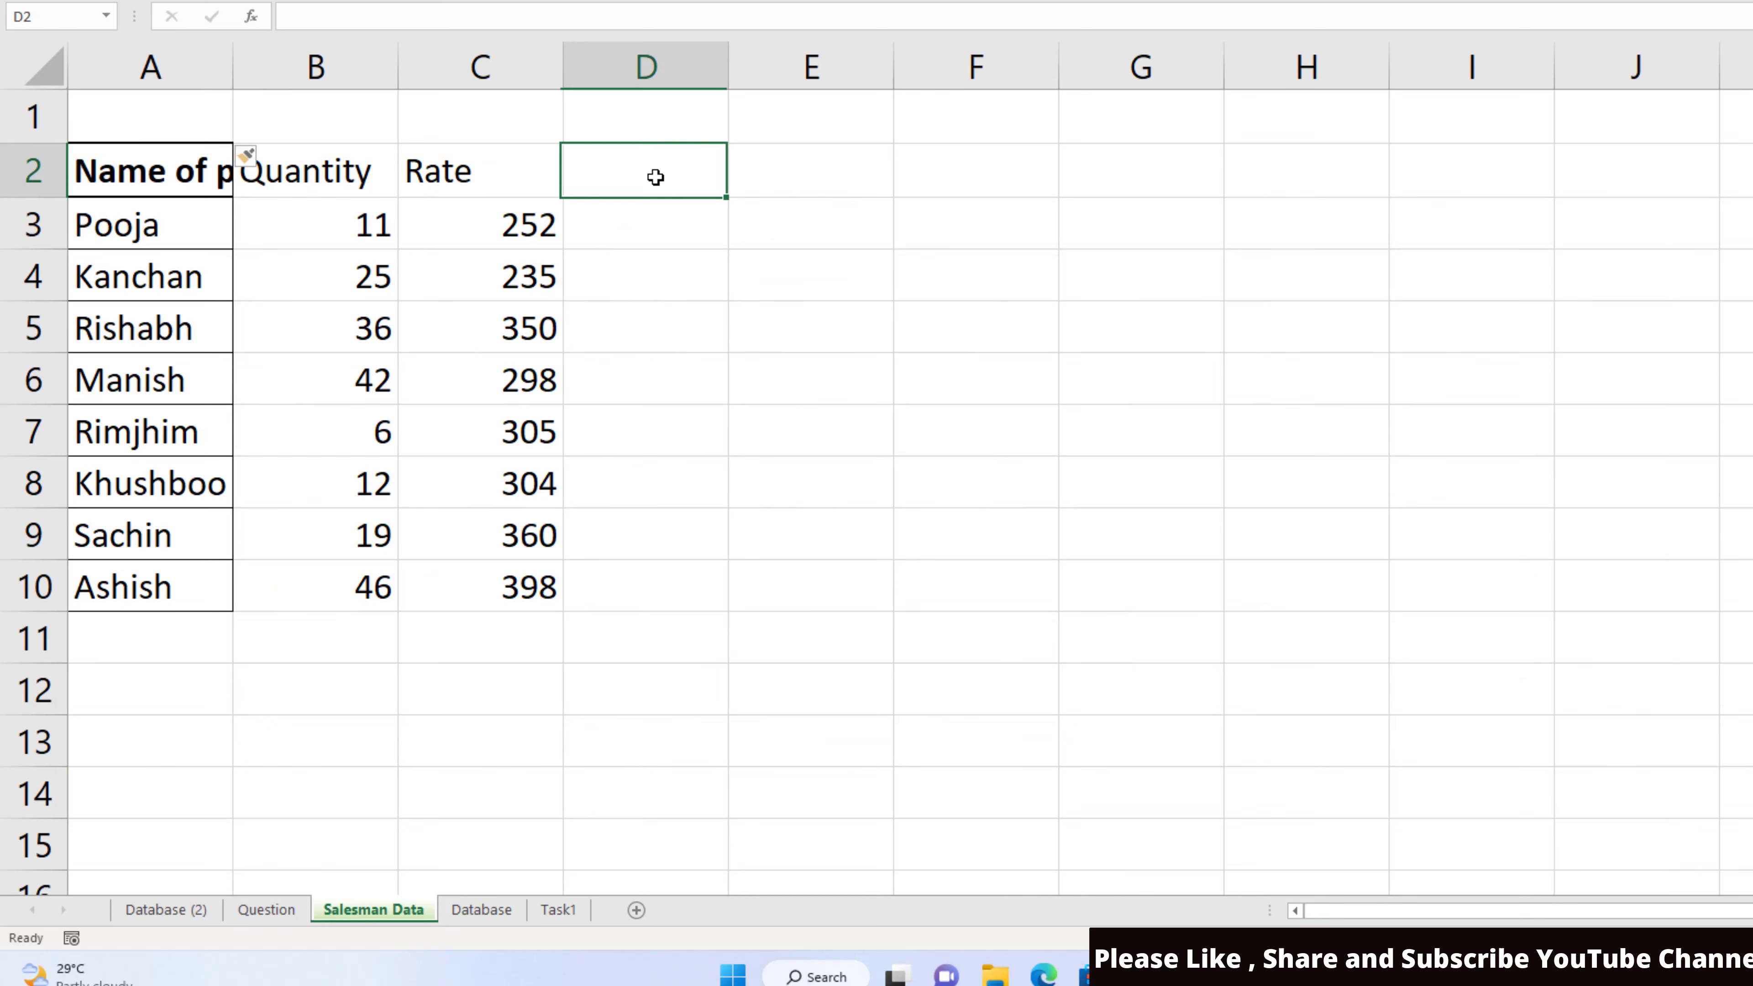
pyautogui.write('Disc')
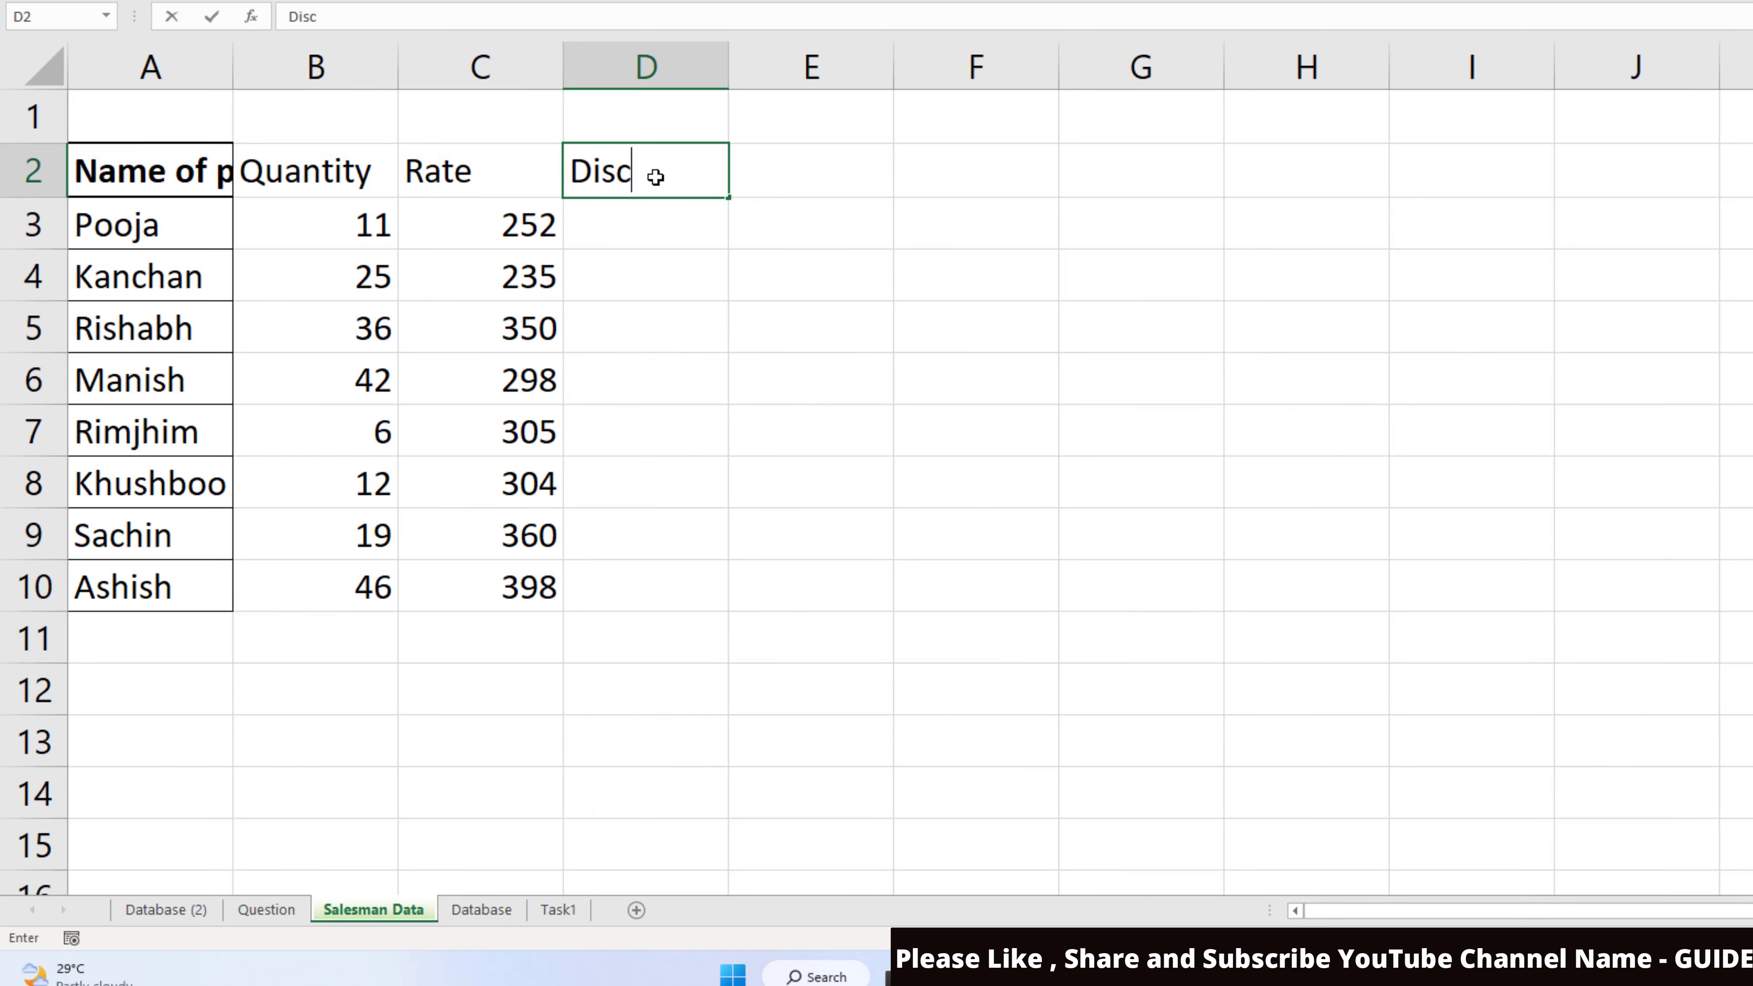
pyautogui.write('ount')
pyautogui.press('Return')
# Step: Enter 5% in D3 and fill it down the Discount column through D10
pyautogui.write('5')
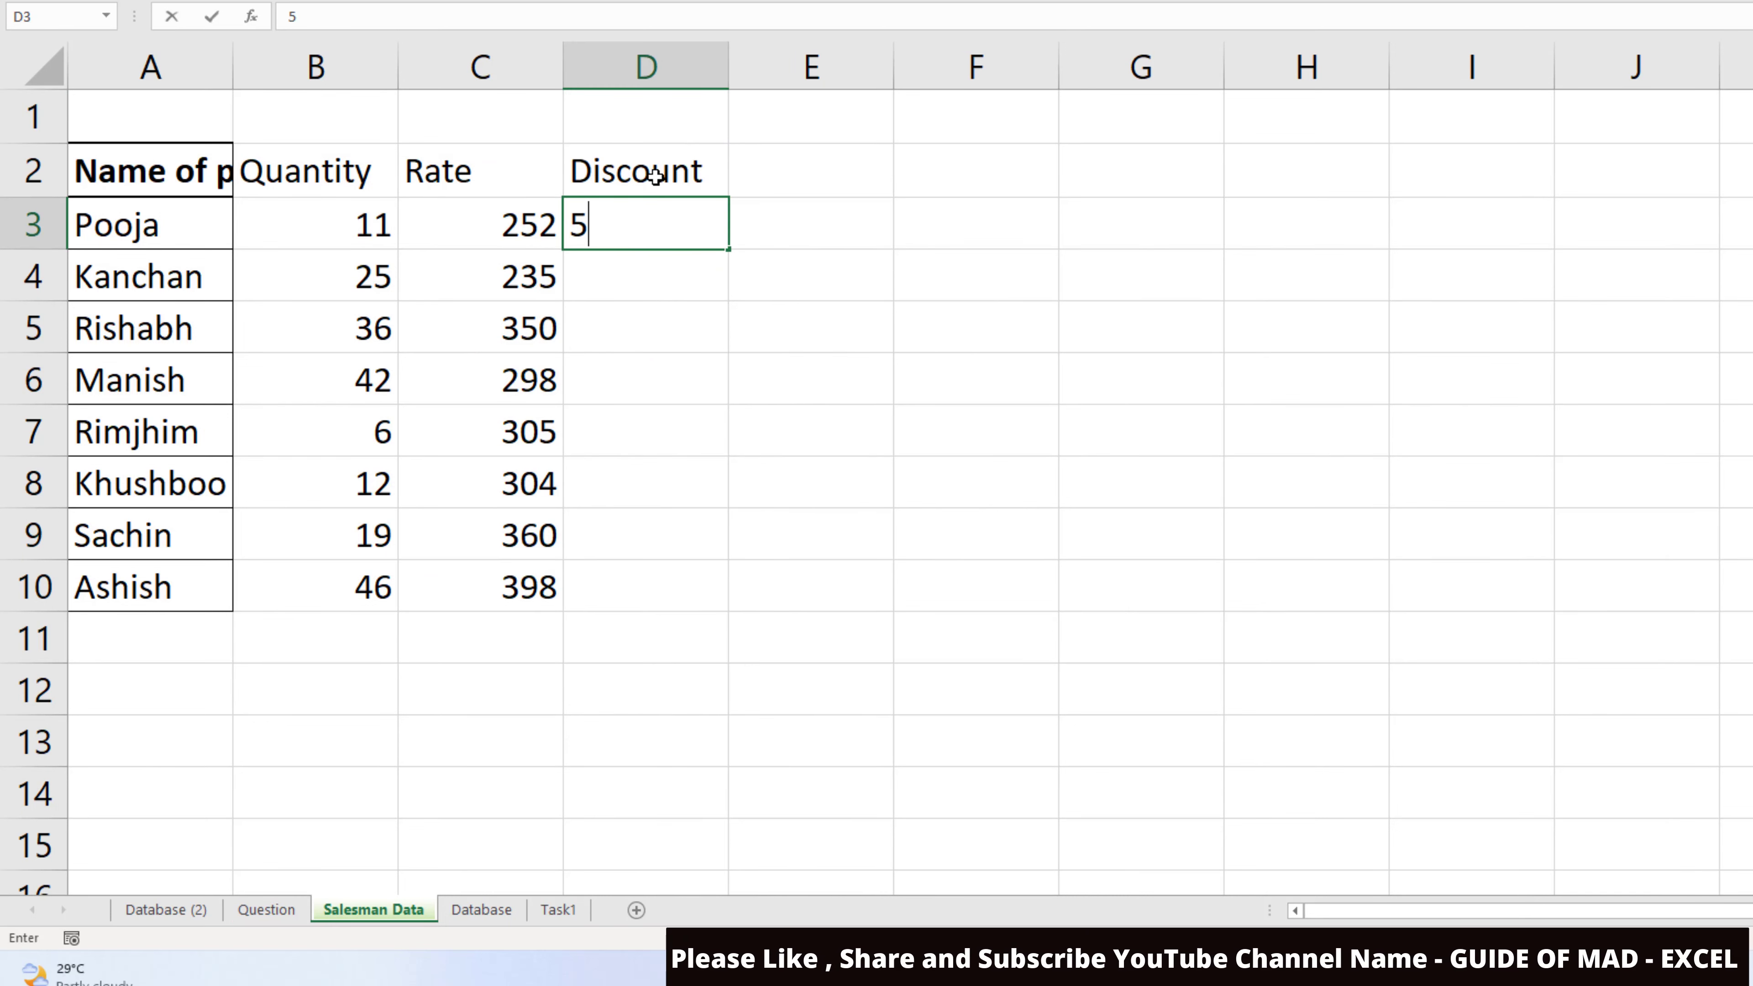
pyautogui.write('%')
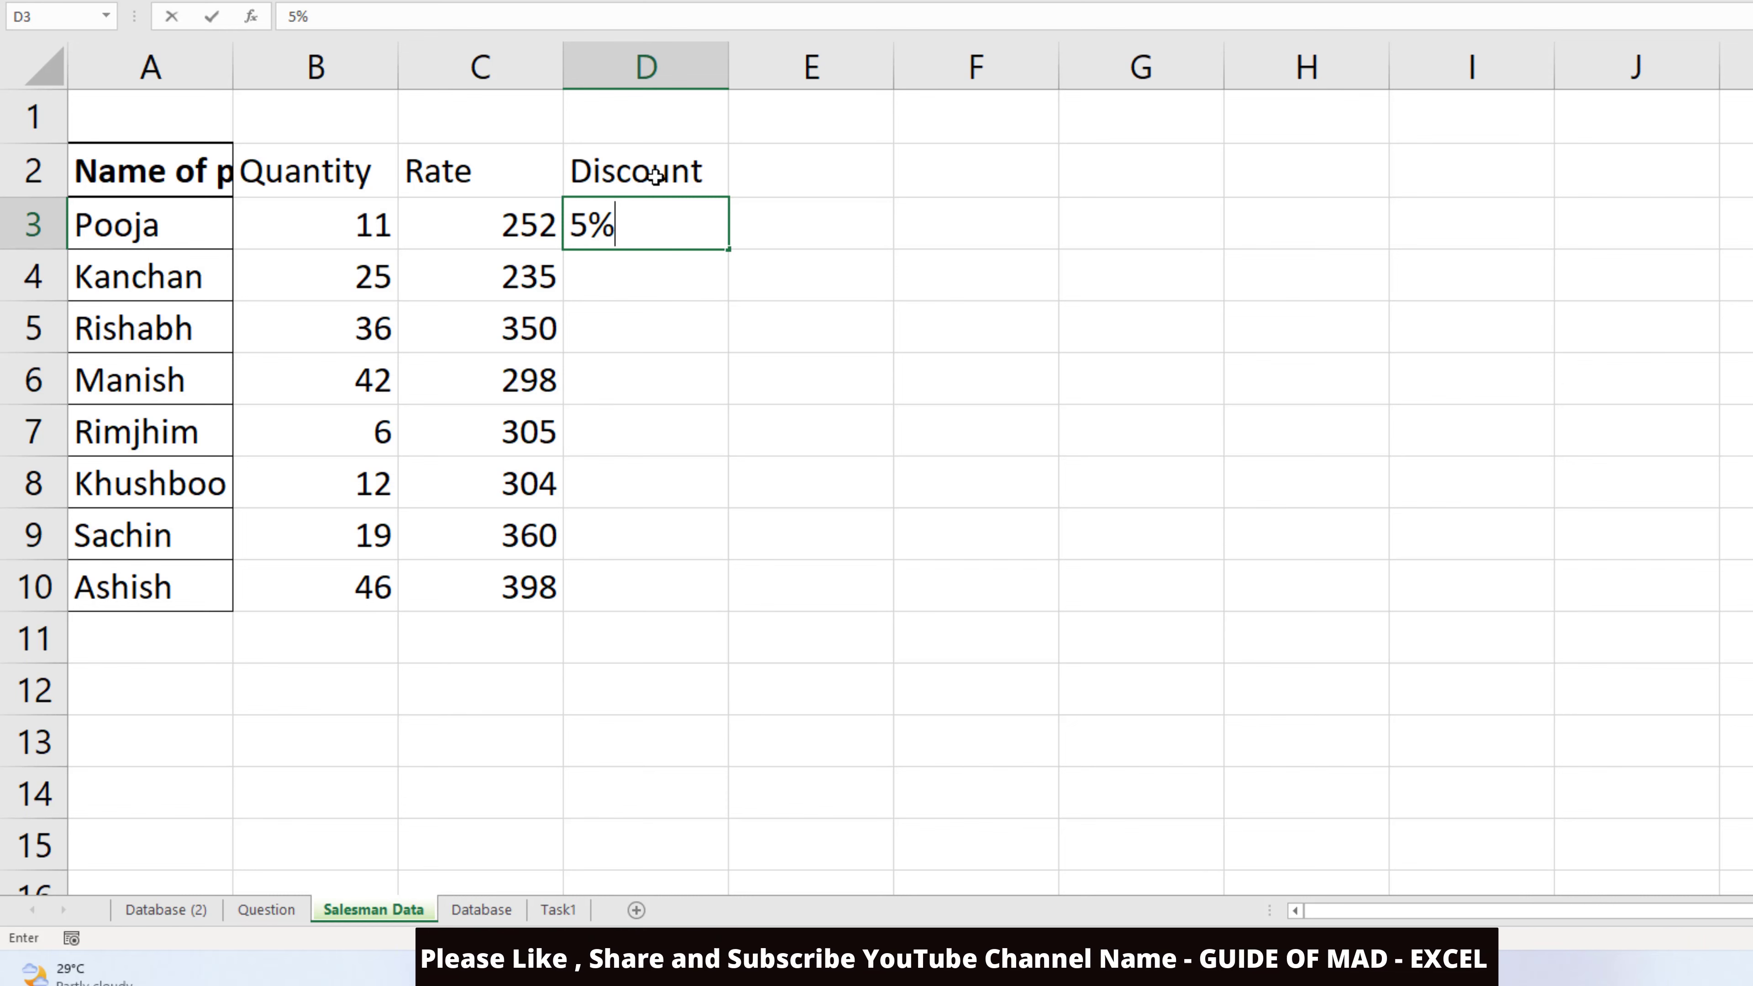
pyautogui.press('Return')
pyautogui.click(680, 233)
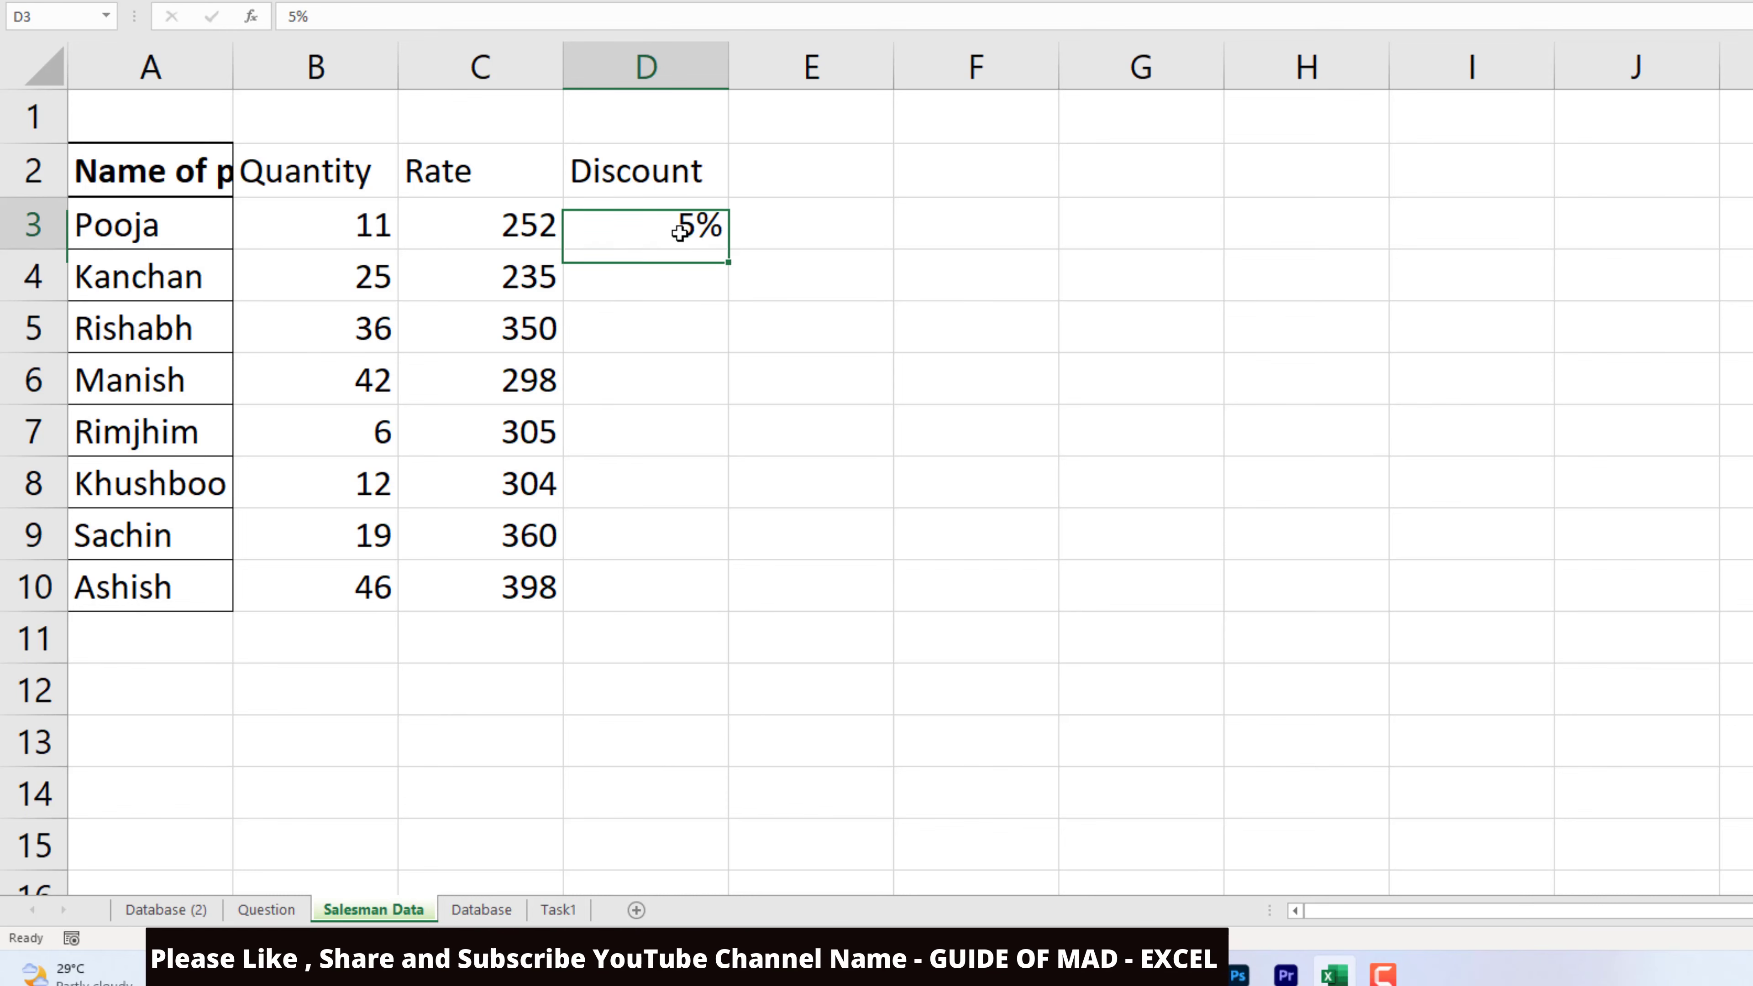
pyautogui.moveTo(728, 249); pyautogui.dragTo(725, 588)
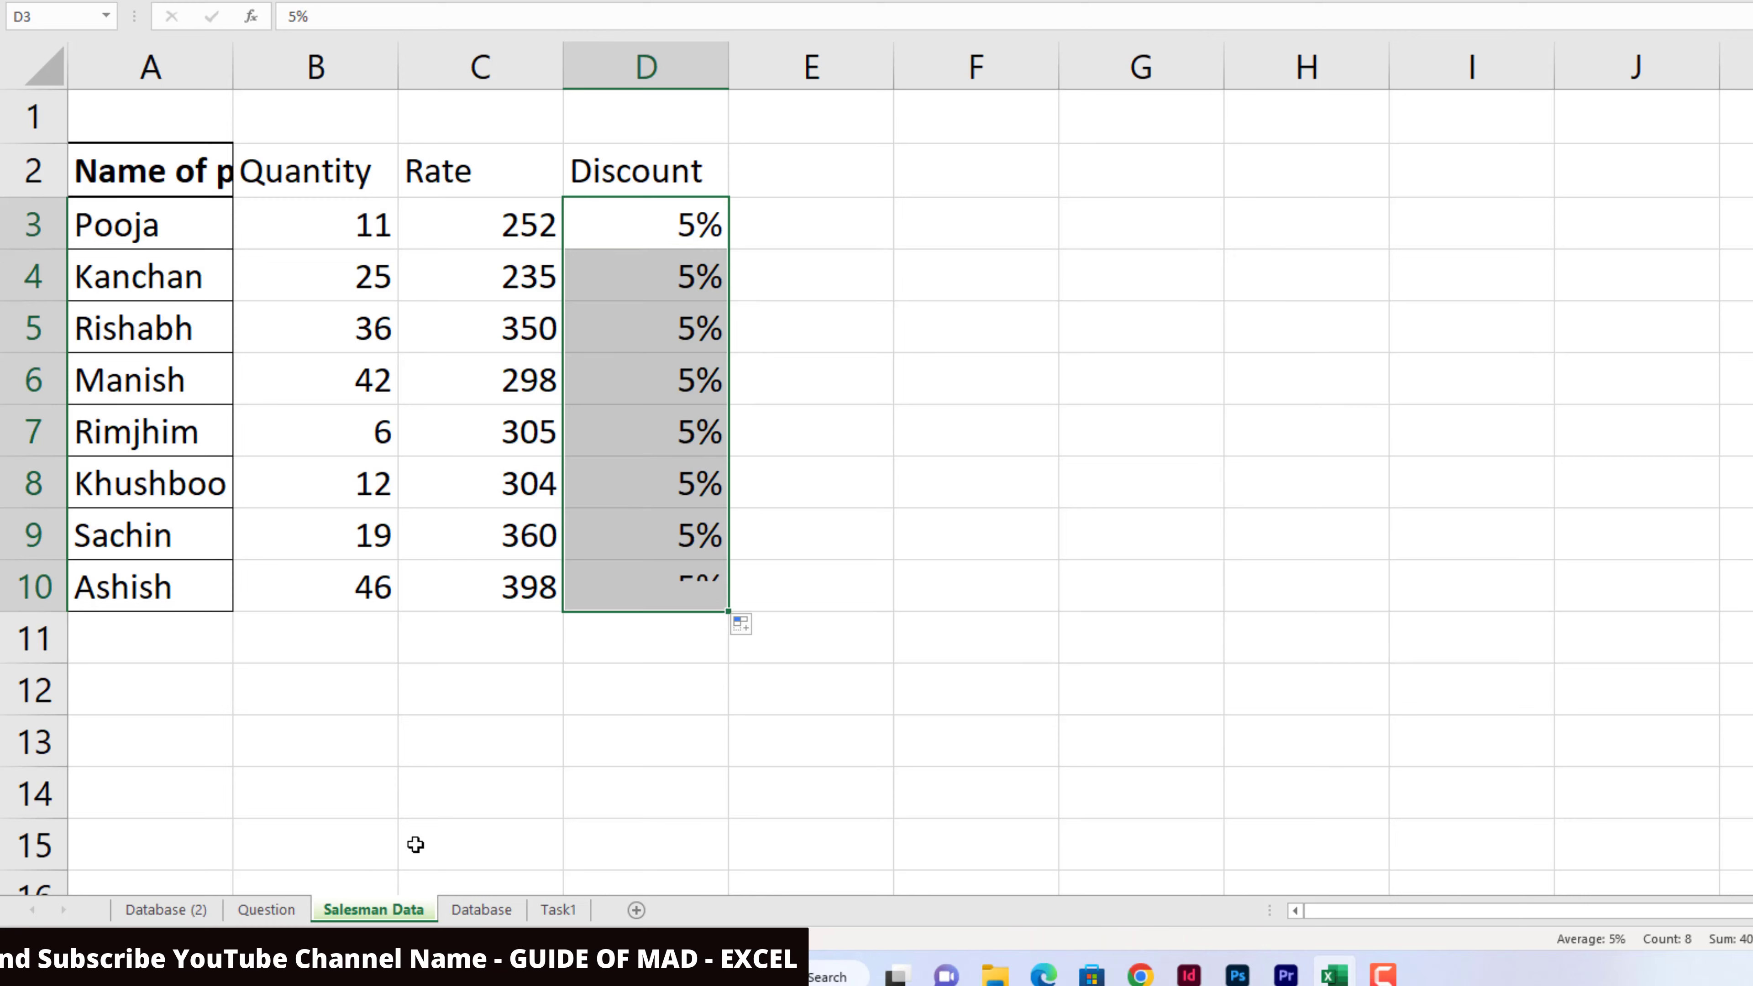
# Step: Review the task about the Amount column on the Question sheet and enter the heading "Amount" in E2 of Salesman Data
pyautogui.click(286, 910)
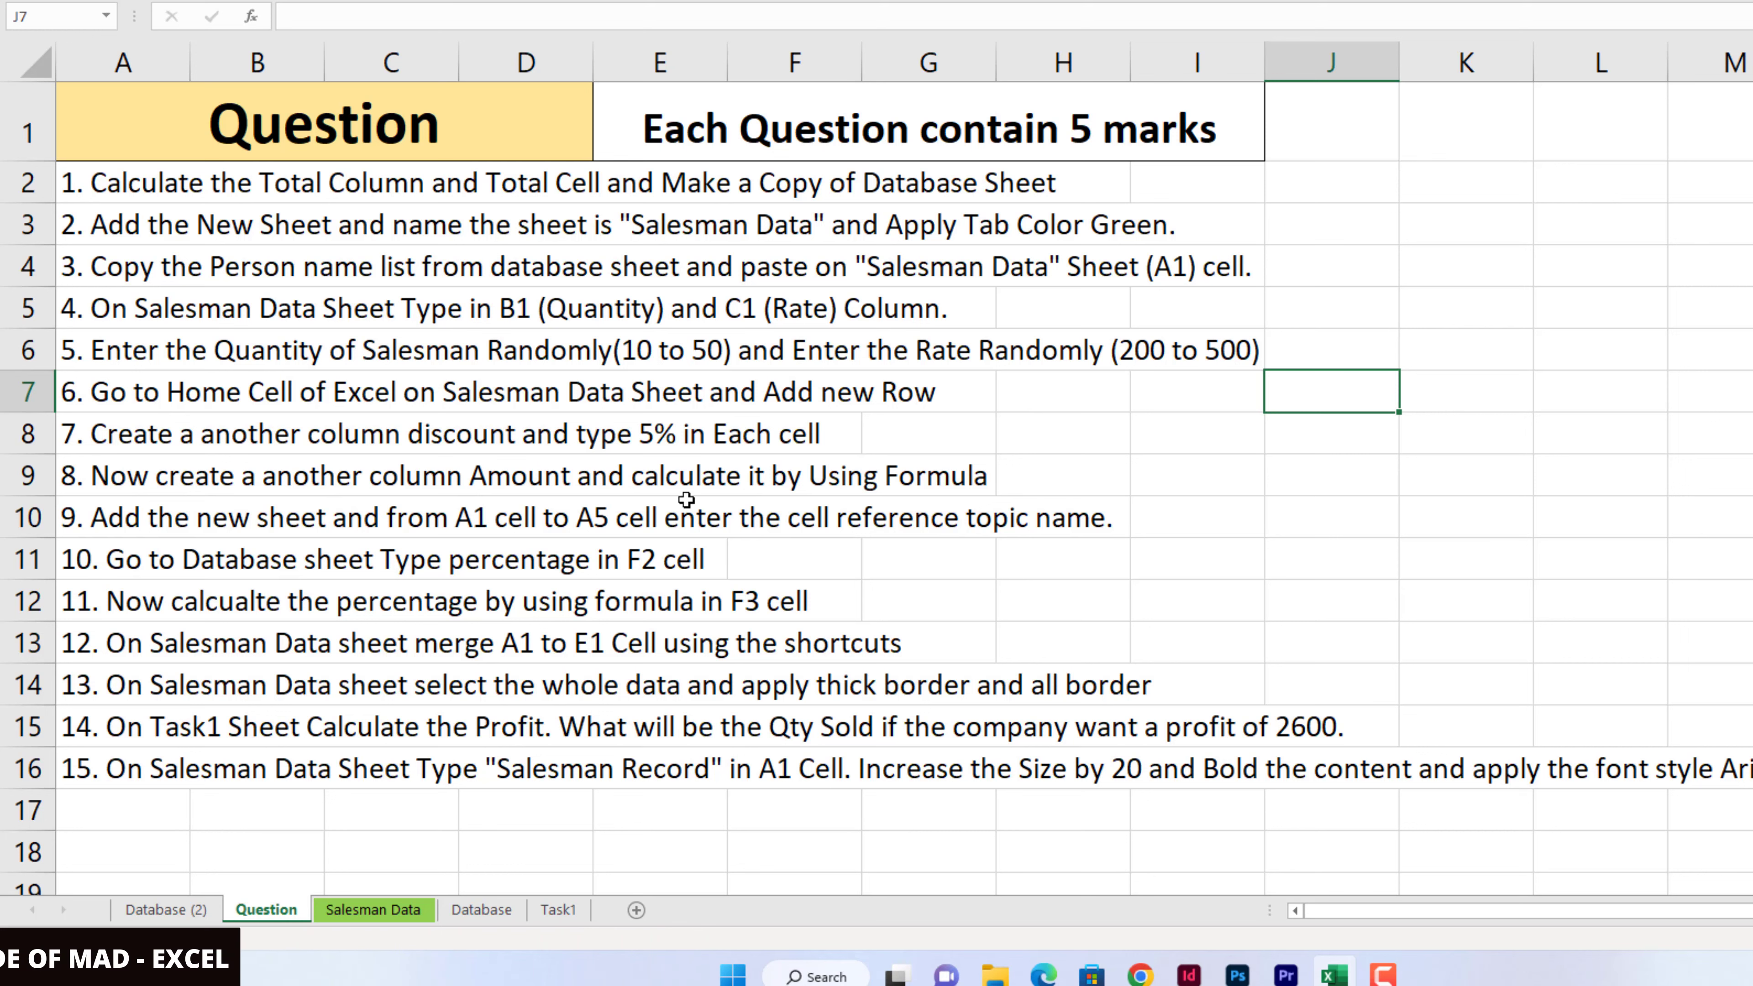
pyautogui.click(374, 909)
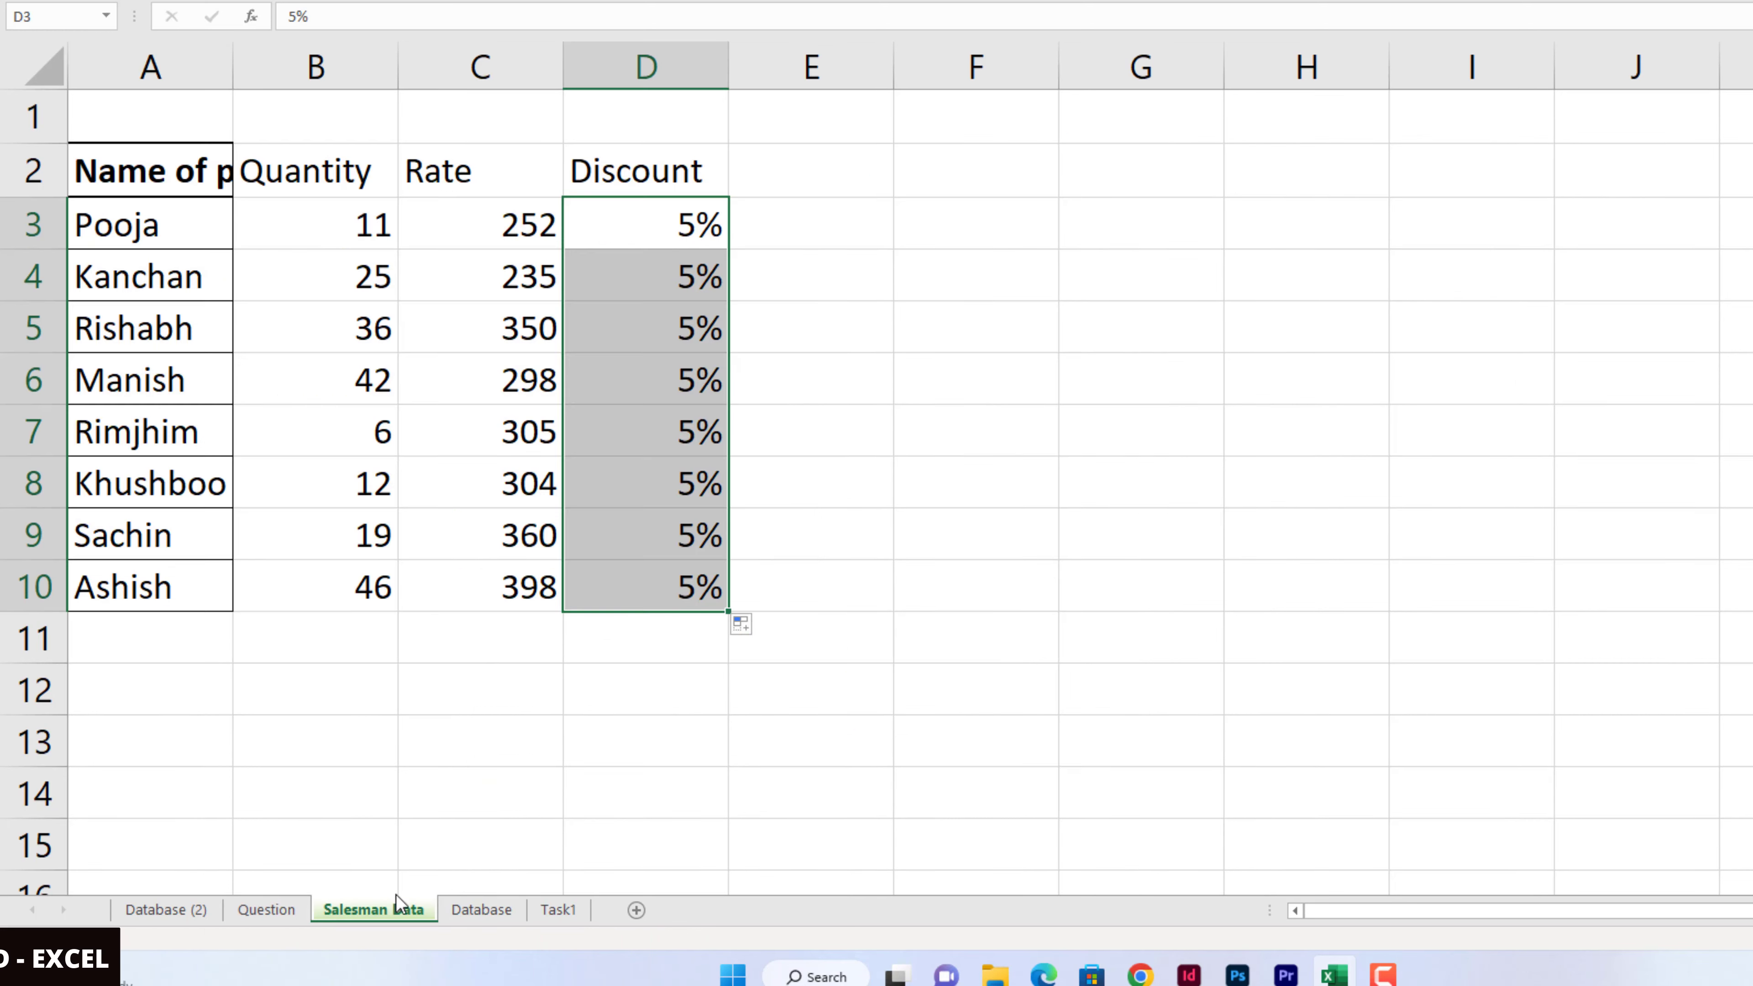
pyautogui.click(845, 170)
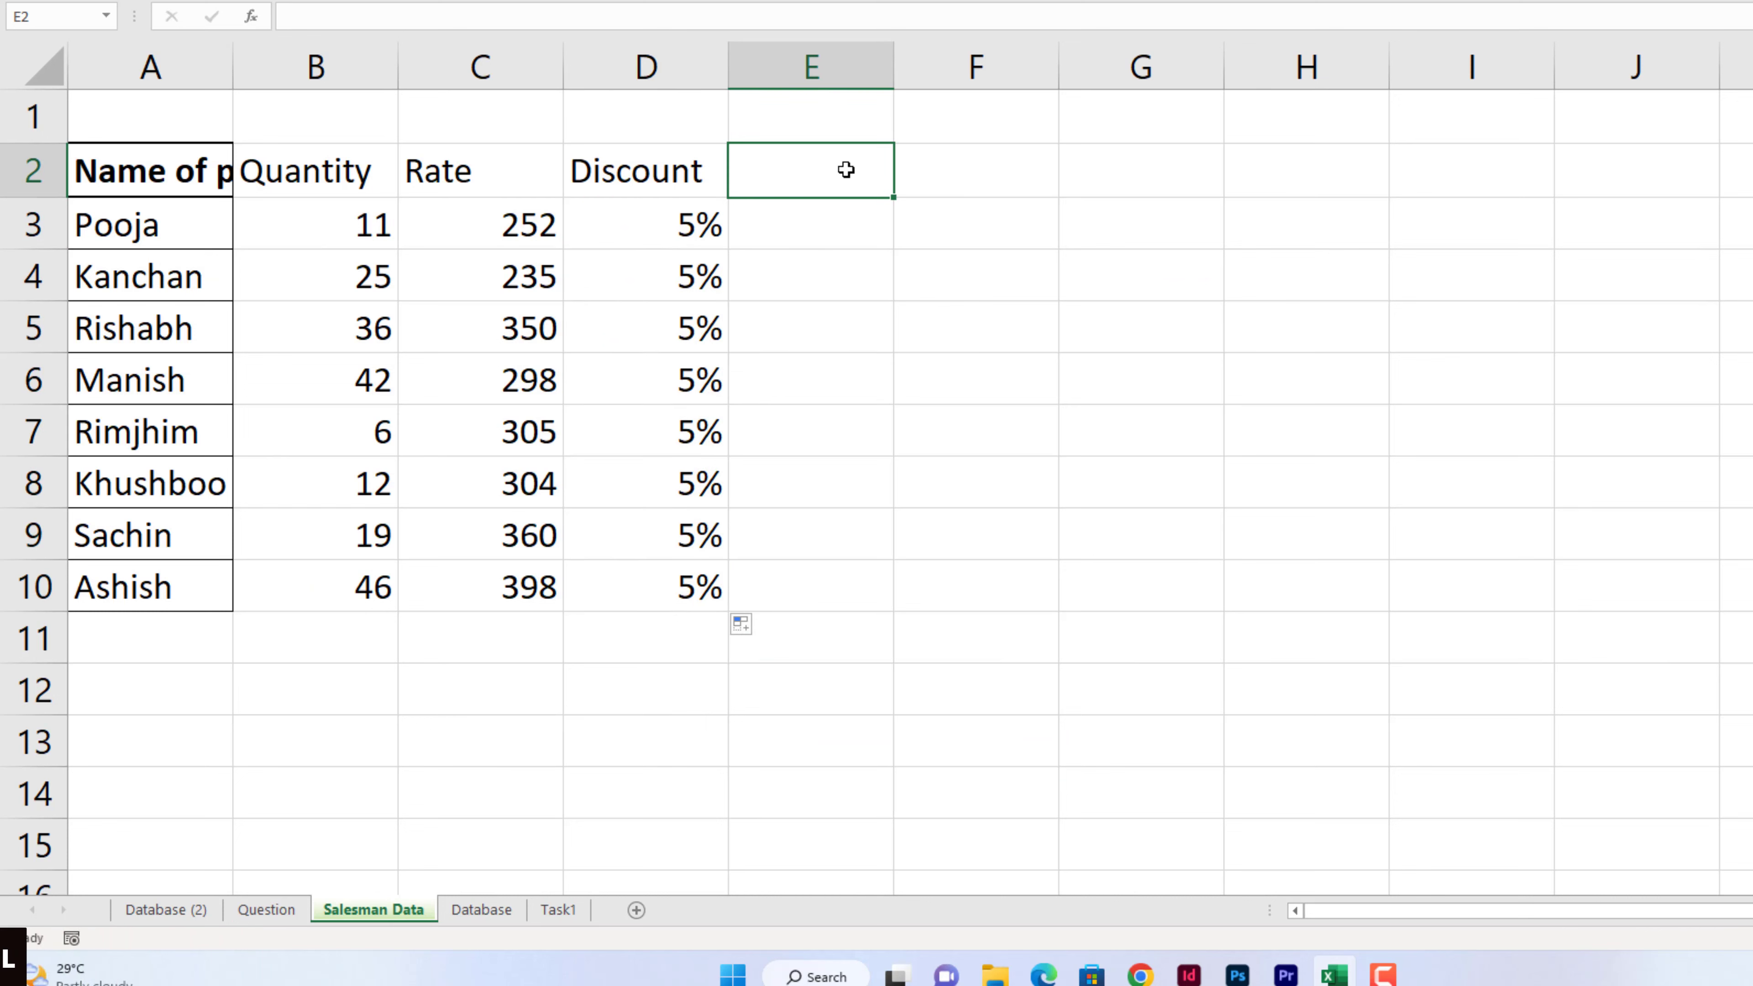
pyautogui.write('Amount')
pyautogui.press('Return')
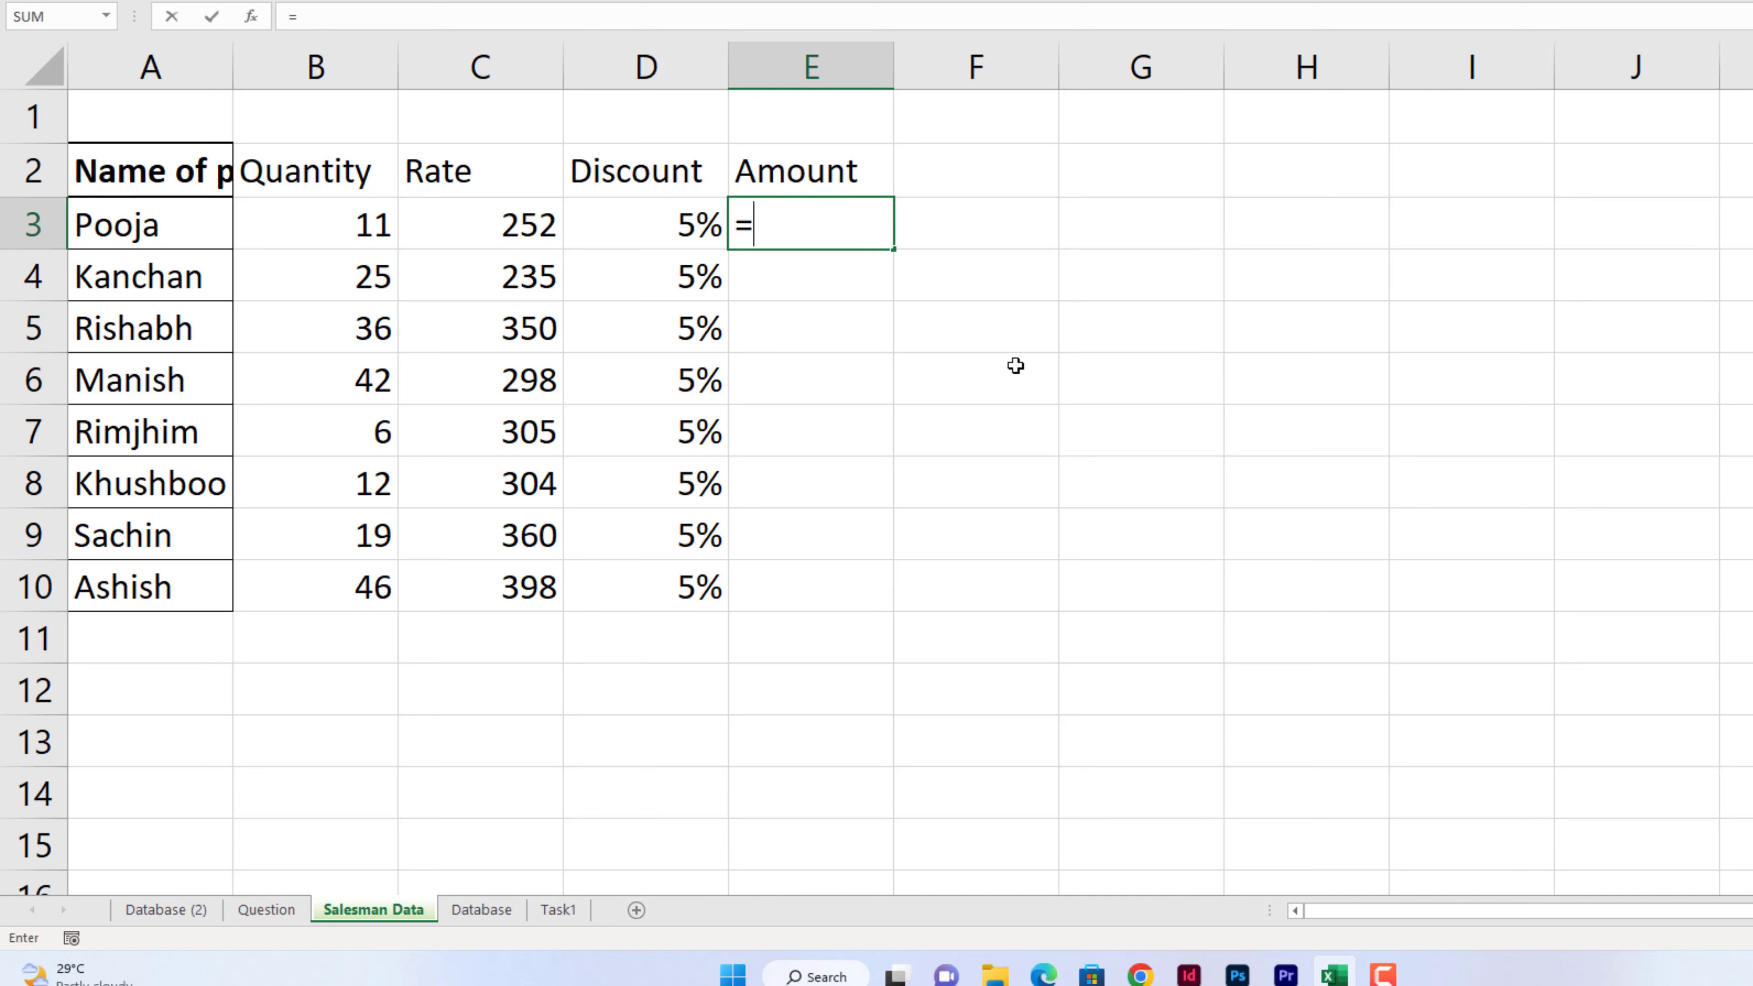
# Step: Calculate the discounted amount in E3 with =(B3*C3)-(B3*C3)*D3 and fill the formula down through E10
pyautogui.click(332, 241)
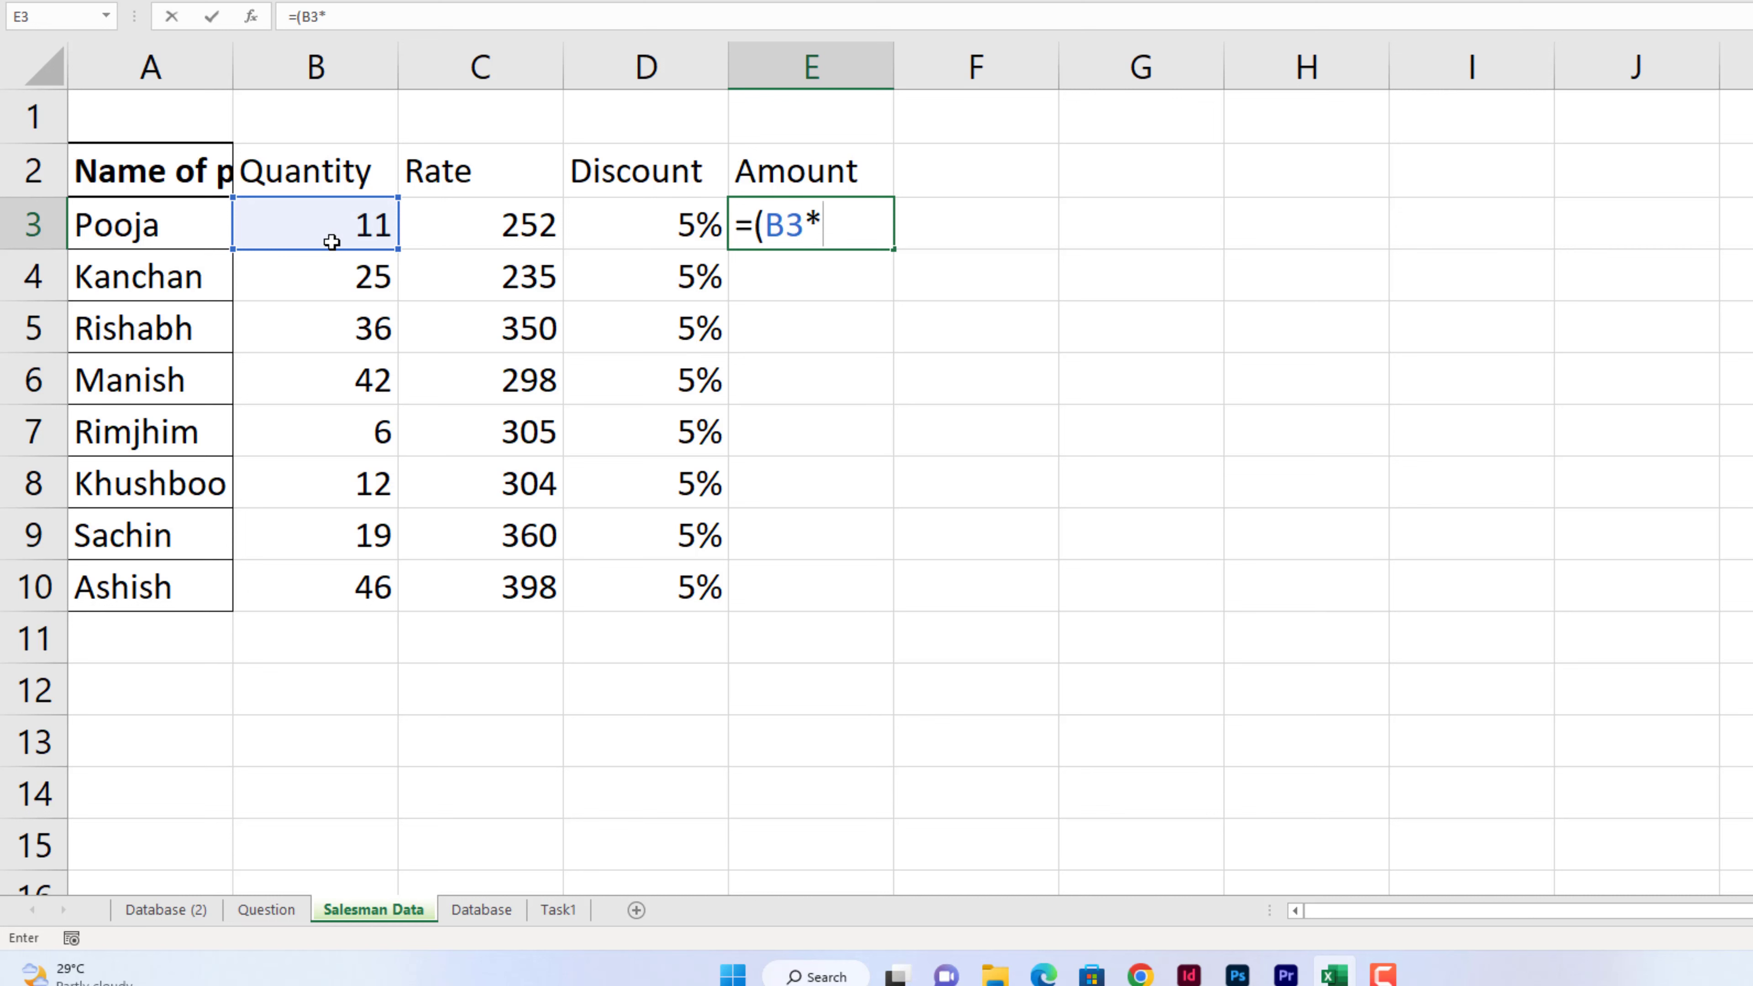
pyautogui.press('Left')
pyautogui.press('Left')
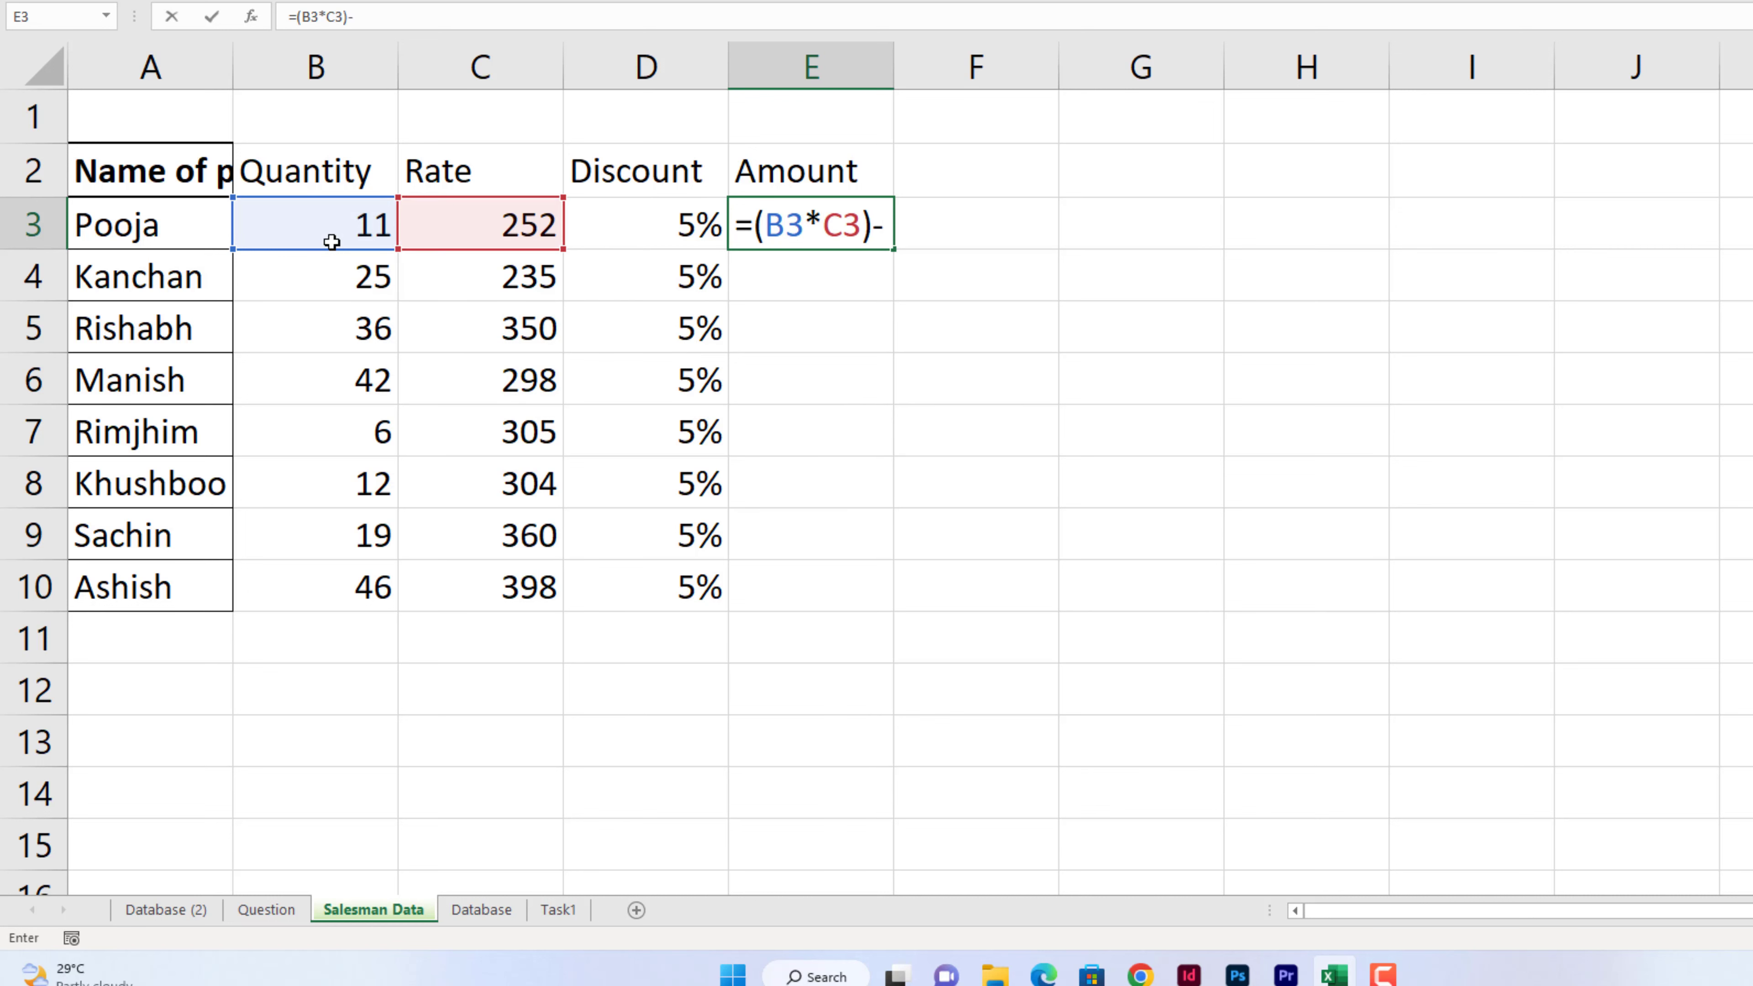
pyautogui.press('Left')
pyautogui.press('Left')
pyautogui.press('Left')
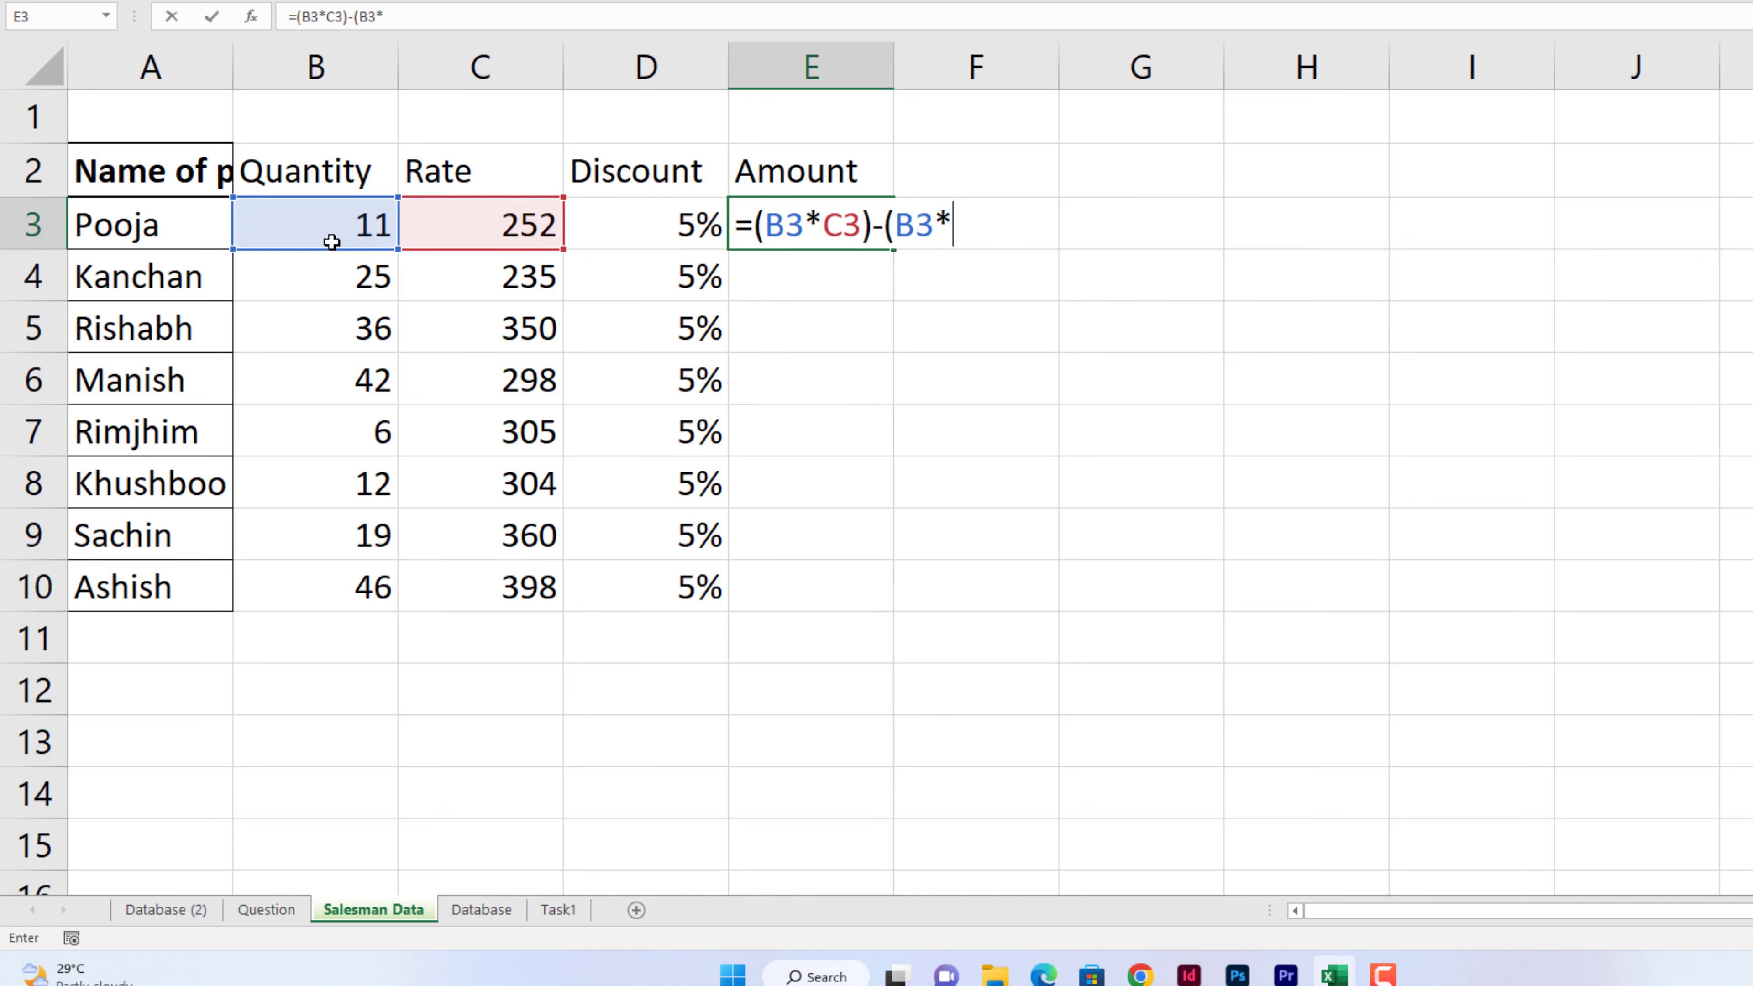
pyautogui.press('Left')
pyautogui.press('Left')
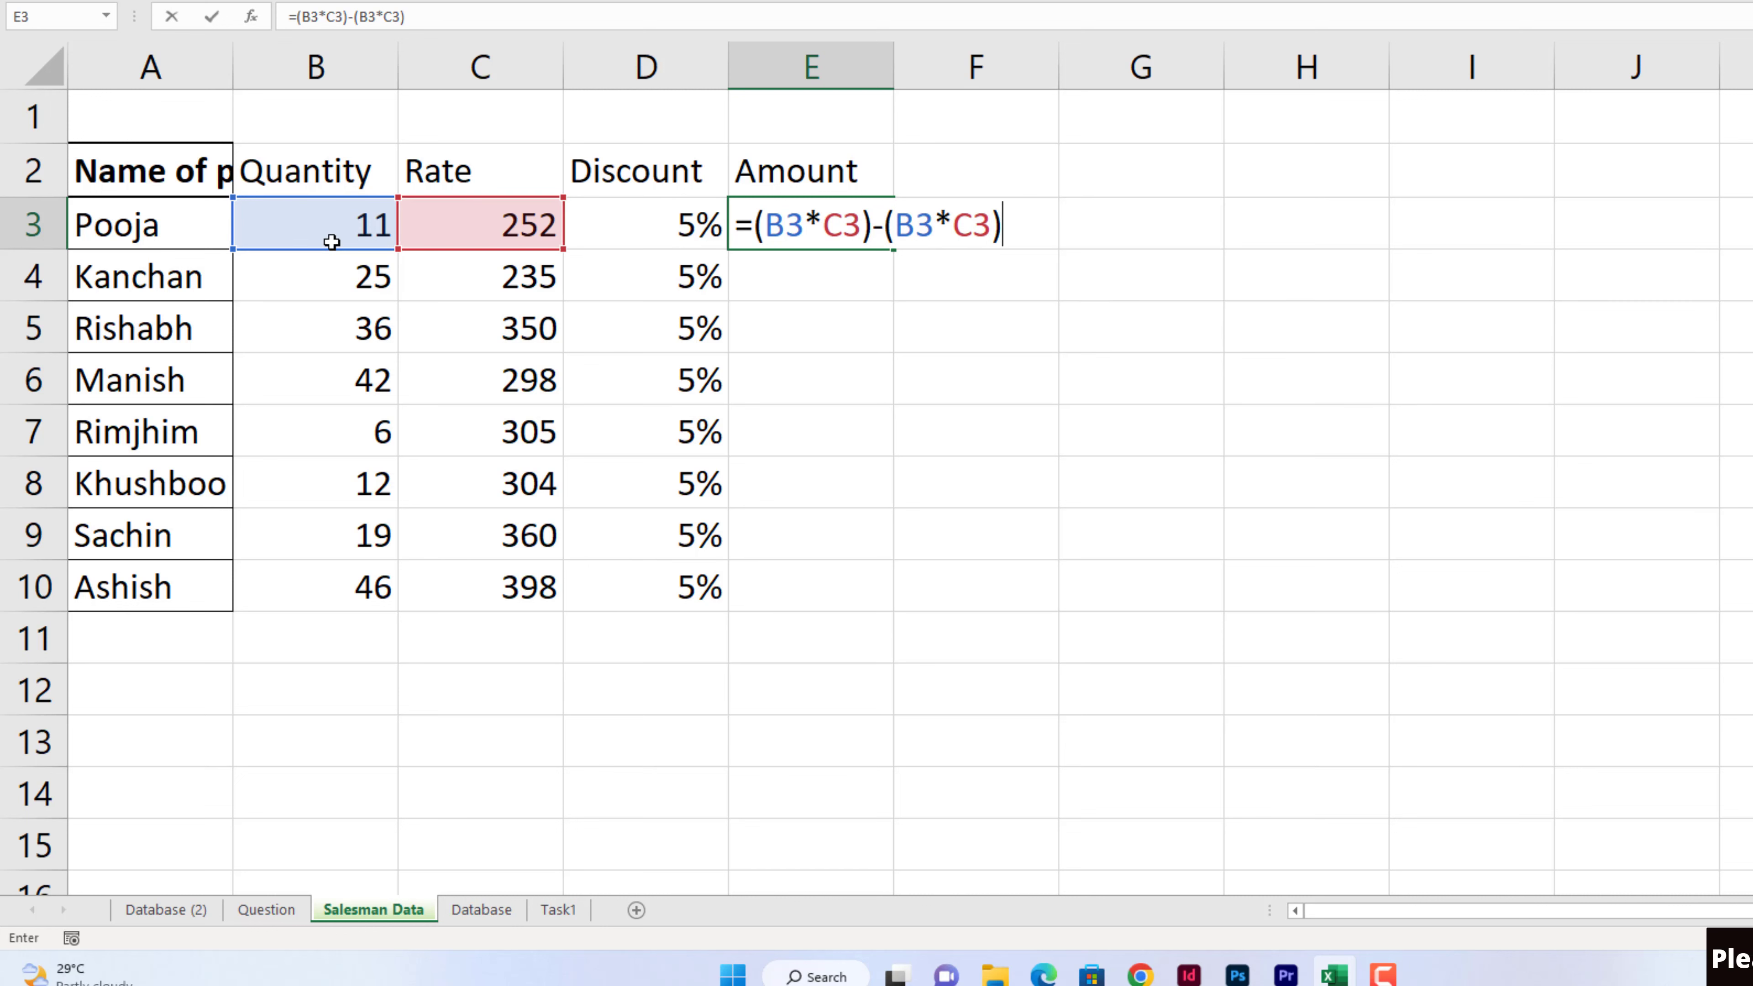
pyautogui.press('Left')
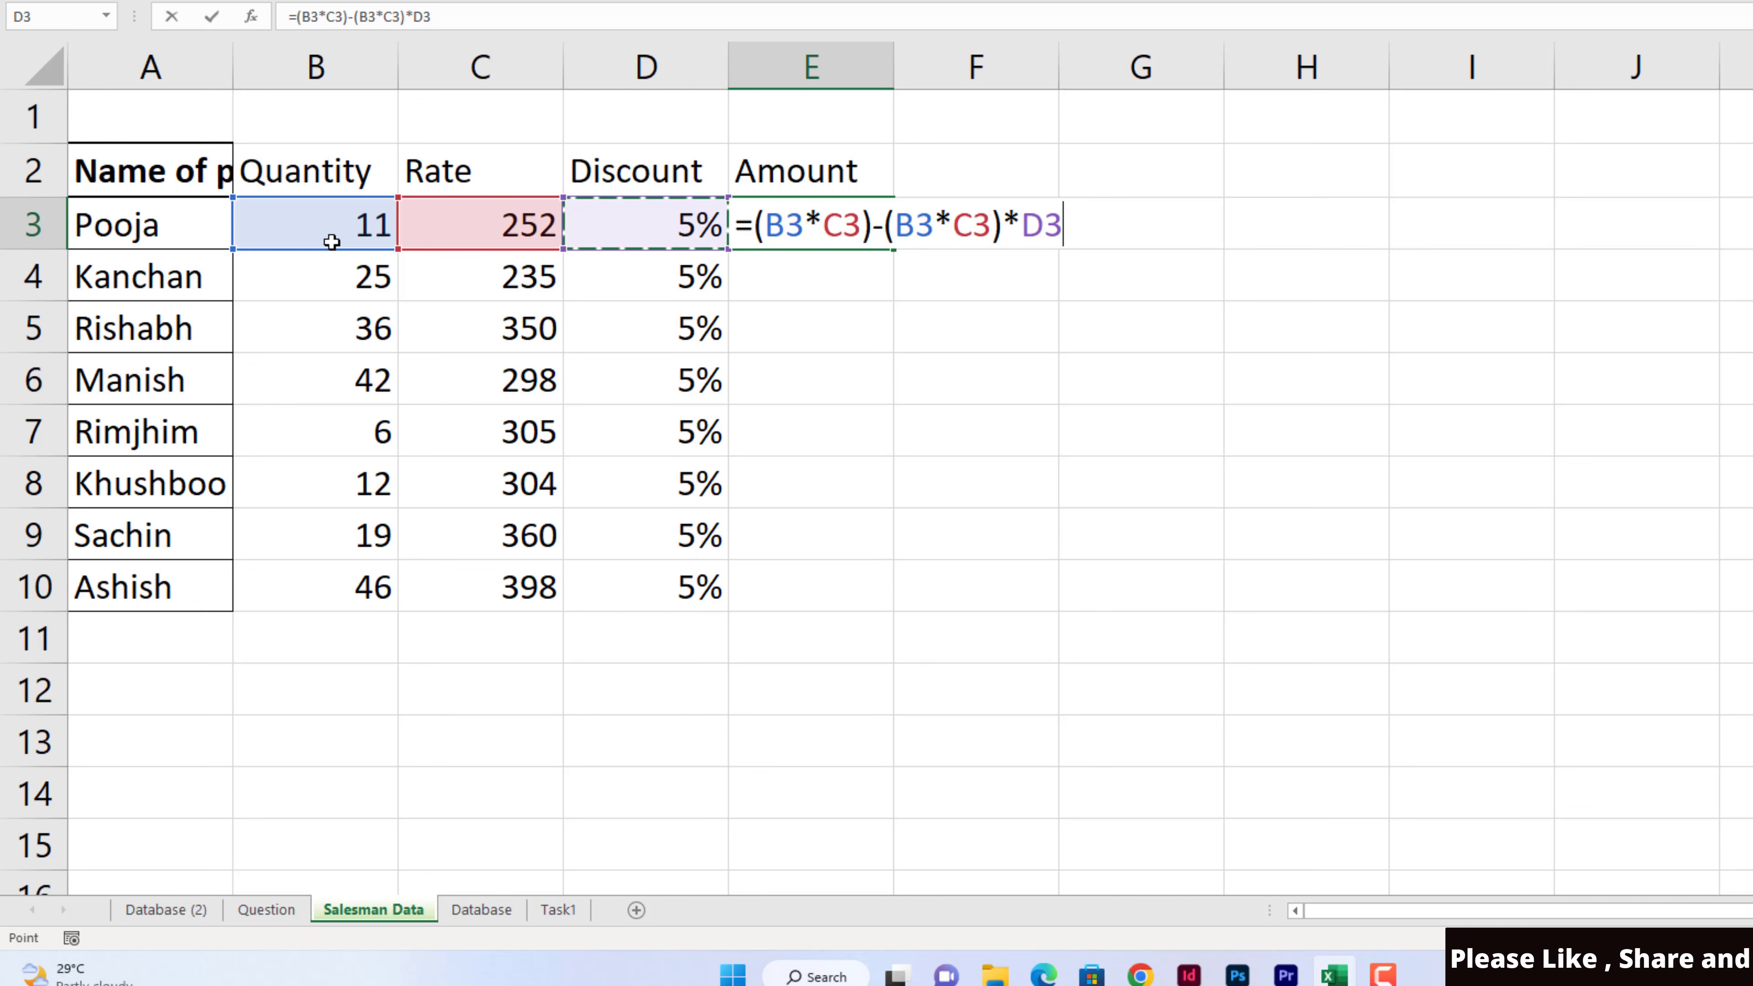
pyautogui.press('Return')
pyautogui.press('Up')
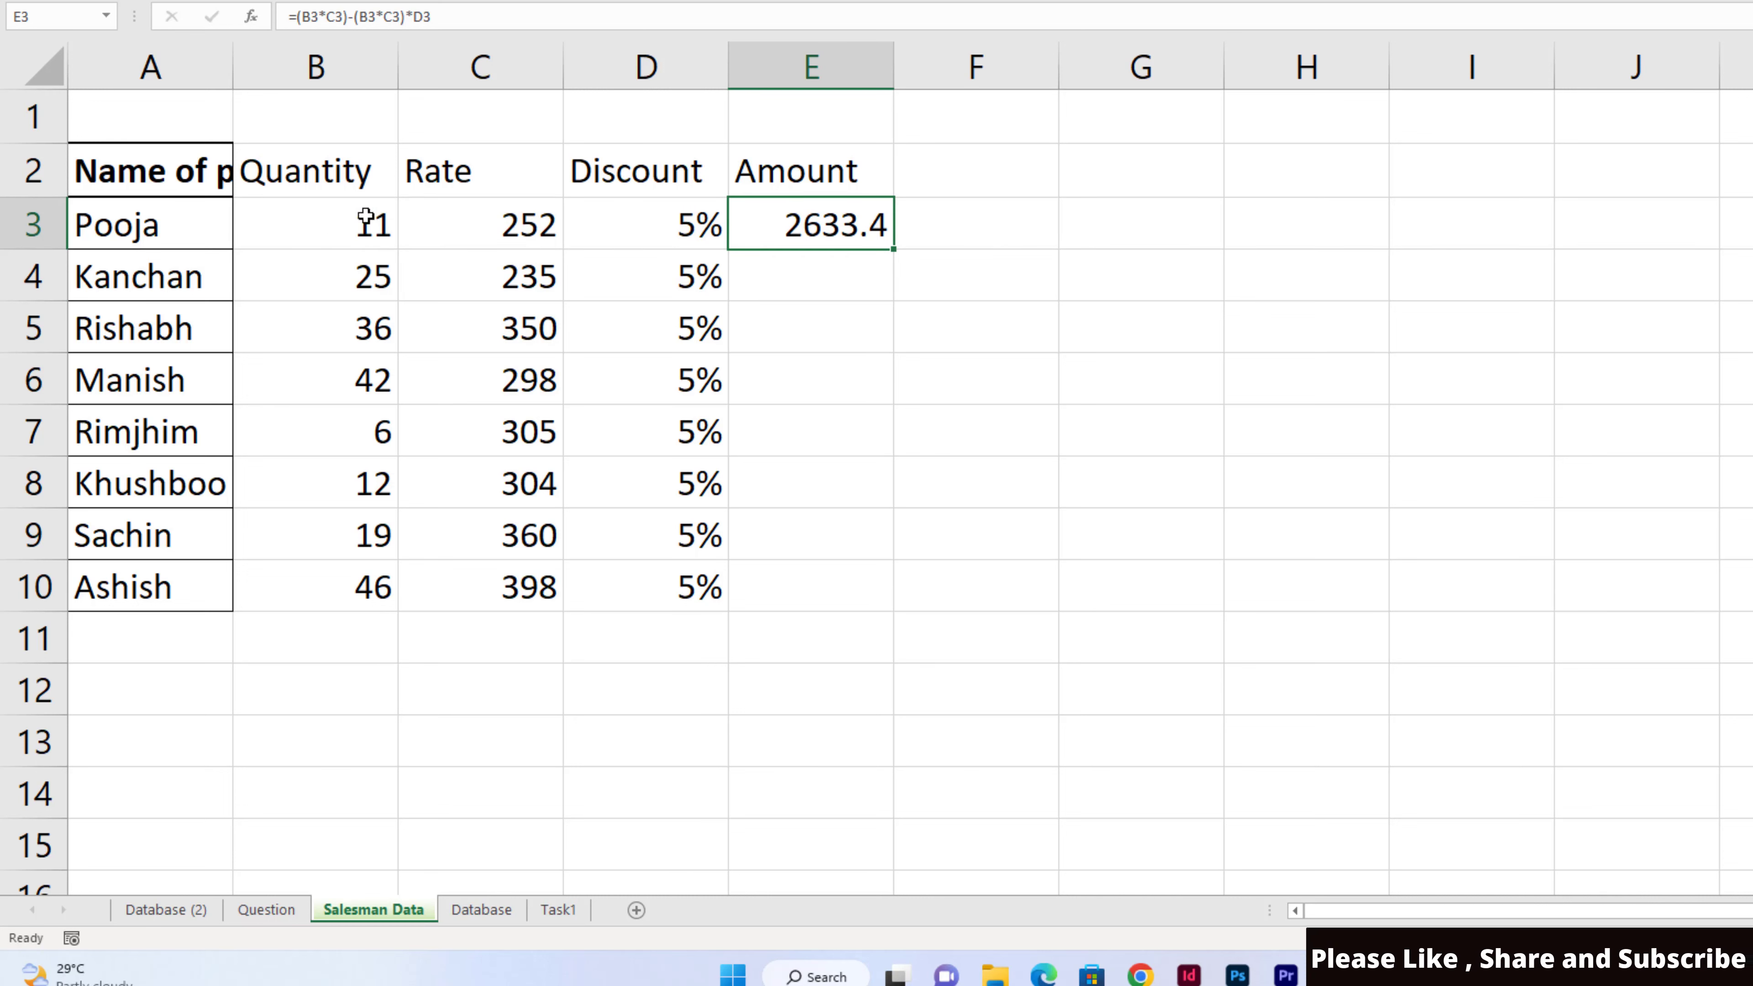
pyautogui.doubleClick(891, 249)
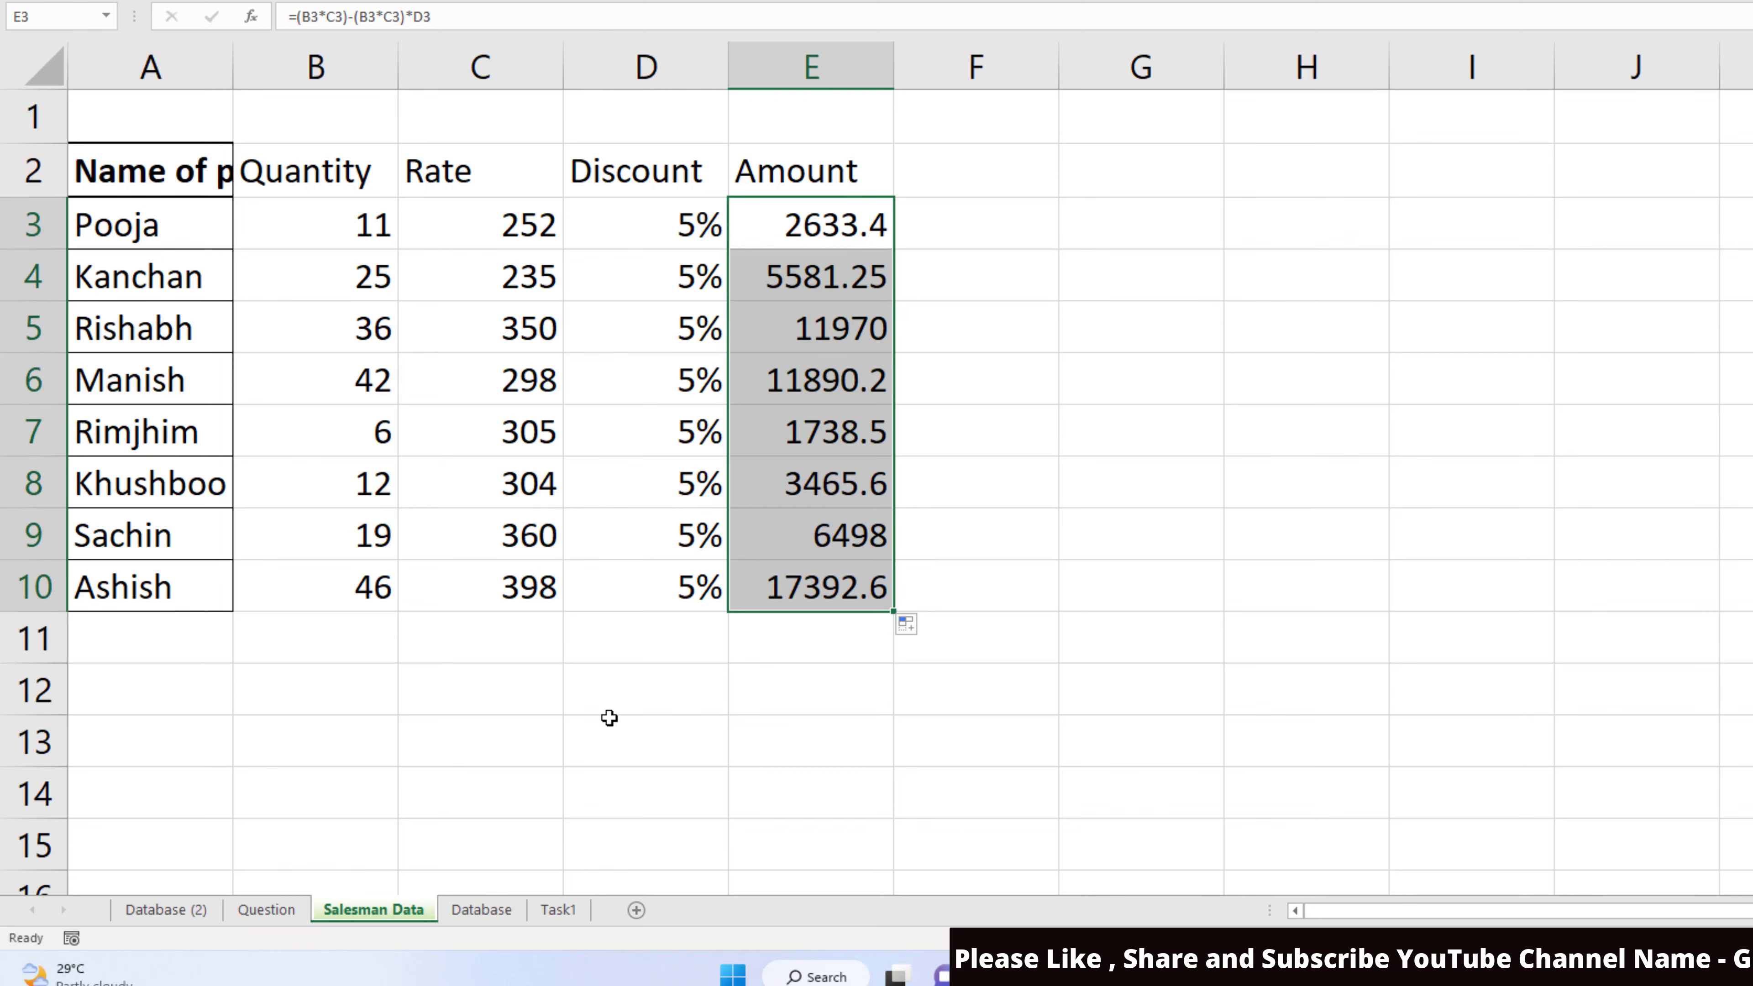
# Step: Check task 9 on the Question sheet, then add a new sheet listing relative, absolute, mixed, 3d and circular in A1:A5
pyautogui.click(266, 912)
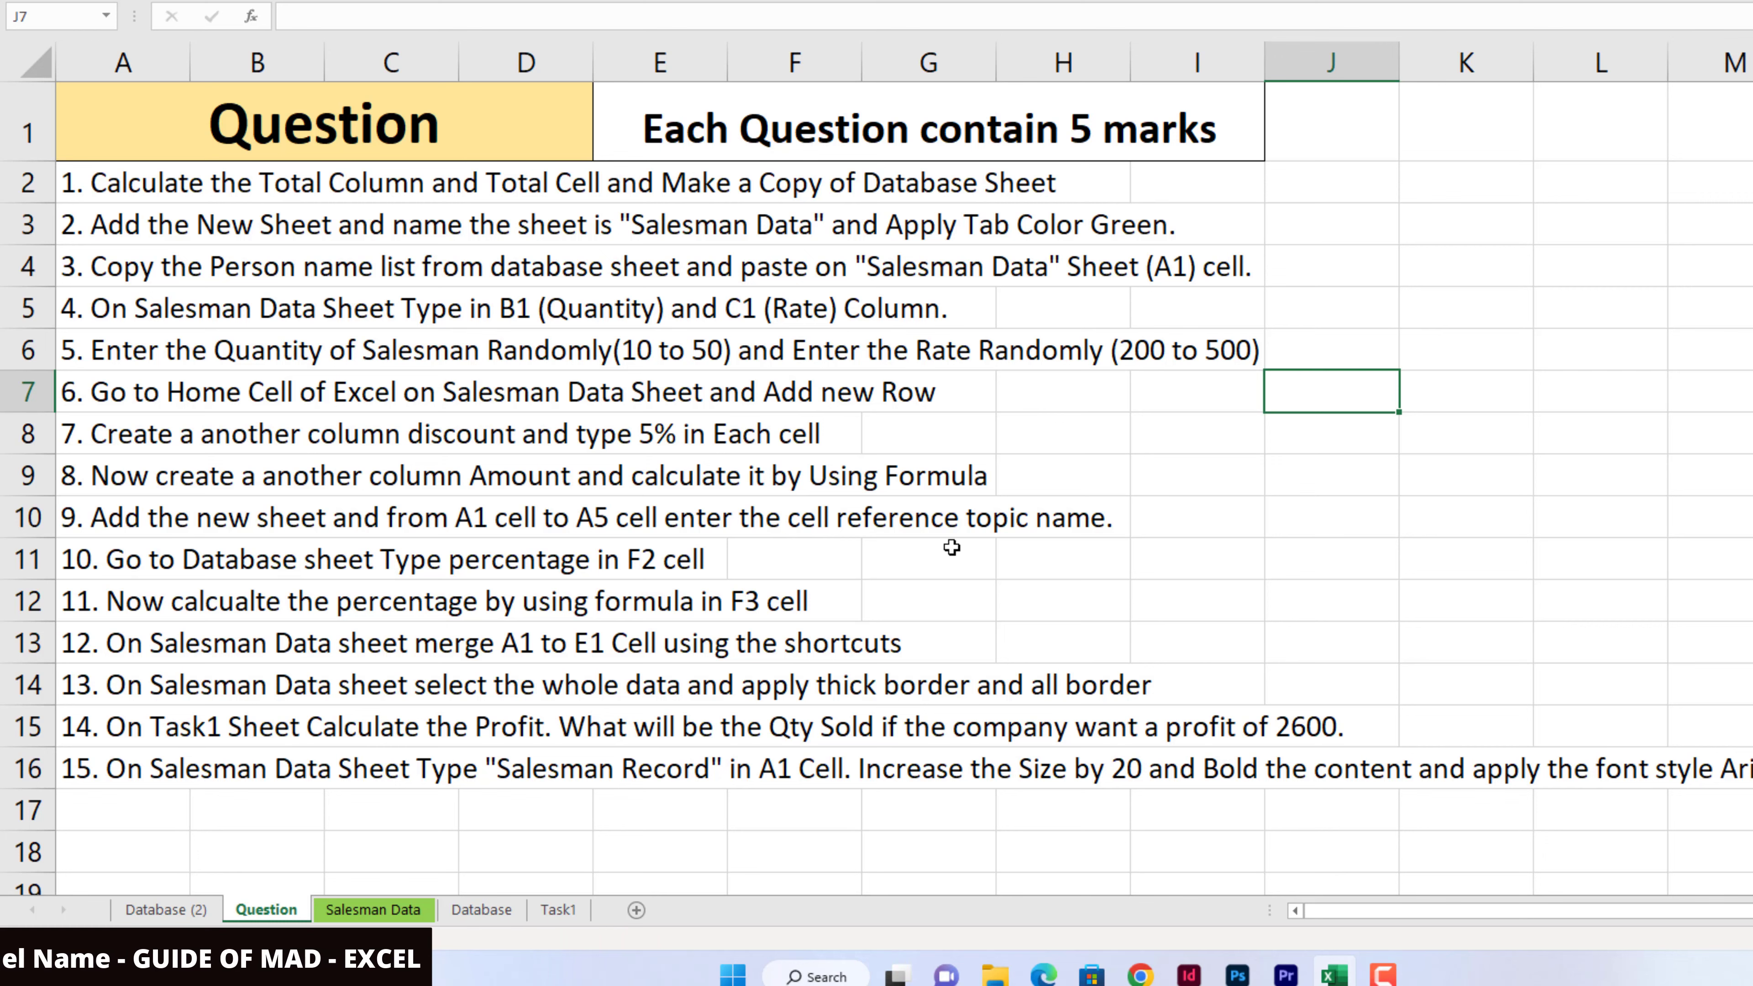
pyautogui.click(636, 910)
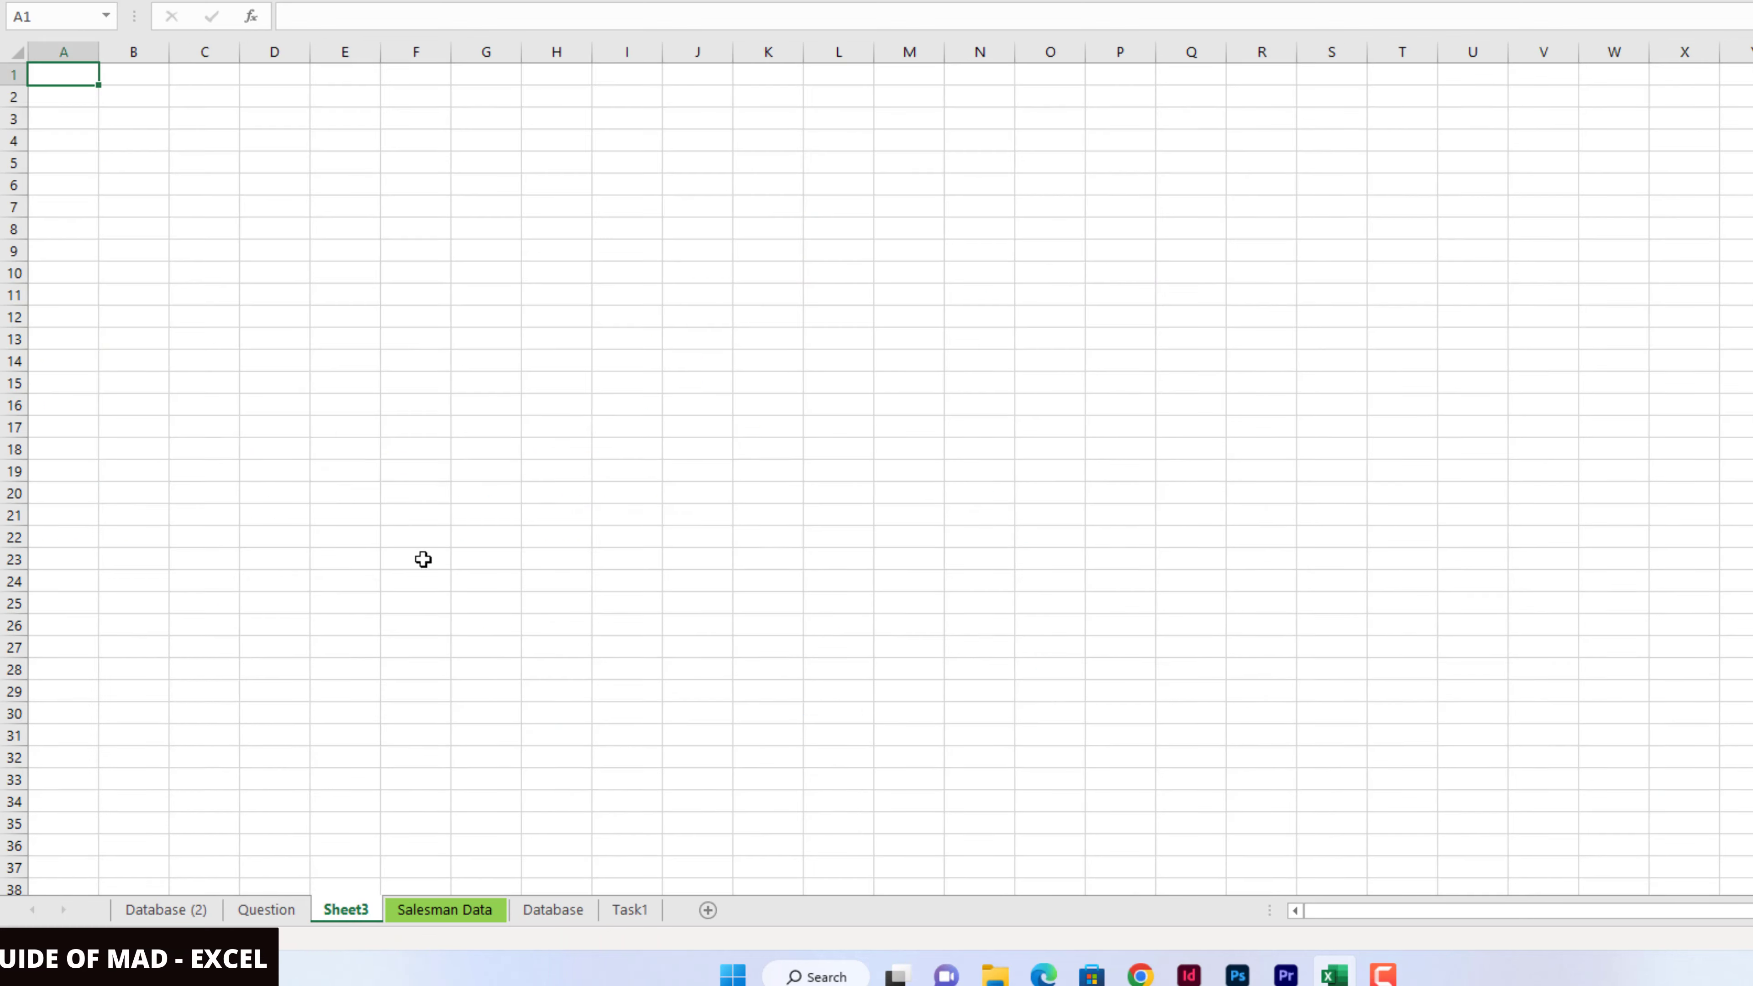
pyautogui.scroll(2, 223, 314)
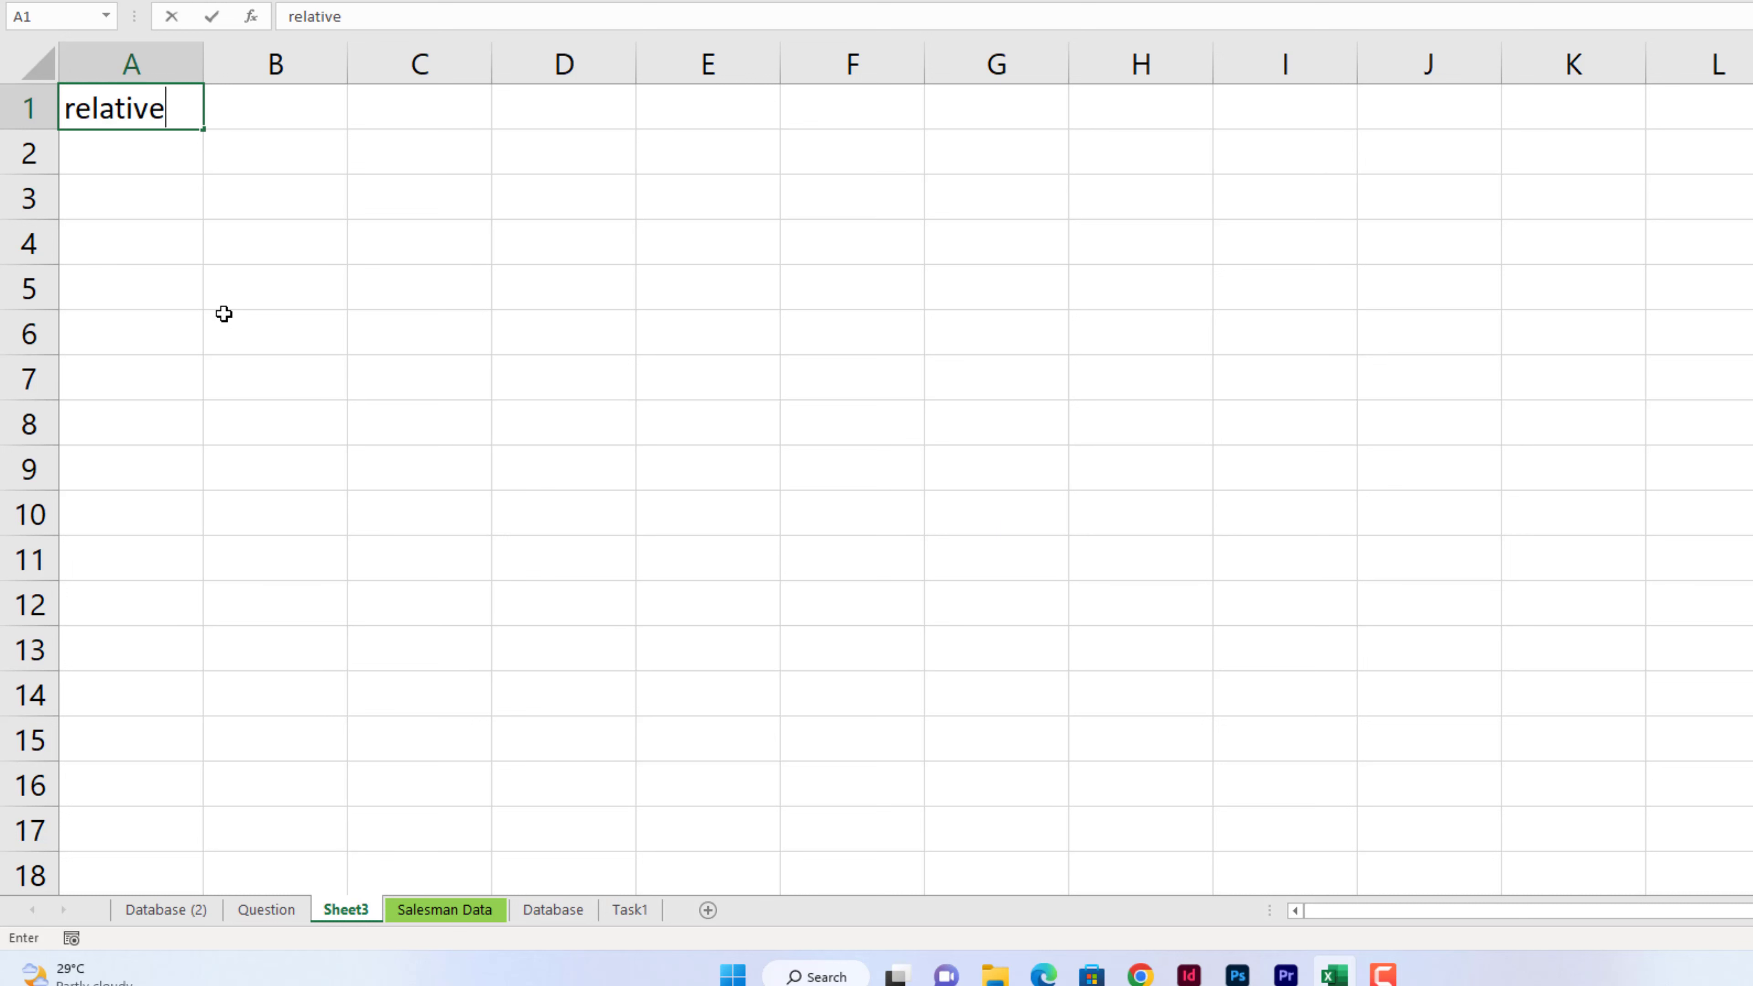
pyautogui.press('Return')
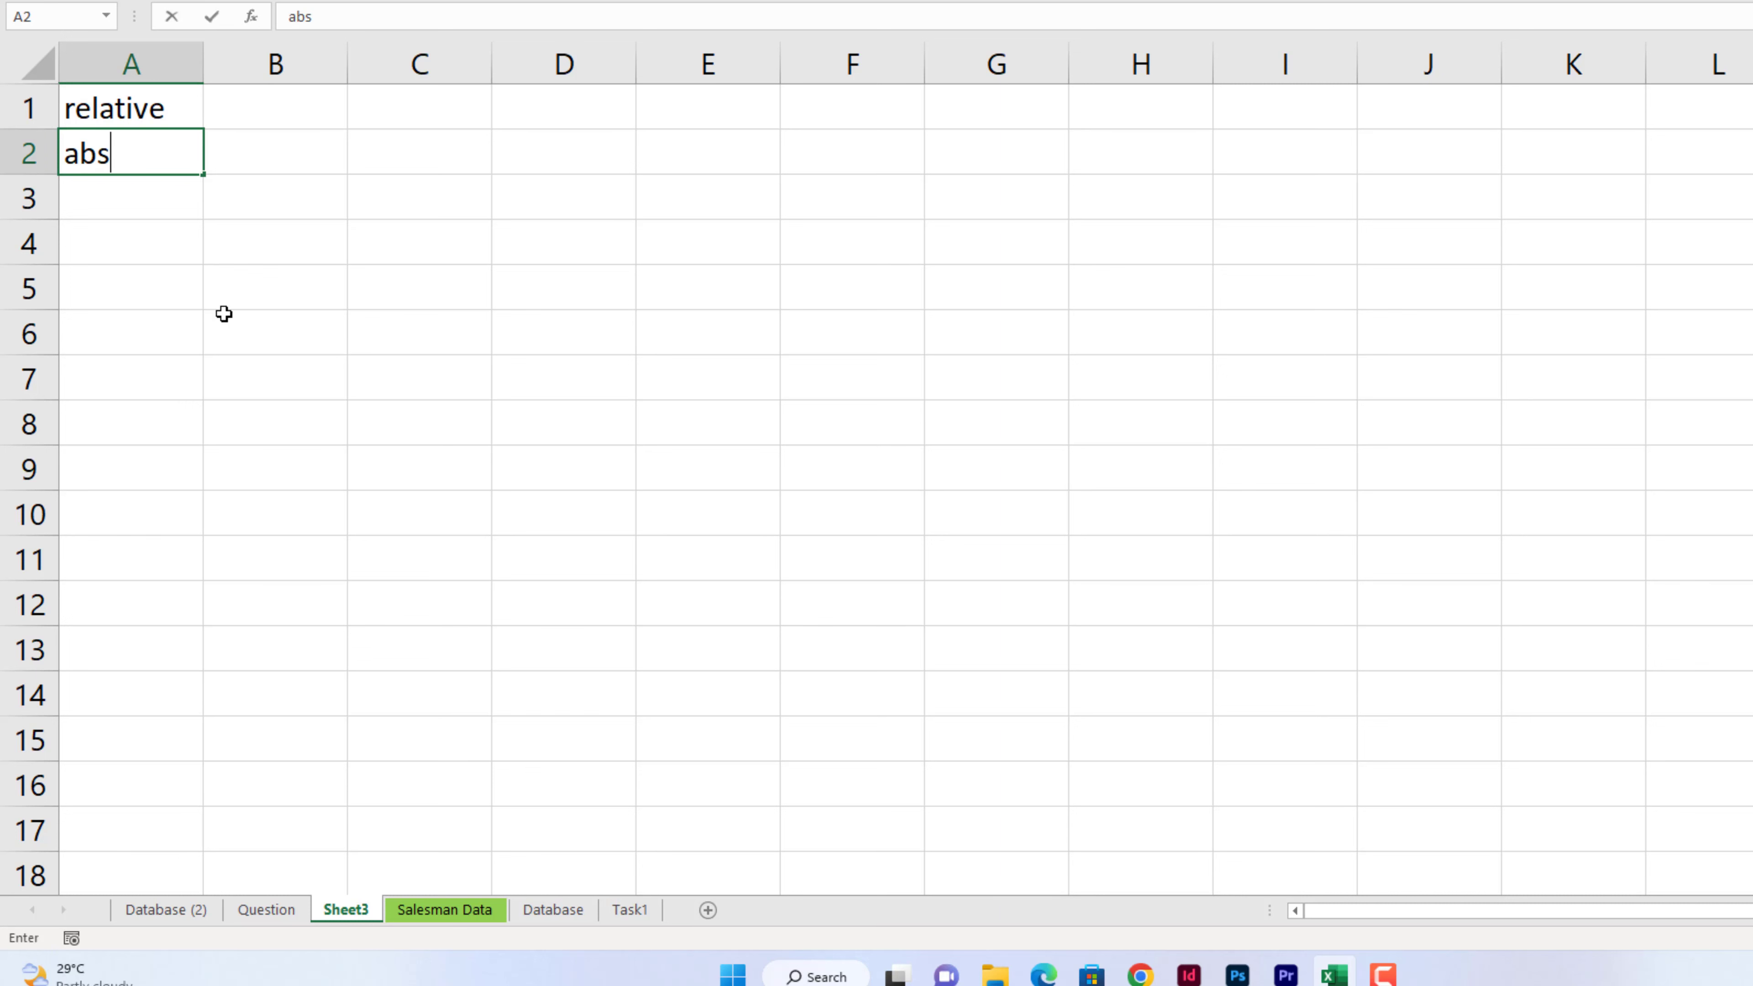
pyautogui.press('Return')
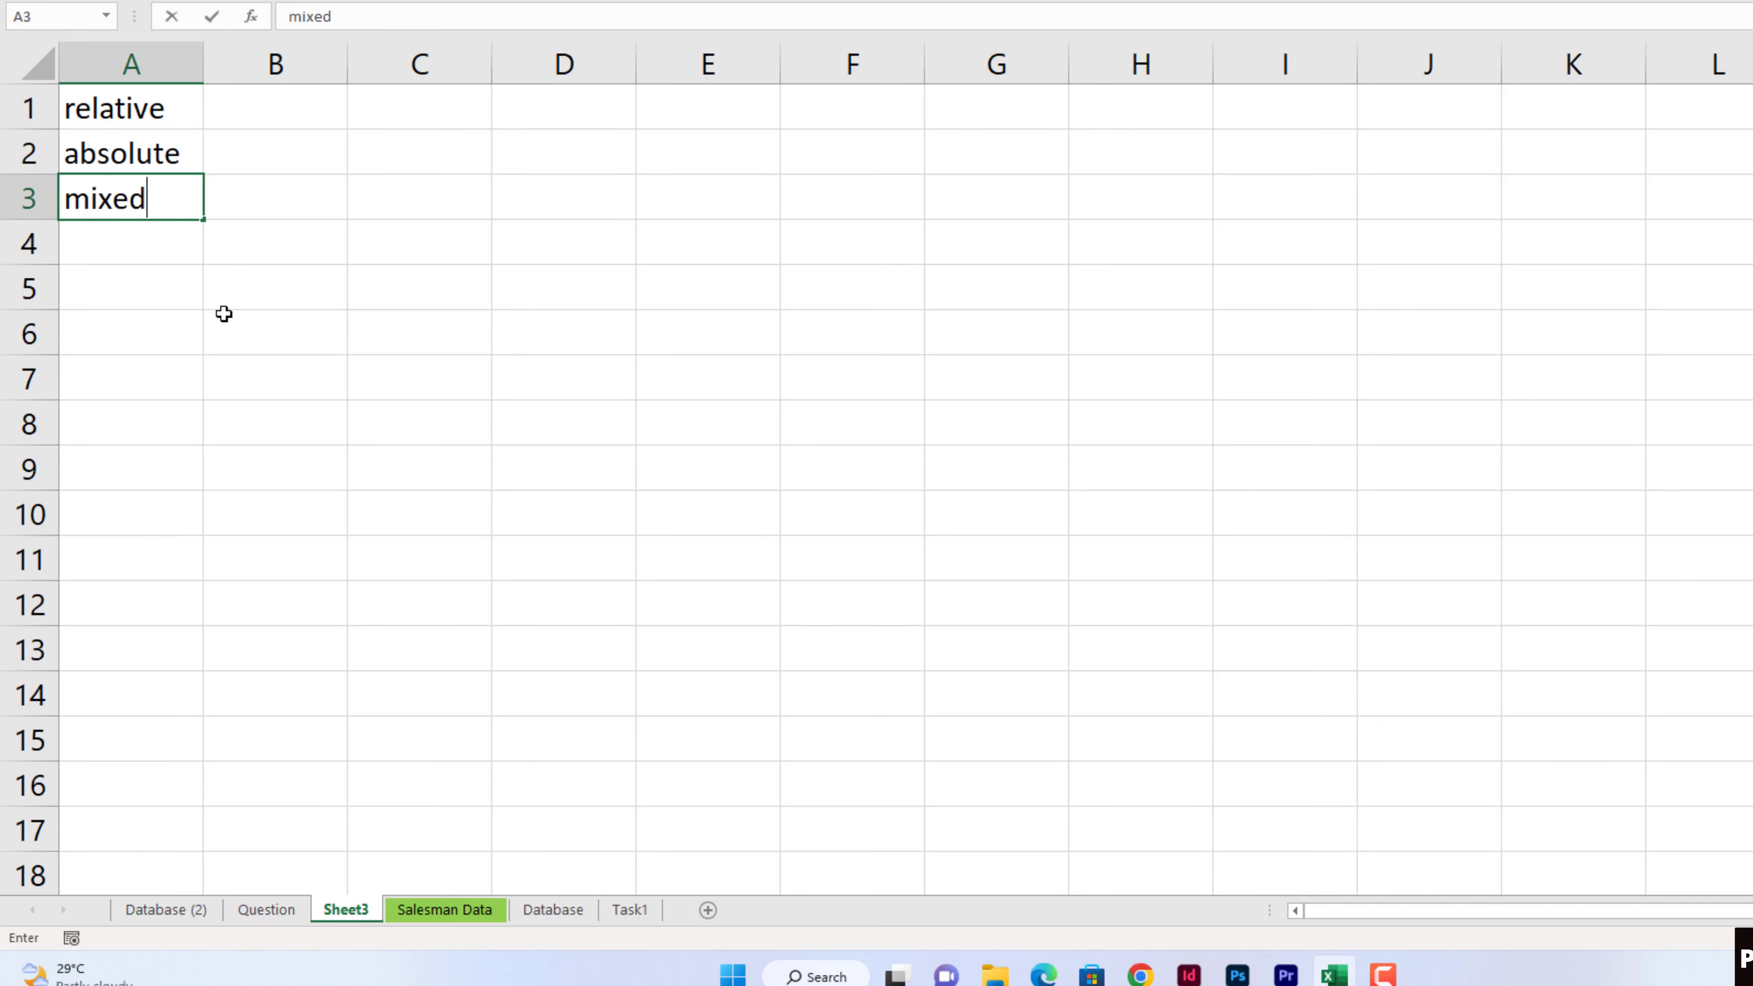
pyautogui.press('Return')
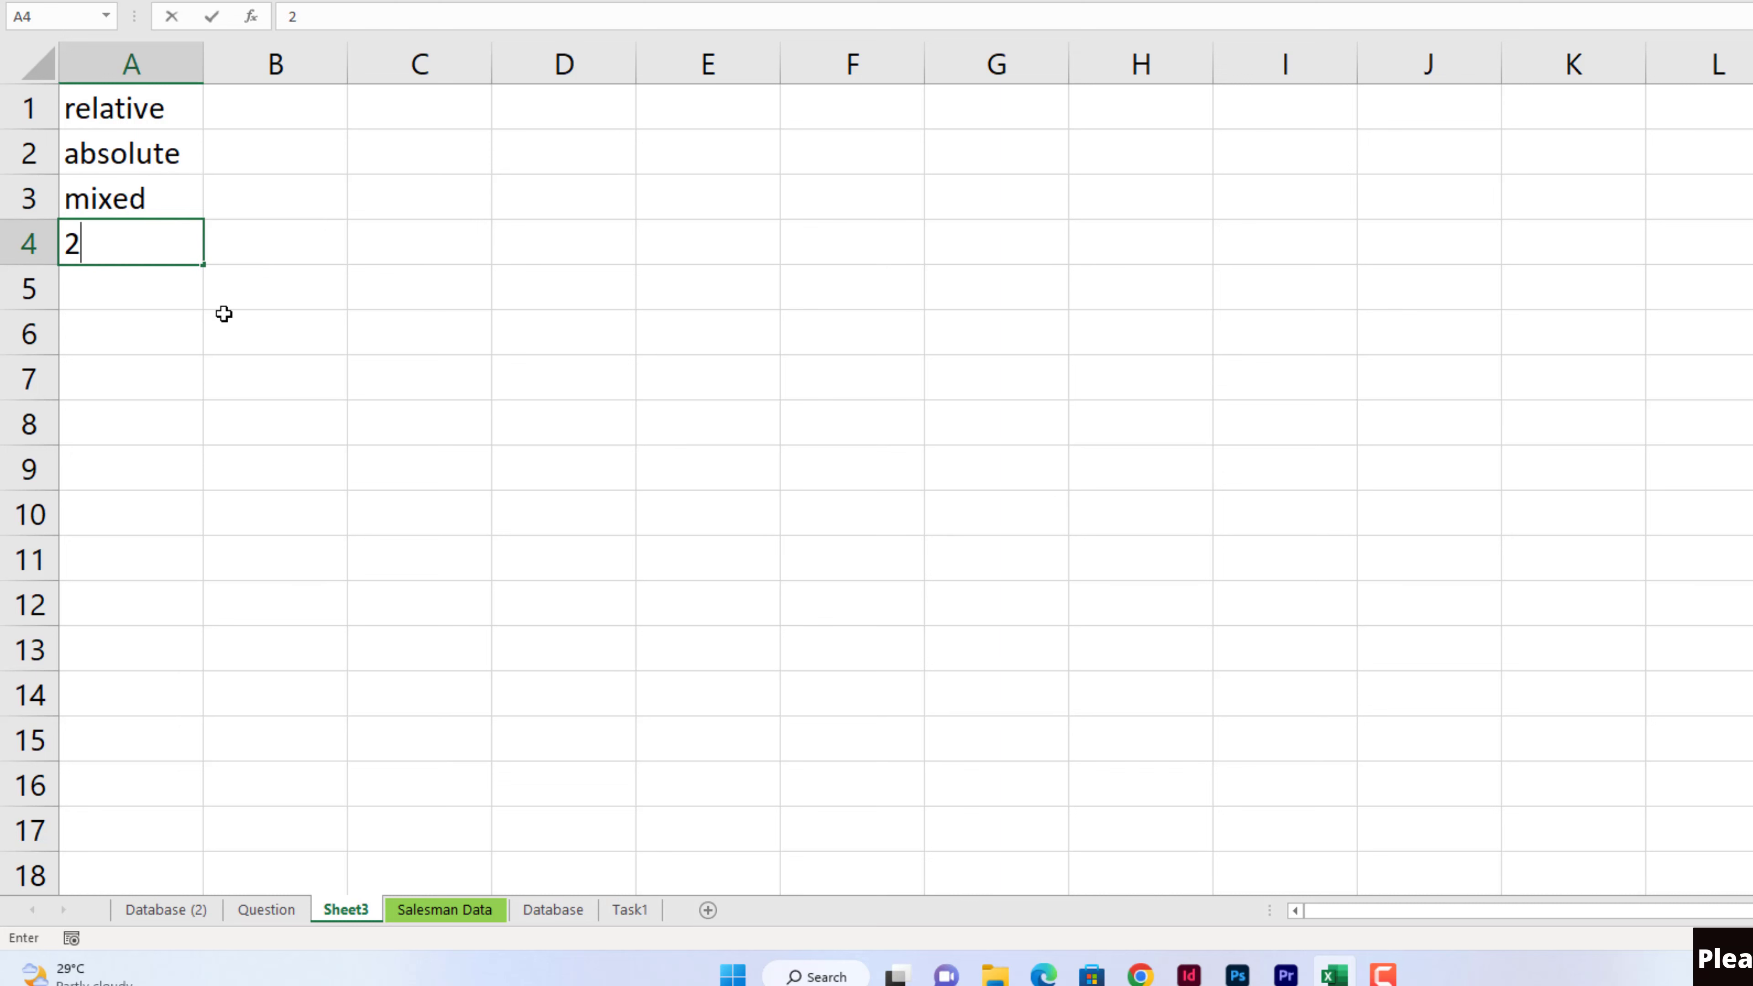
pyautogui.press('Return')
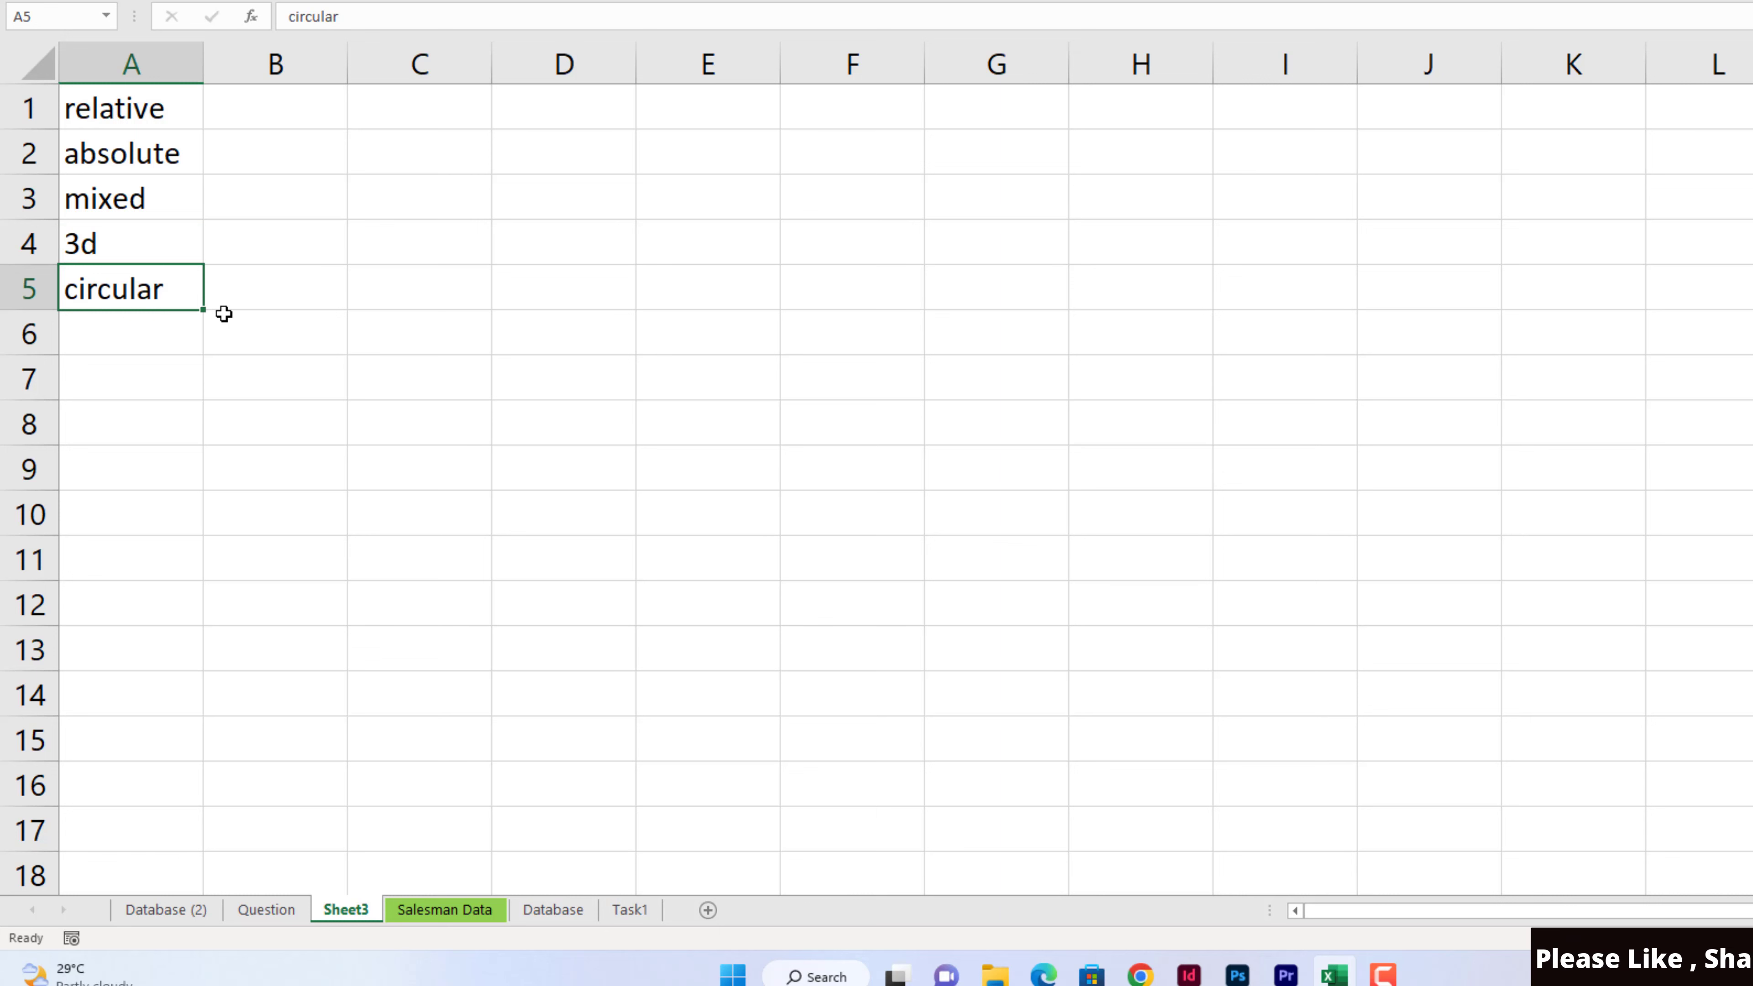
pyautogui.press('Return')
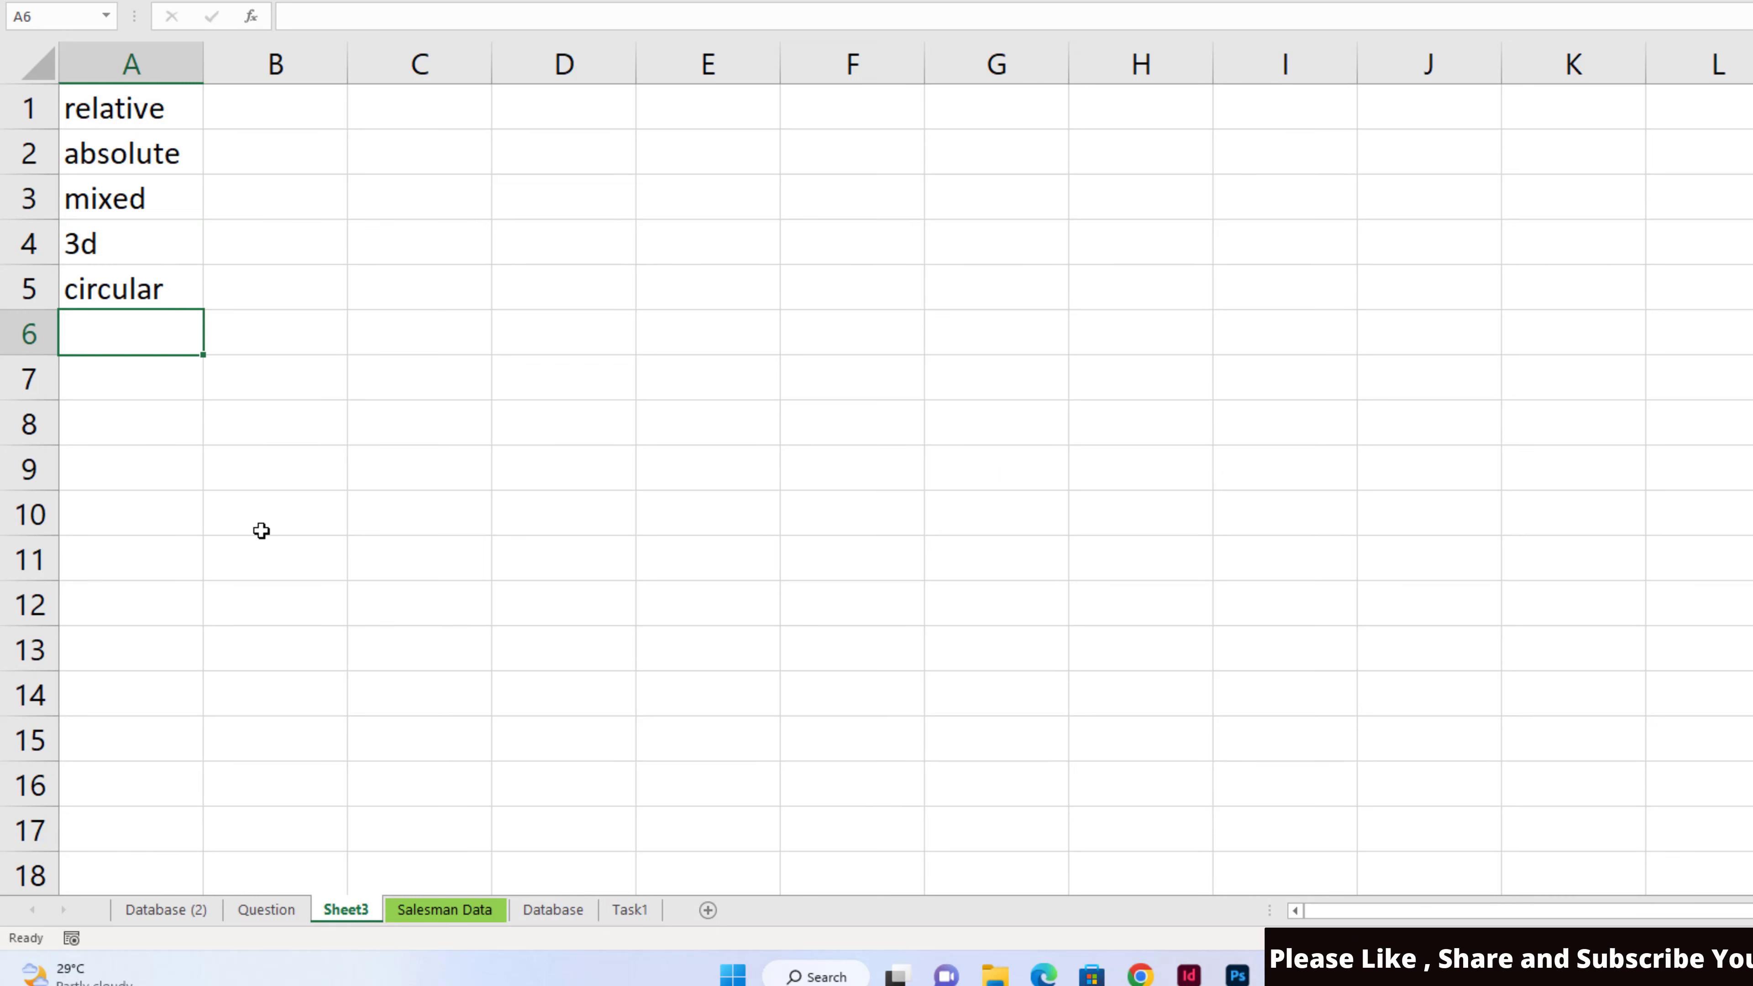
# Step: Check task 10 on the Question sheet and enter the heading "Percentage" in F2 of the Database sheet
pyautogui.click(262, 909)
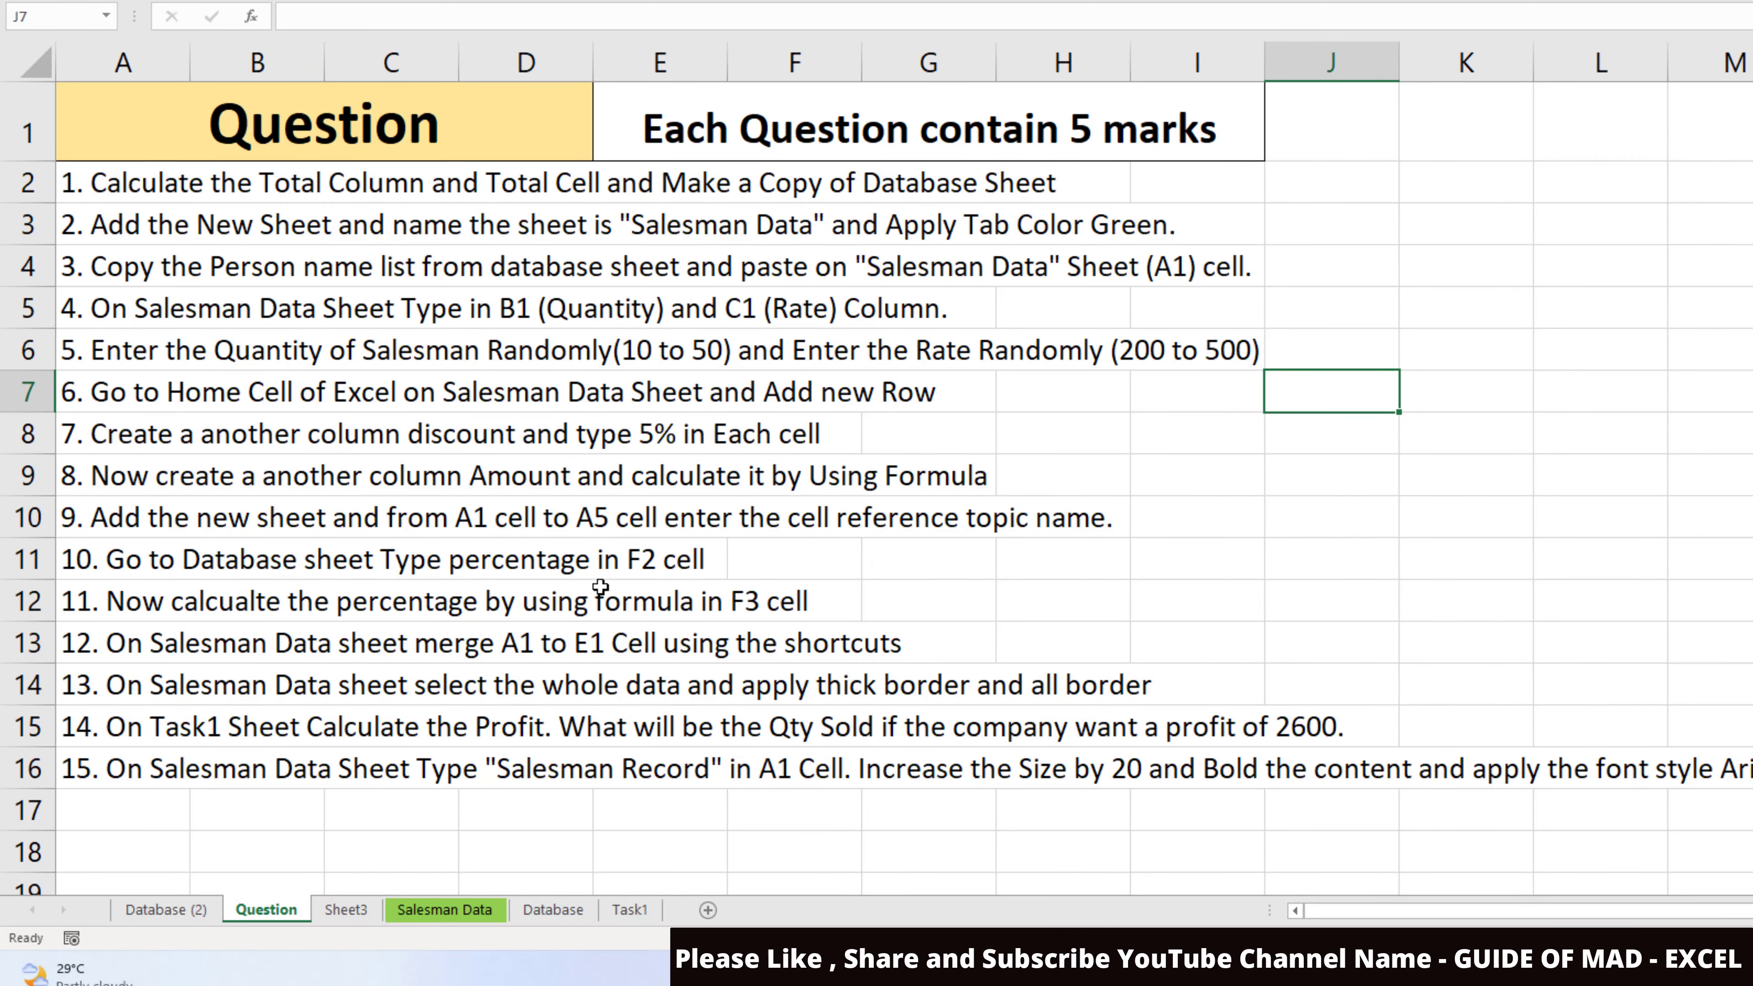
pyautogui.click(542, 910)
pyautogui.click(946, 176)
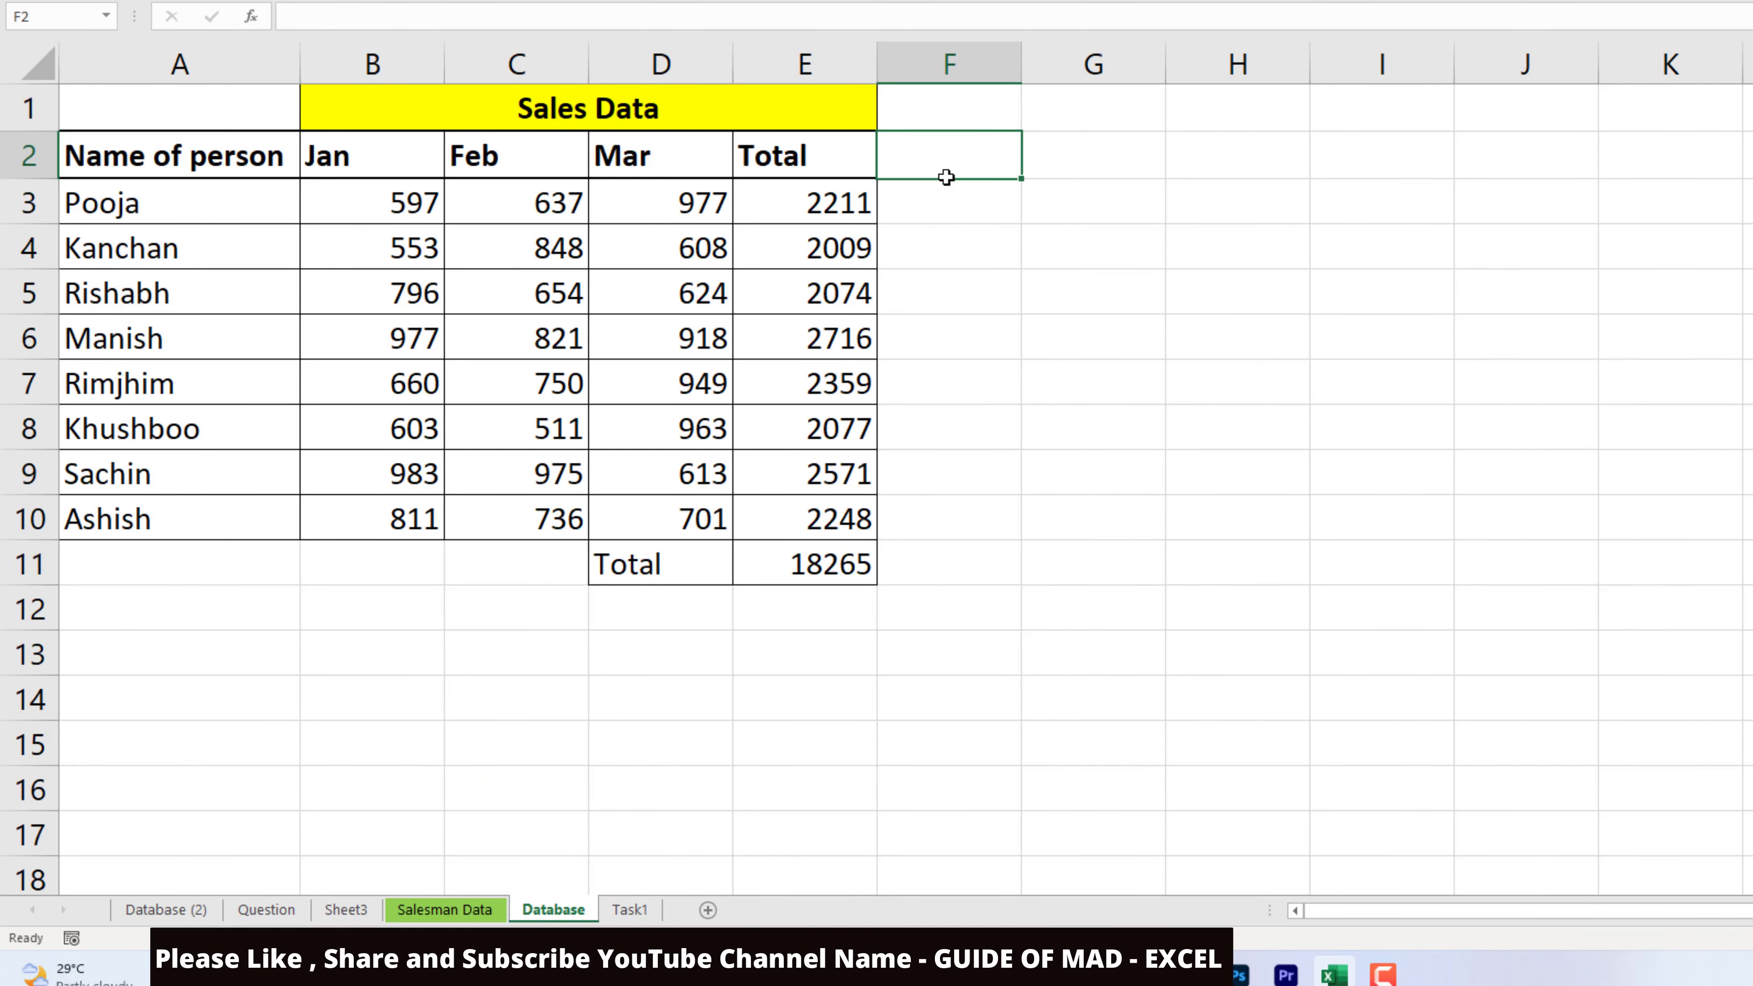
pyautogui.write('Pe')
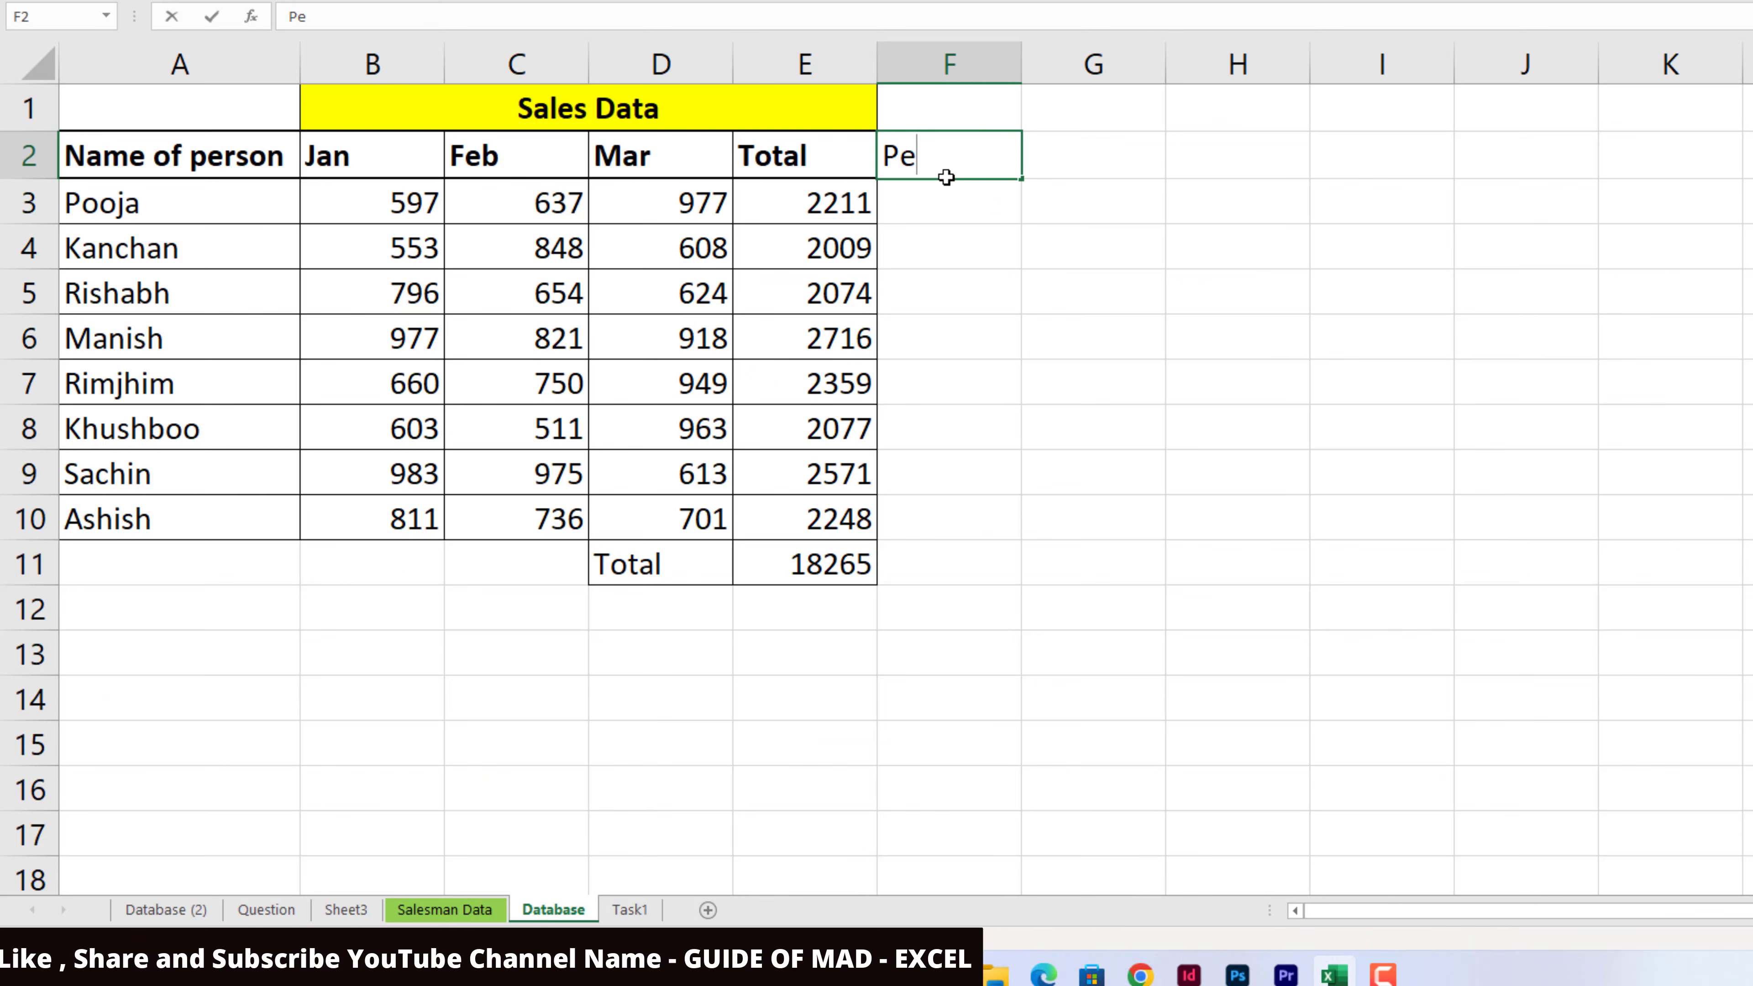
pyautogui.write('rcent')
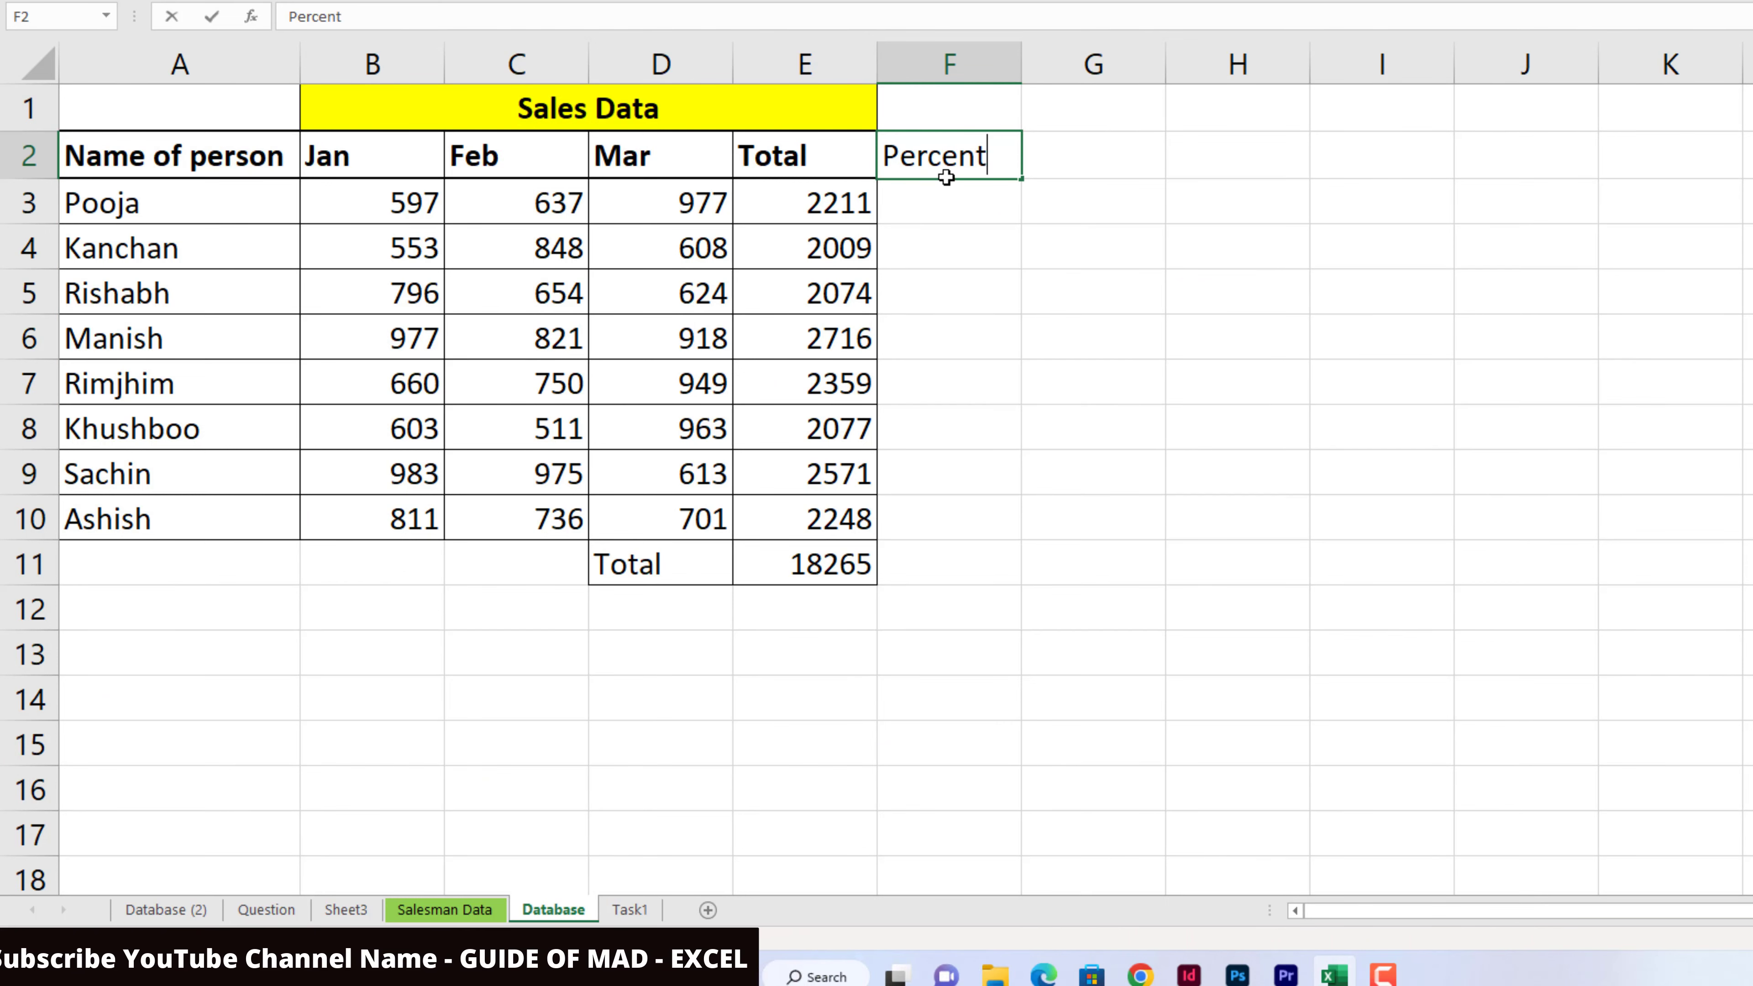
pyautogui.write('age')
pyautogui.press('Return')
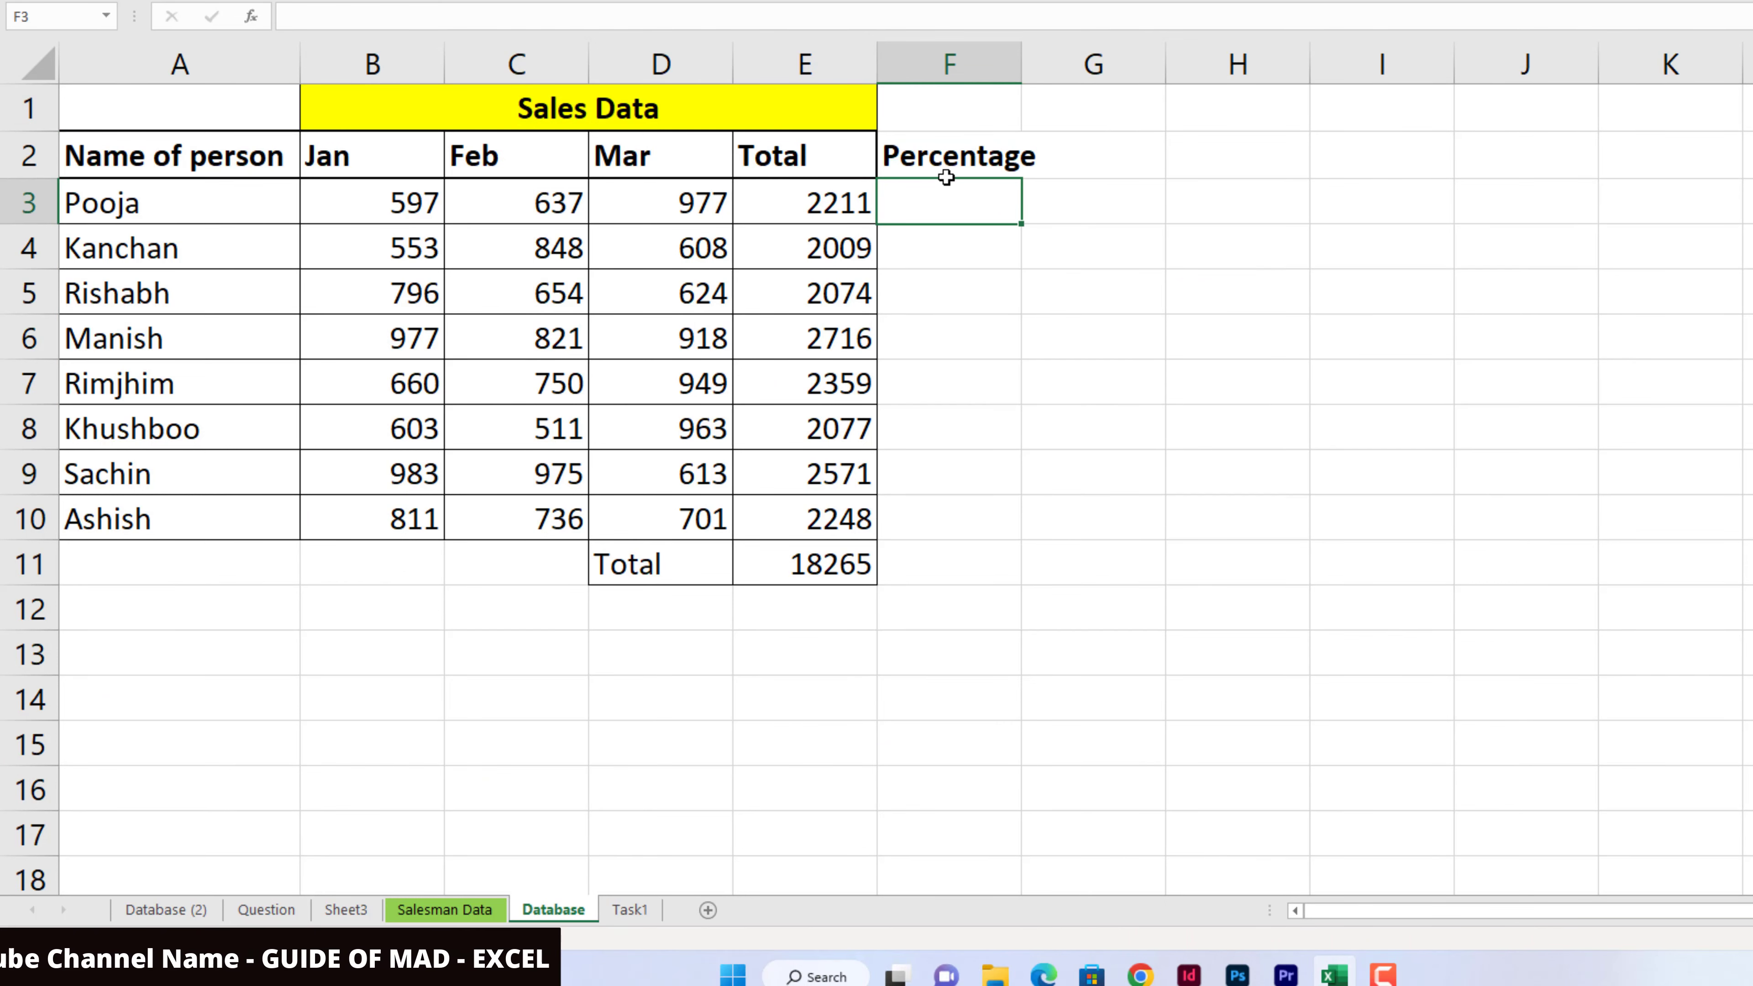
# Step: Following task 11, calculate each person's share of the total in Database F3 with =E3/$E$11 and fill the formula down through F10
pyautogui.click(264, 910)
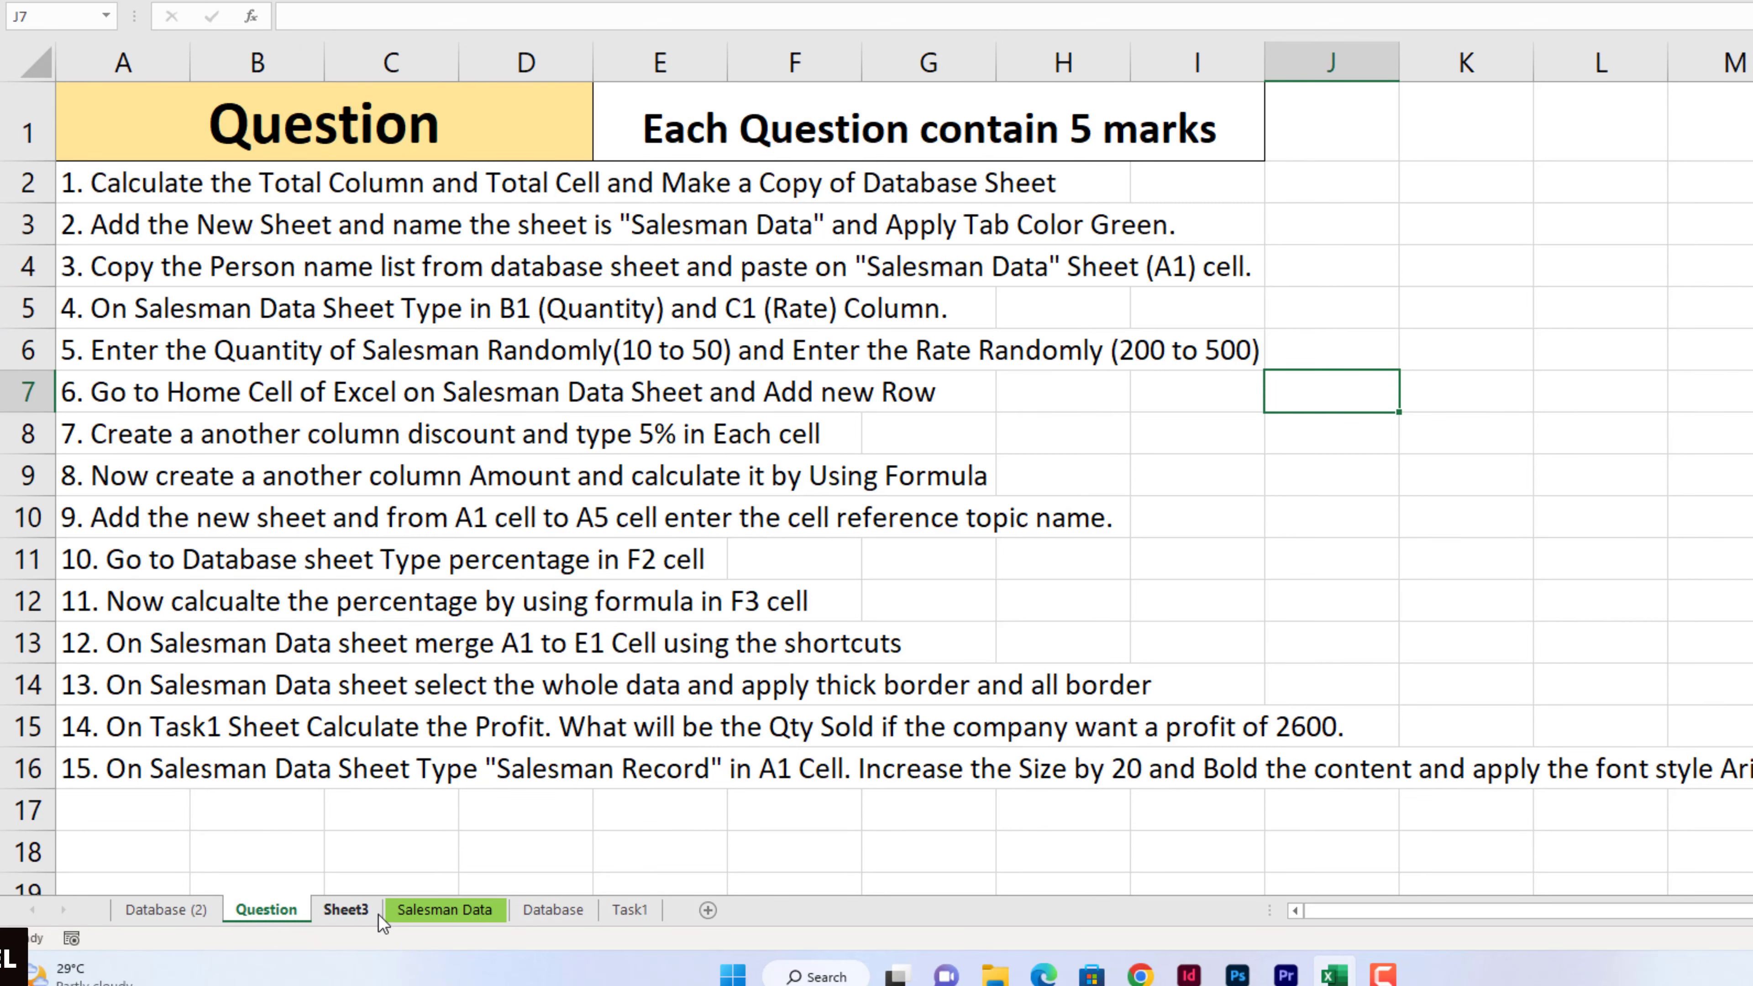
pyautogui.click(553, 910)
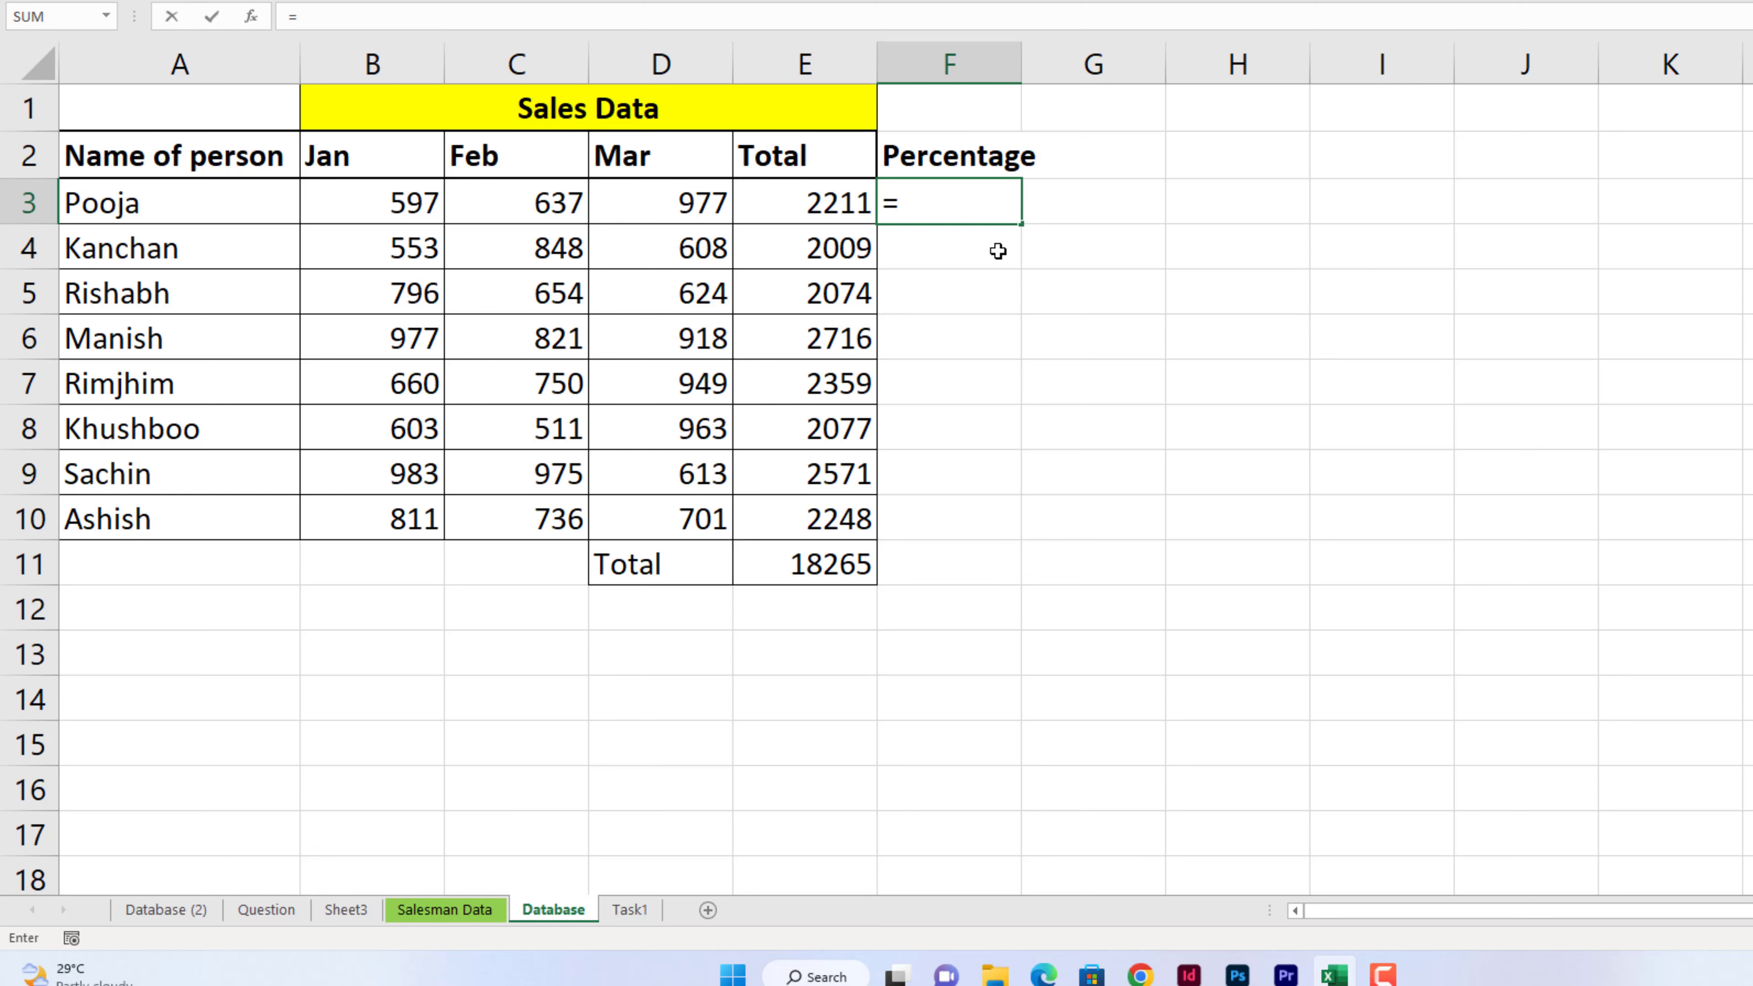
pyautogui.press('Left')
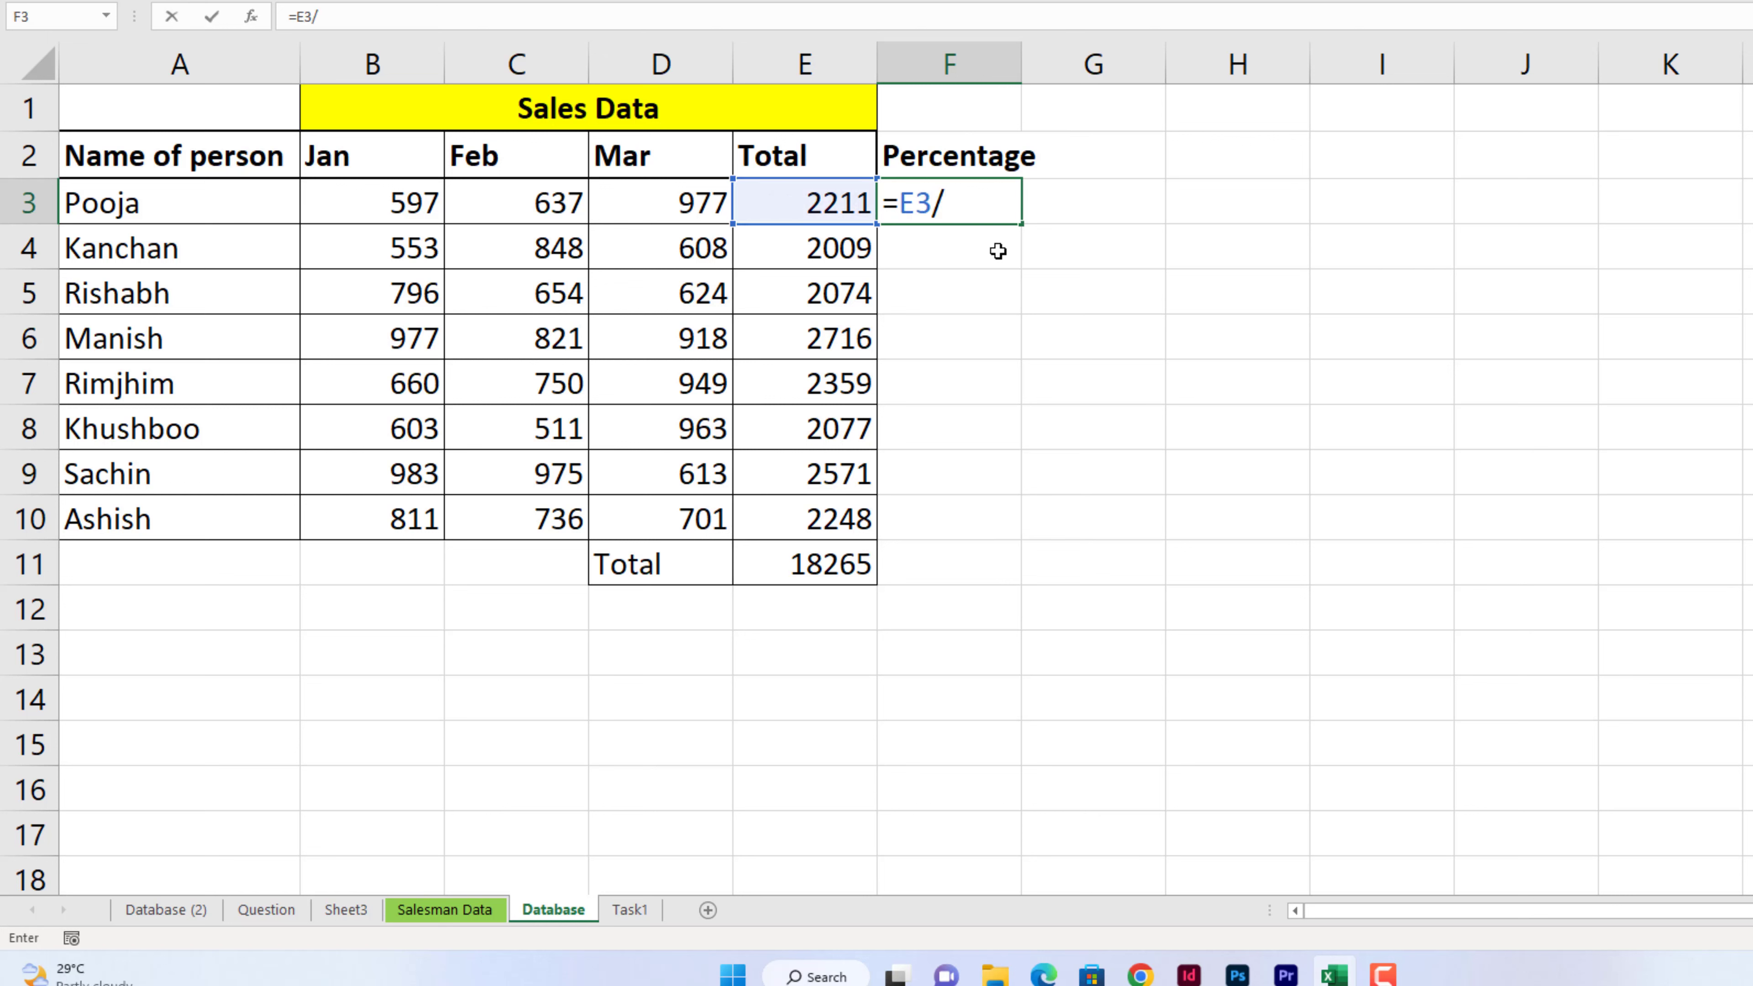
pyautogui.click(818, 575)
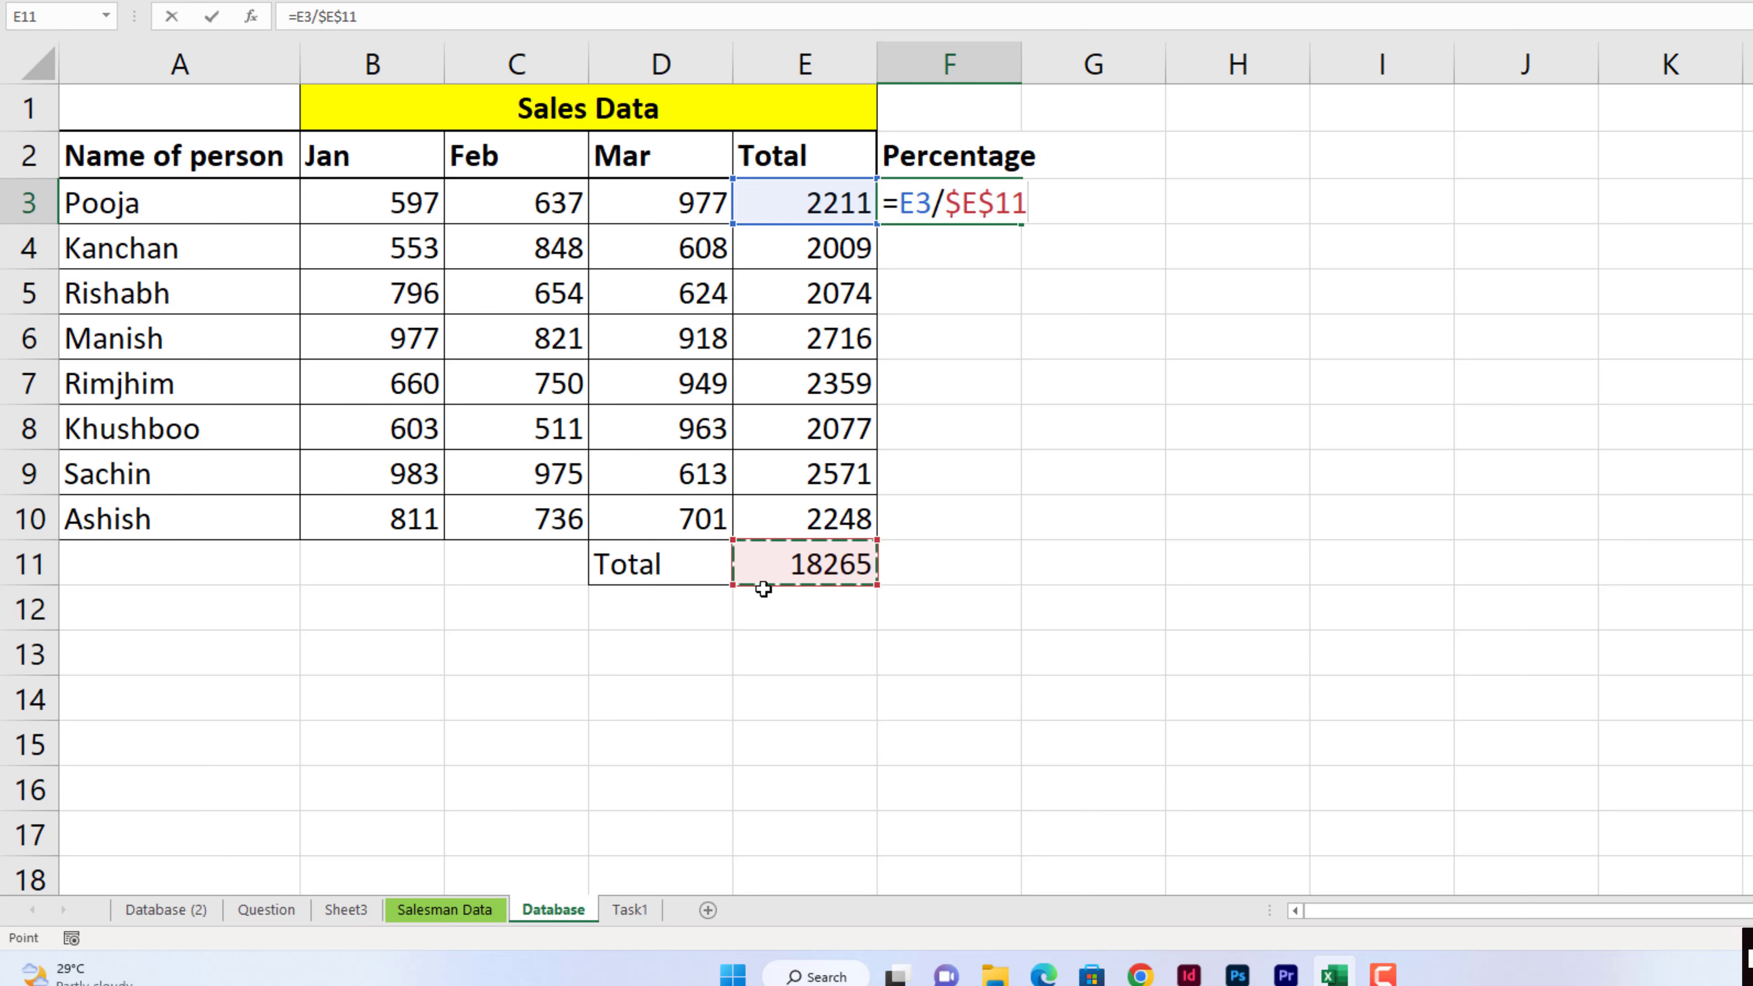
pyautogui.press('Return')
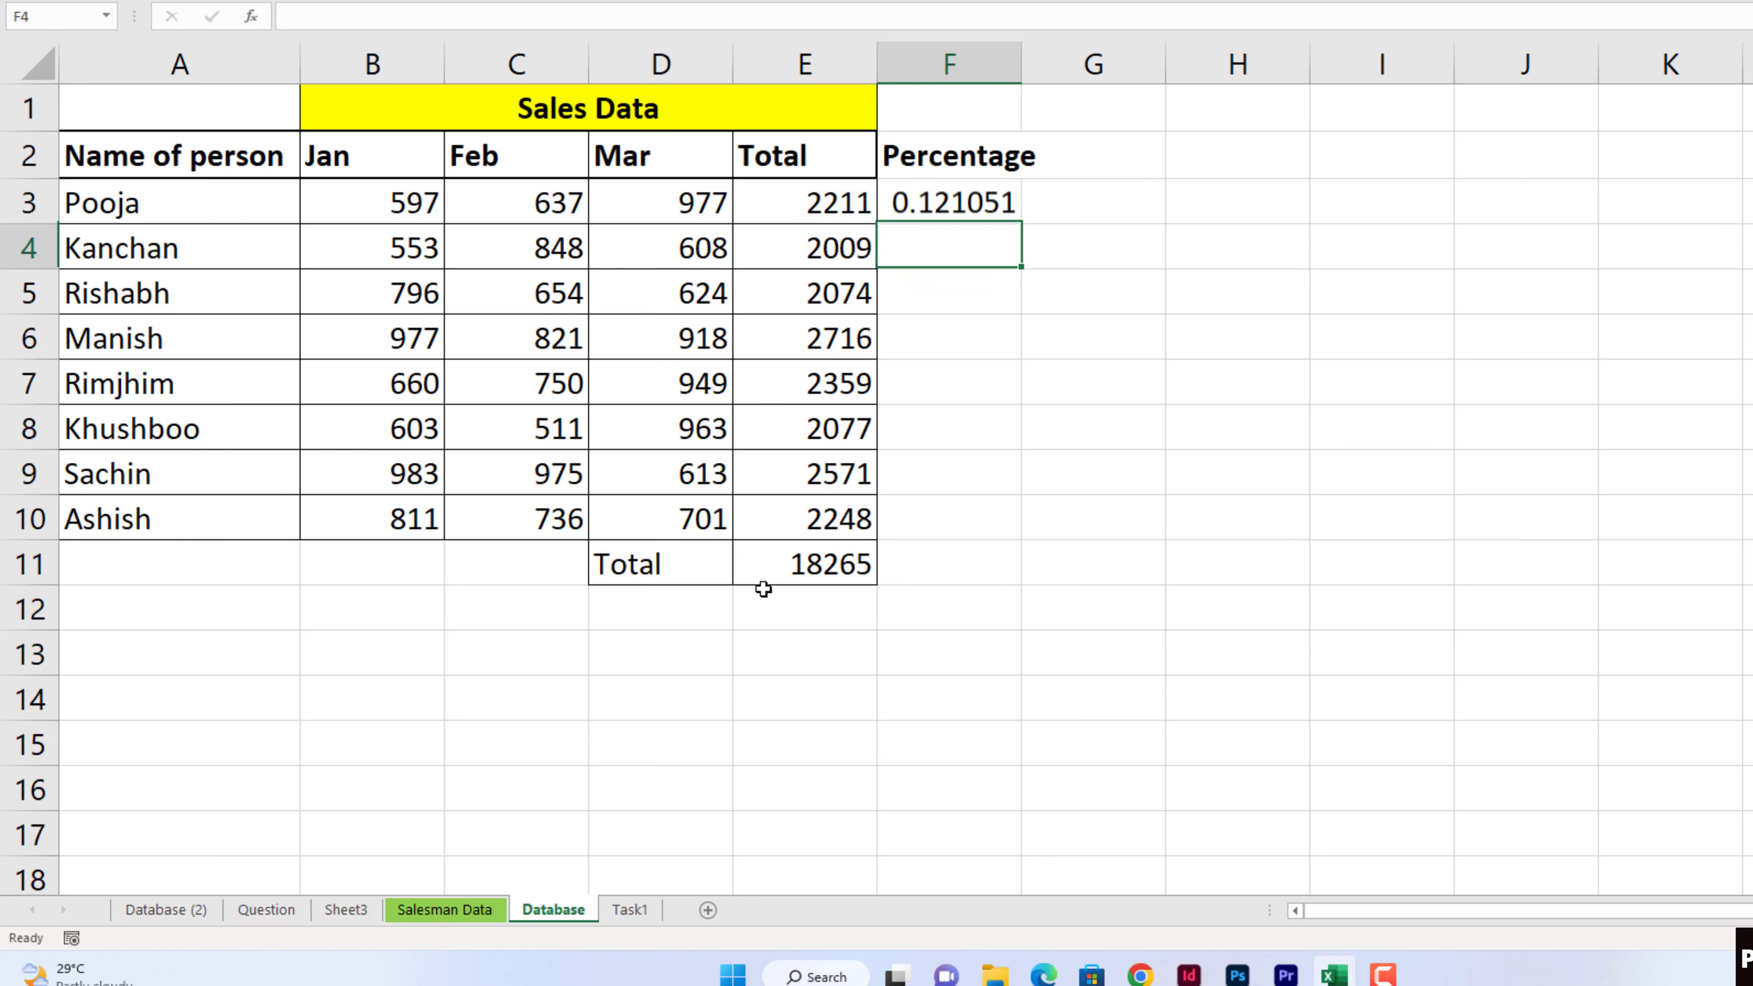
pyautogui.click(978, 215)
pyautogui.moveTo(1019, 224); pyautogui.dragTo(1011, 540)
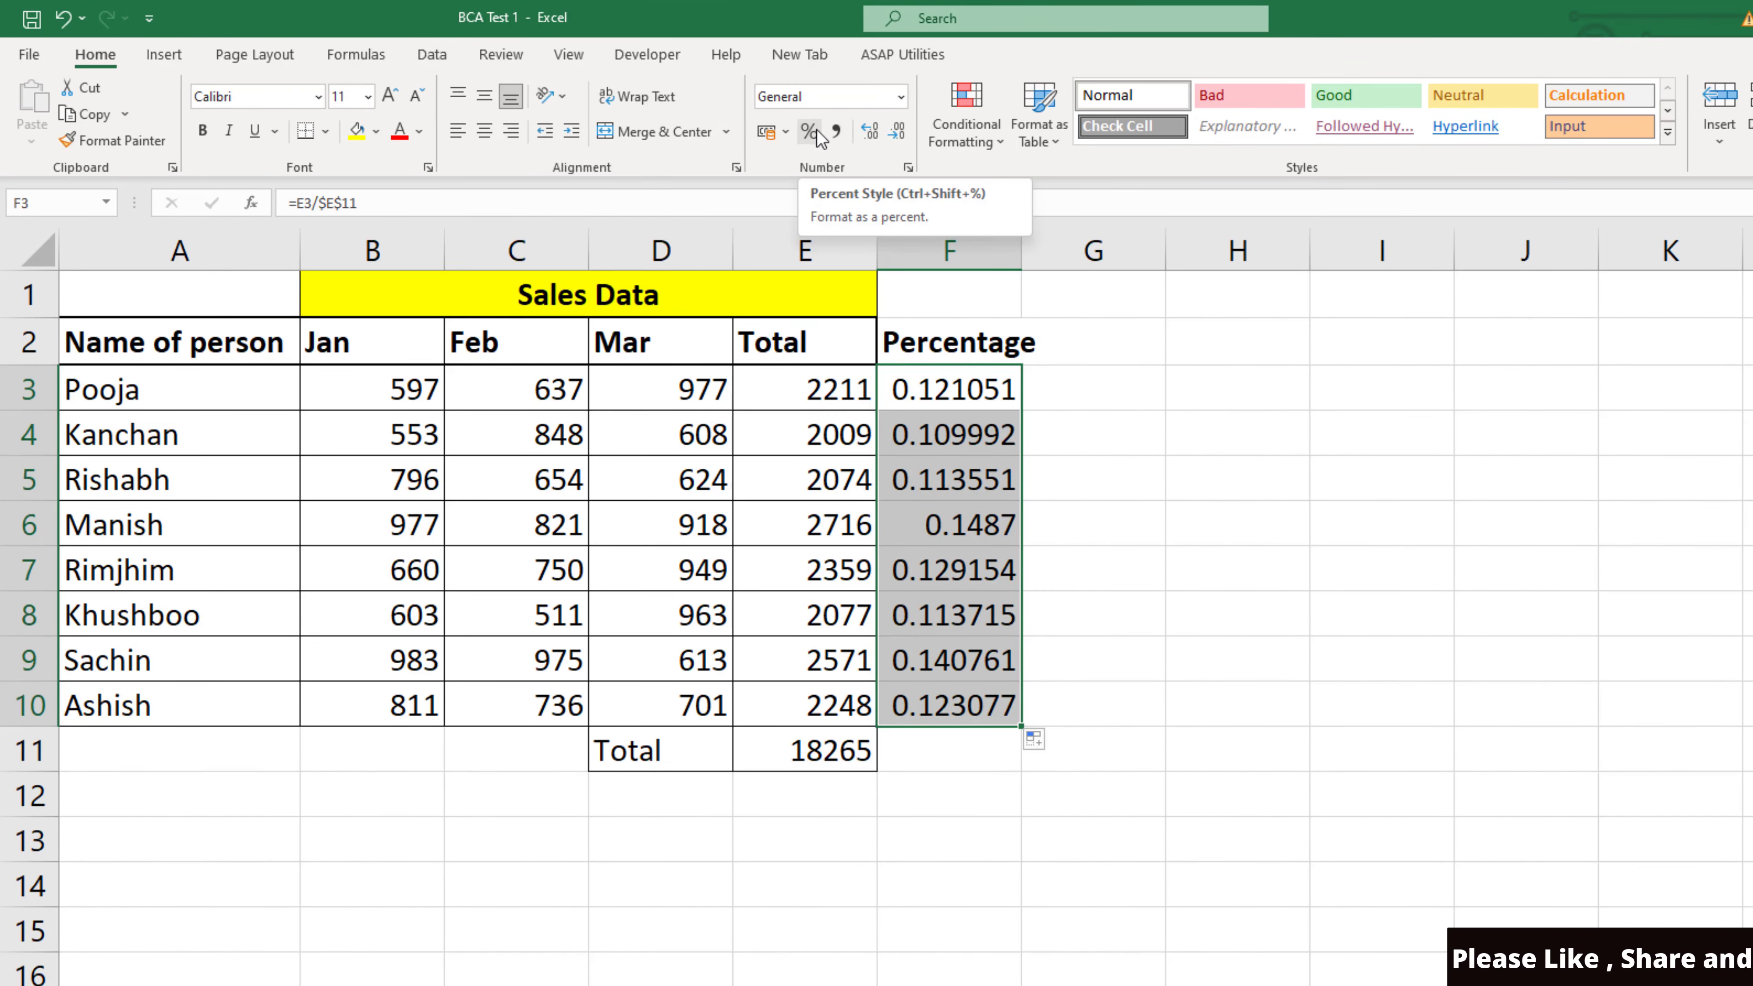
# Step: Format the Percentage values in F3:F10 as percentages with two decimal places
pyautogui.click(817, 132)
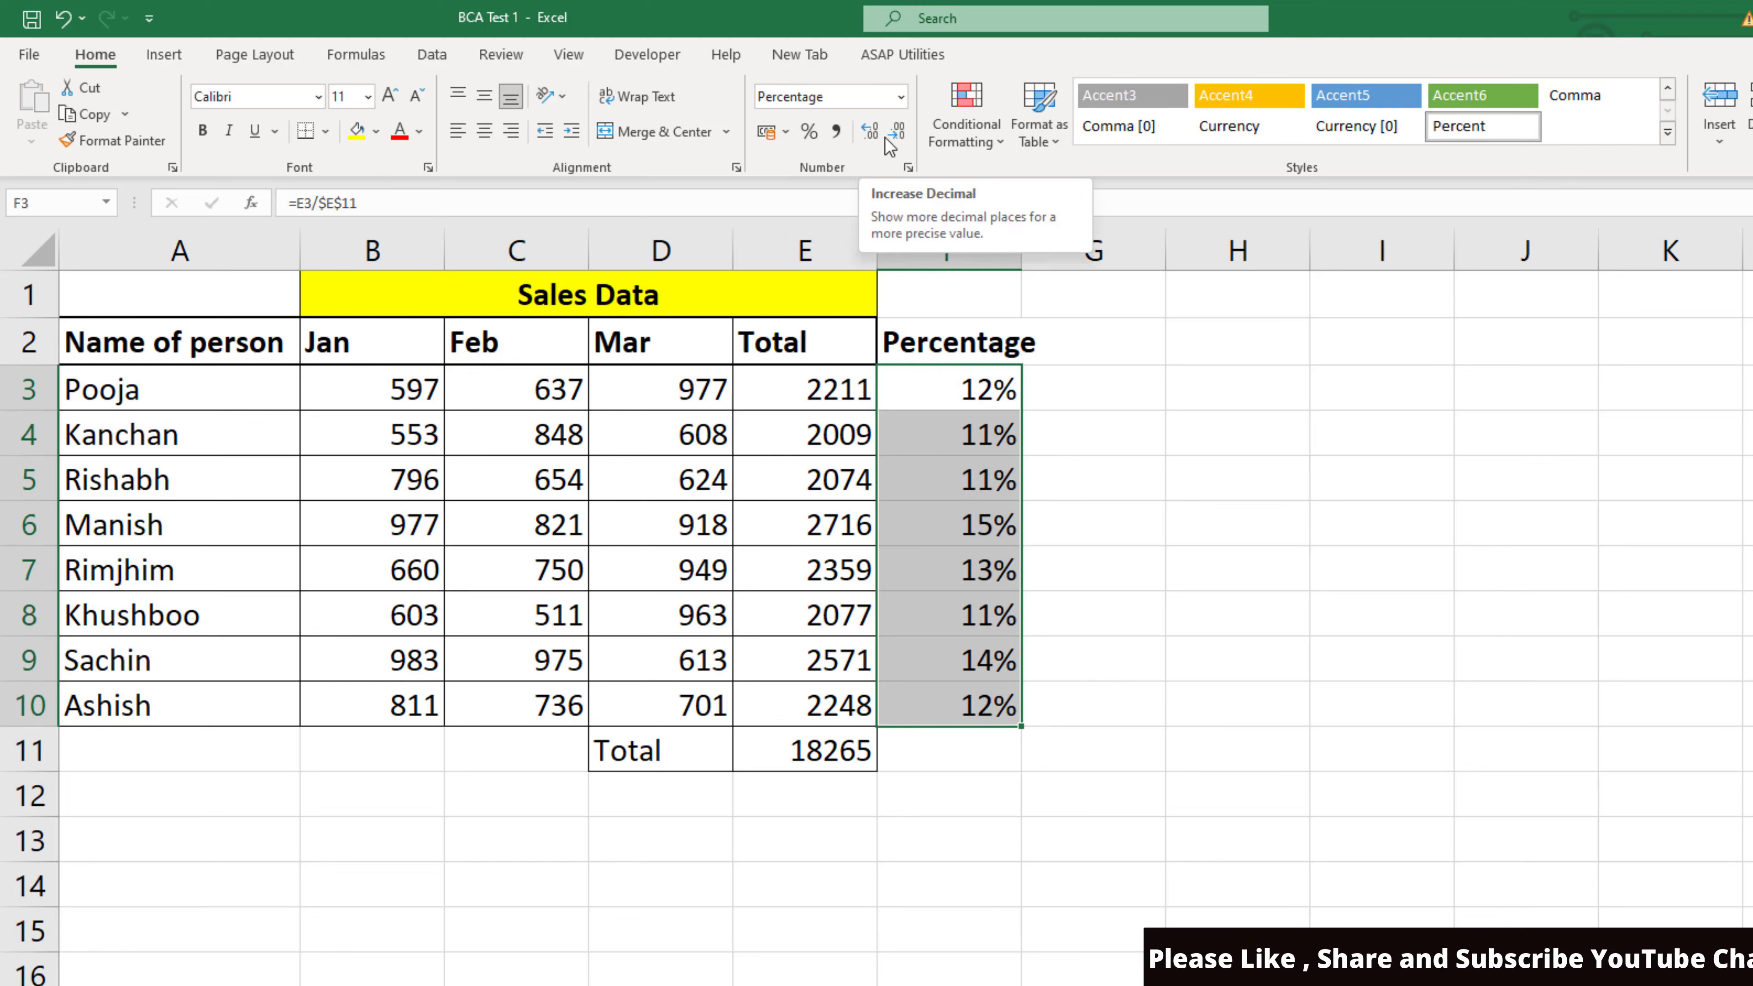
pyautogui.click(863, 136)
pyautogui.click(863, 137)
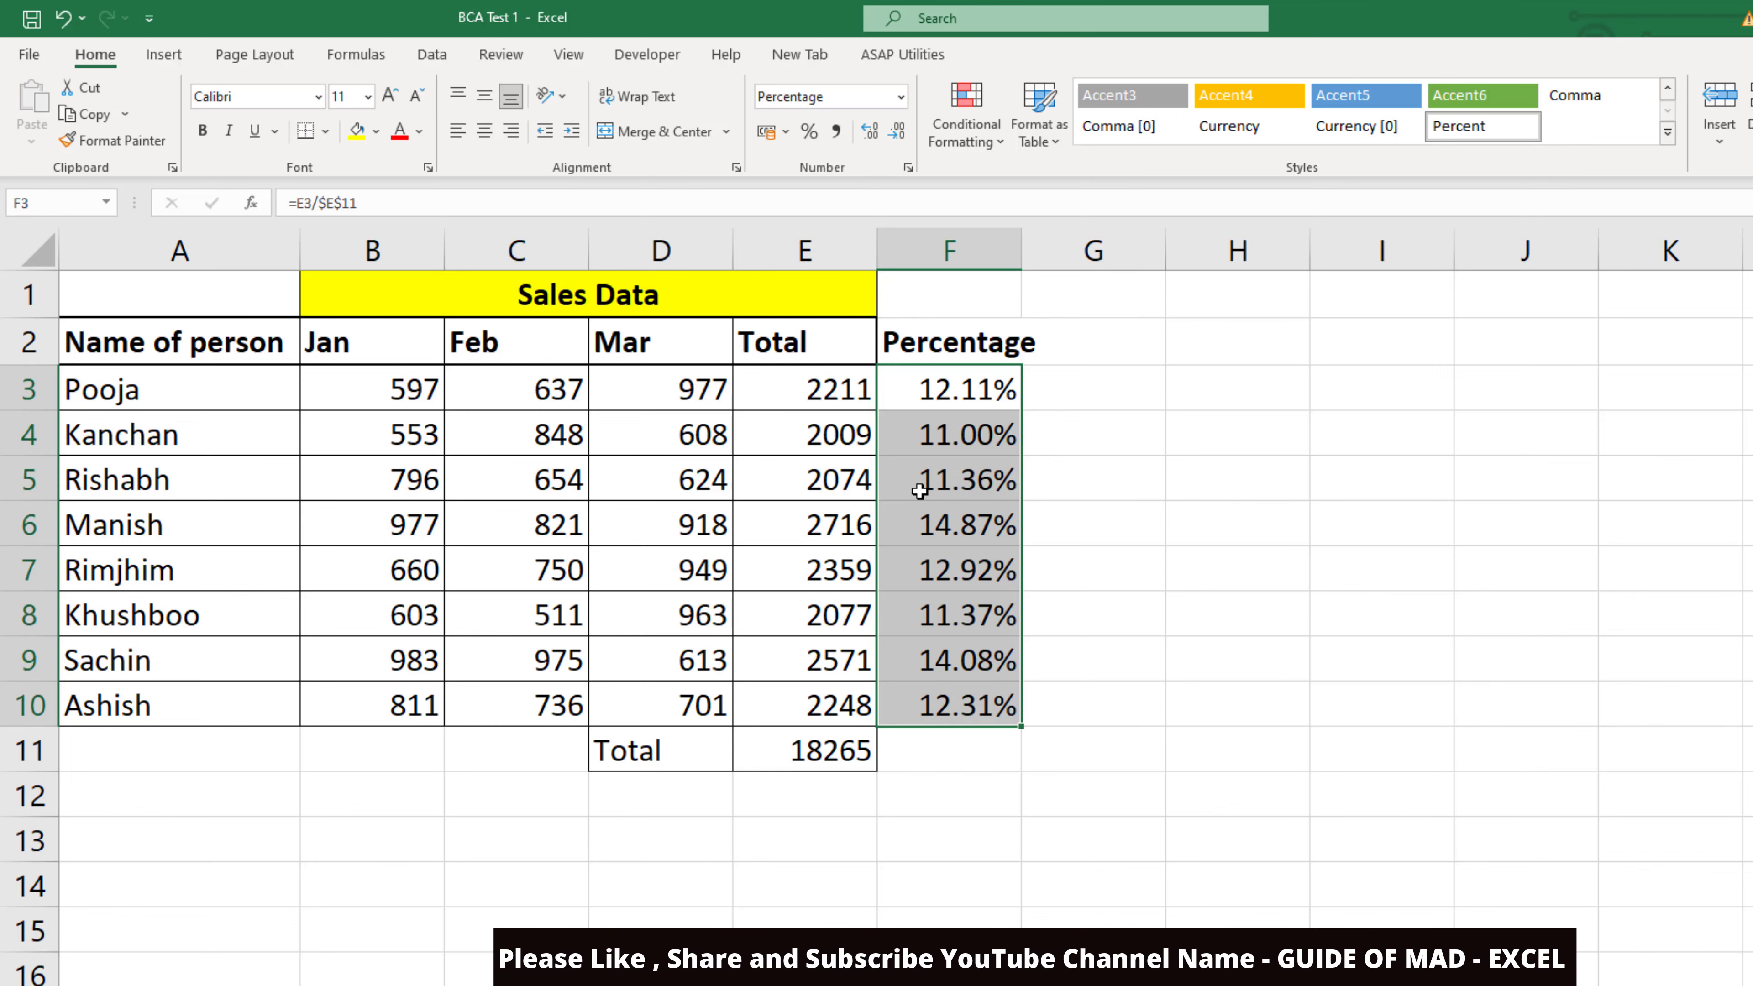
pyautogui.click(911, 611)
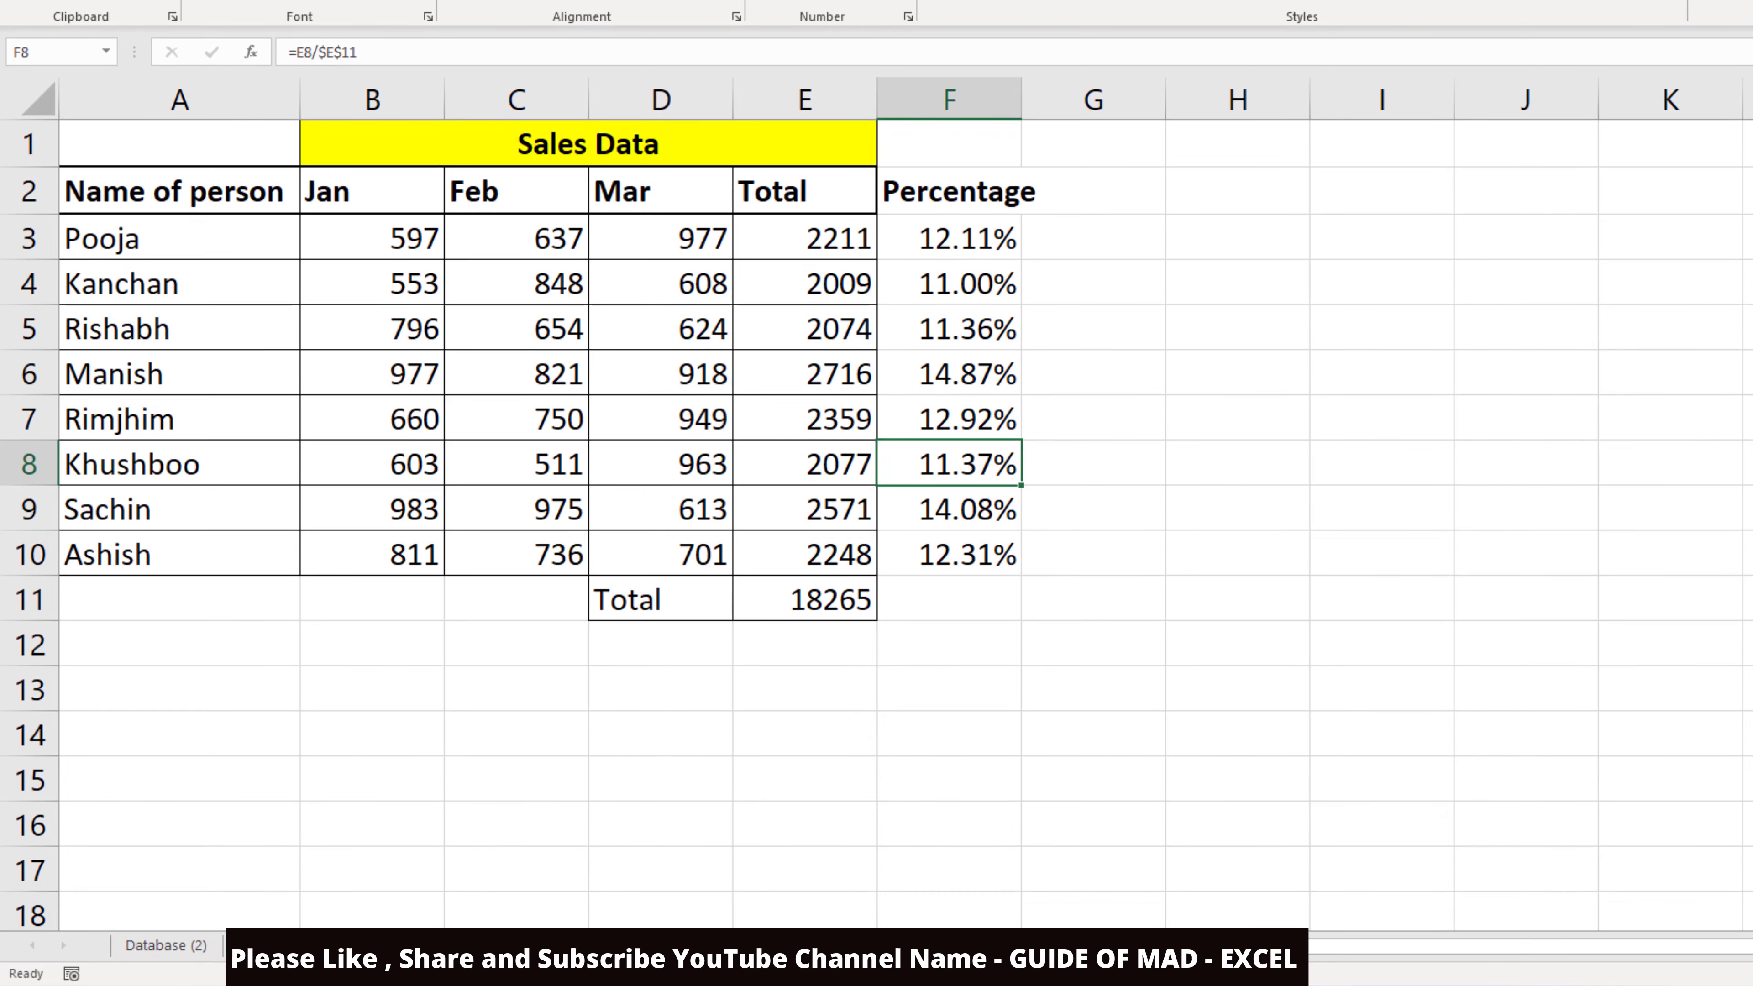
# Step: Check task 12 on the Question sheet and merge and center cells A1:E1 on the Salesman Data sheet
pyautogui.click(379, 946)
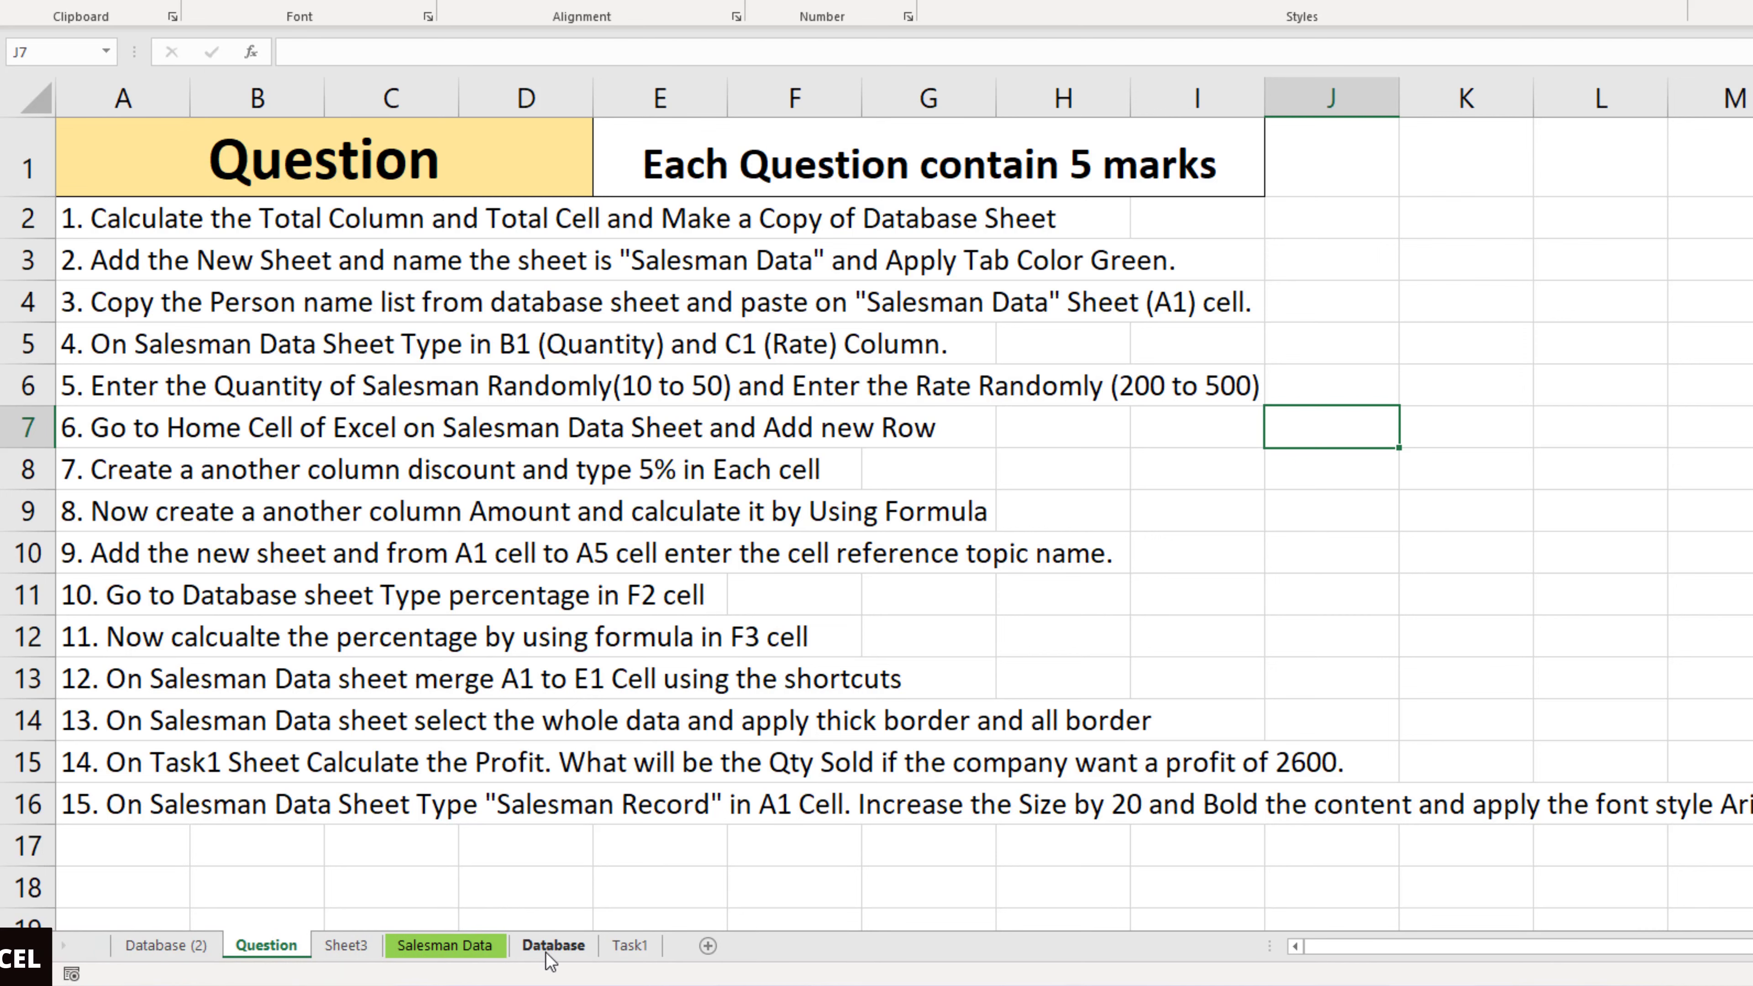
pyautogui.click(481, 946)
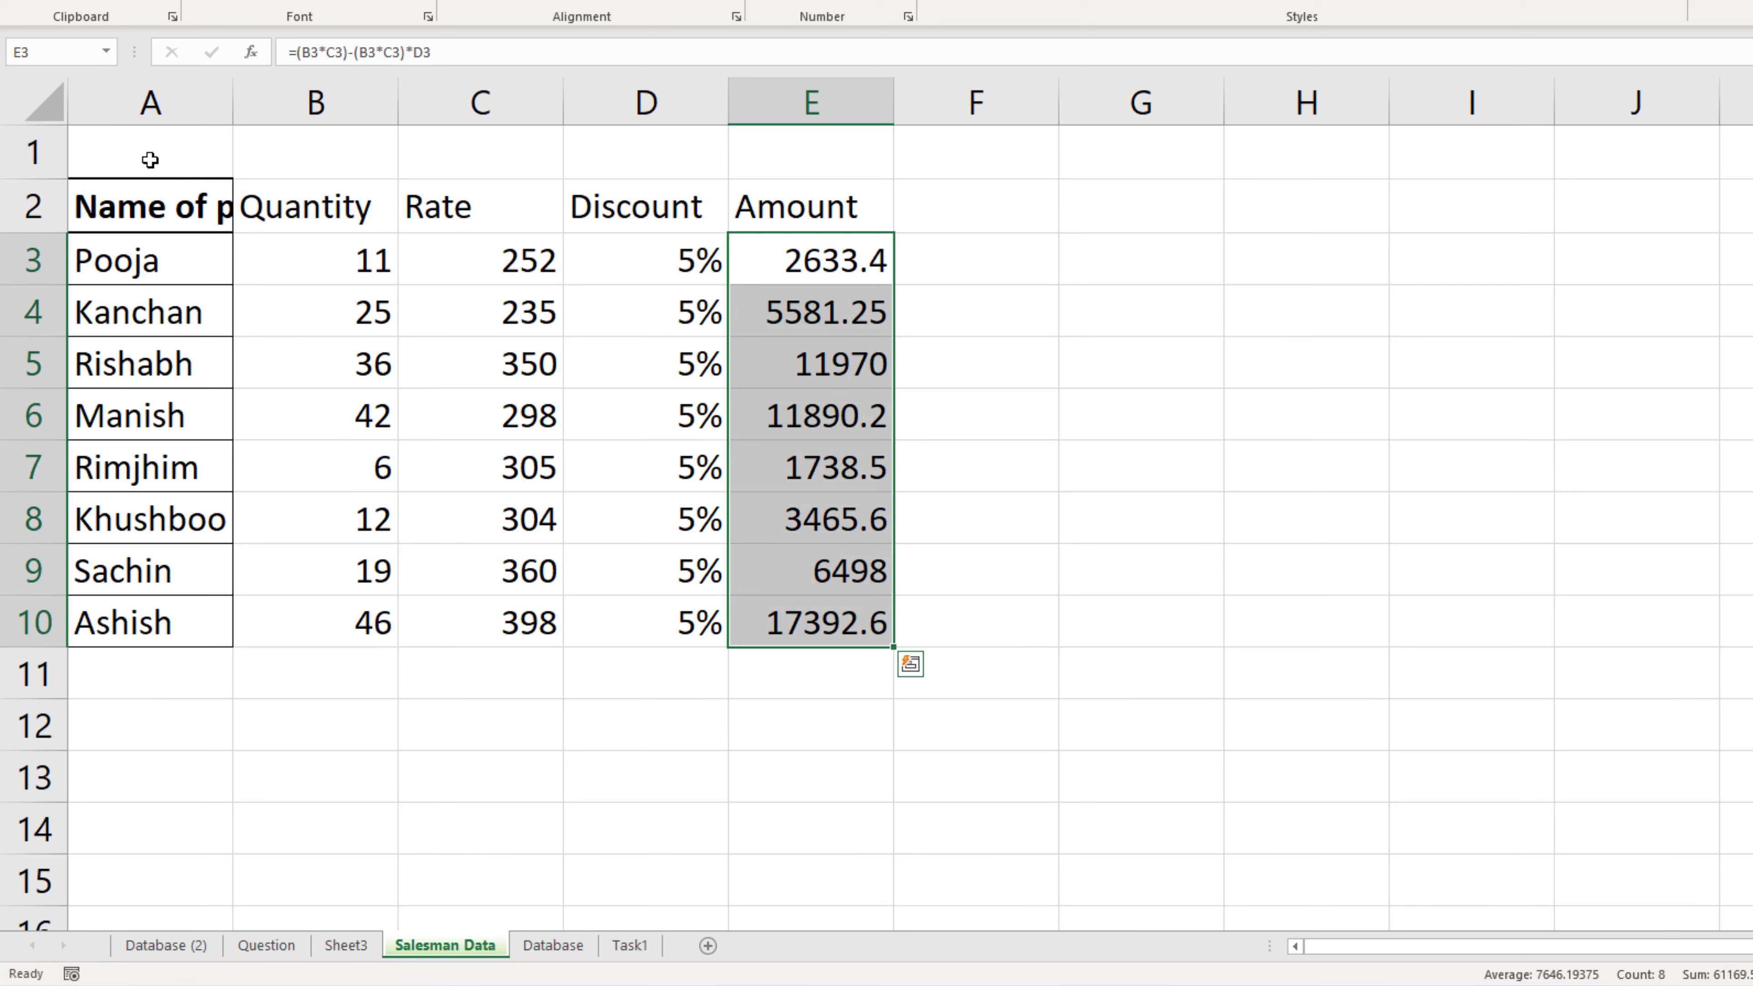
pyautogui.moveTo(150, 159); pyautogui.dragTo(821, 159)
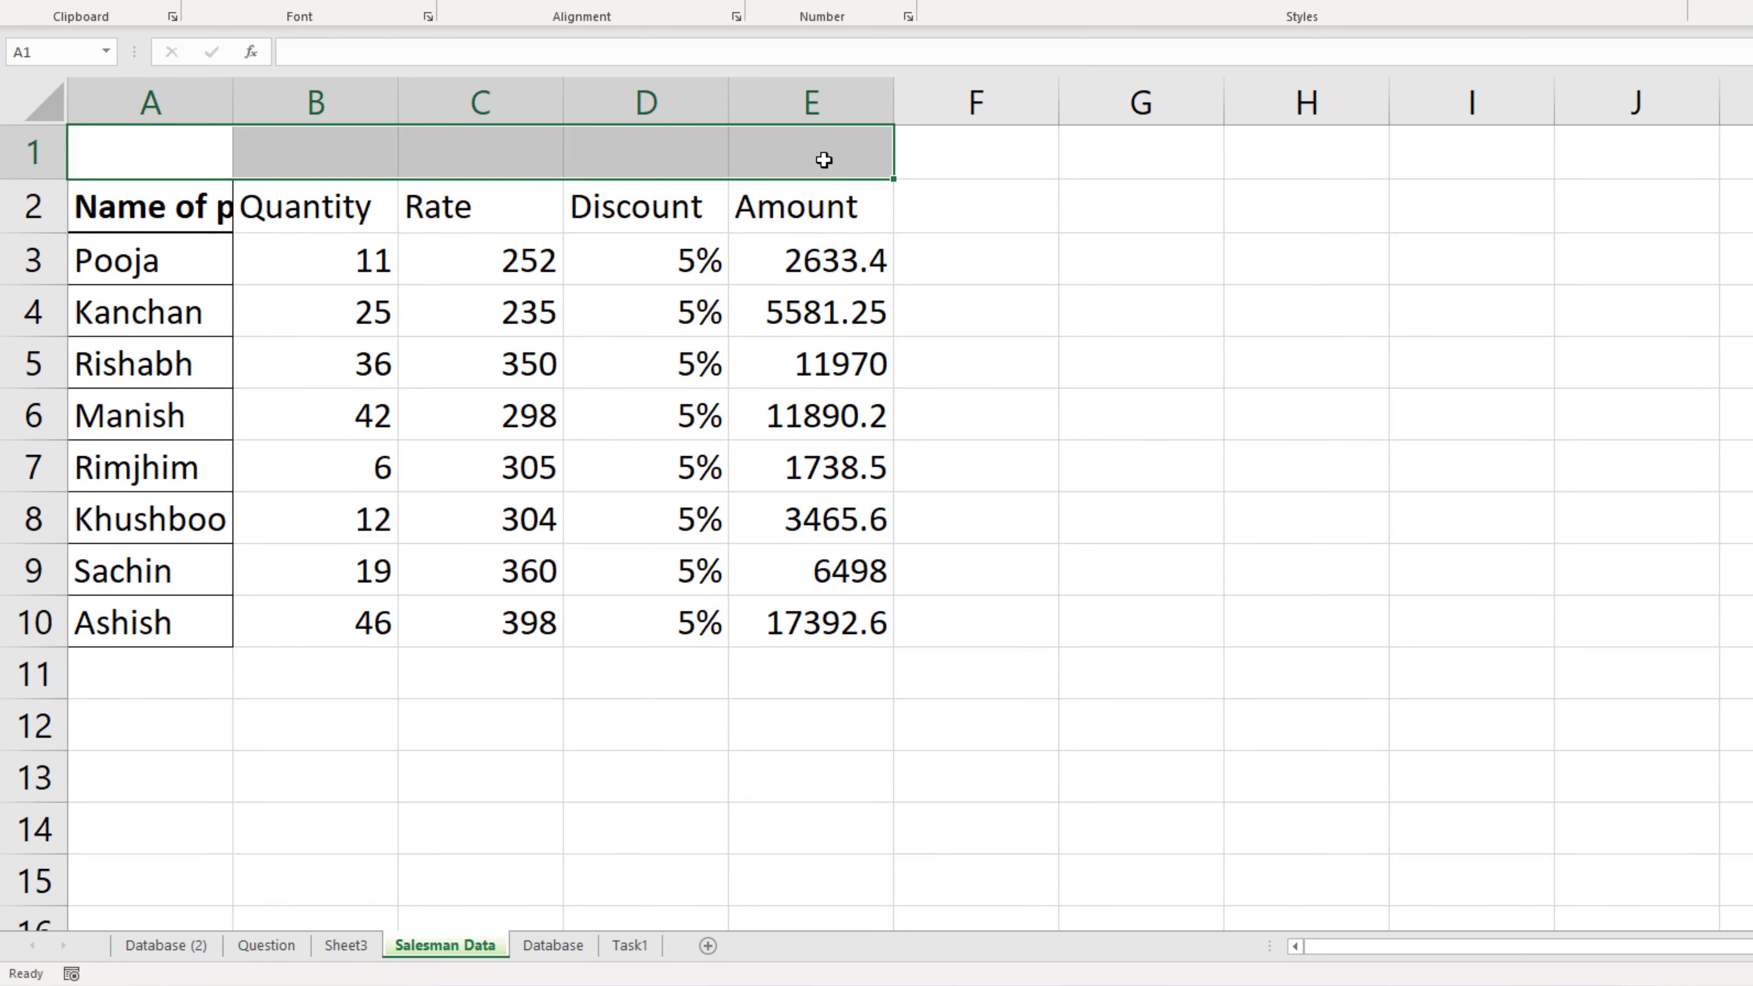
pyautogui.click(275, 949)
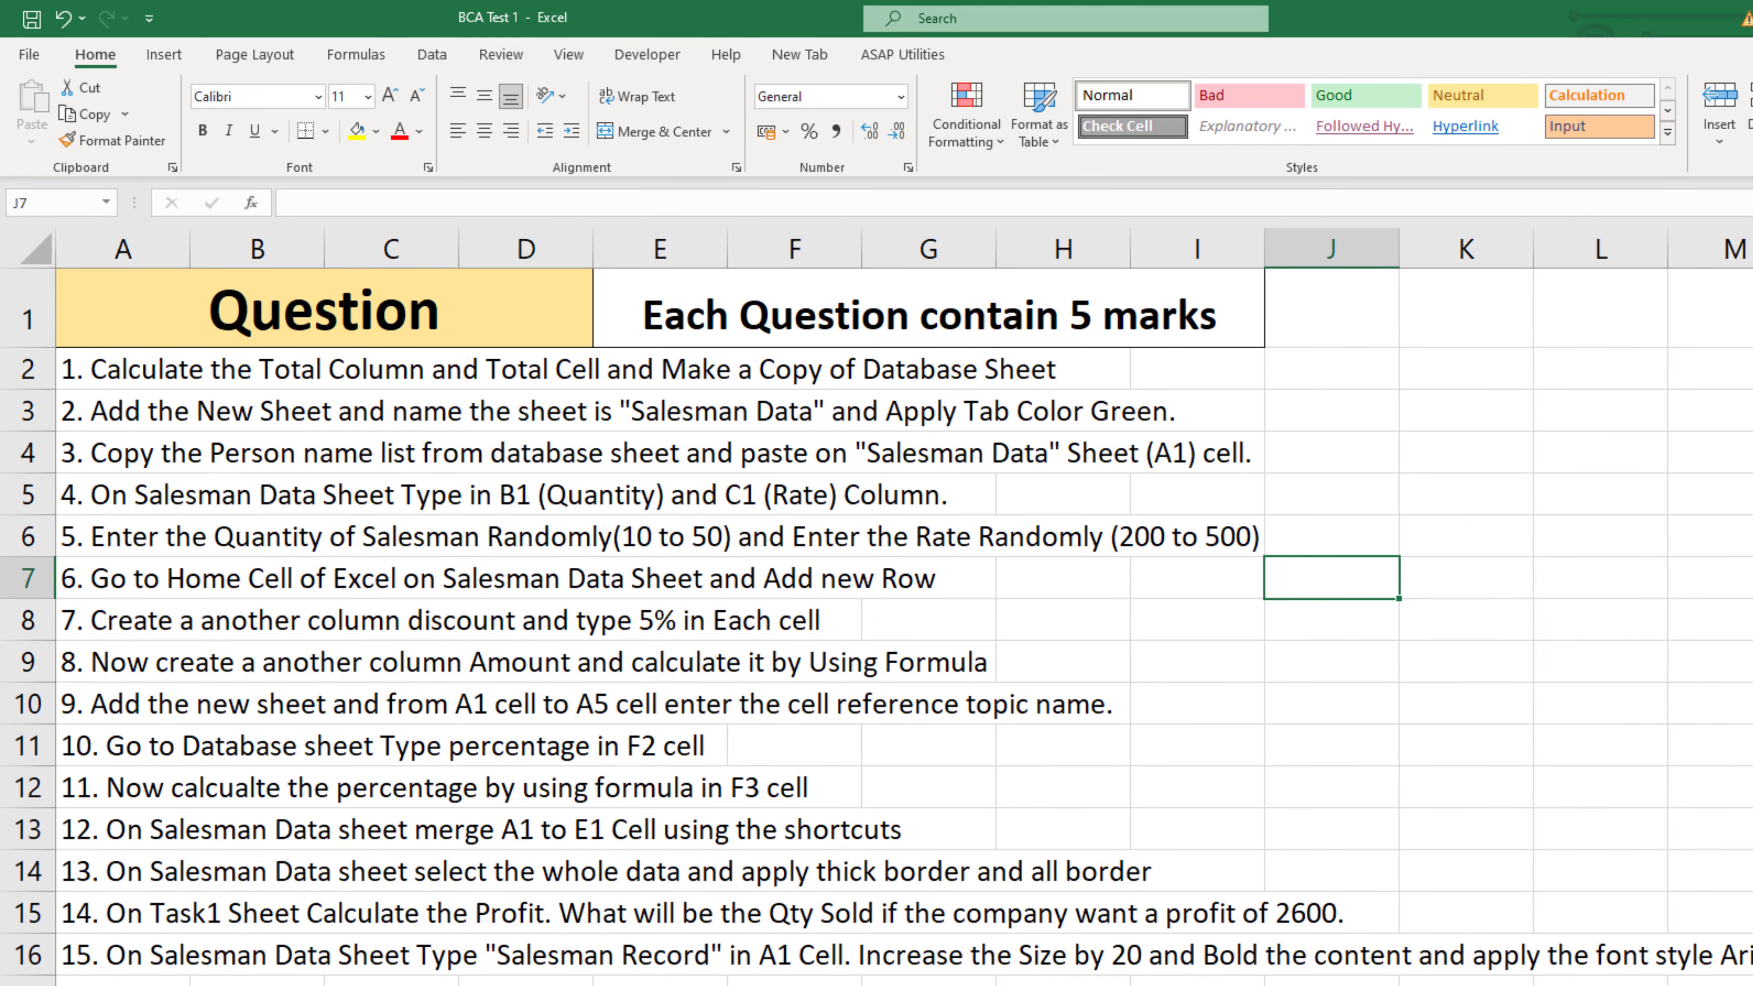
pyautogui.hotkey('ctrl', 'pagedown')
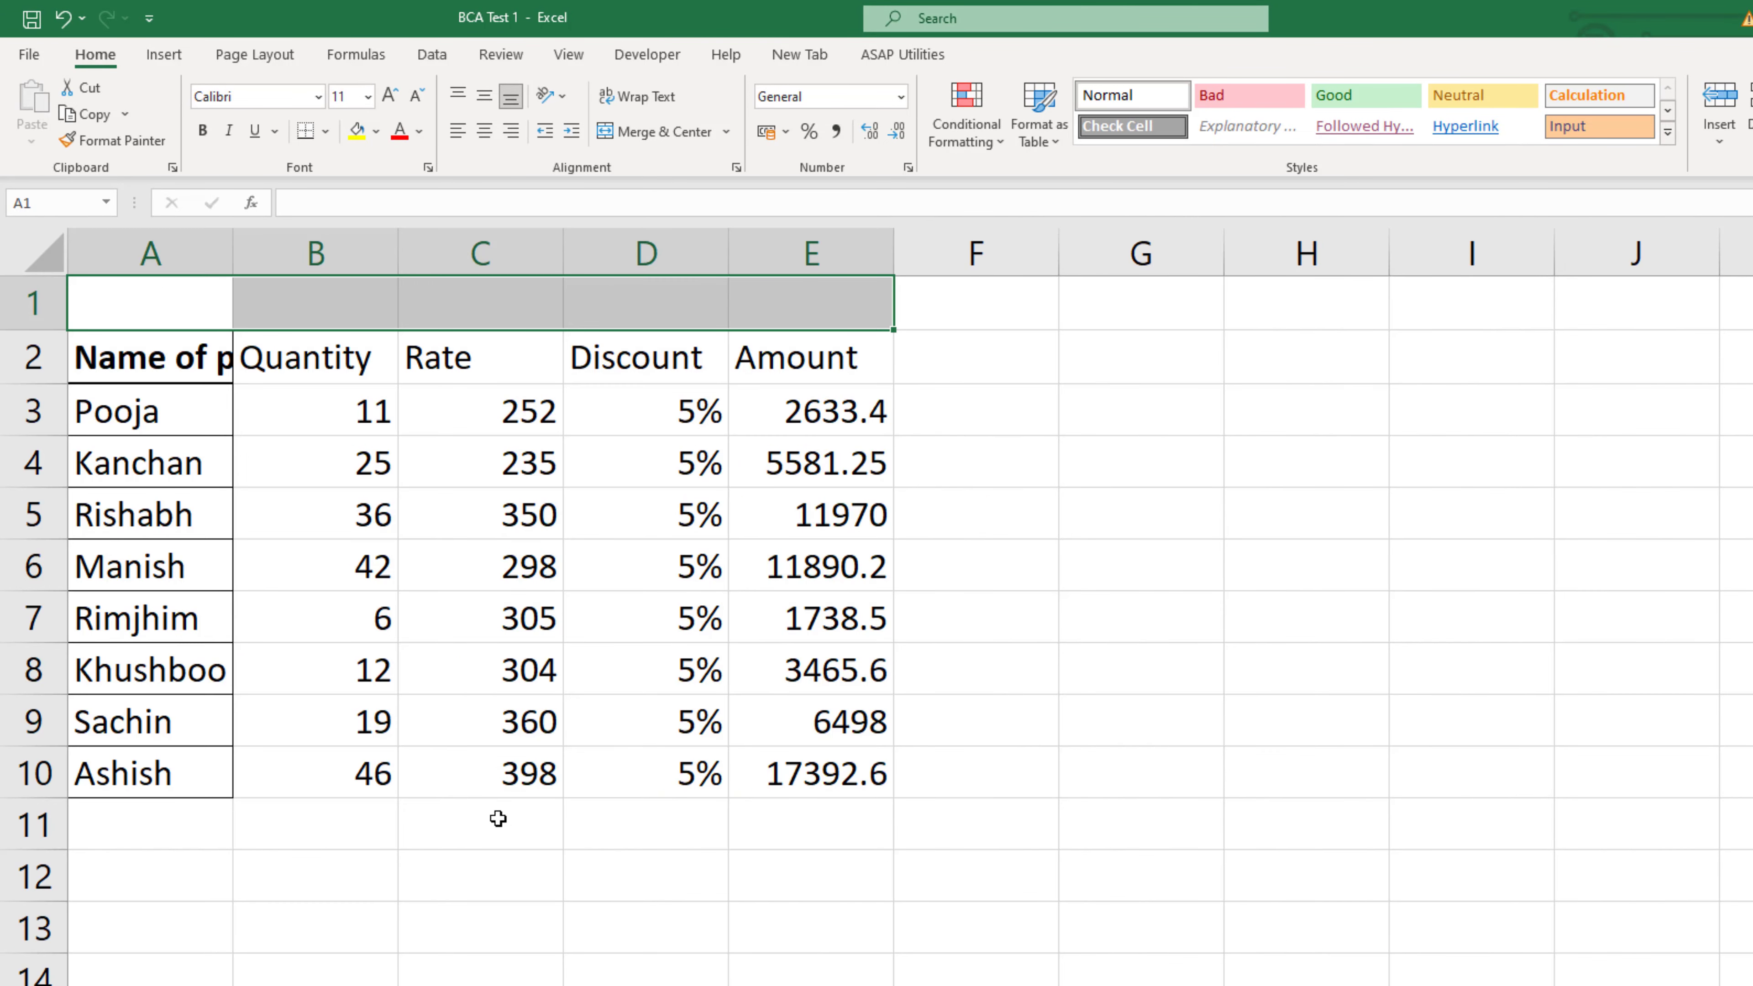
pyautogui.hotkey('alt', 'h')
pyautogui.press('m')
pyautogui.press('c')
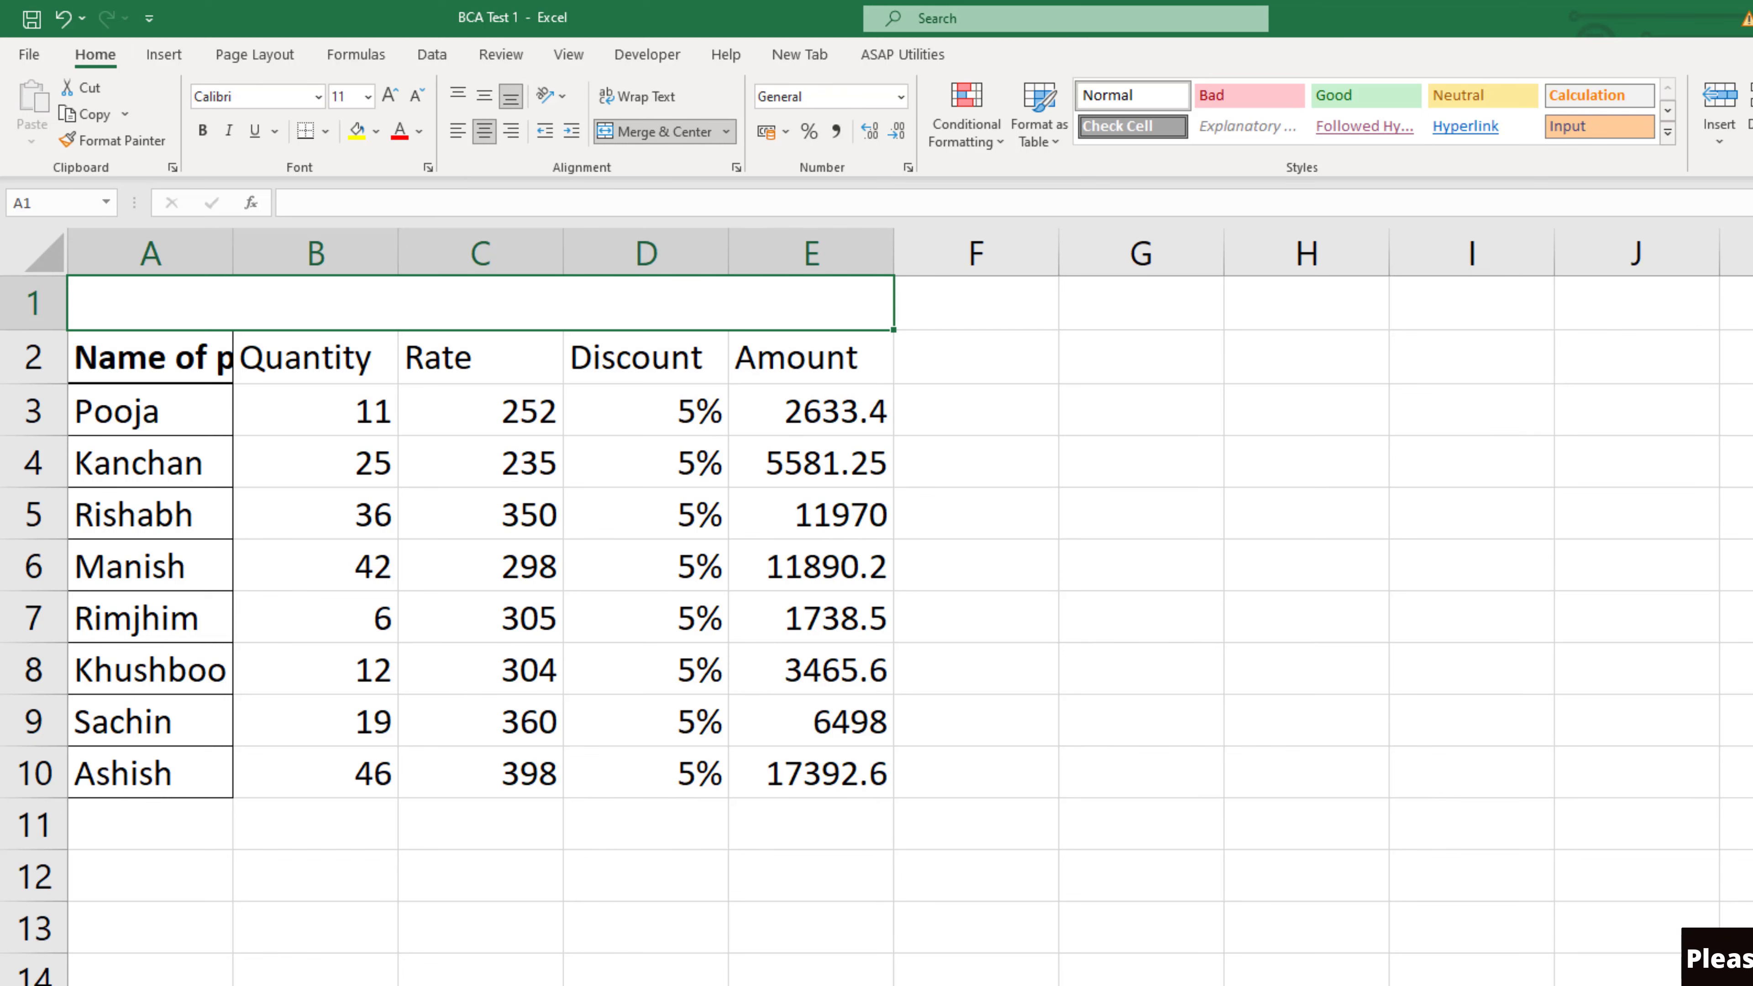
# Step: Check task 13 on the Question sheet, then apply all borders and thick outside borders to A1:E10 on Salesman Data
pyautogui.hotkey('ctrl', 'pageup')
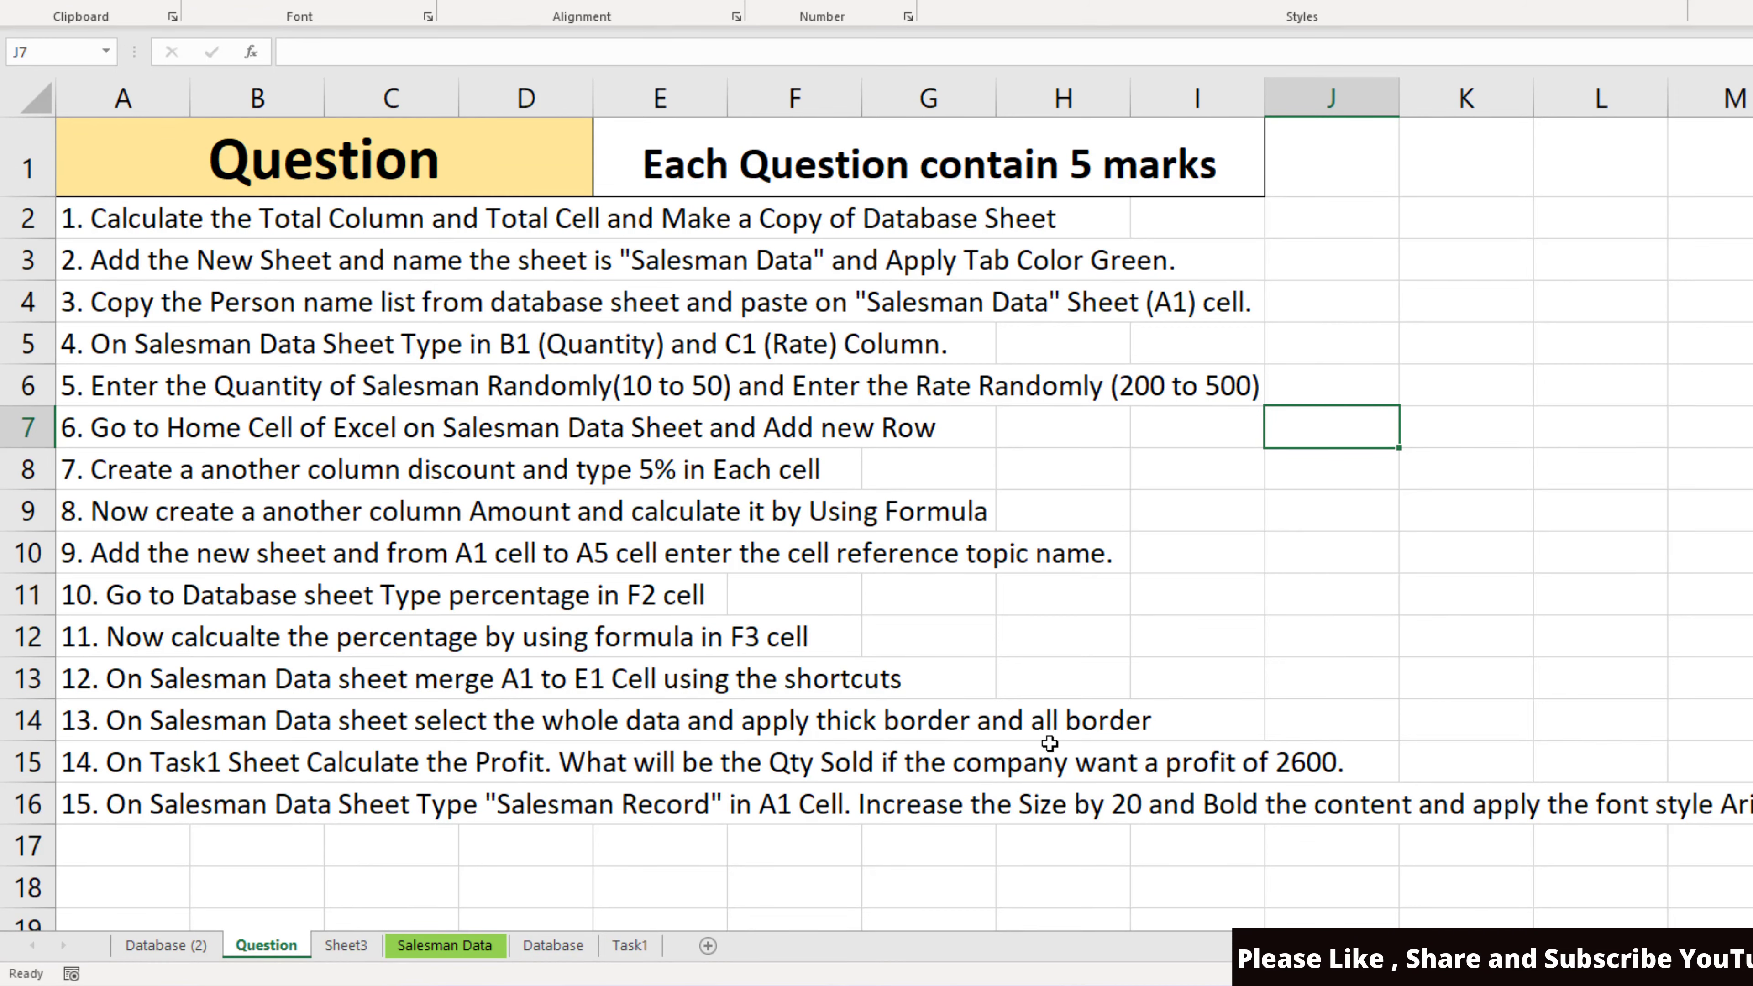
pyautogui.click(483, 946)
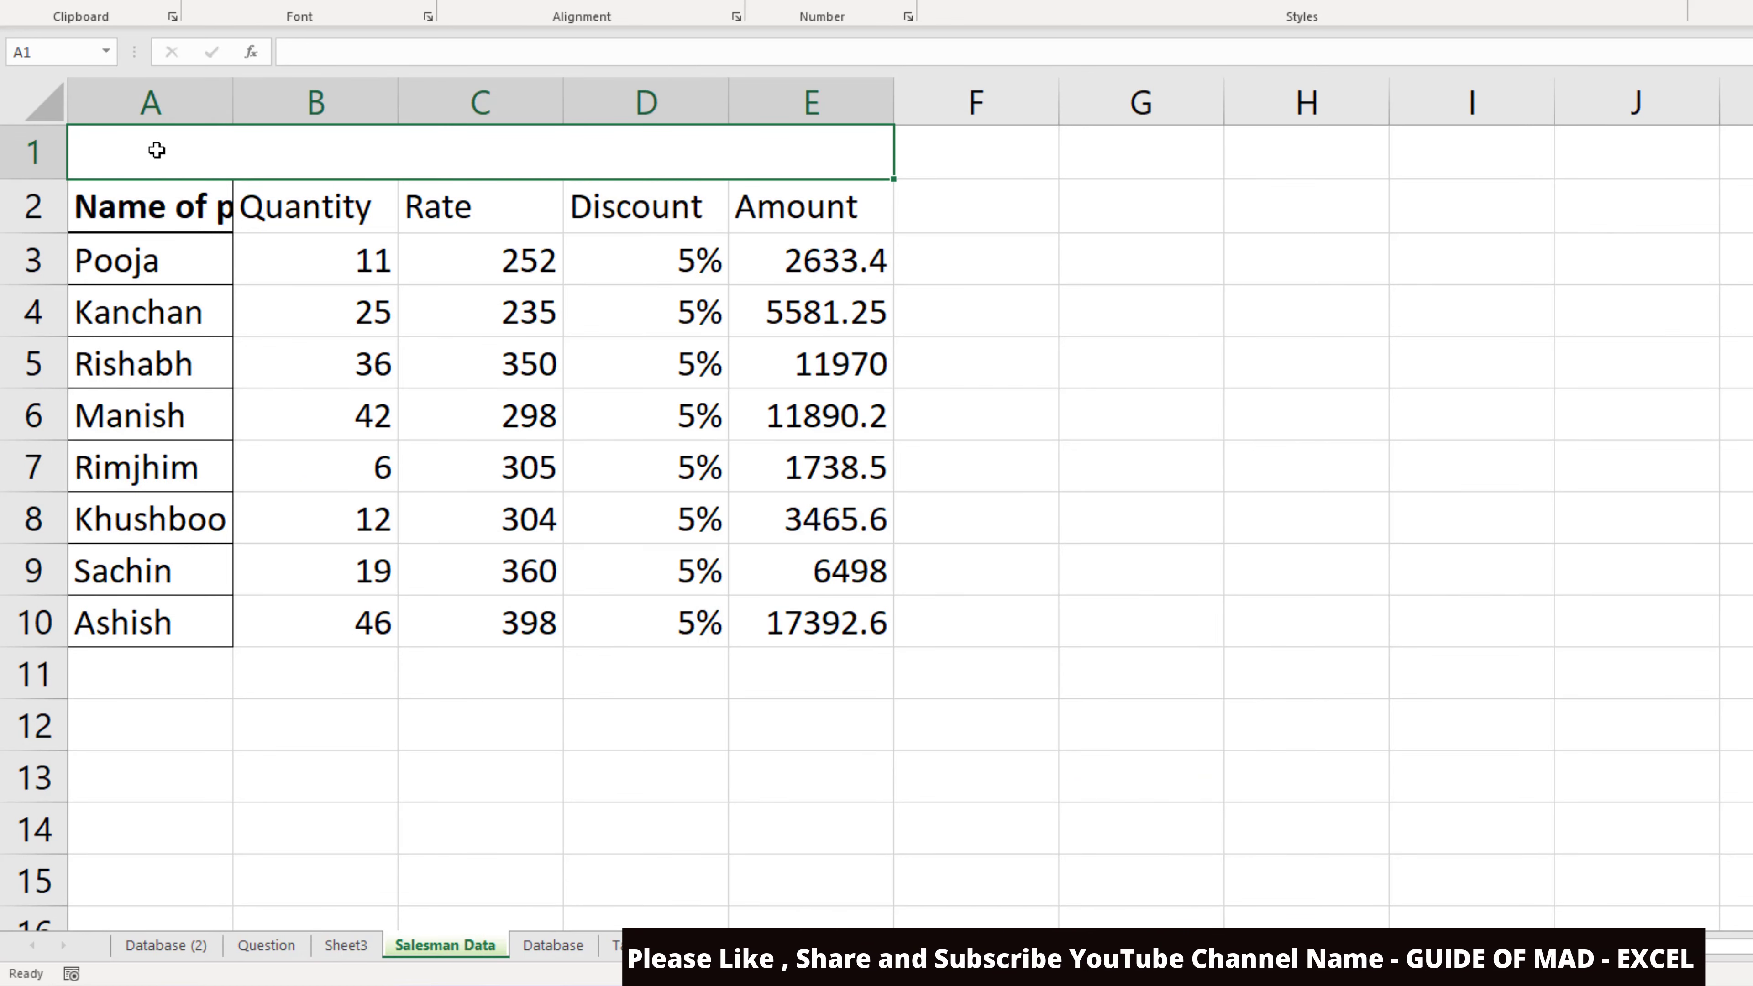
pyautogui.hotkey('ctrl', 'a')
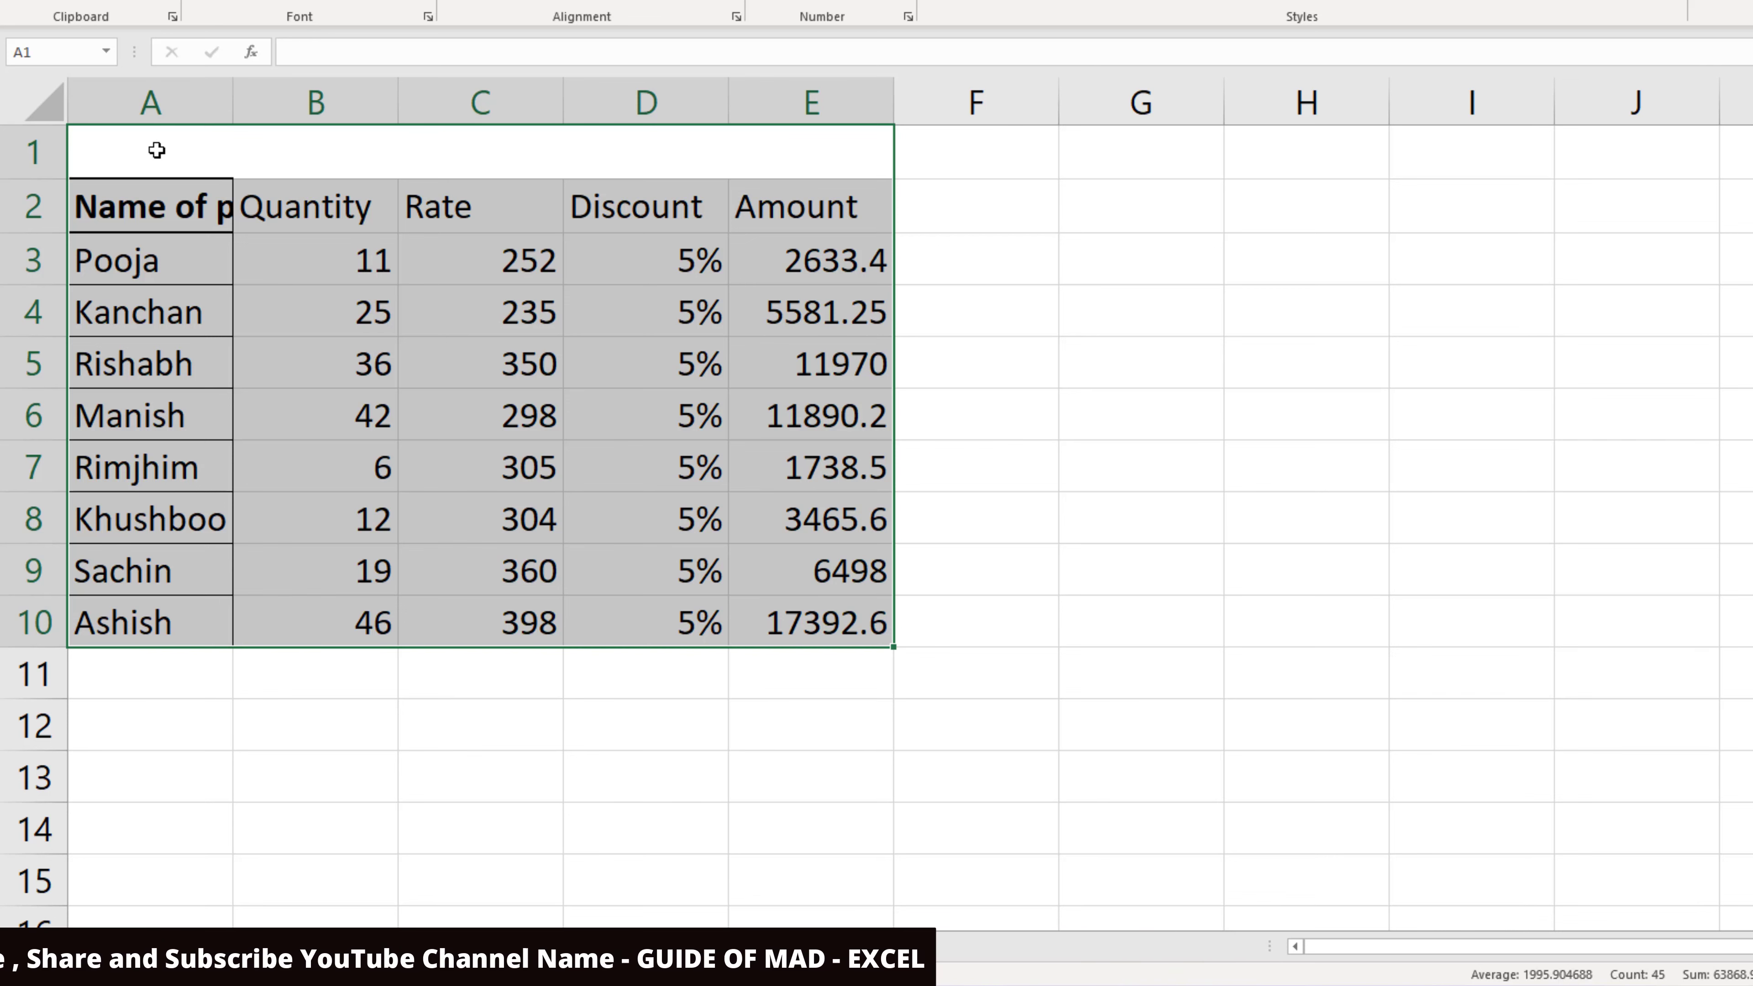
pyautogui.hotkey('alt', 'h')
pyautogui.press('b')
pyautogui.press('a')
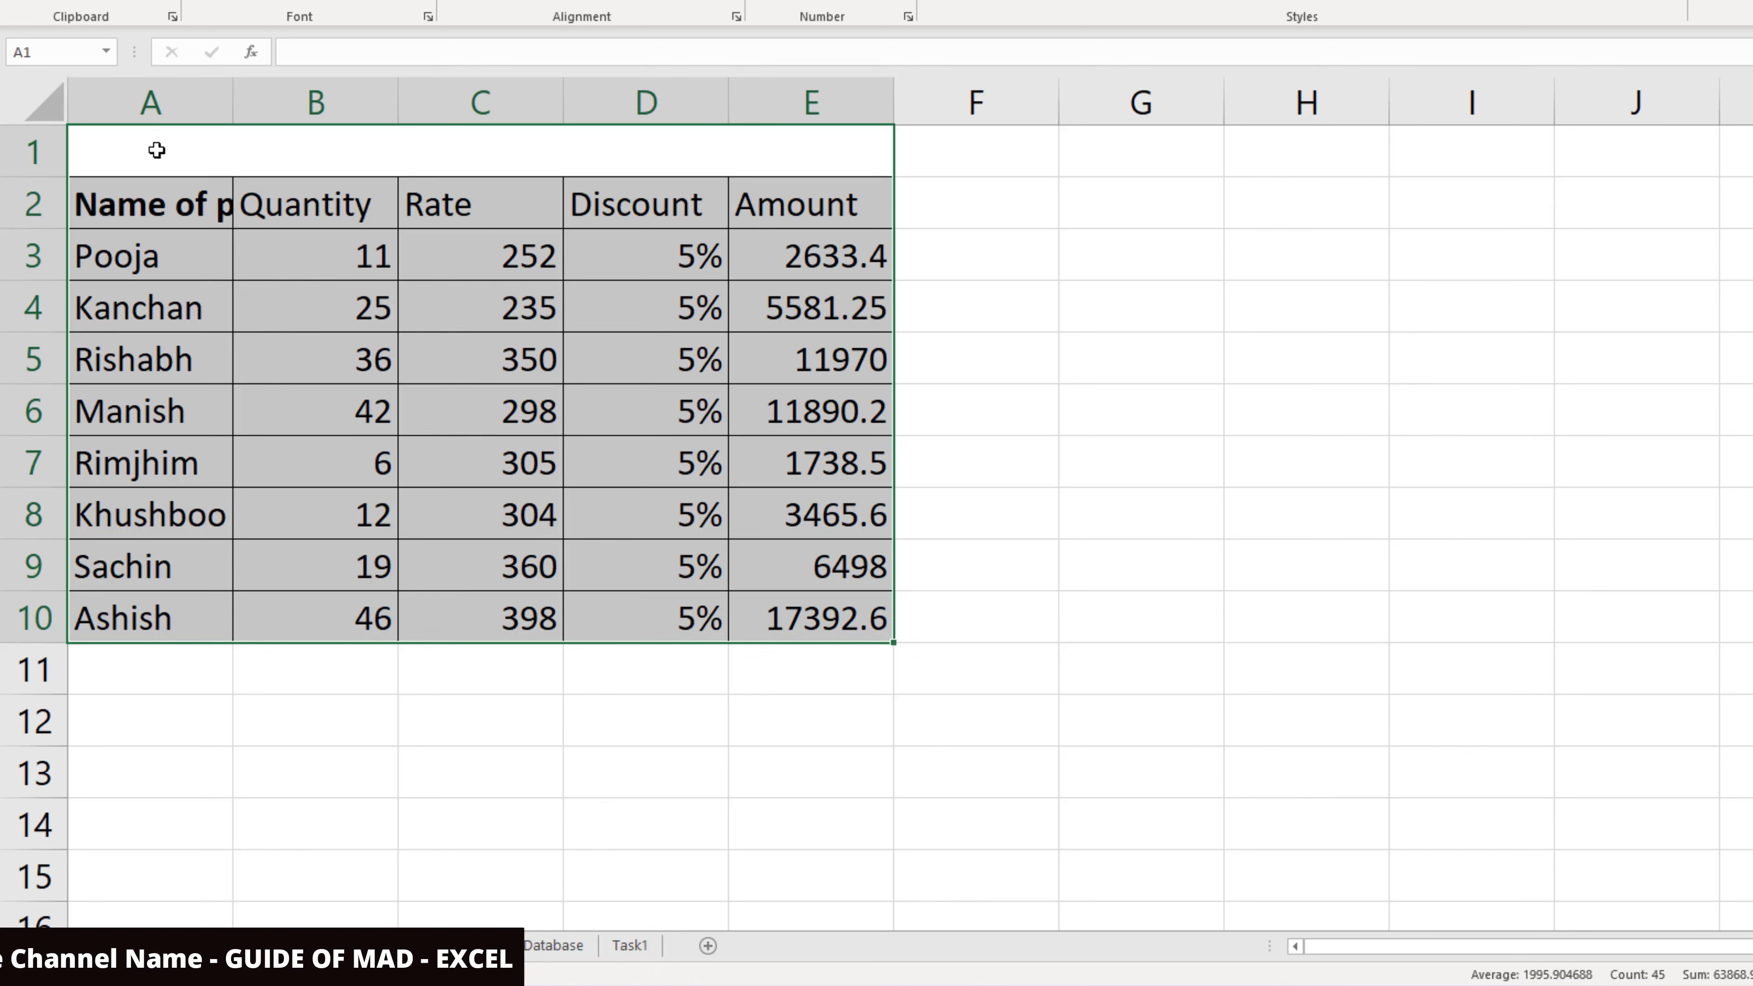
pyautogui.hotkey('alt', 'h')
pyautogui.press('b')
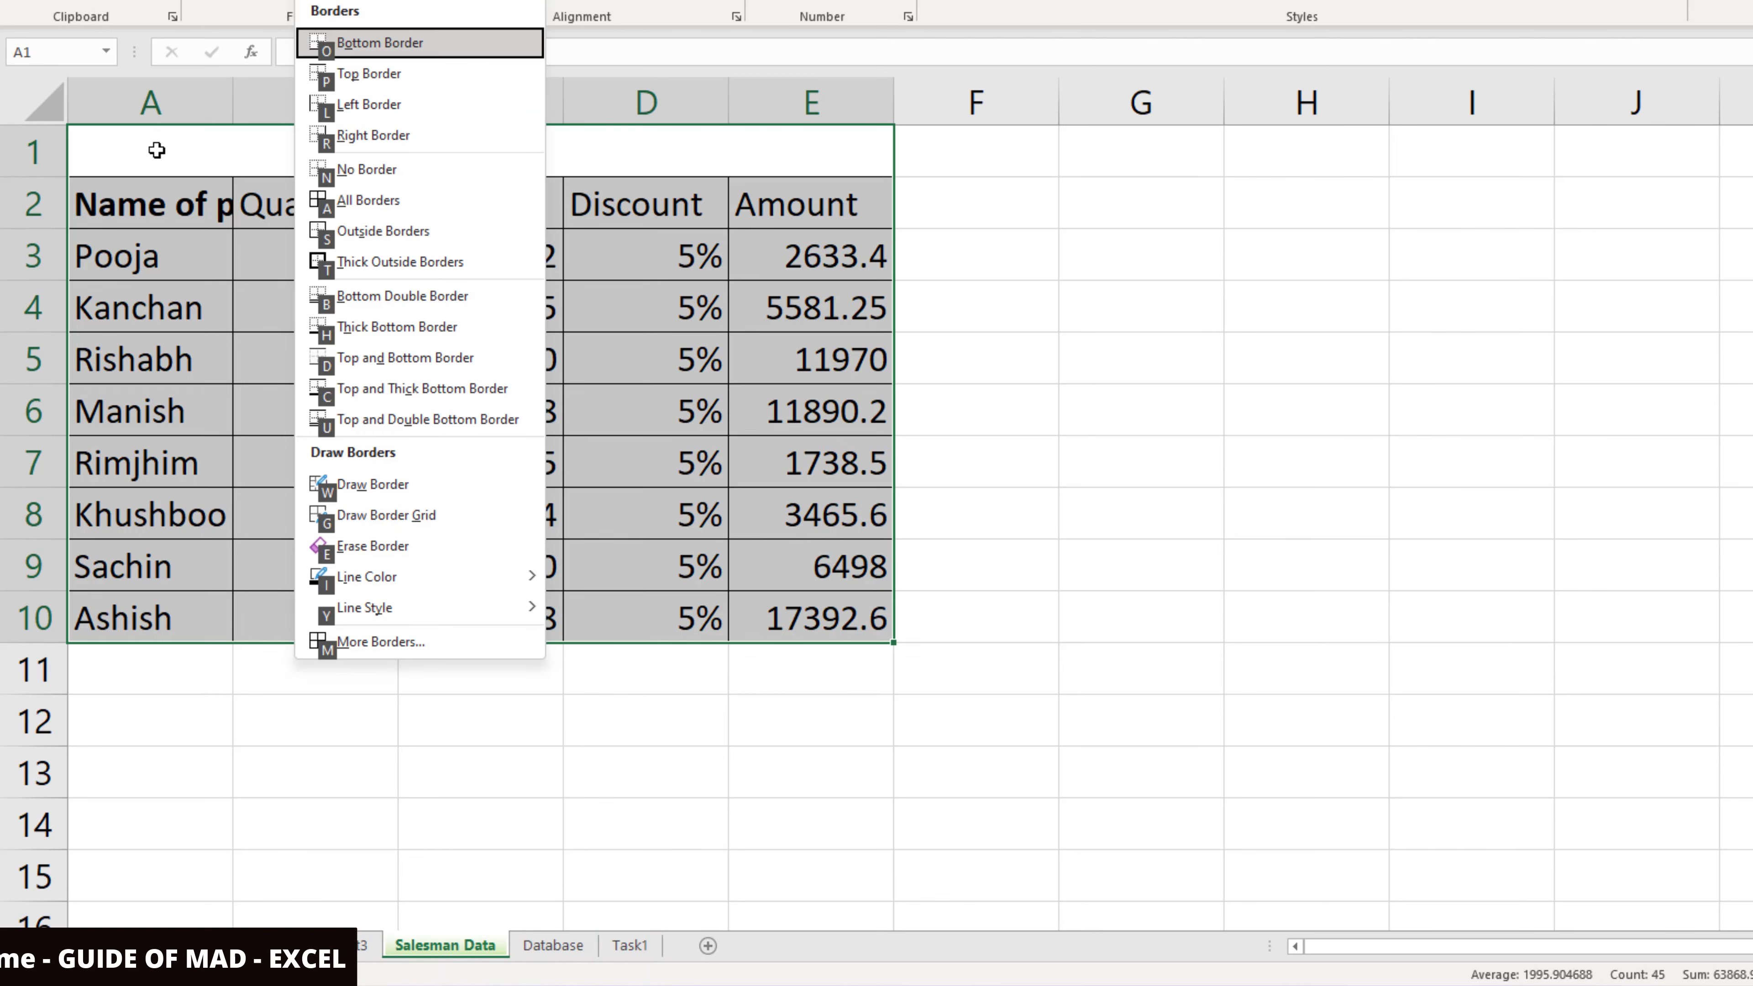
pyautogui.press('t')
pyautogui.click(1066, 408)
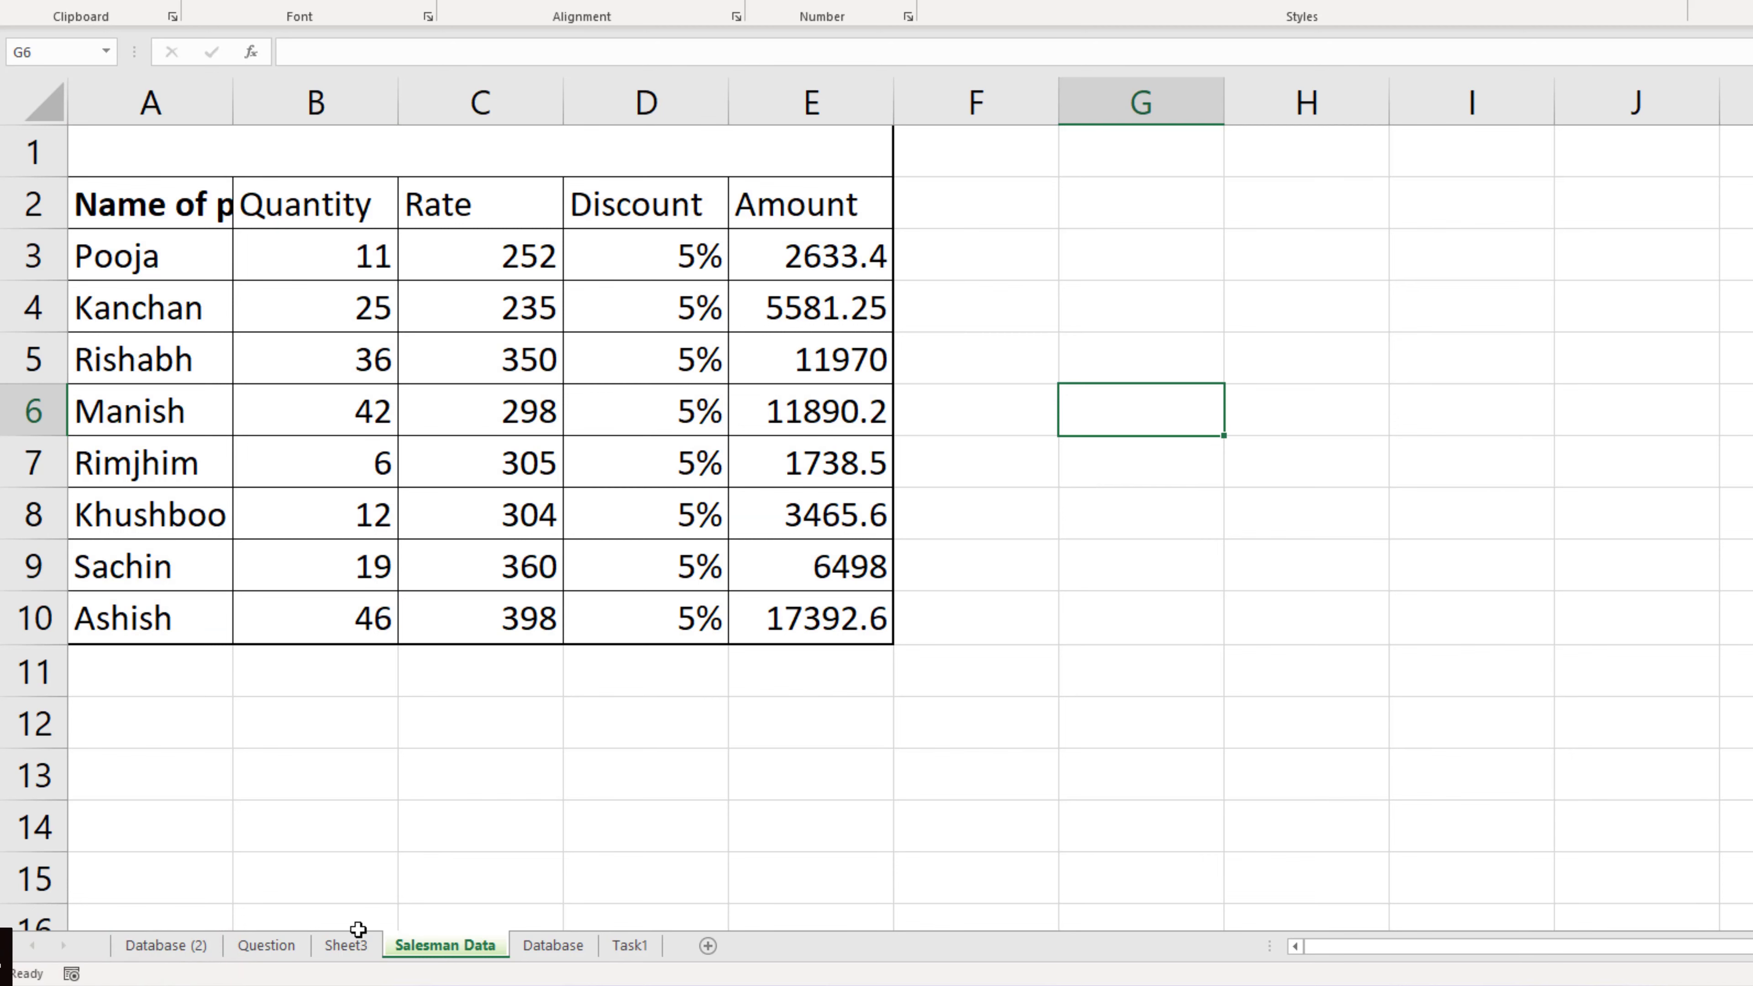
# Step: Check task 14 on the Question sheet, then calculate the Profit in Task1 cell D8 with =D4-D7
pyautogui.click(267, 945)
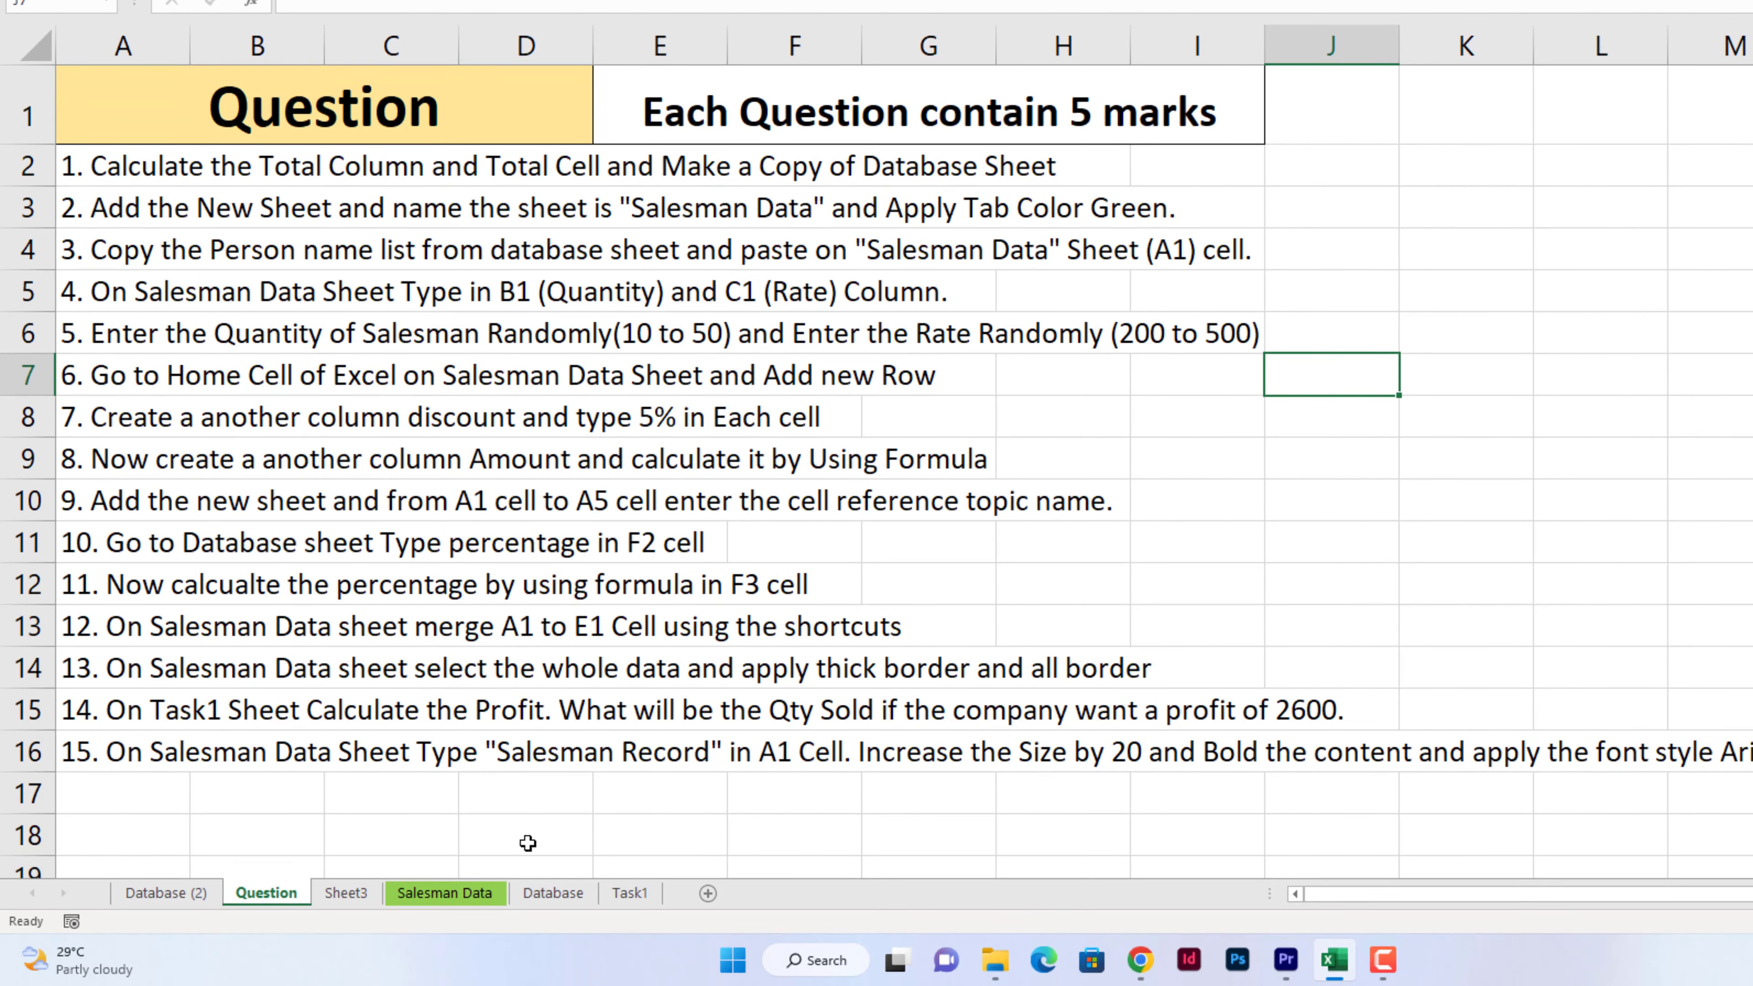
pyautogui.click(630, 893)
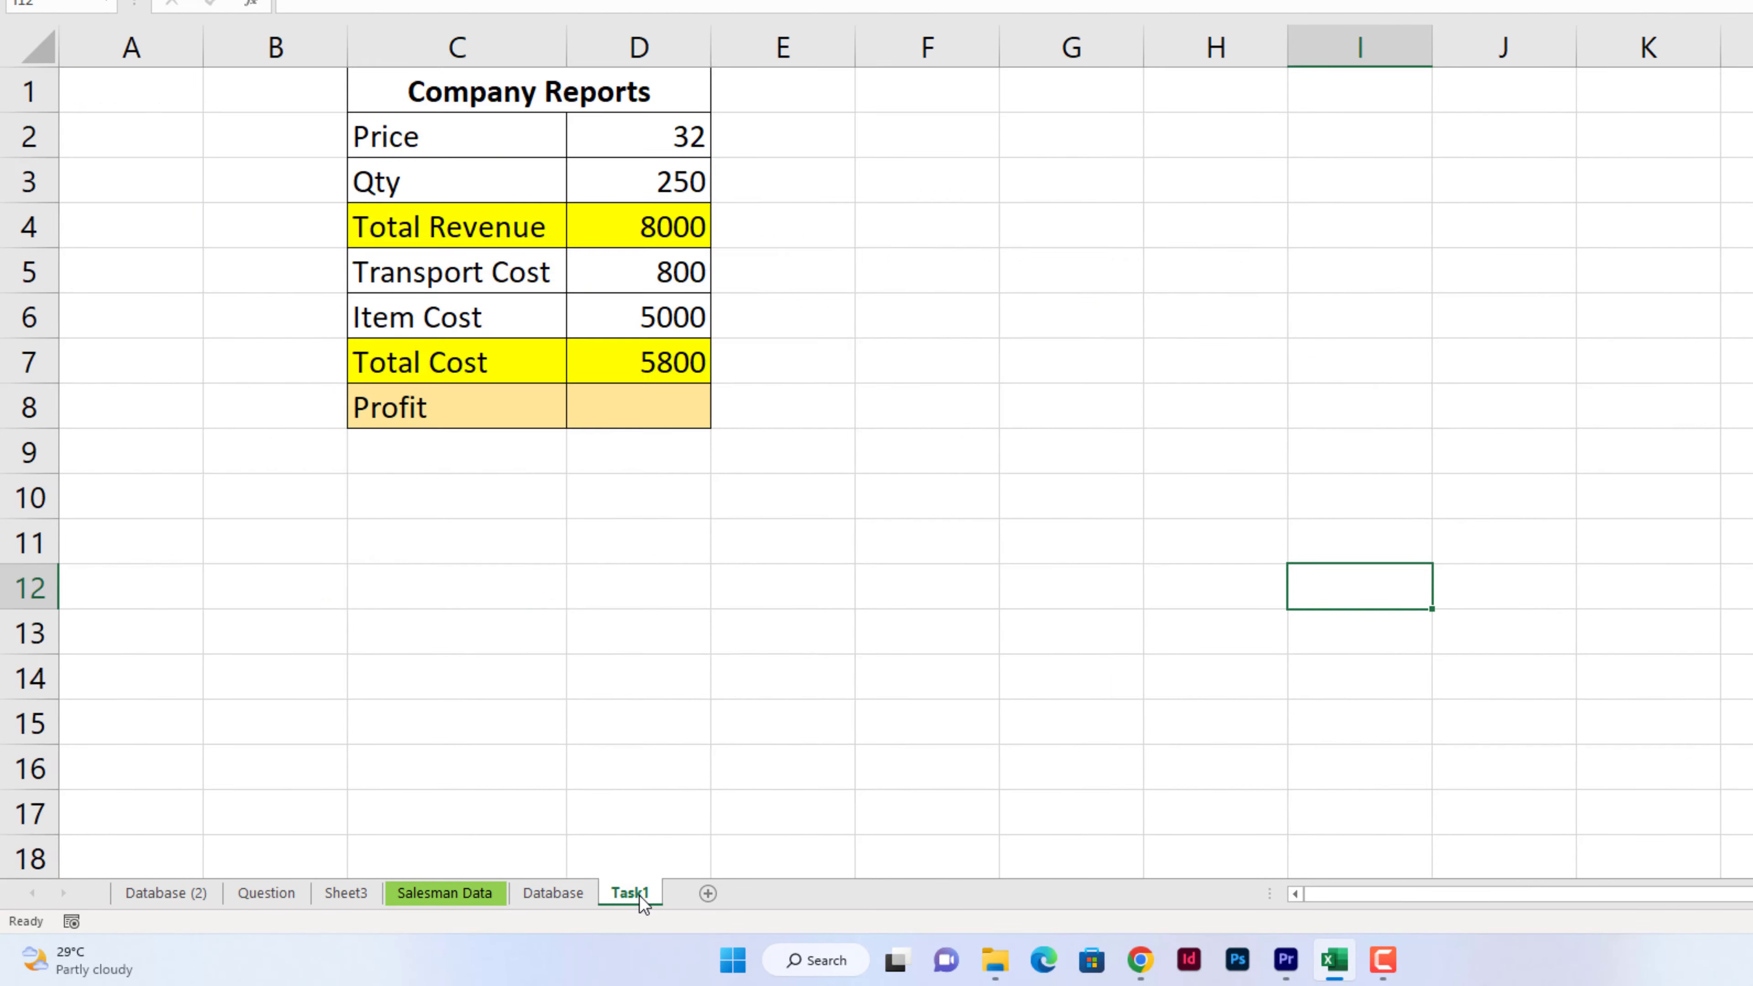
pyautogui.click(635, 405)
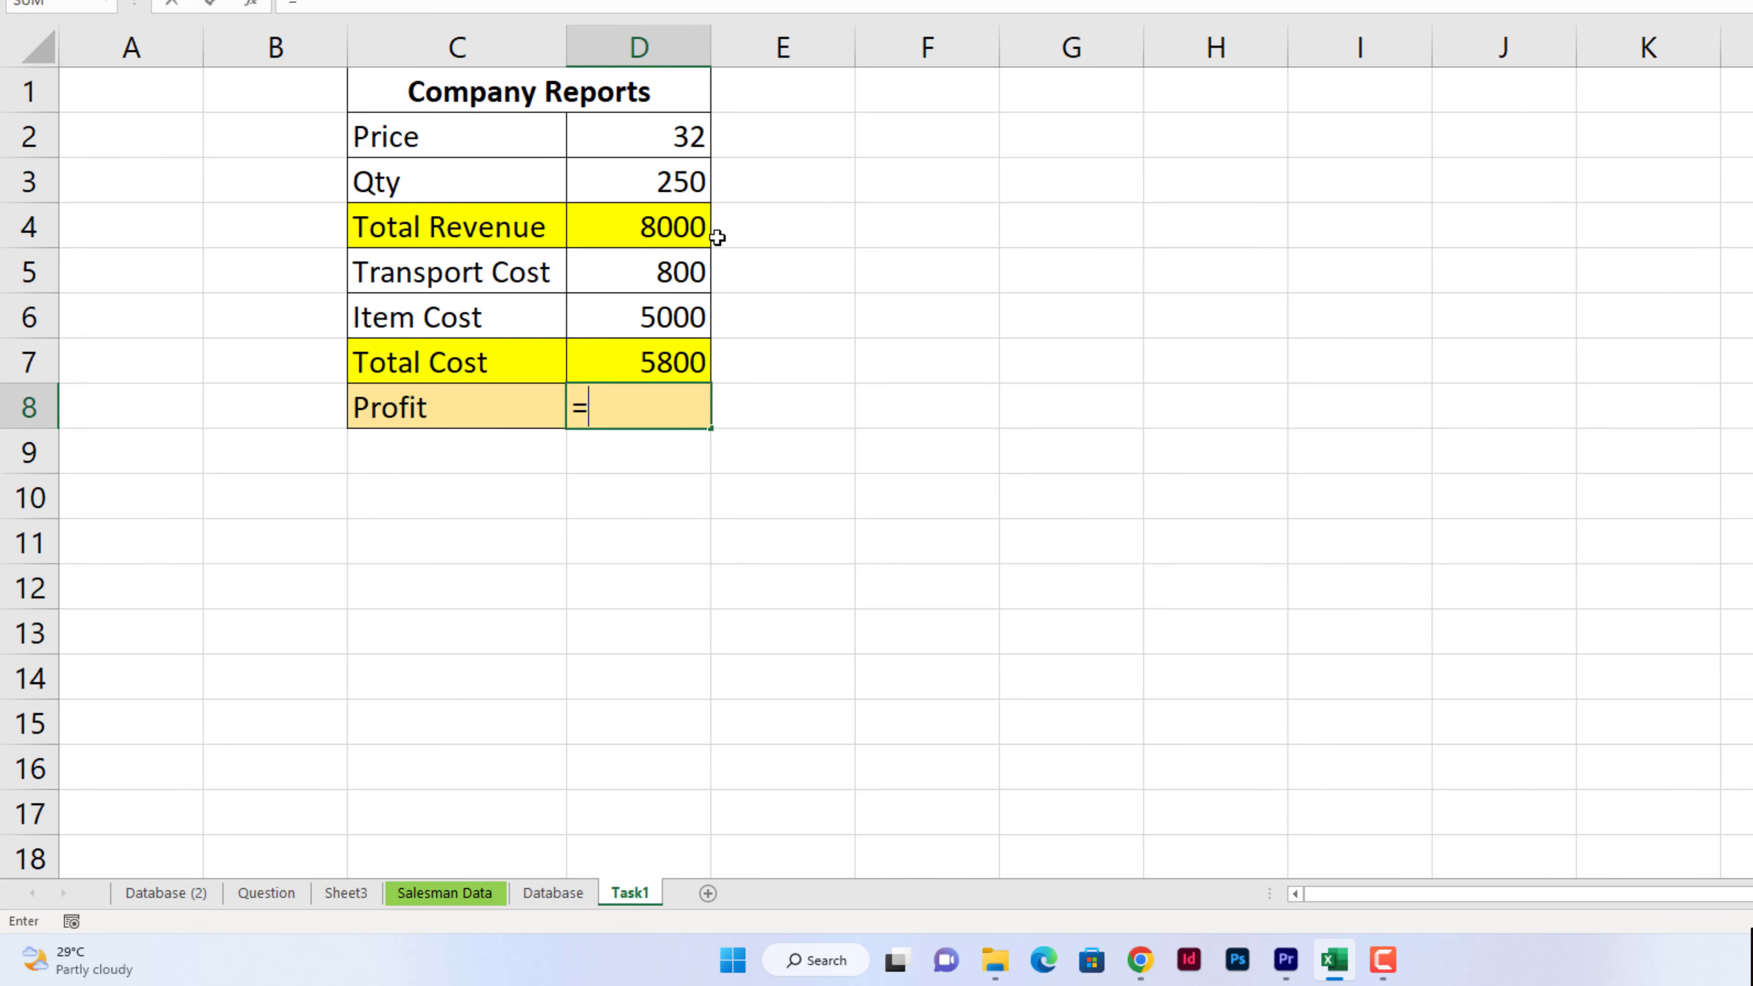
pyautogui.click(652, 216)
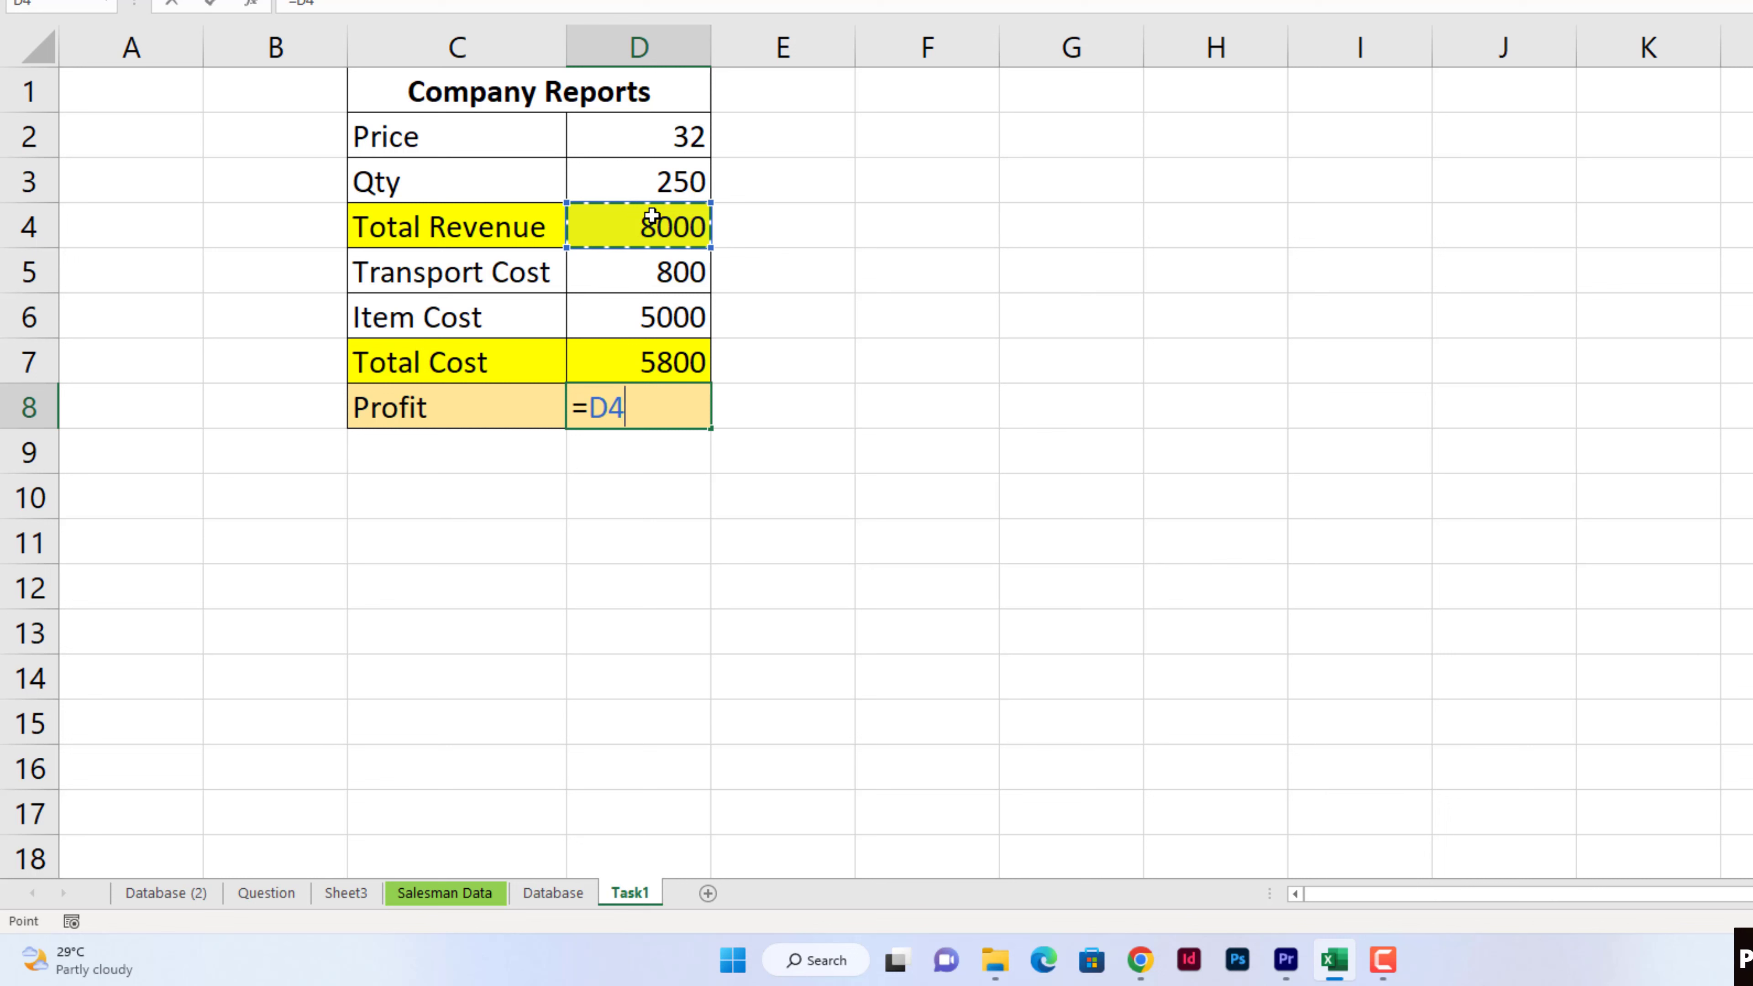
pyautogui.write('-')
pyautogui.click(655, 368)
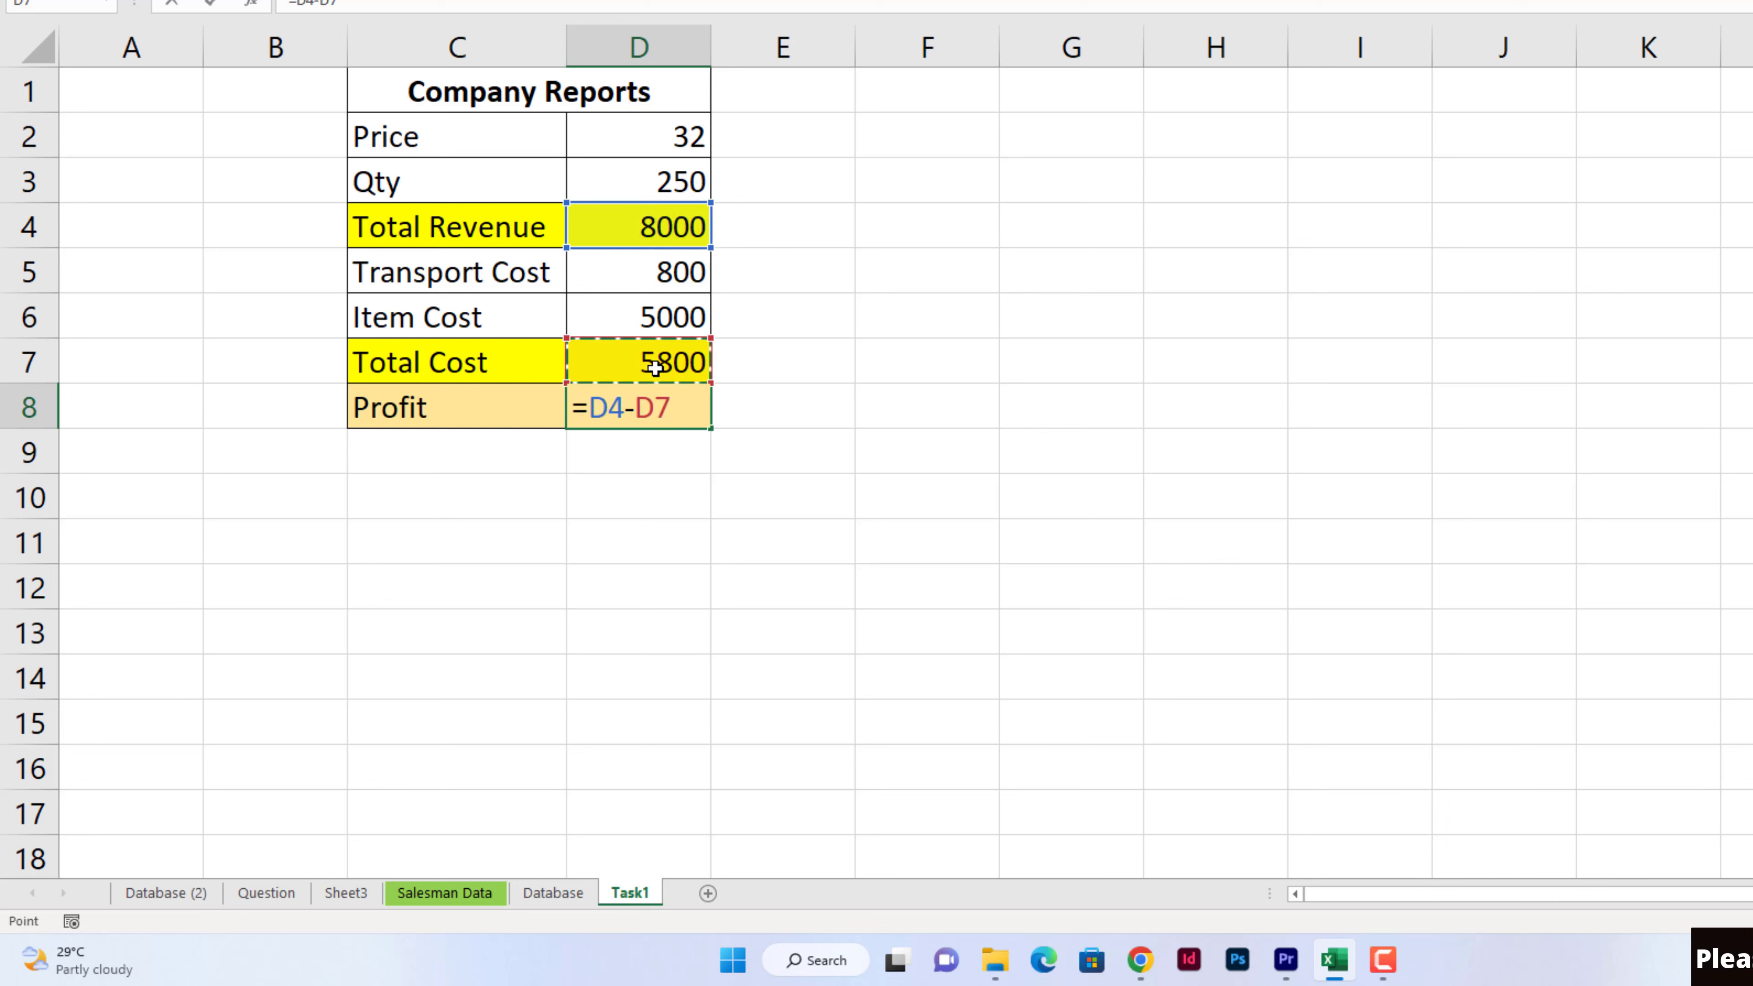
pyautogui.press('Return')
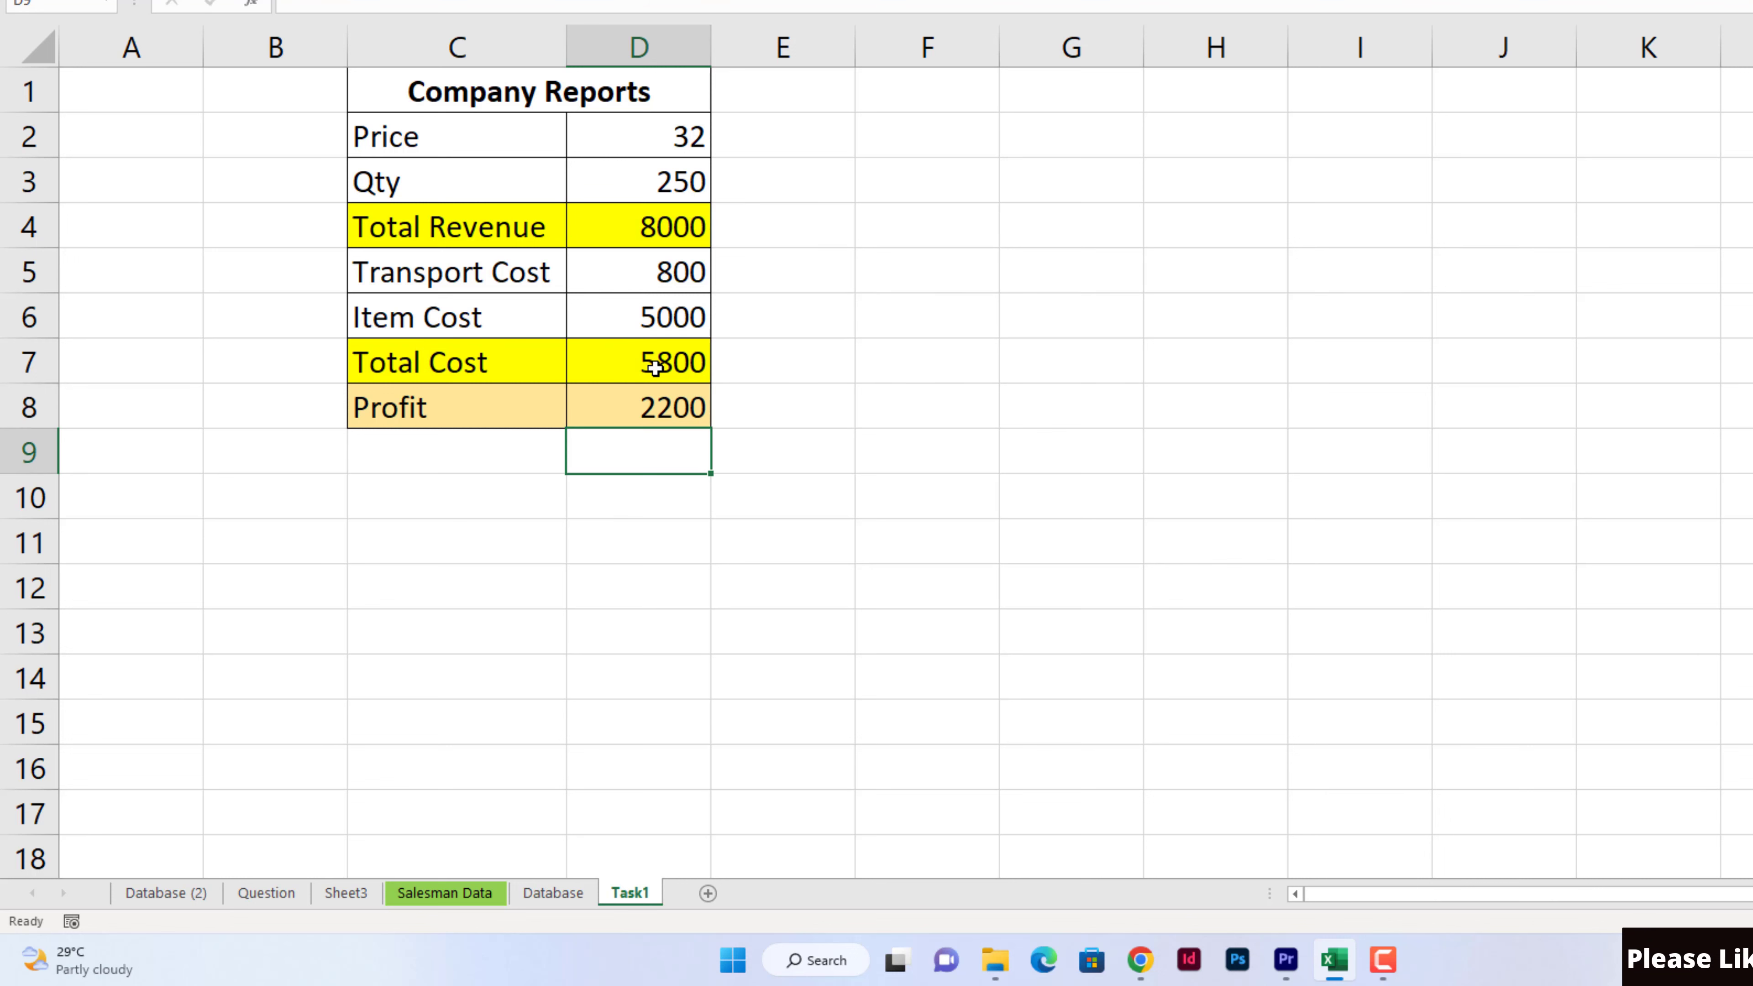
# Step: Recheck task 14, then use Goal Seek on Task1 to bring the Profit in D8 to 2600 by changing the Qty in D3
pyautogui.click(634, 421)
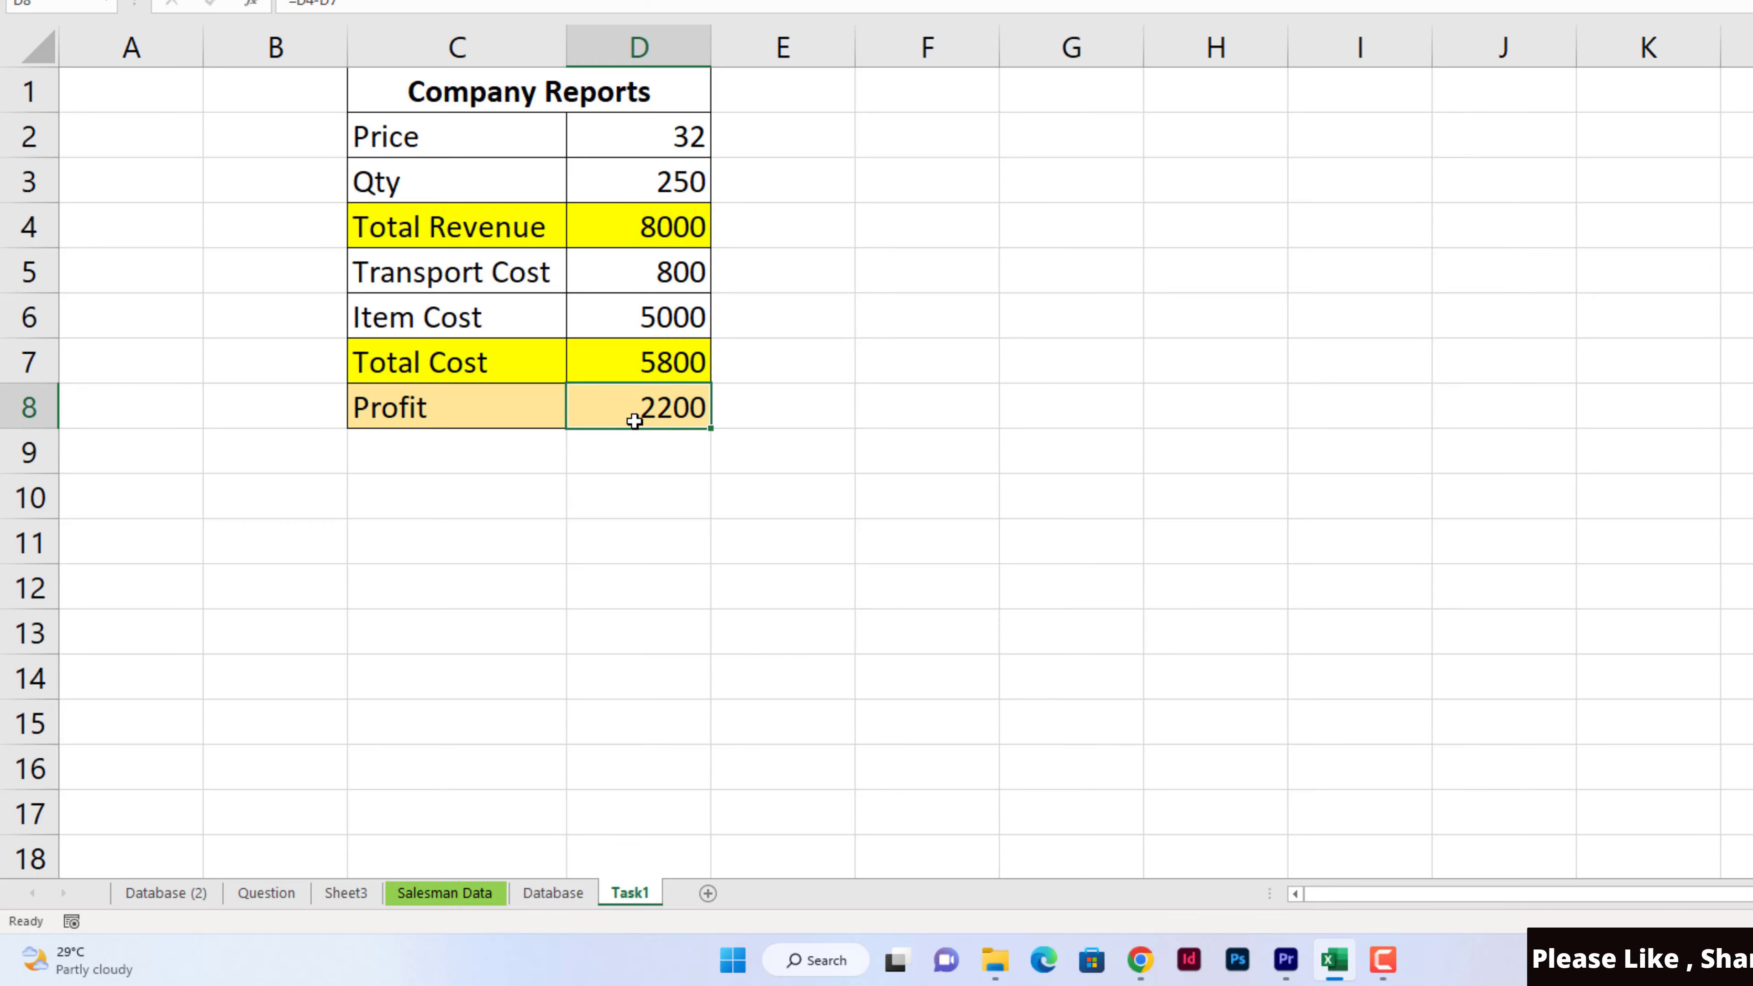
pyautogui.click(295, 894)
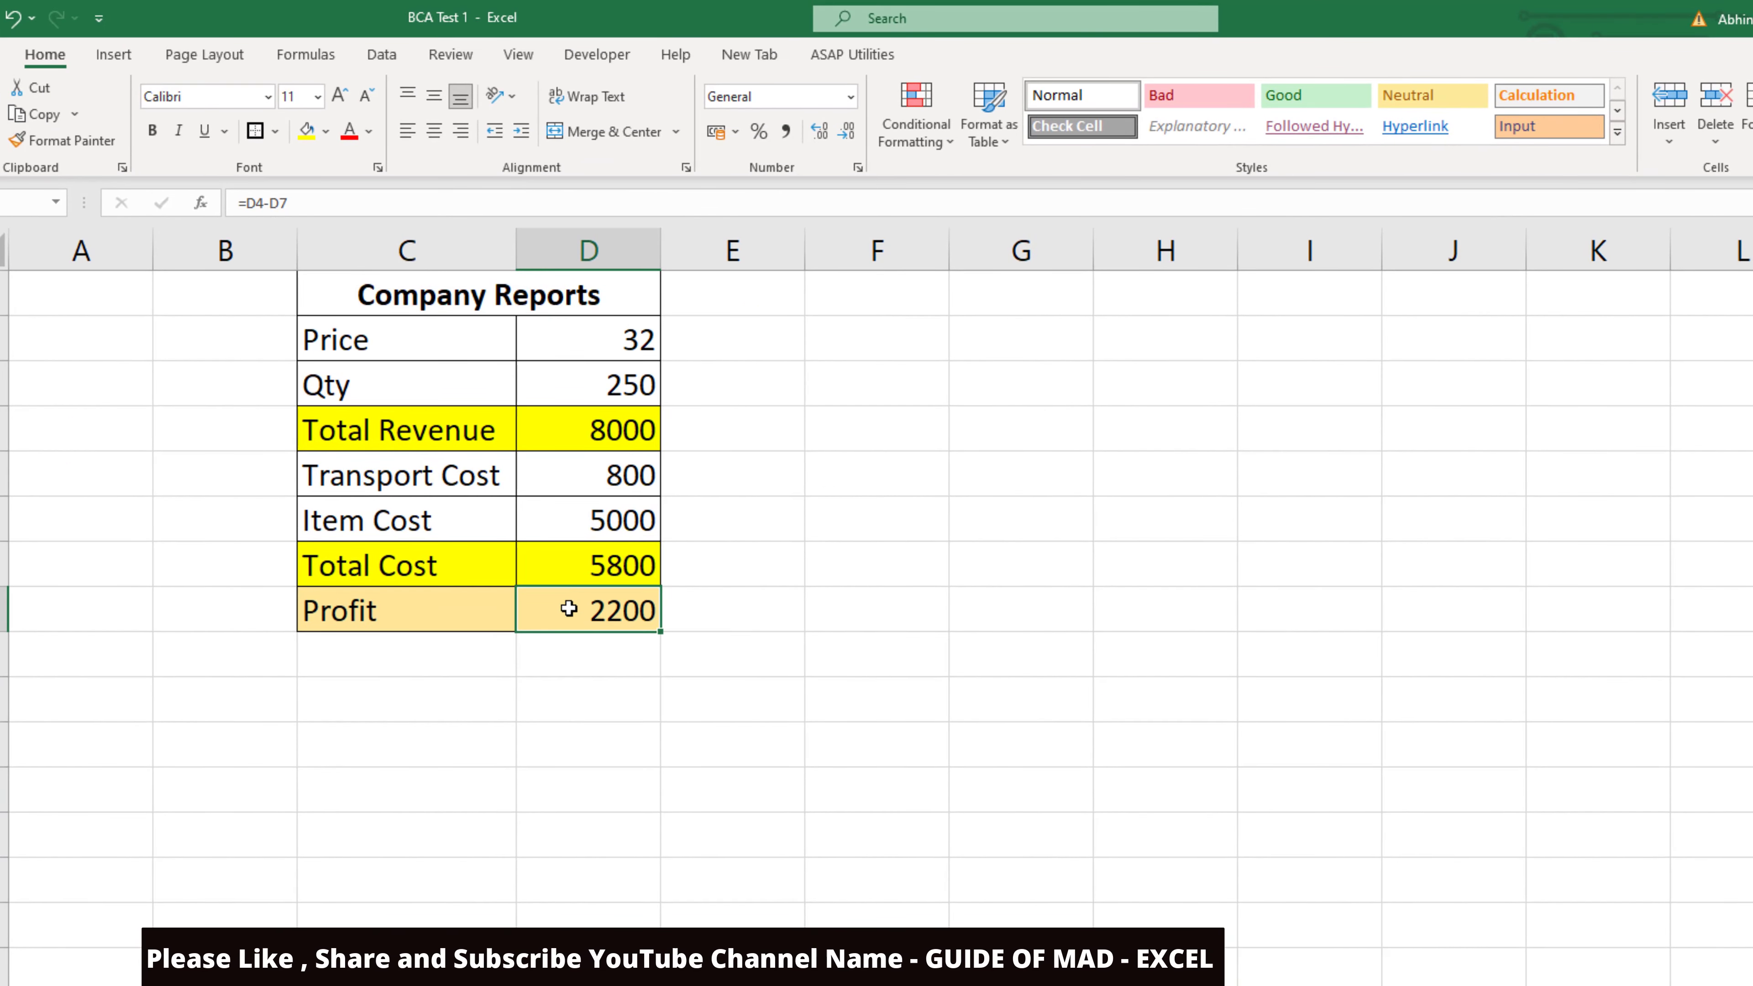
pyautogui.click(382, 54)
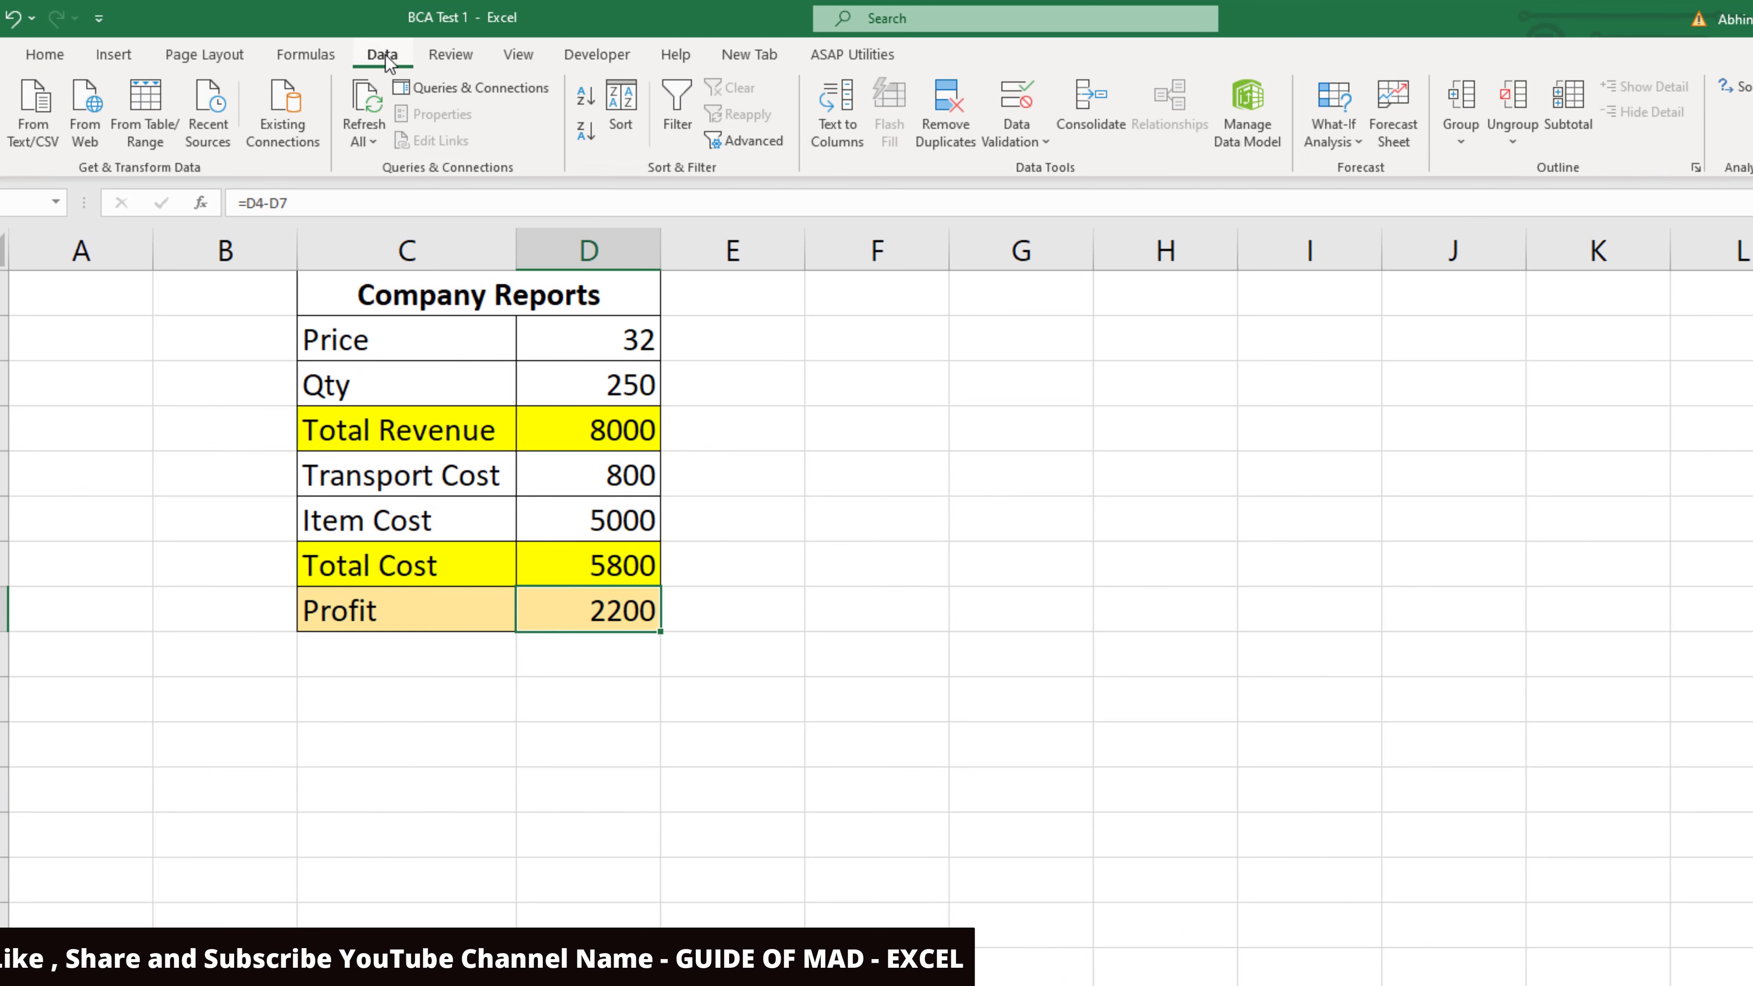
pyautogui.click(1332, 131)
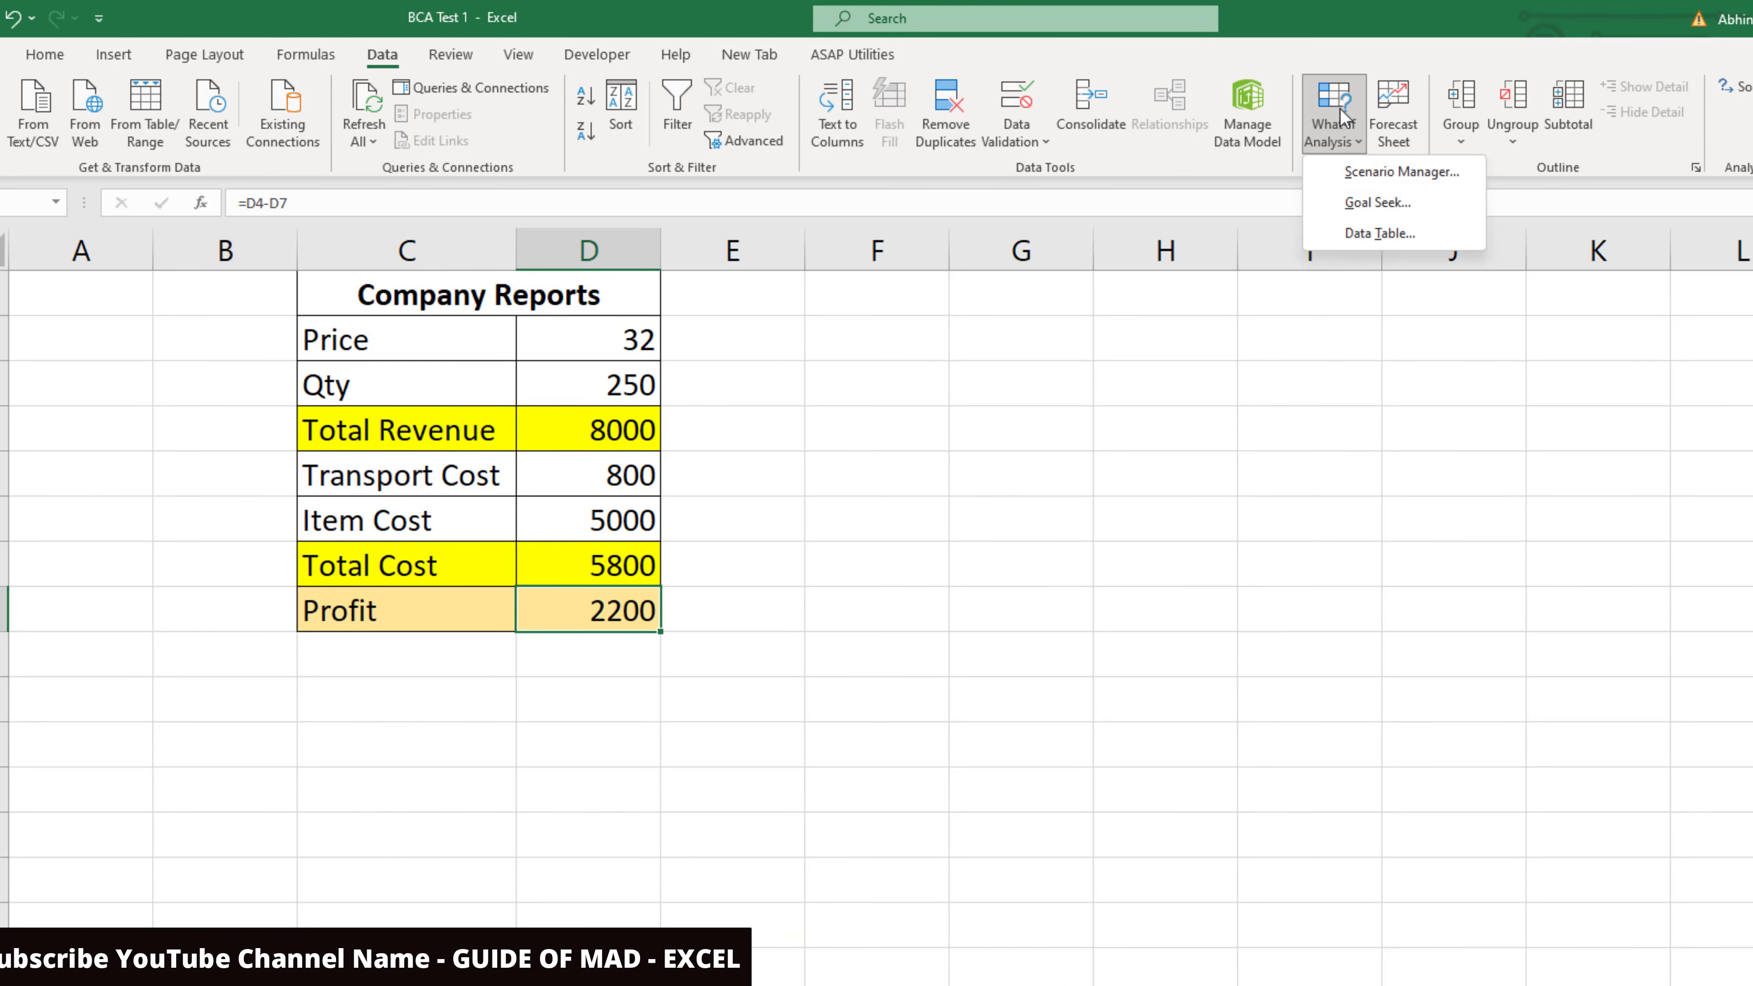
pyautogui.click(1366, 204)
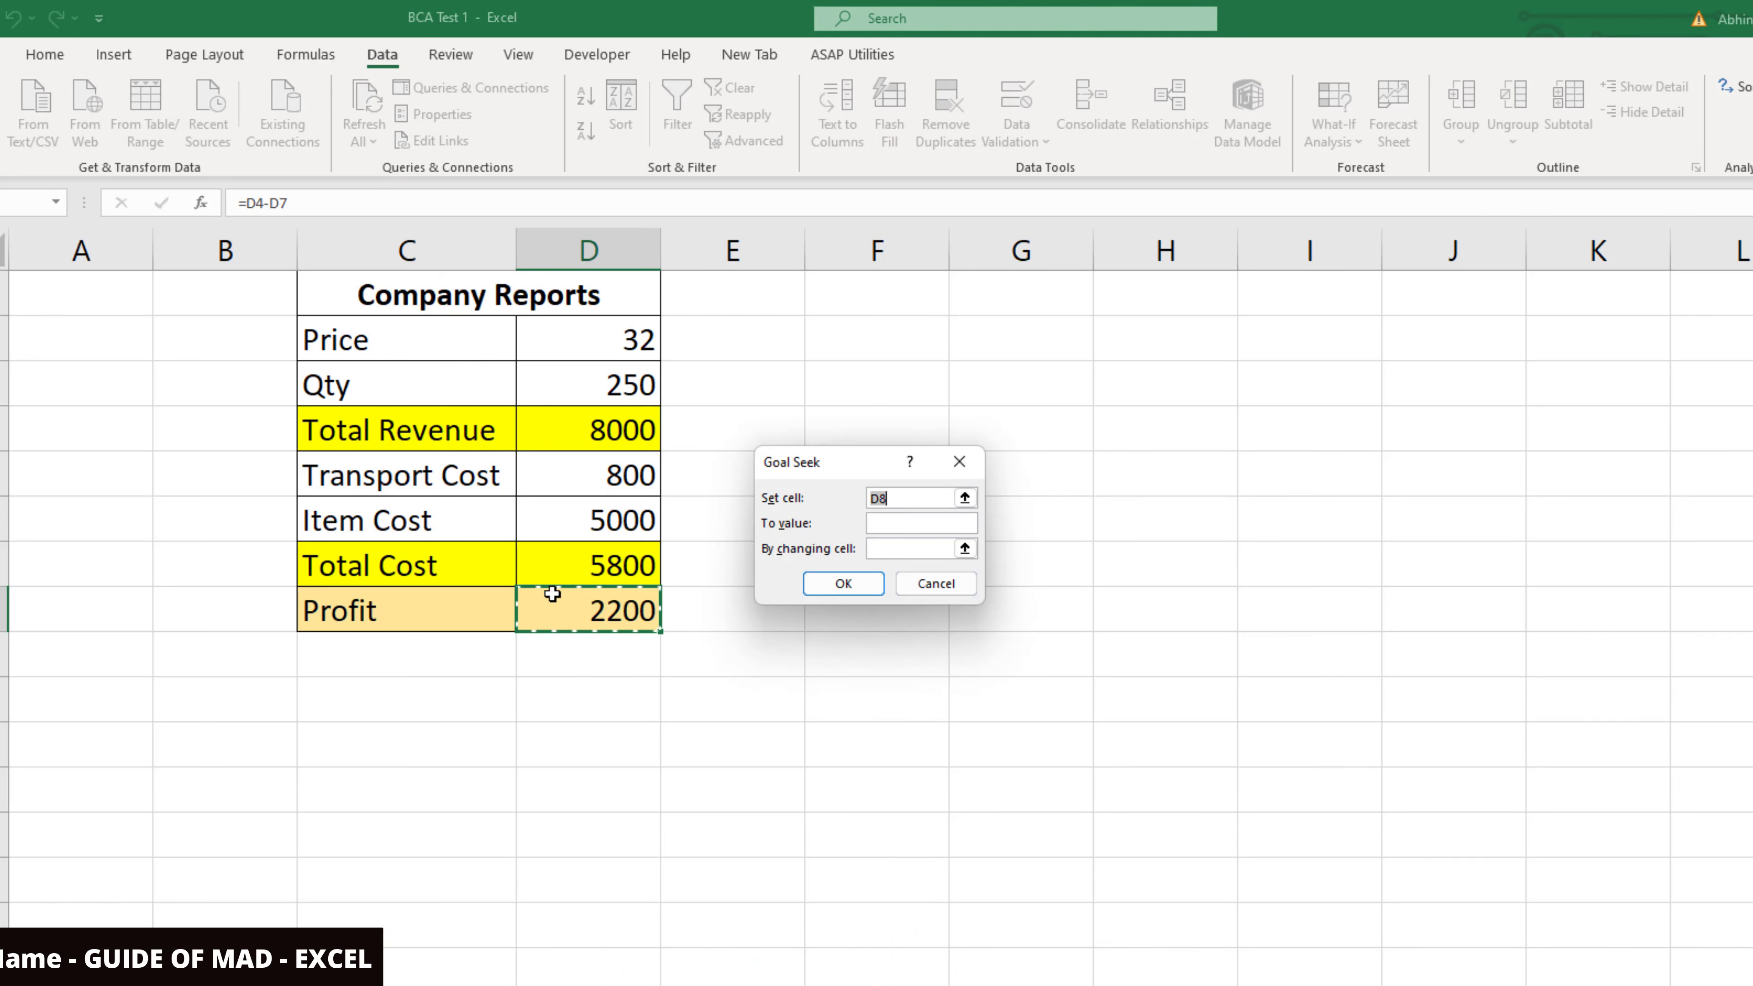
pyautogui.click(899, 519)
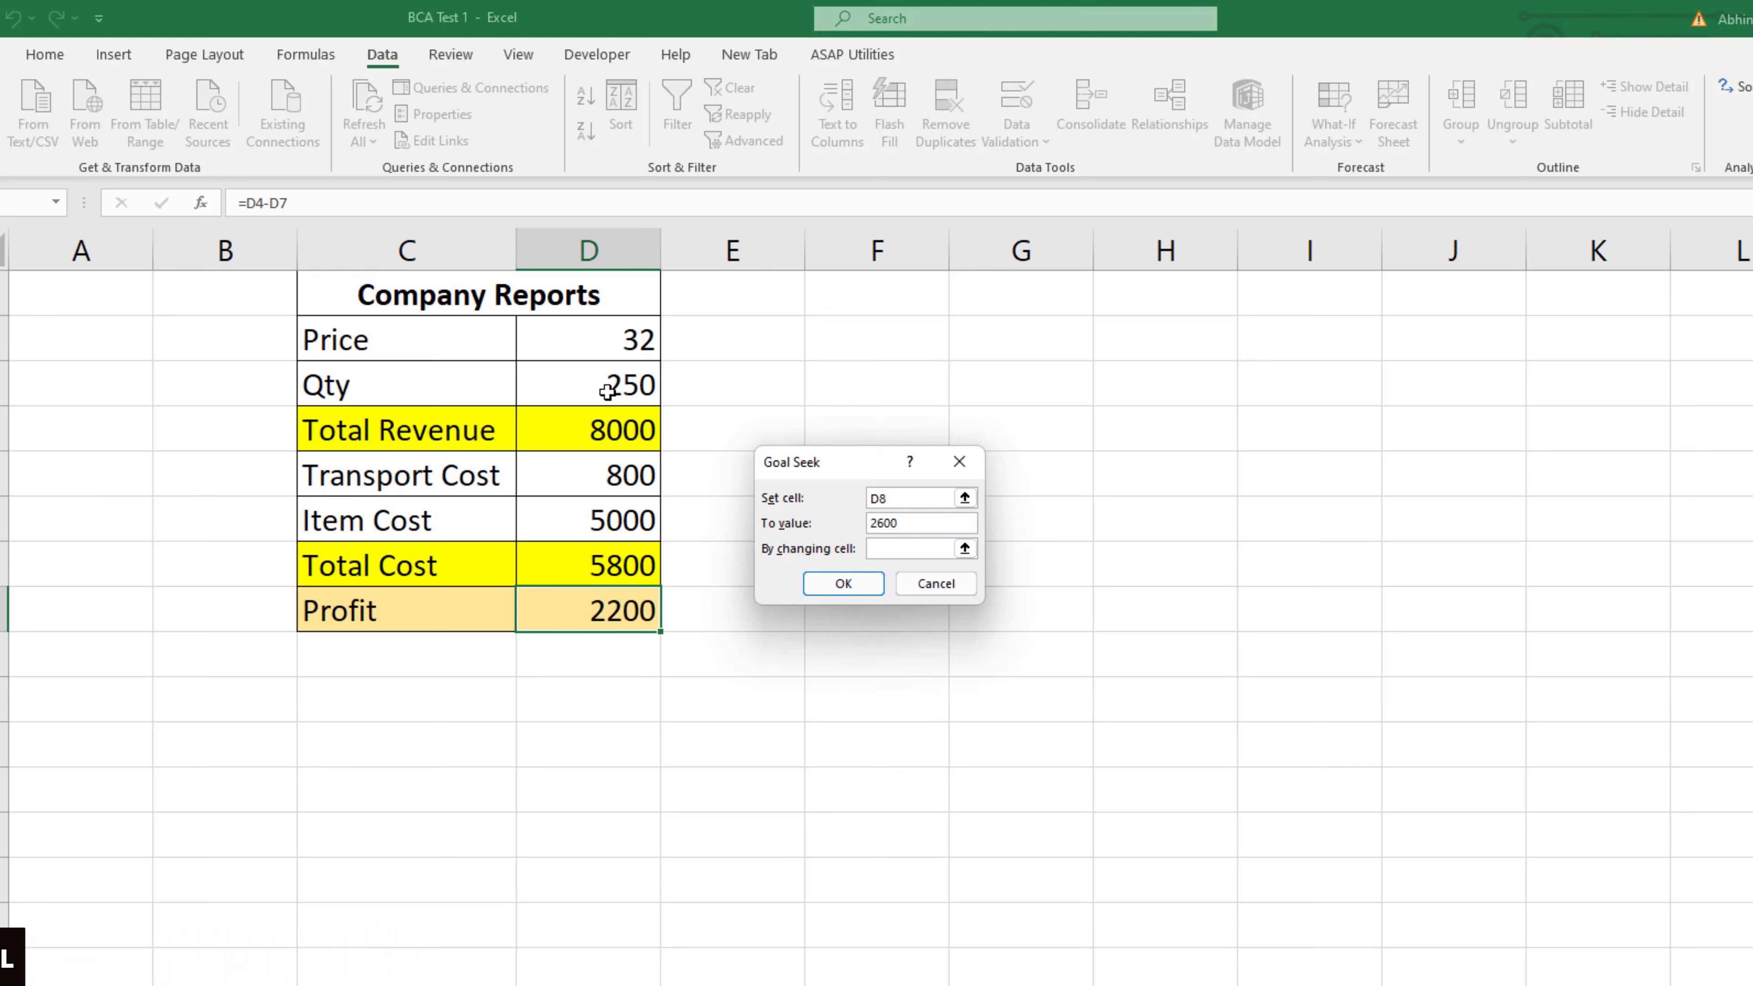
pyautogui.click(867, 588)
pyautogui.click(840, 582)
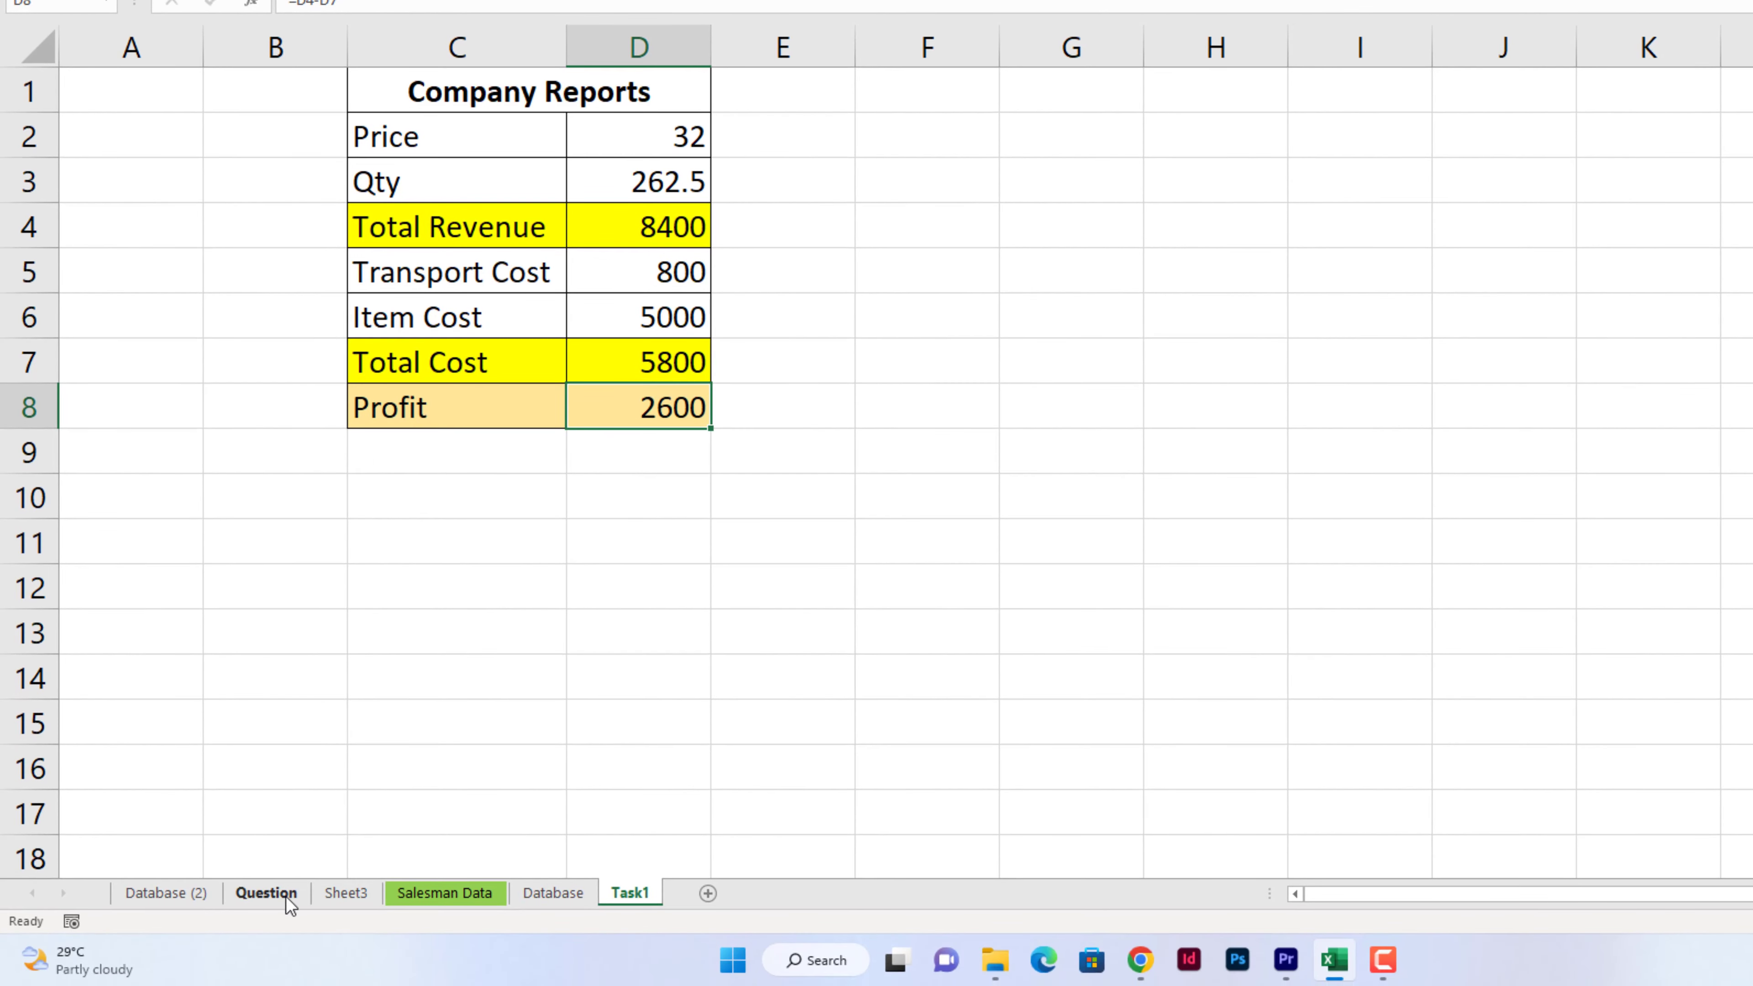
# Step: Check task 15 on the Question sheet, then enter the title "Saleman Record" in the merged cell A1 of Salesman Data
pyautogui.click(267, 894)
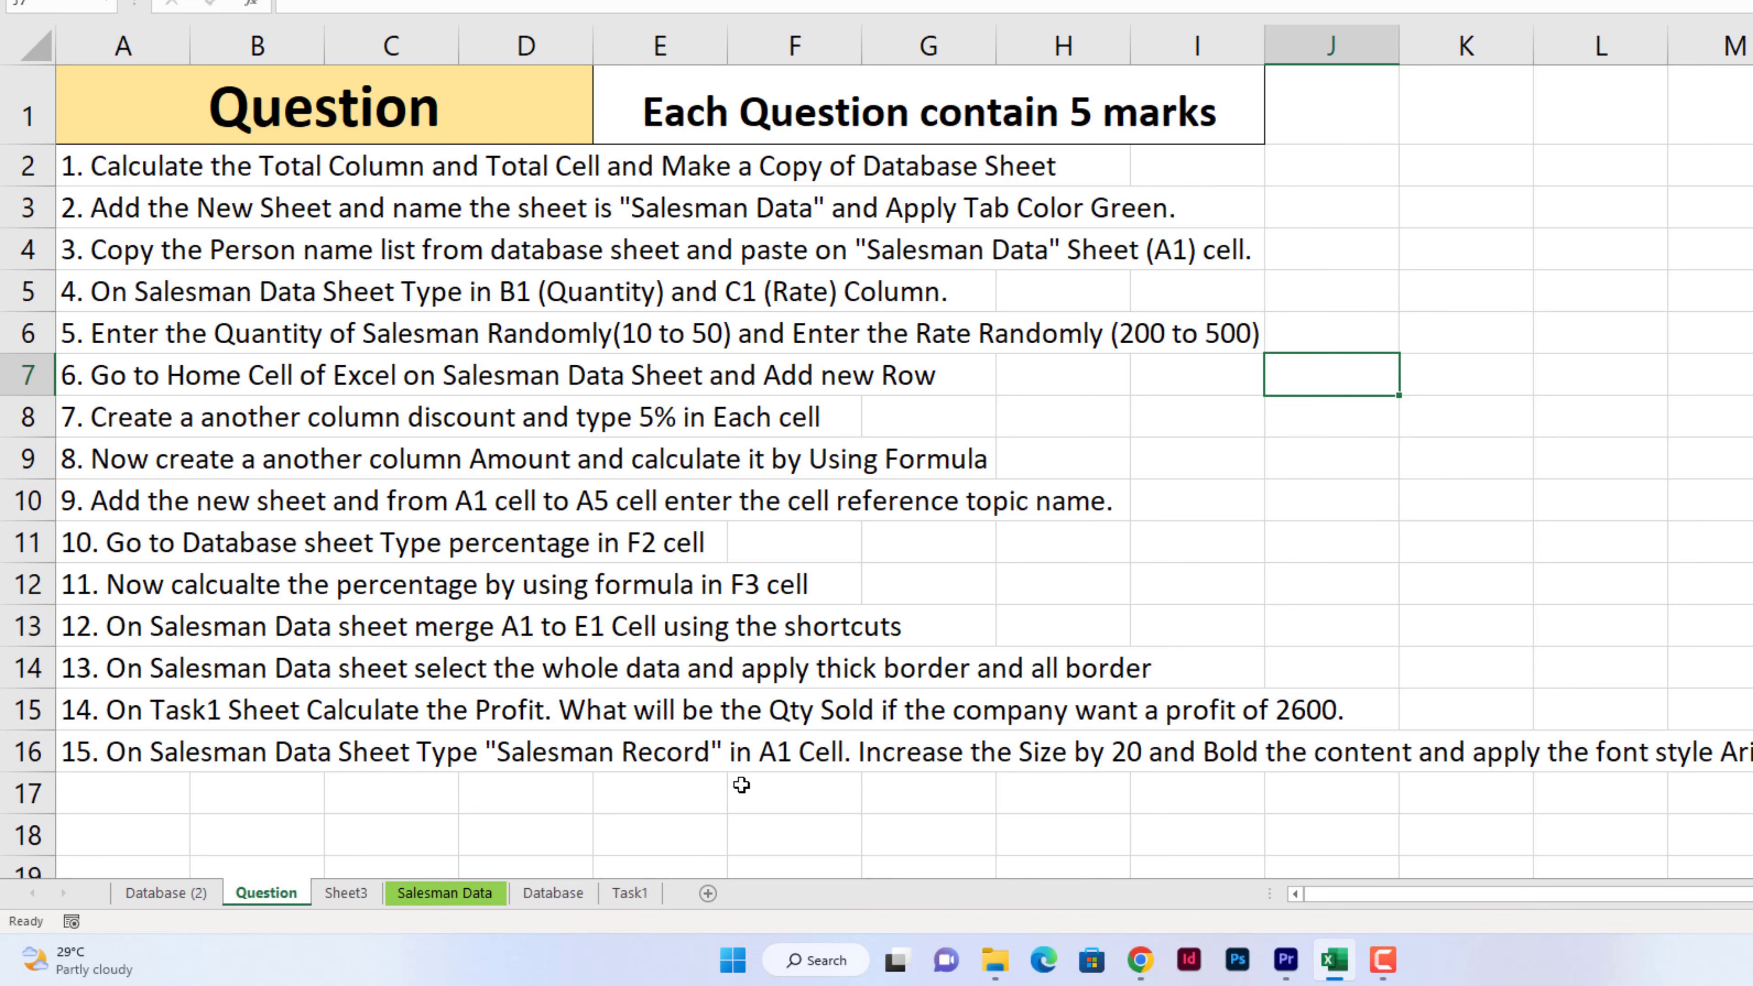
pyautogui.click(494, 893)
pyautogui.click(420, 107)
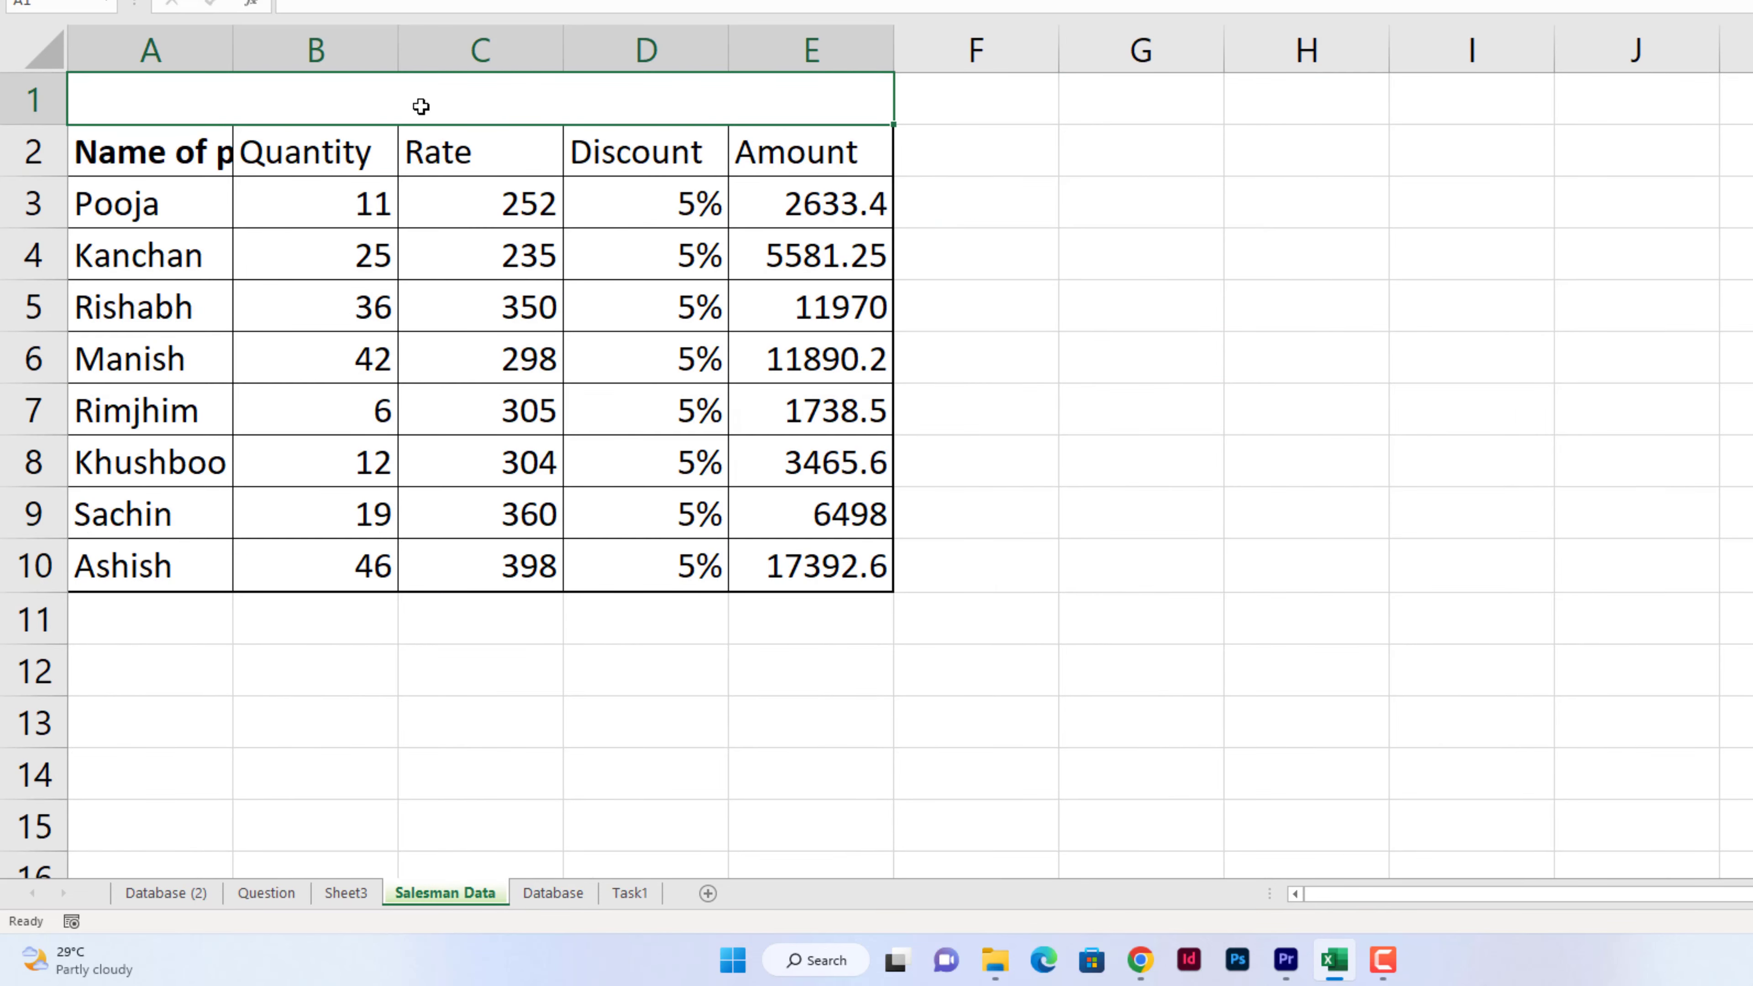
pyautogui.write('Saleman Record')
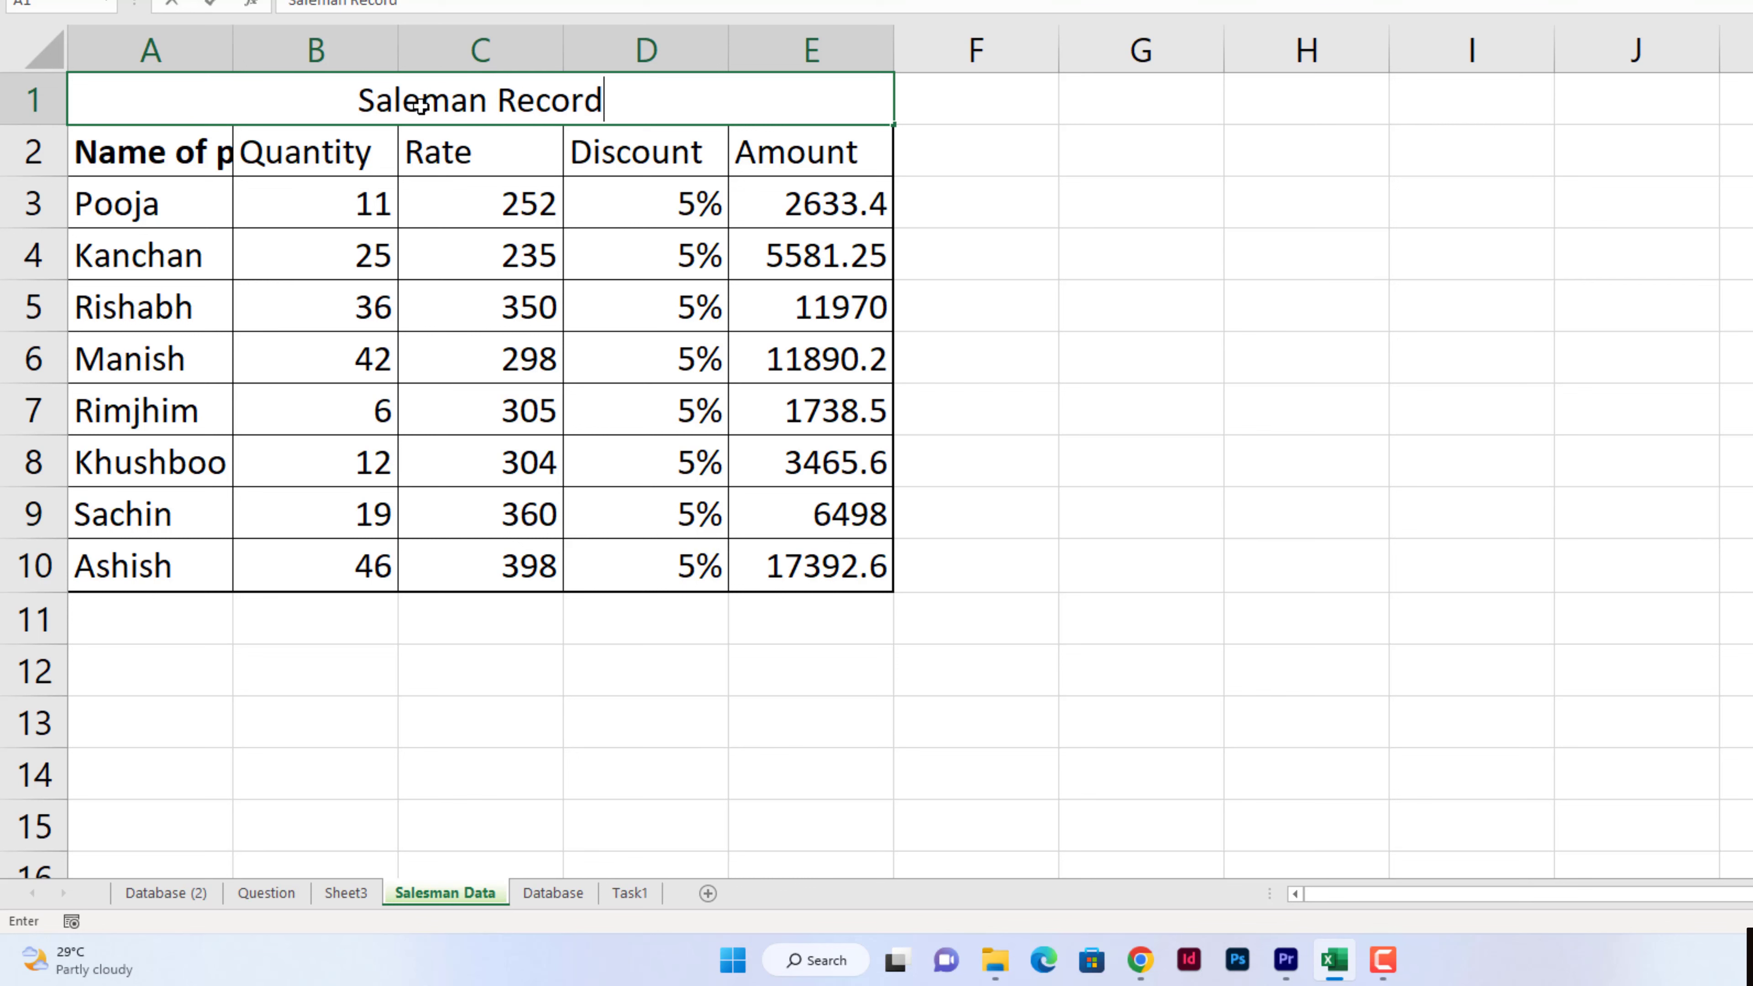
pyautogui.press('Return')
pyautogui.click(420, 105)
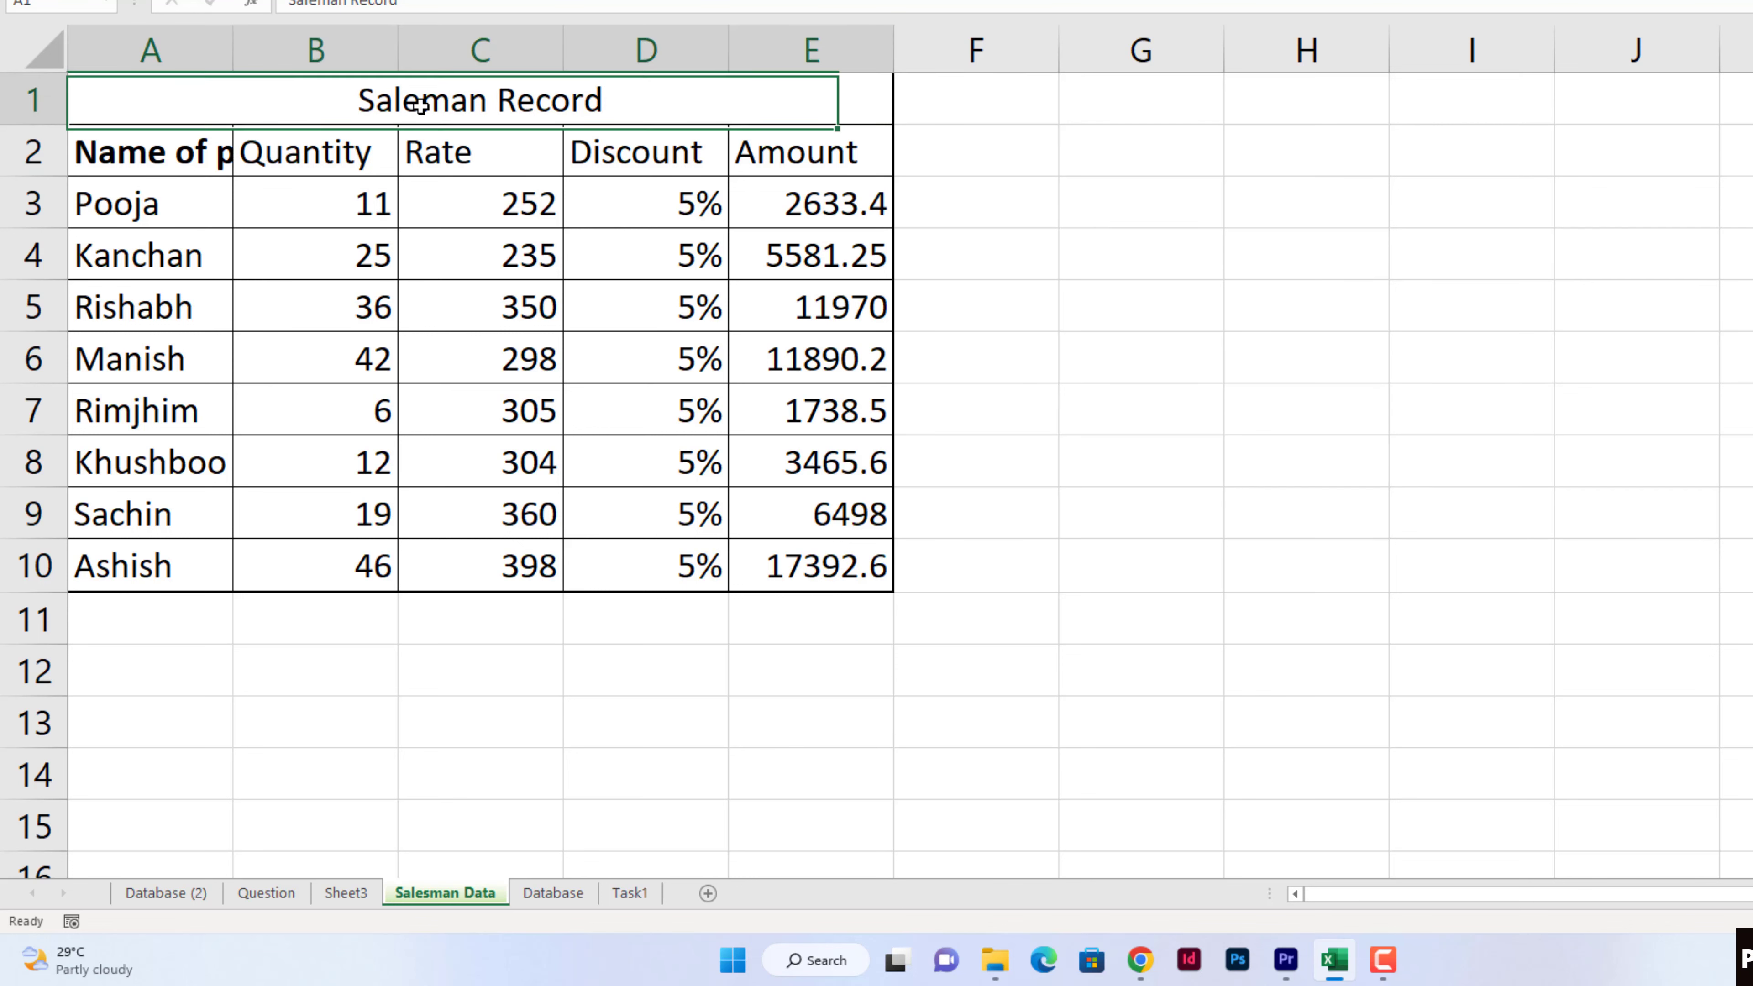
# Step: Following task 15, format the A1 title on Salesman Data as bold Arial Black at size 20, then return to the Question sheet
pyautogui.click(266, 893)
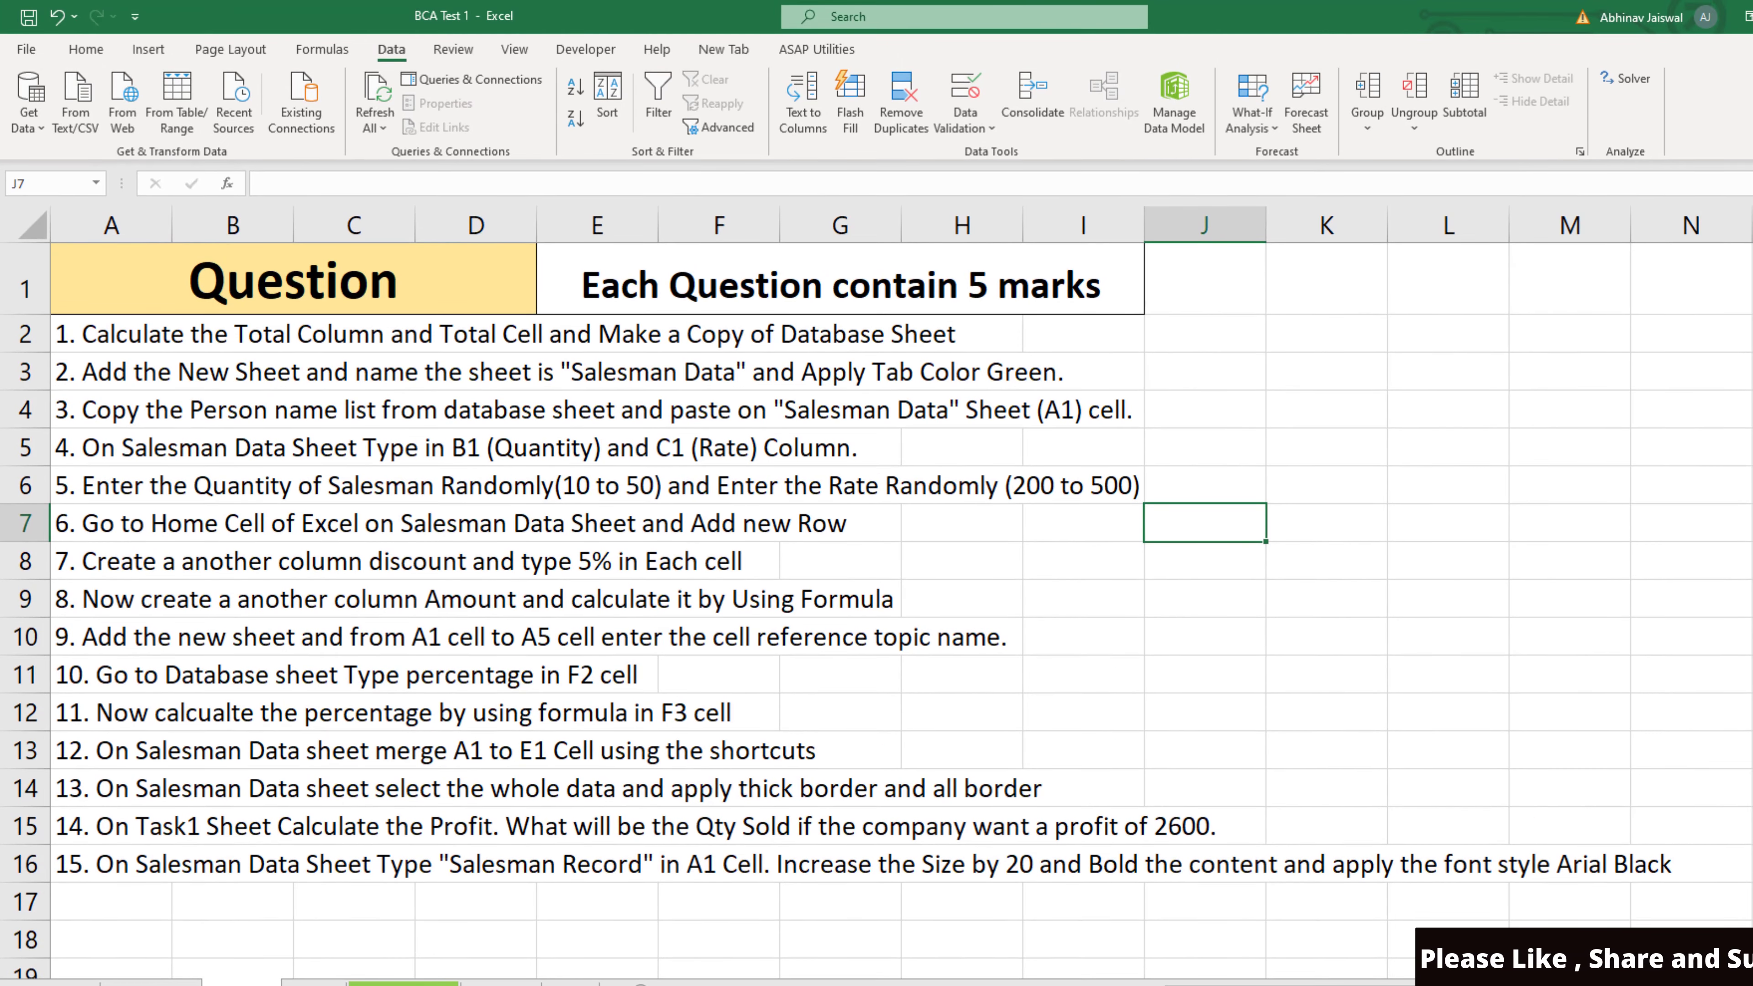
pyautogui.click(403, 983)
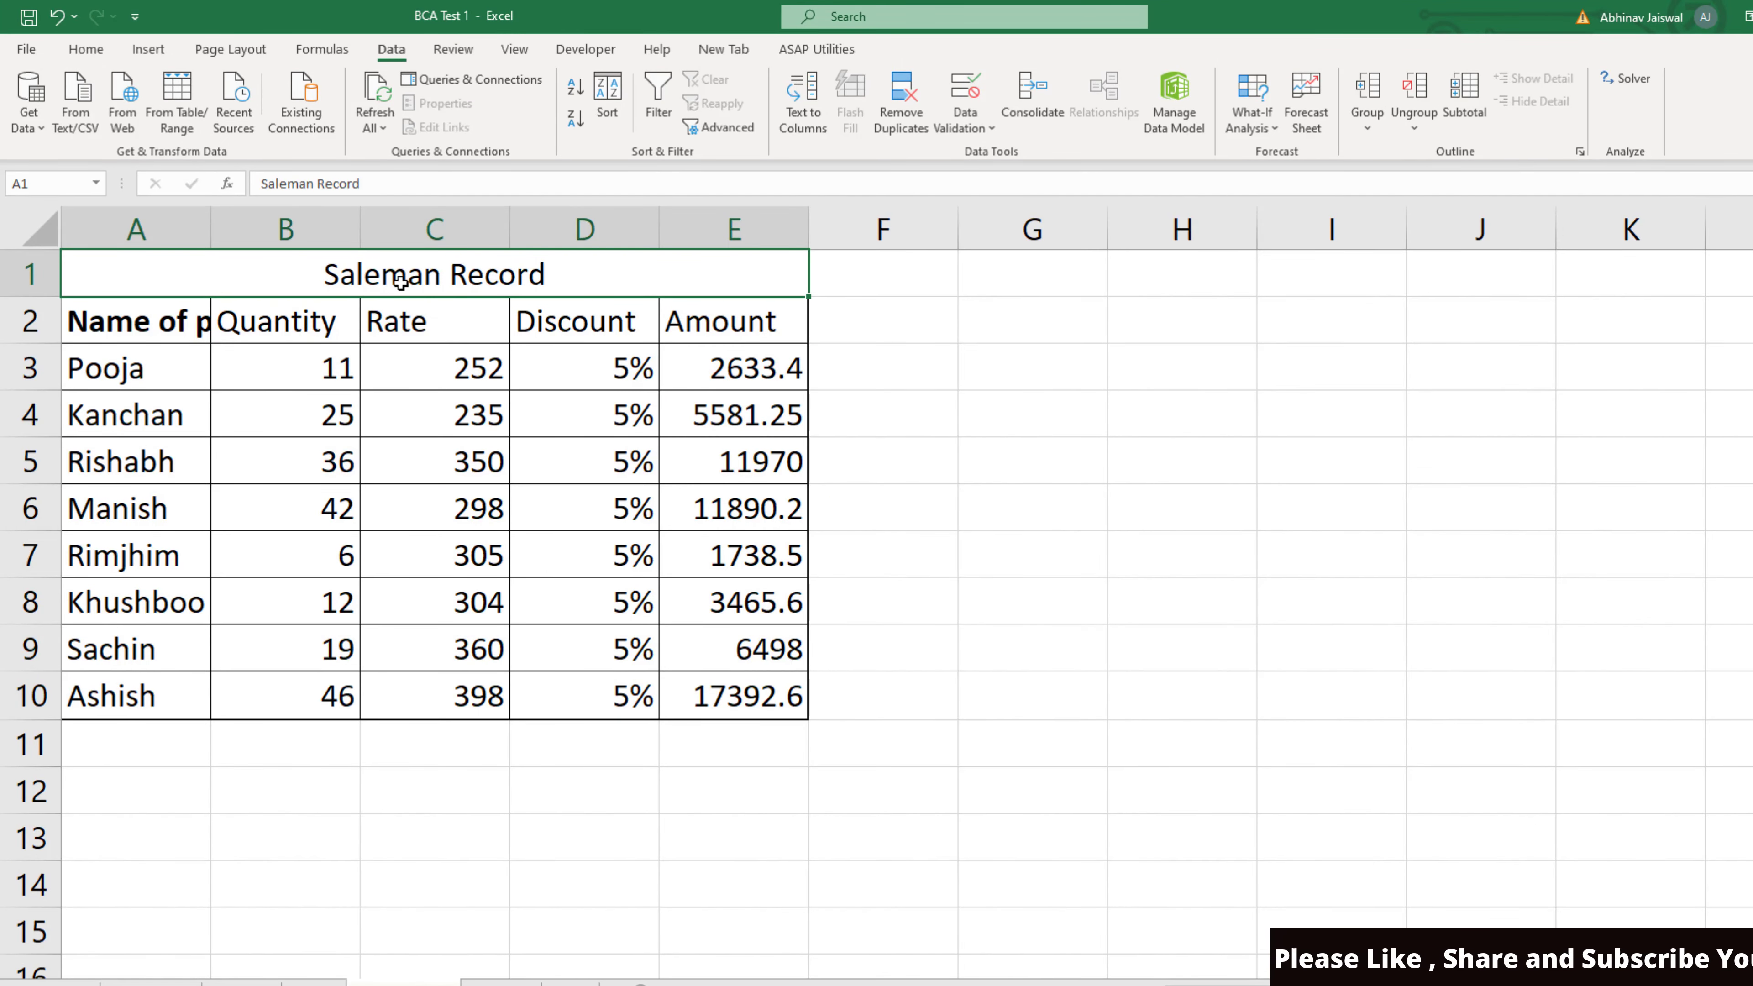
pyautogui.click(100, 50)
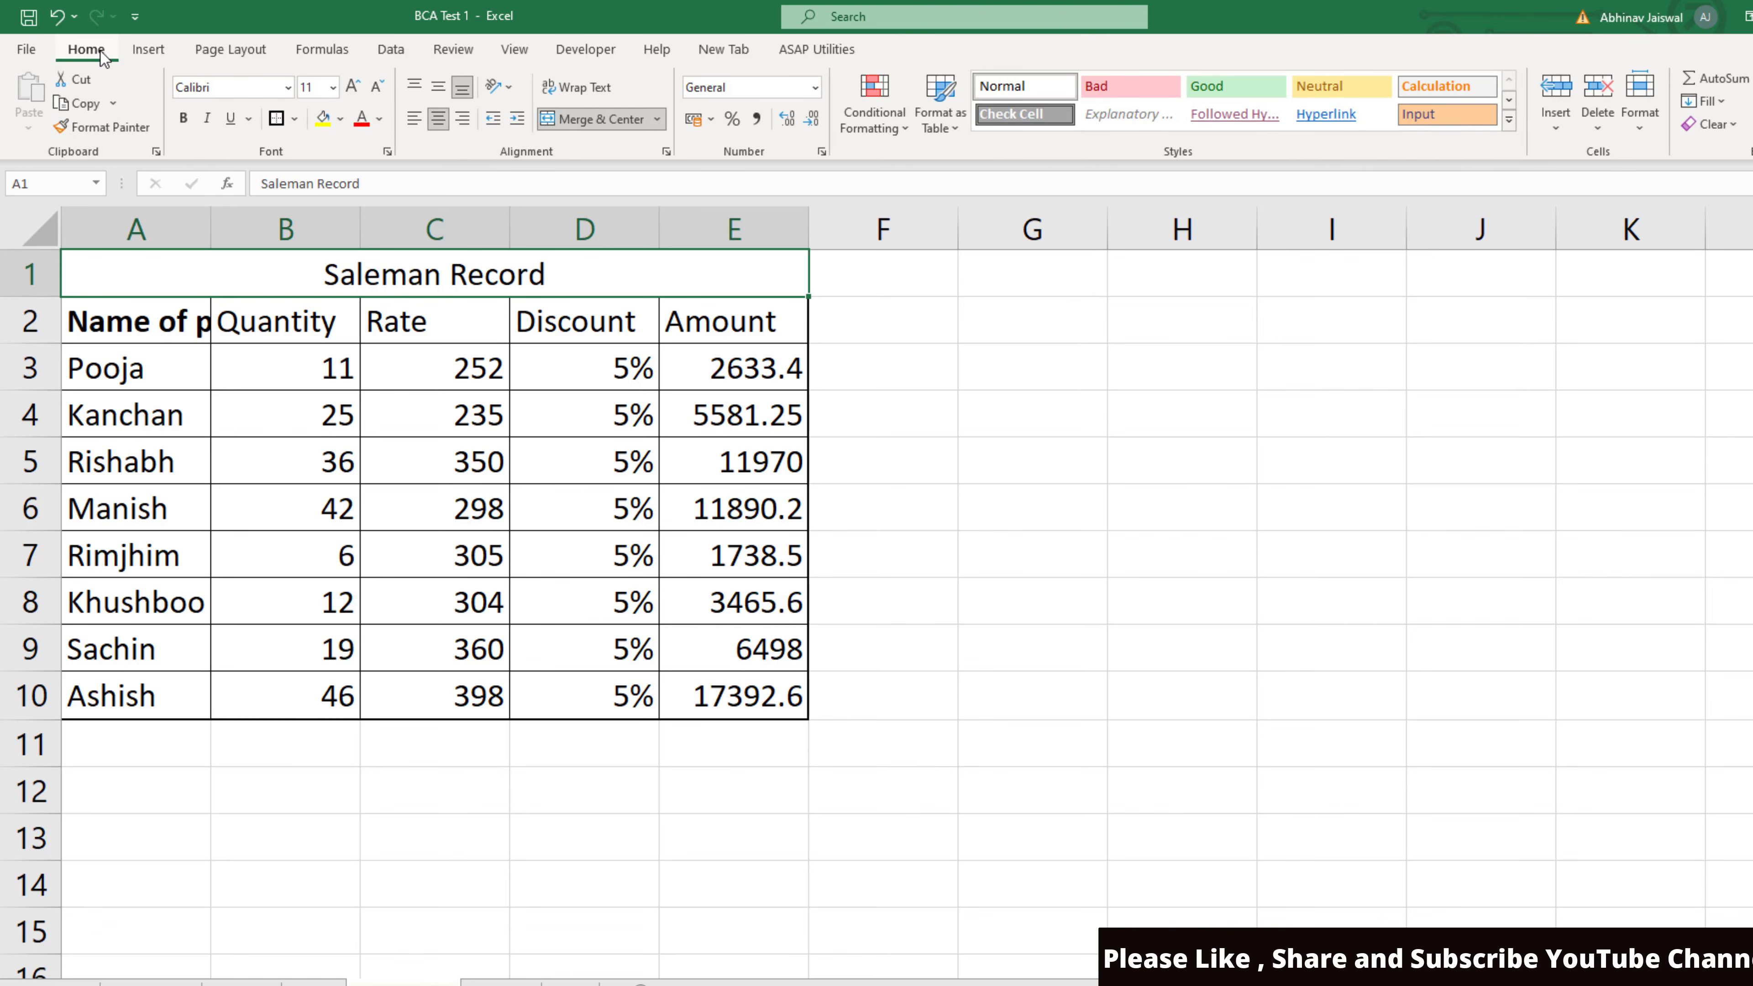
pyautogui.click(333, 88)
pyautogui.click(317, 304)
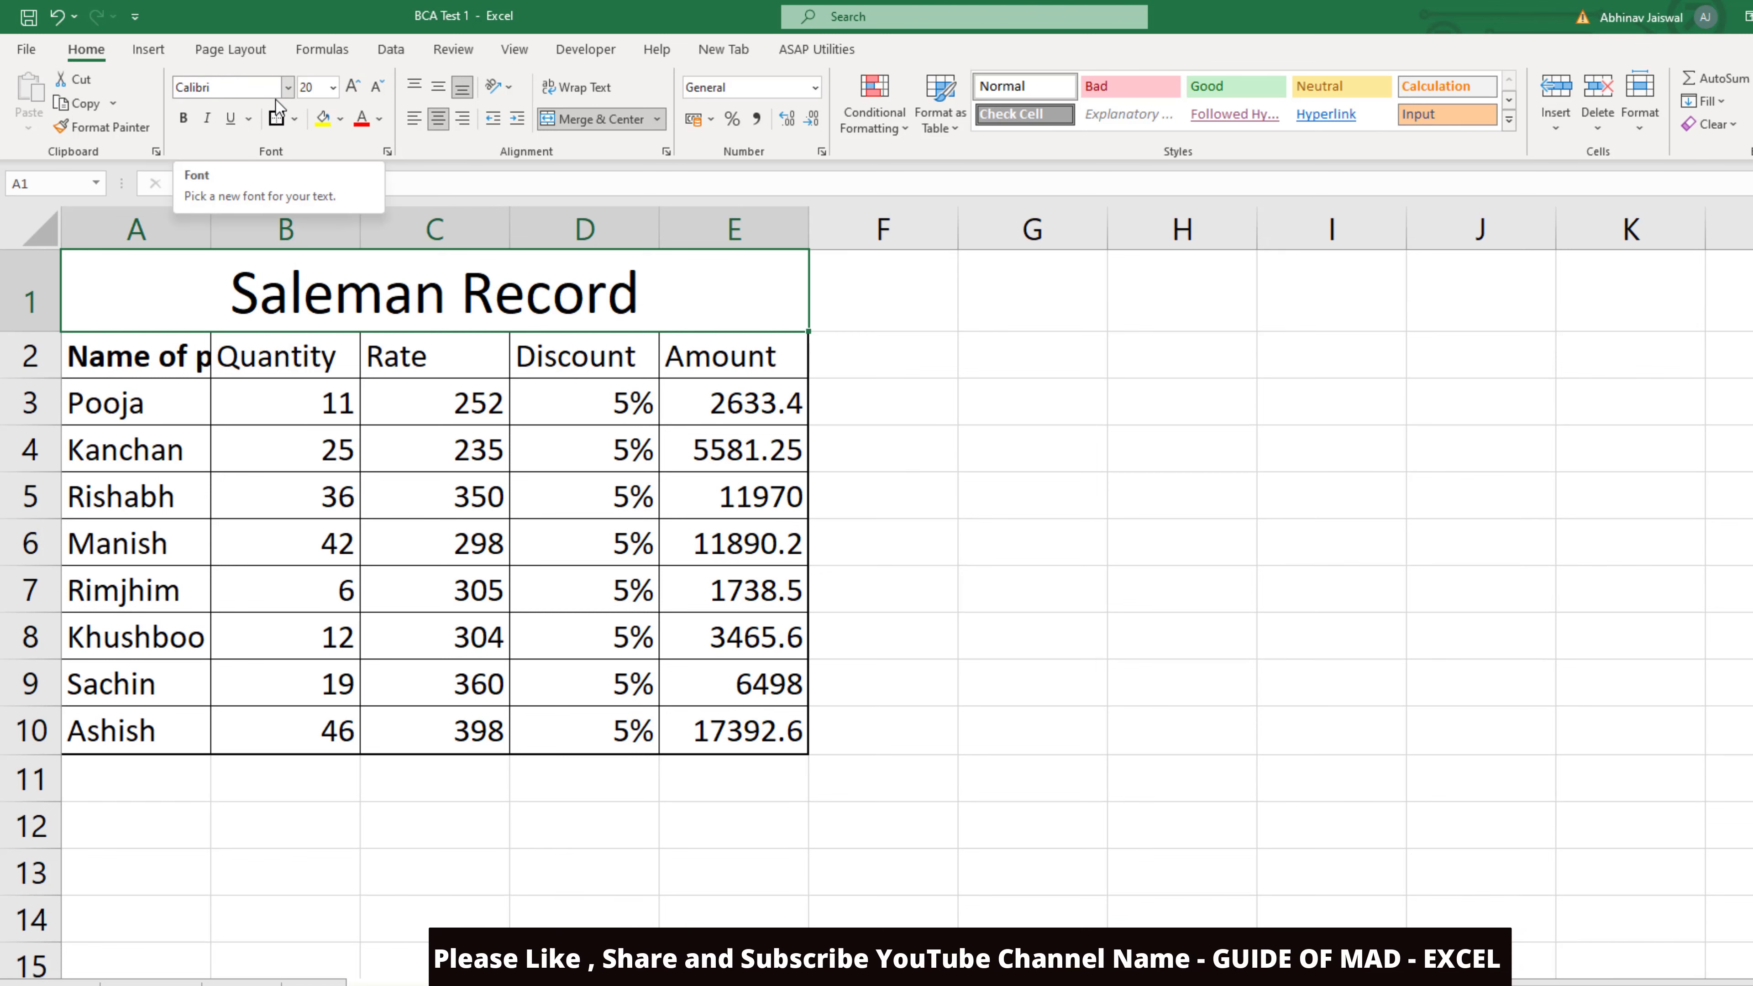
pyautogui.click(183, 119)
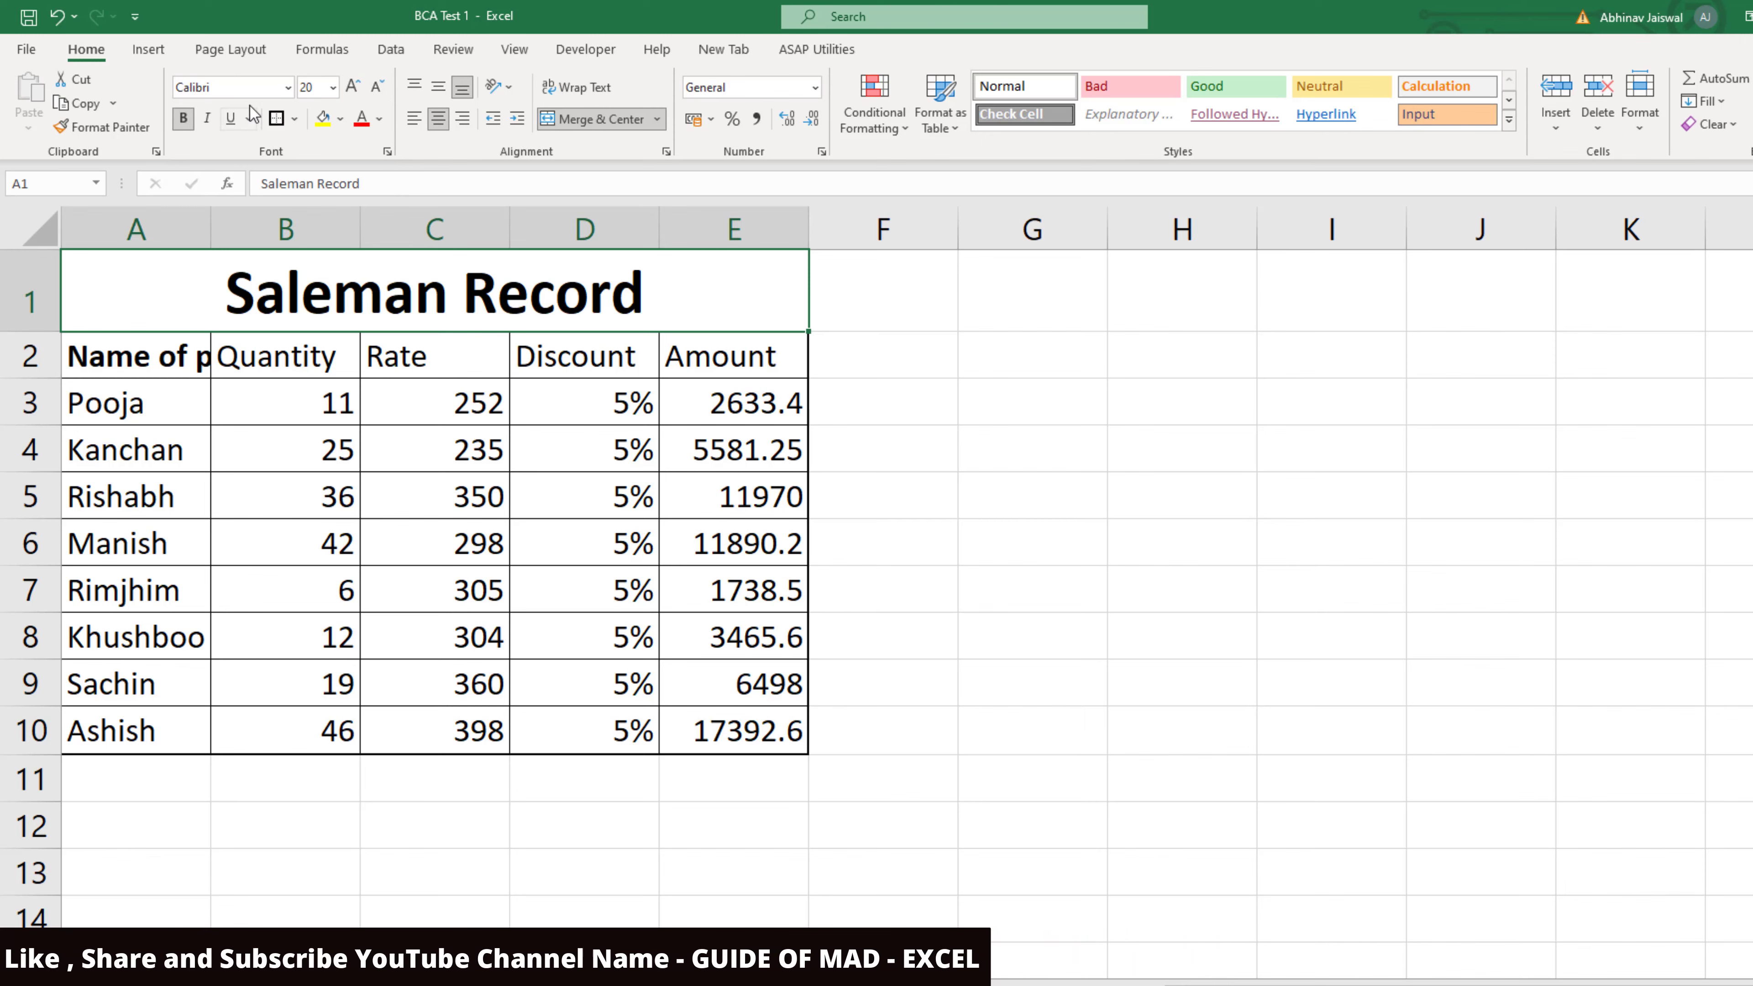
pyautogui.click(287, 87)
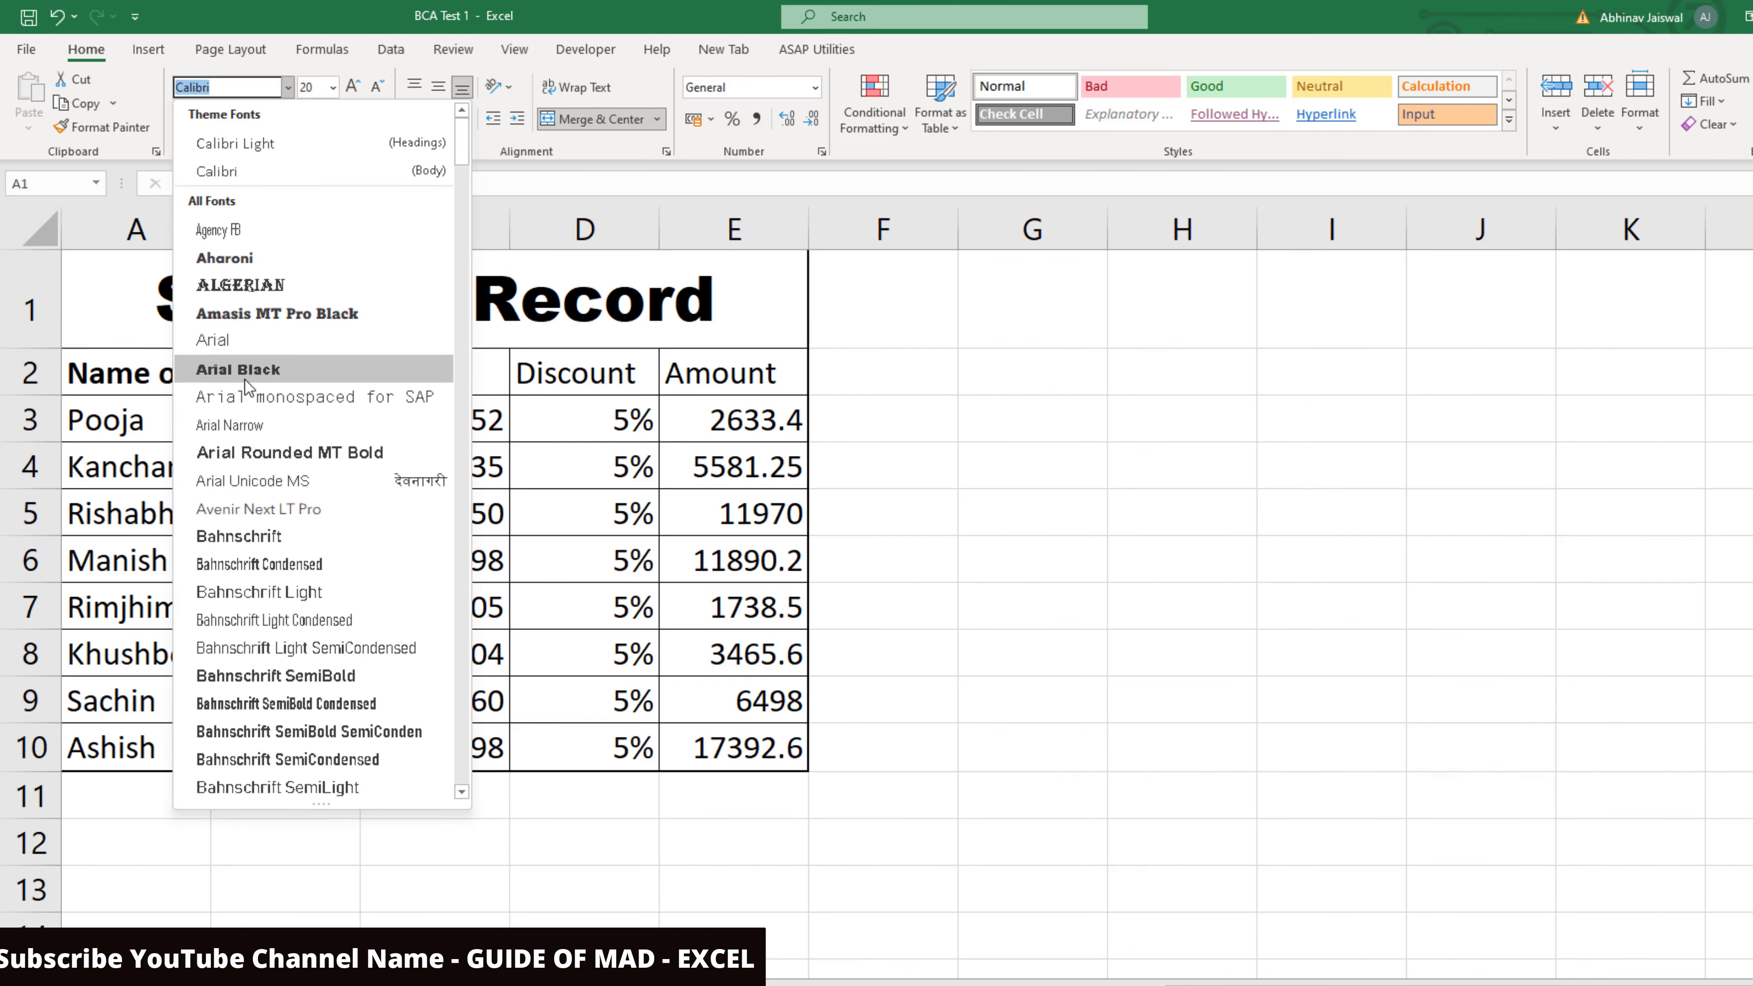
pyautogui.click(254, 363)
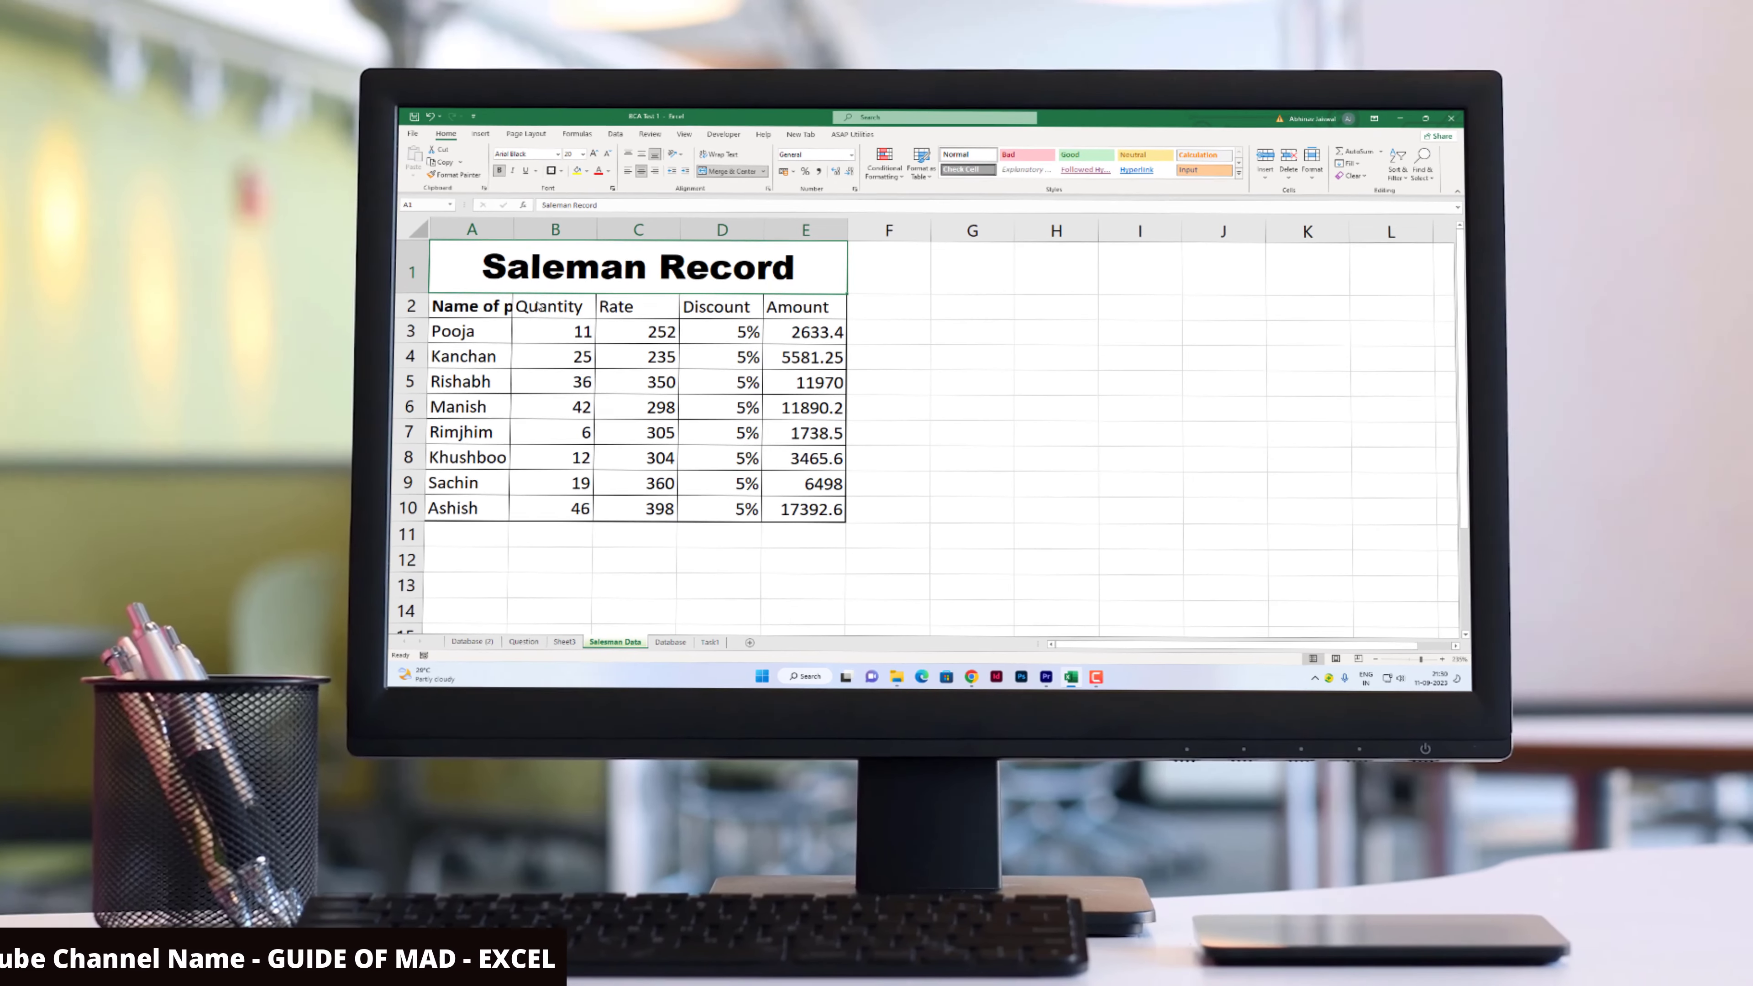
pyautogui.click(879, 309)
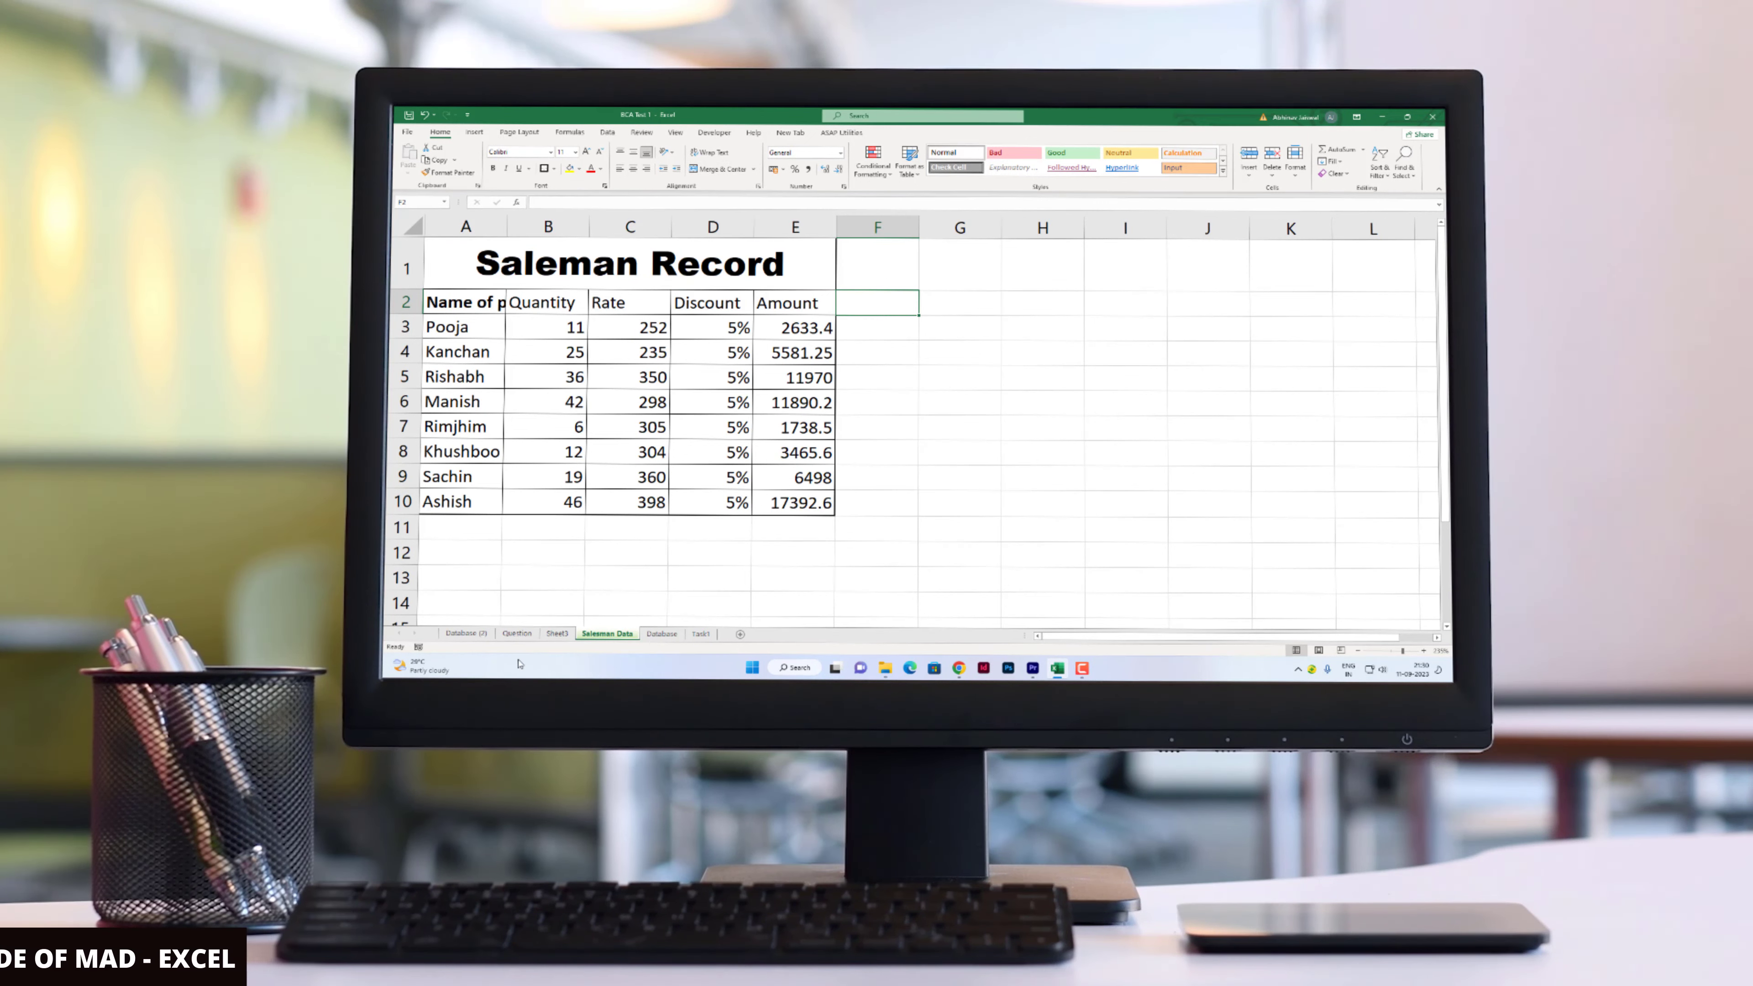
pyautogui.click(516, 633)
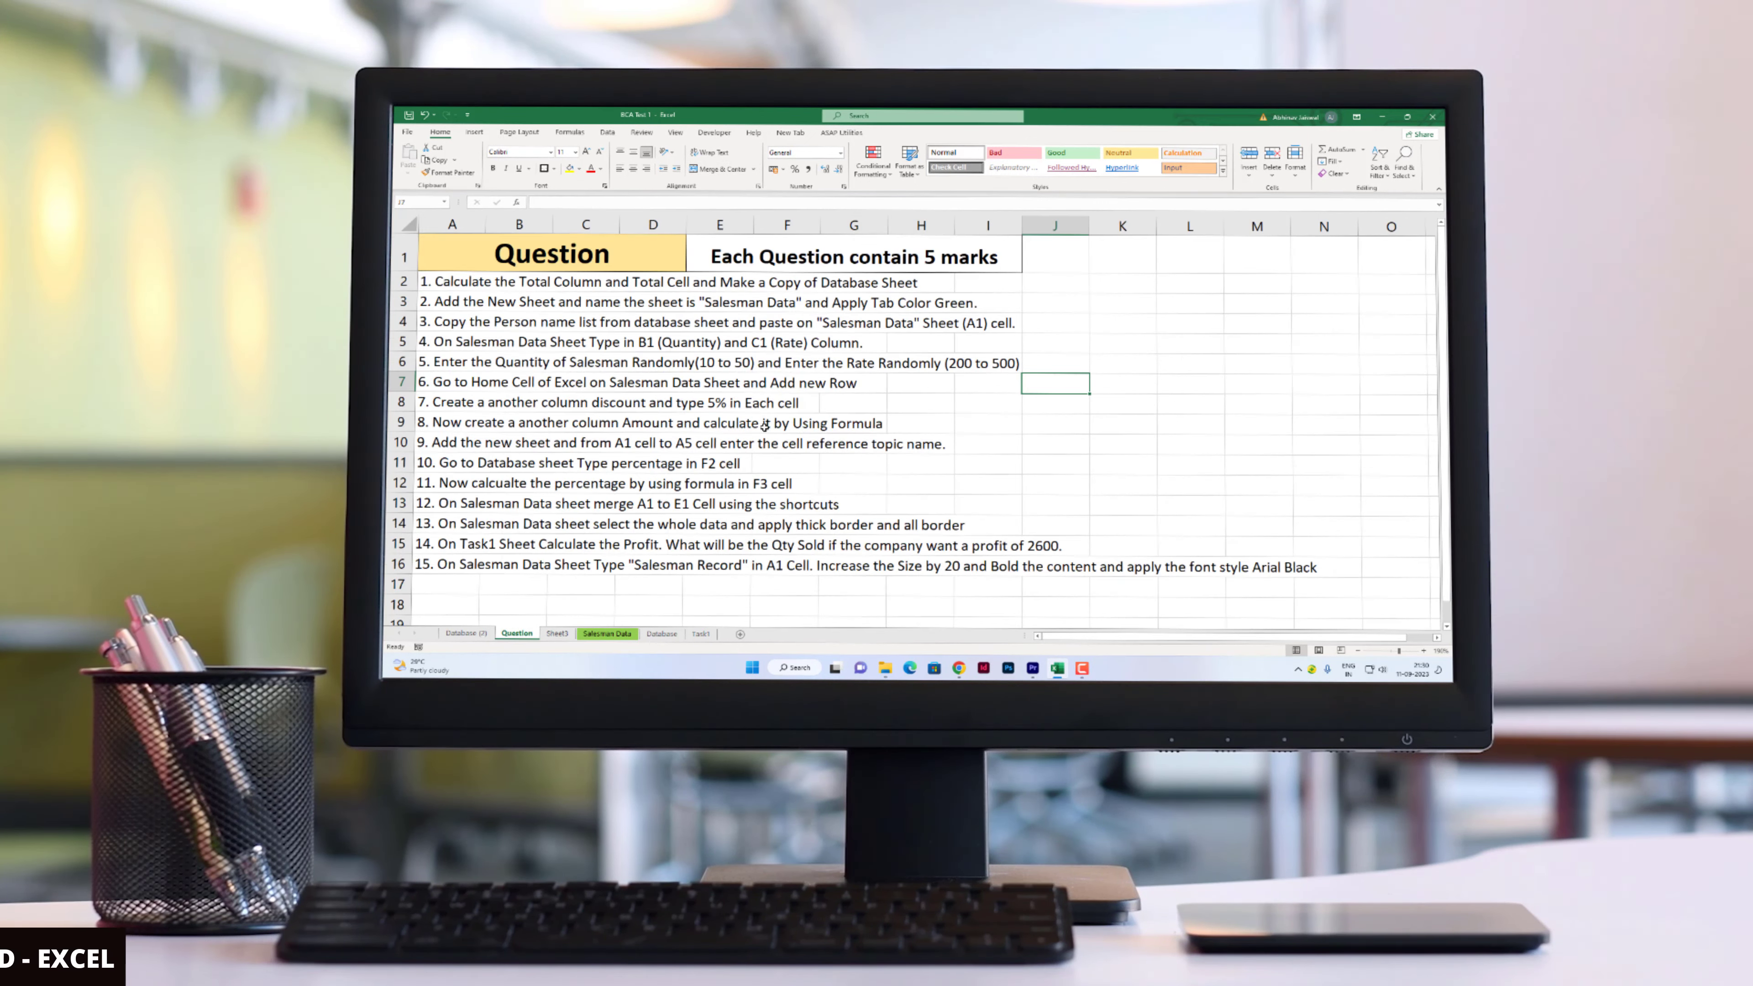